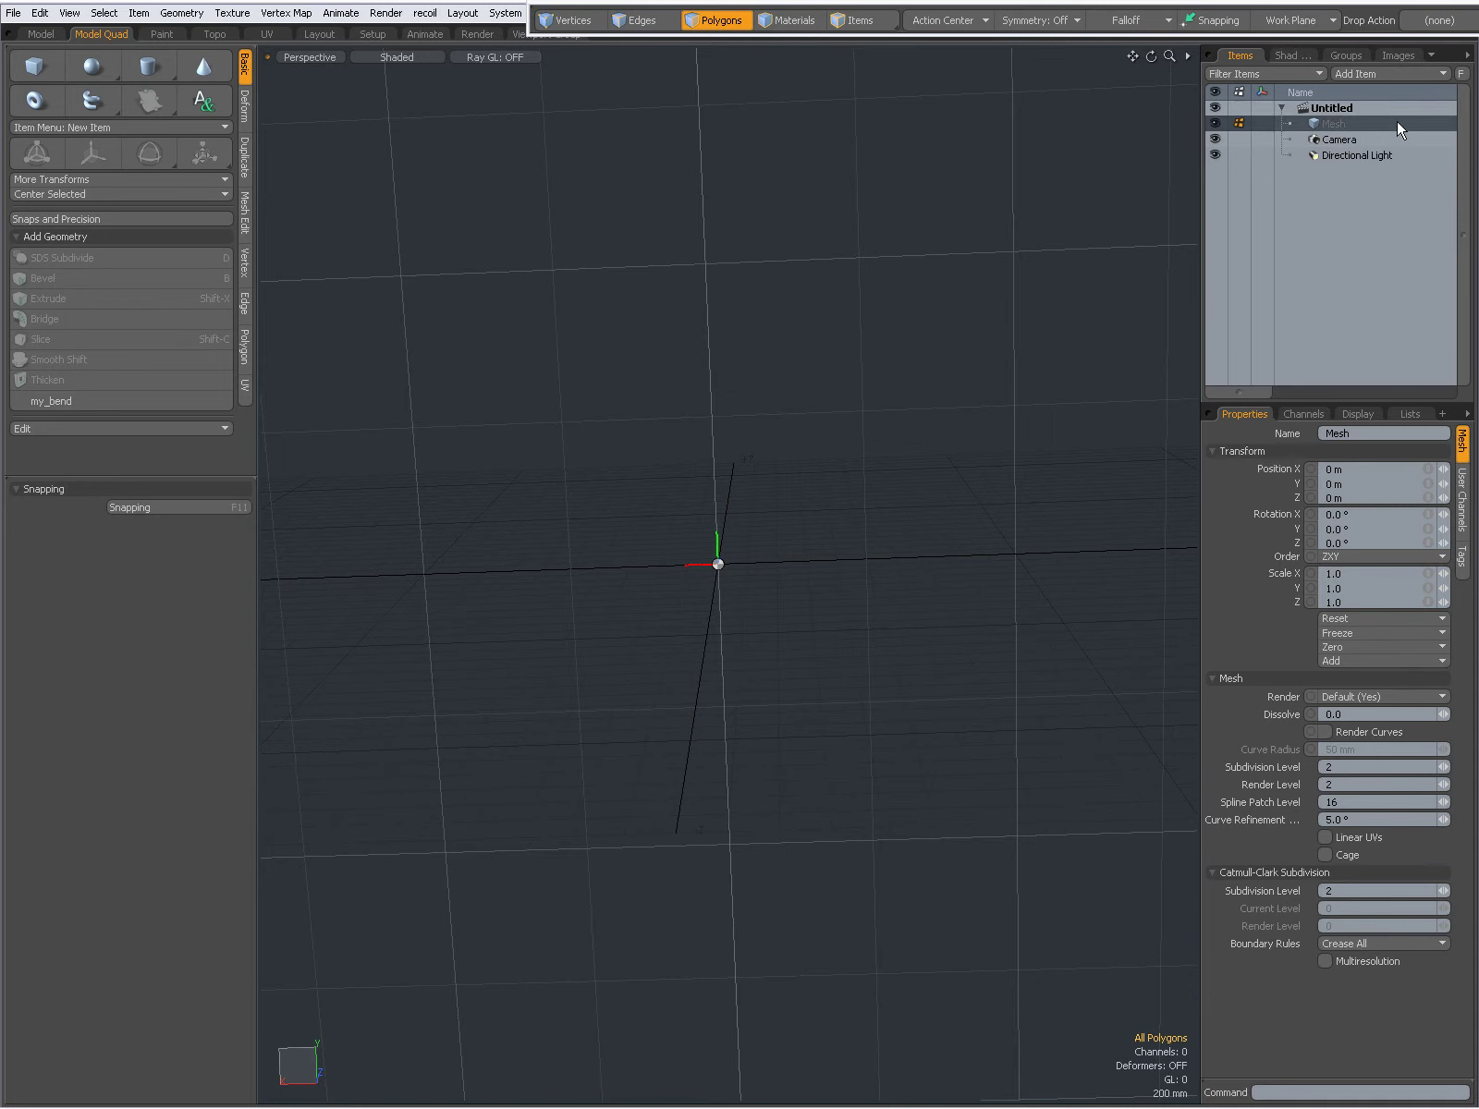
Examine the properties of the Camera, Directional Light and Mesh items, including the Mesh properties with Mesh and Directional Light selected together
{"action": "left_click", "coordinate": [1336, 140]}
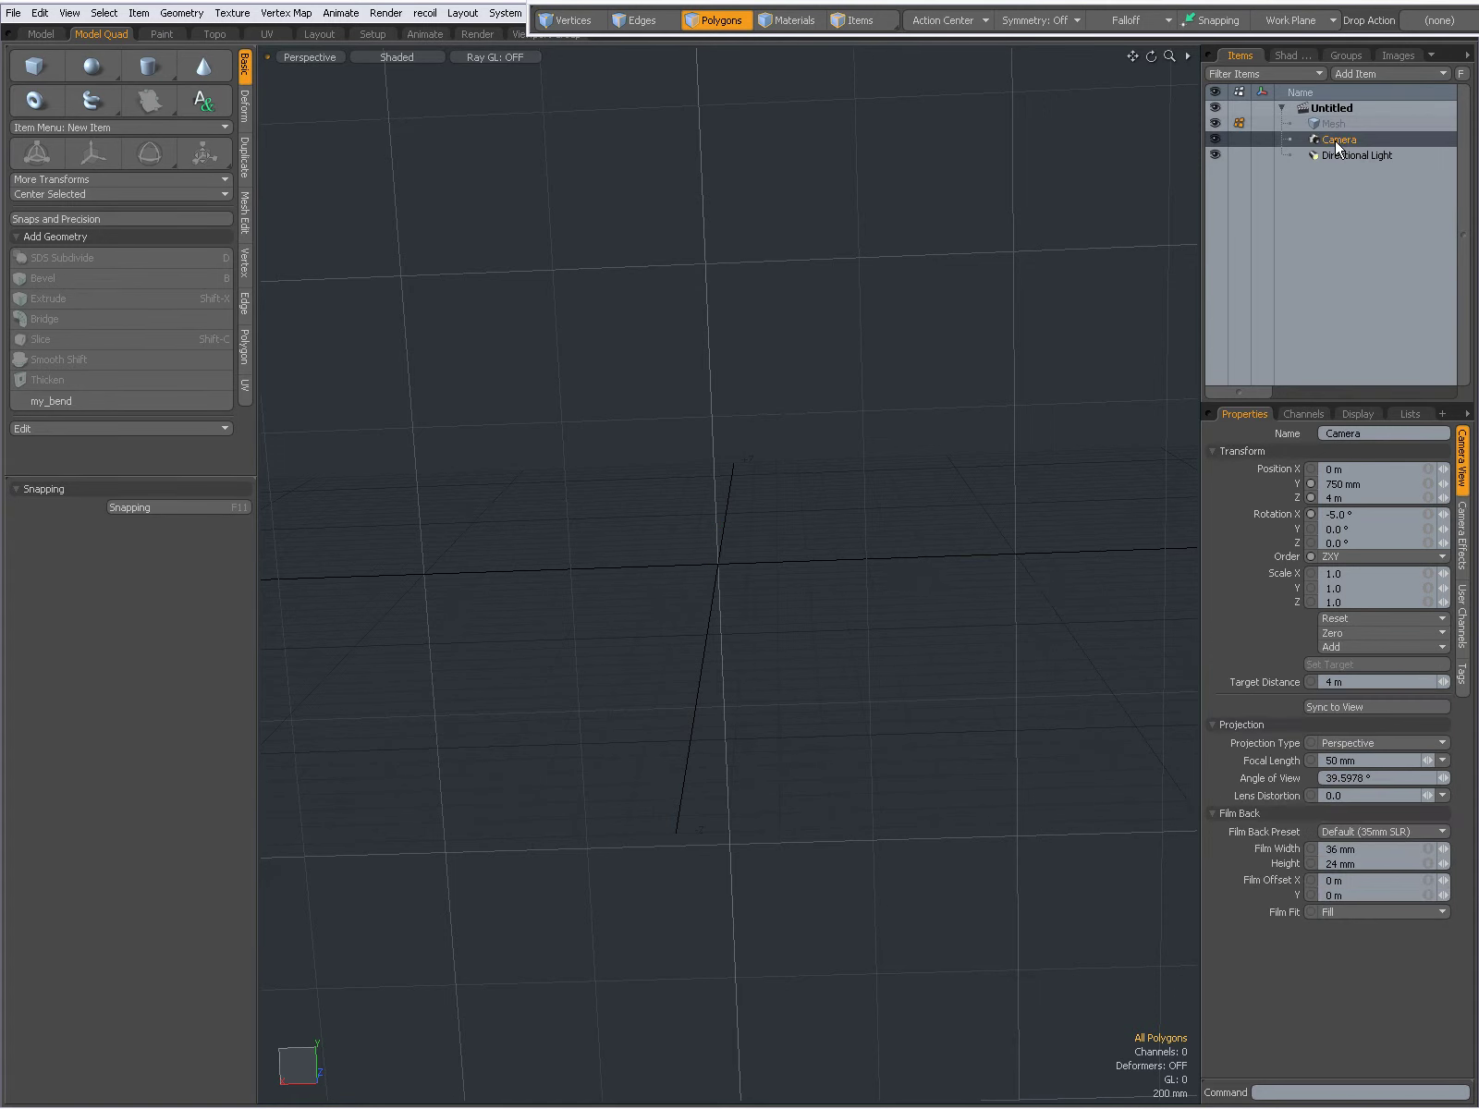
{"action": "left_click", "coordinate": [1338, 155]}
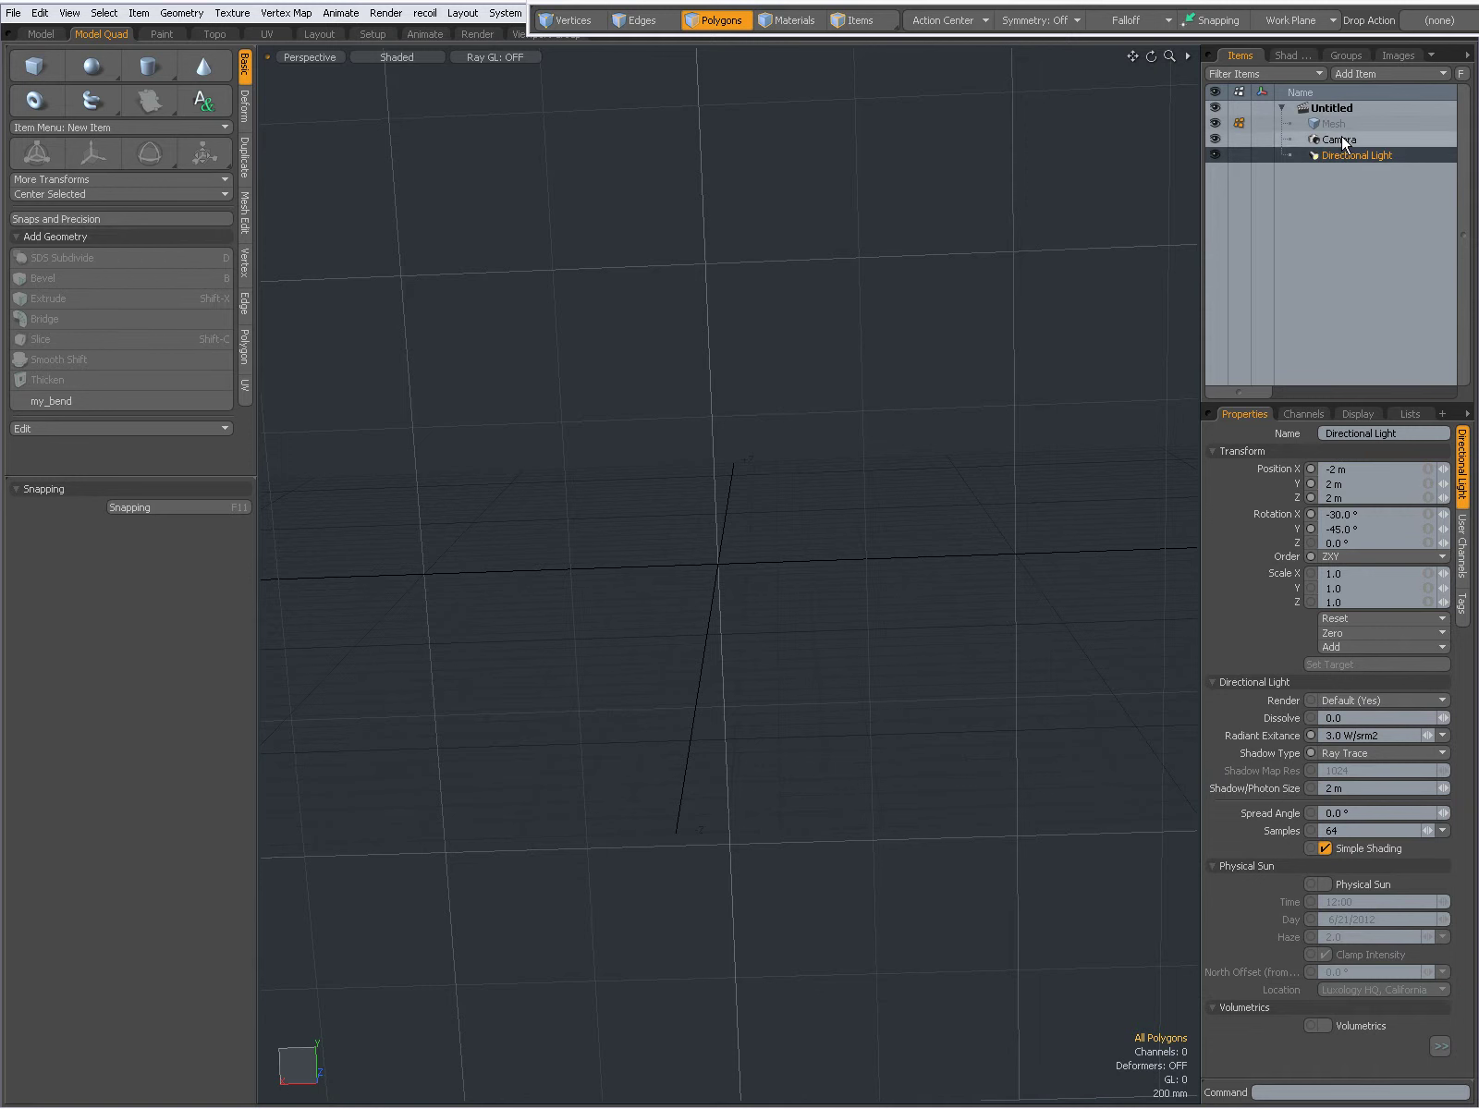
{"action": "left_click", "coordinate": [1343, 144]}
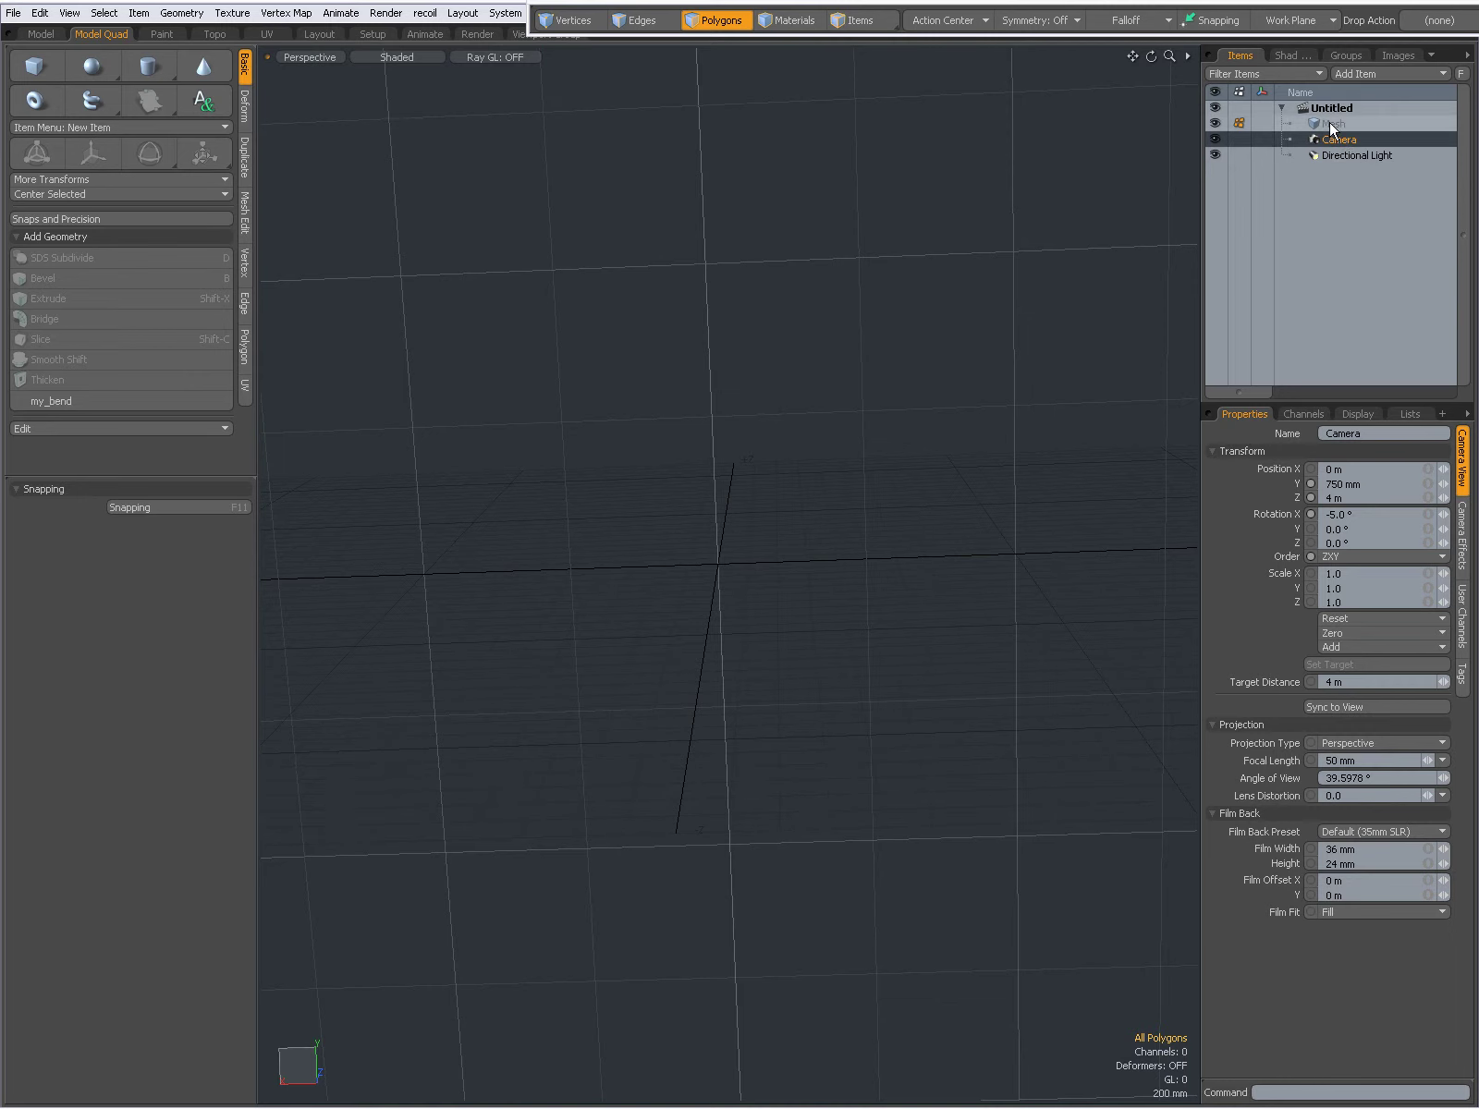
{"action": "left_click", "coordinate": [1332, 127]}
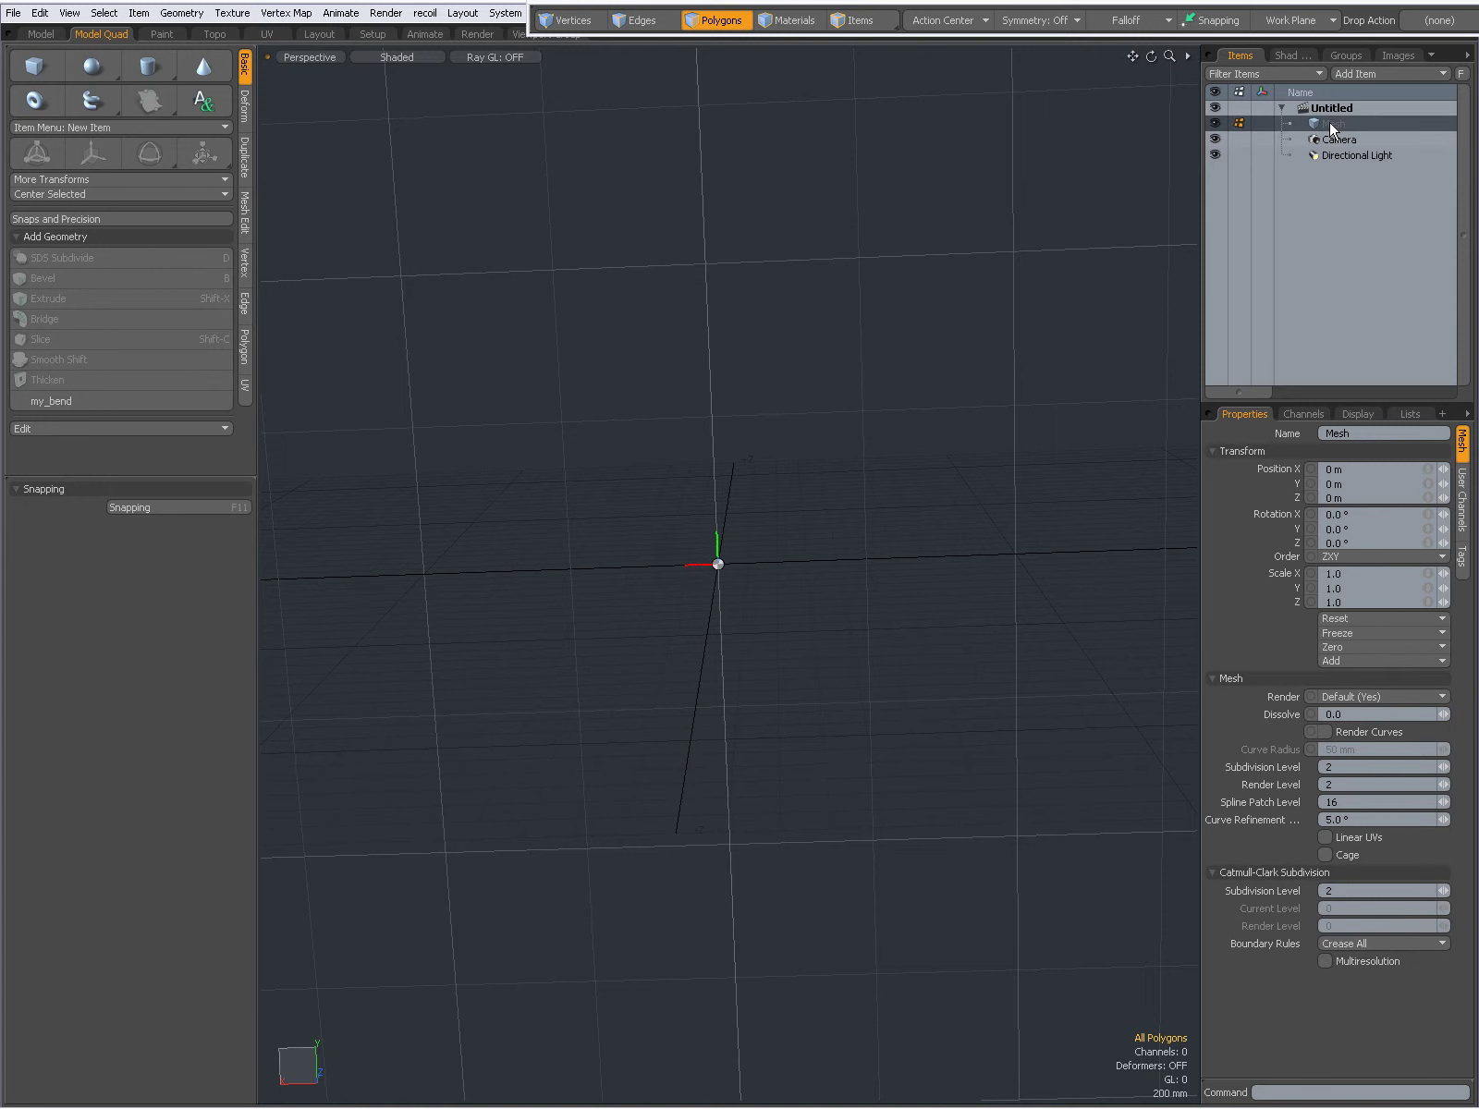
{"action": "left_click", "coordinate": [1320, 156], "text": "ctrl"}
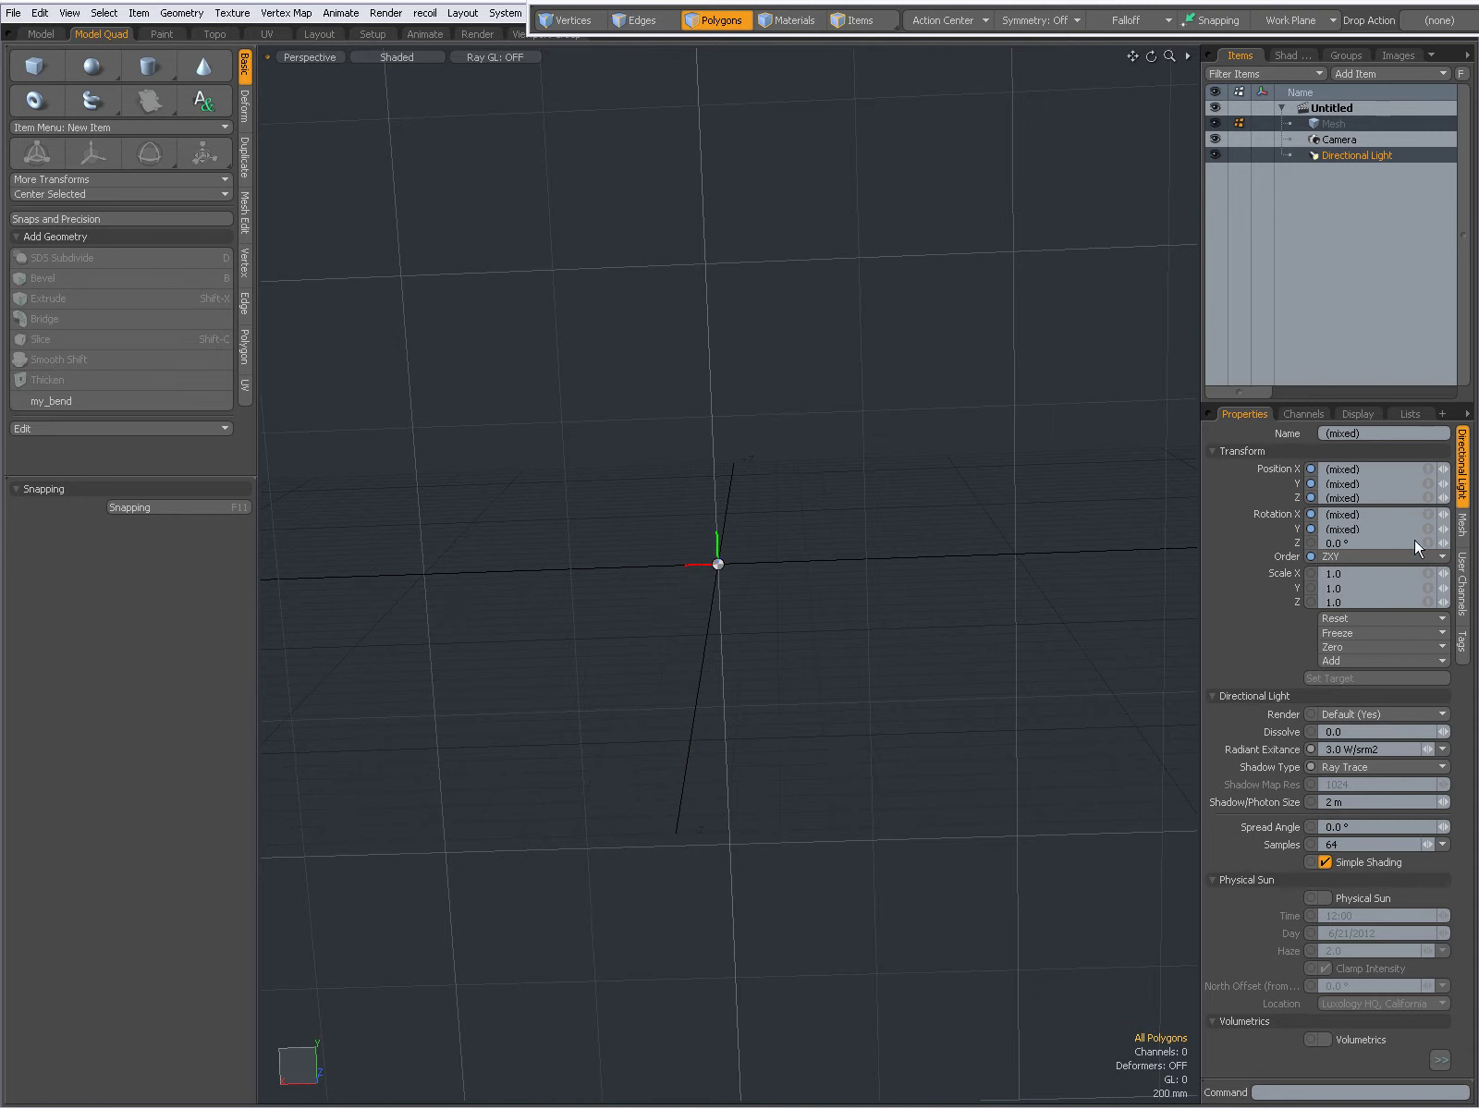
{"action": "left_click", "coordinate": [1464, 527]}
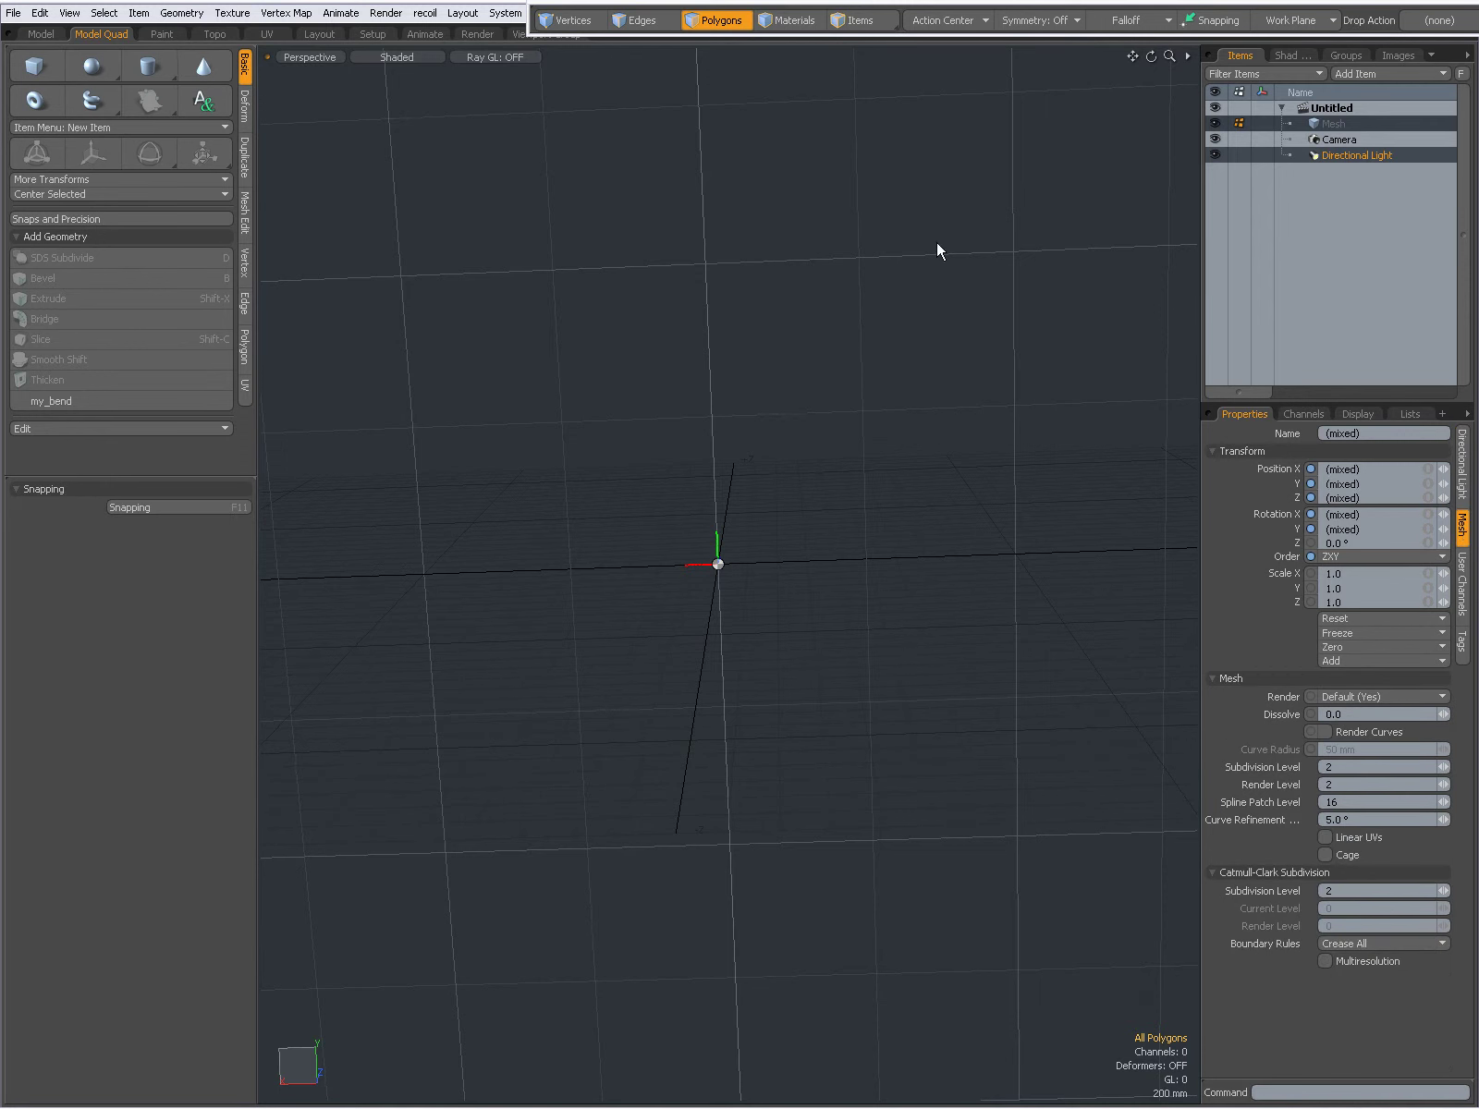
Switch to item selection mode and clear the item selection, undoing the deselection once and repeating it
{"action": "left_click", "coordinate": [862, 21]}
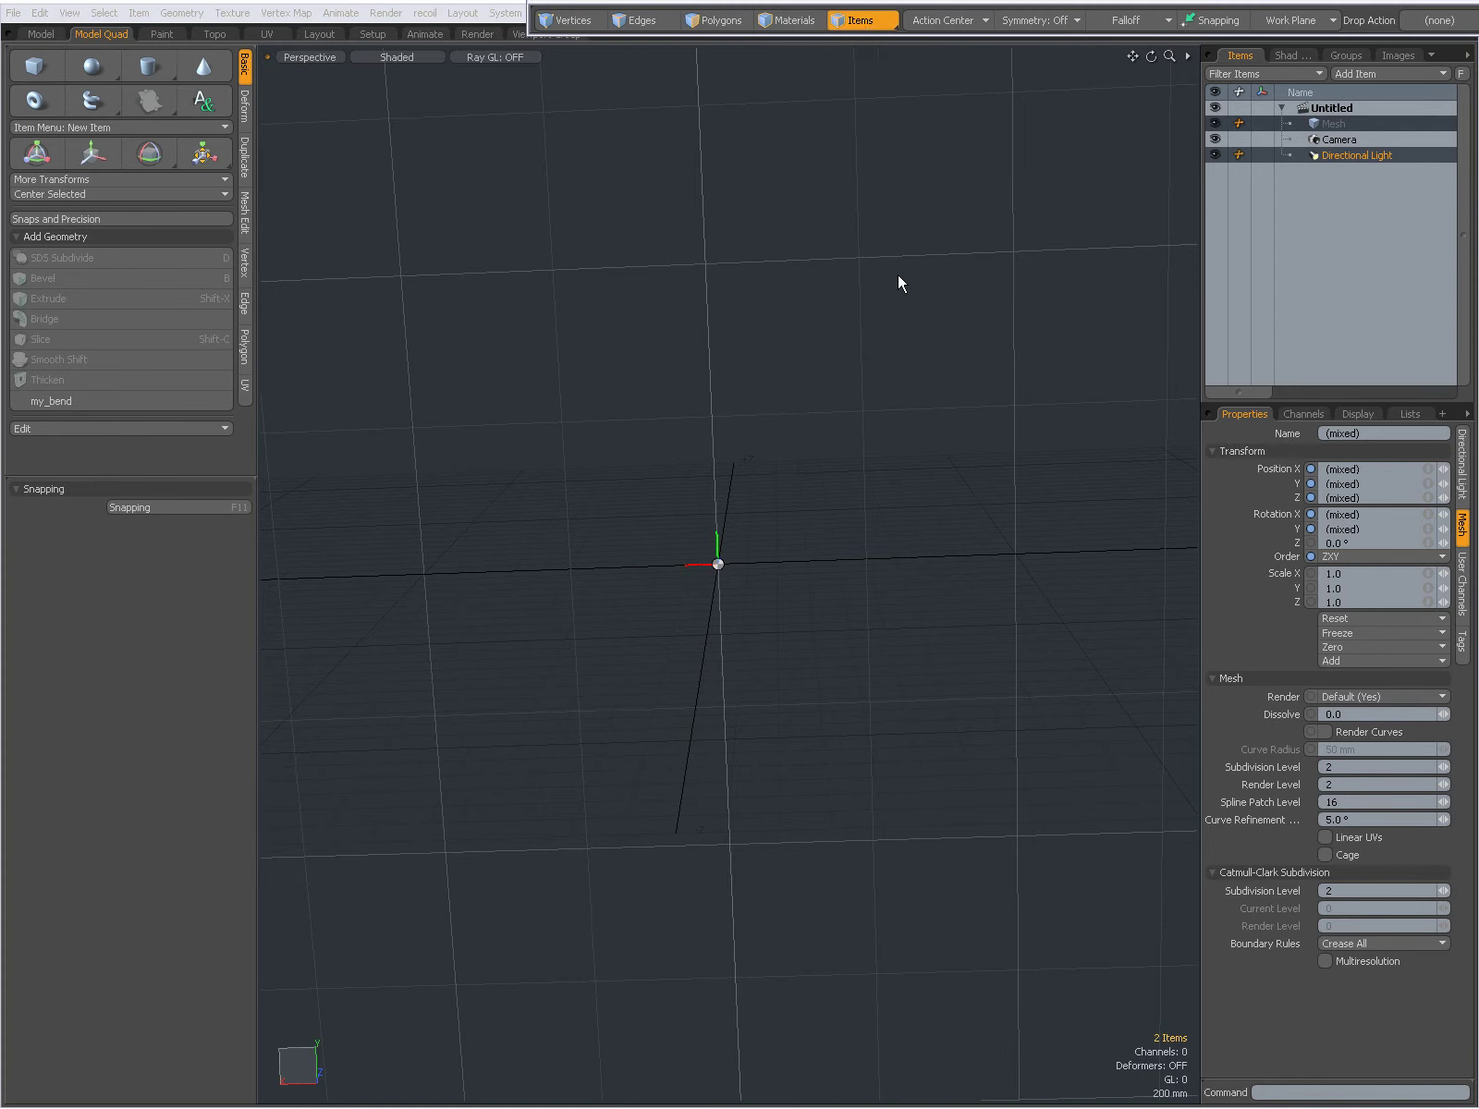
{"action": "left_click", "coordinate": [932, 257]}
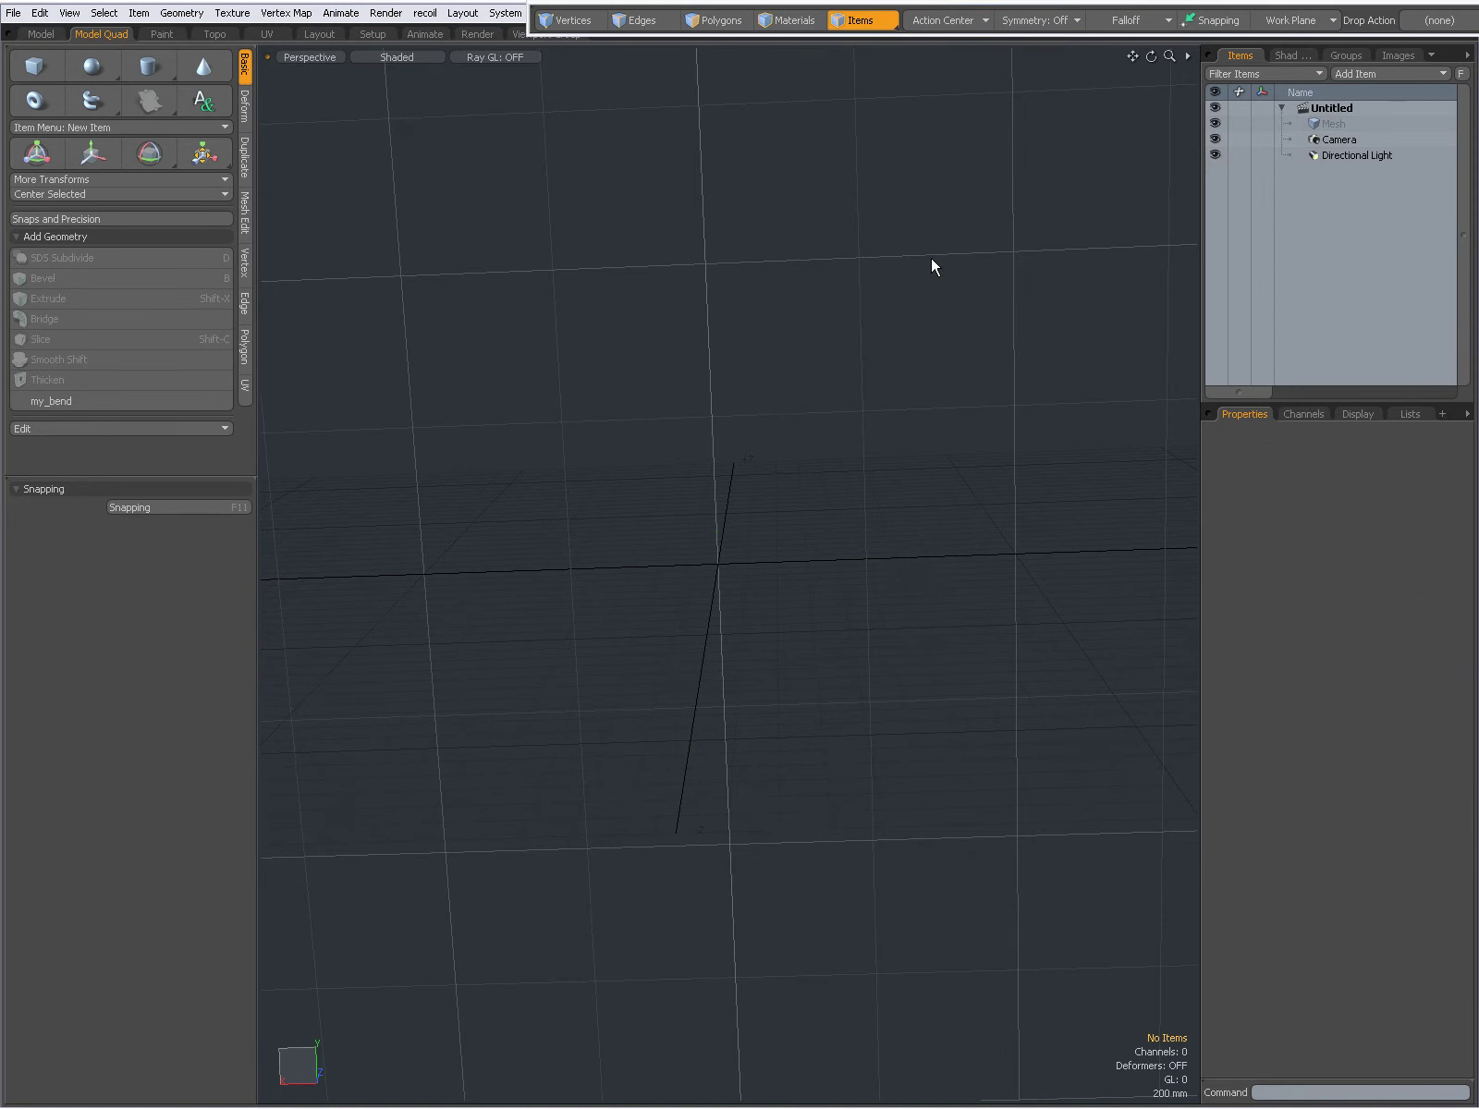
{"action": "key", "text": "ctrl"}
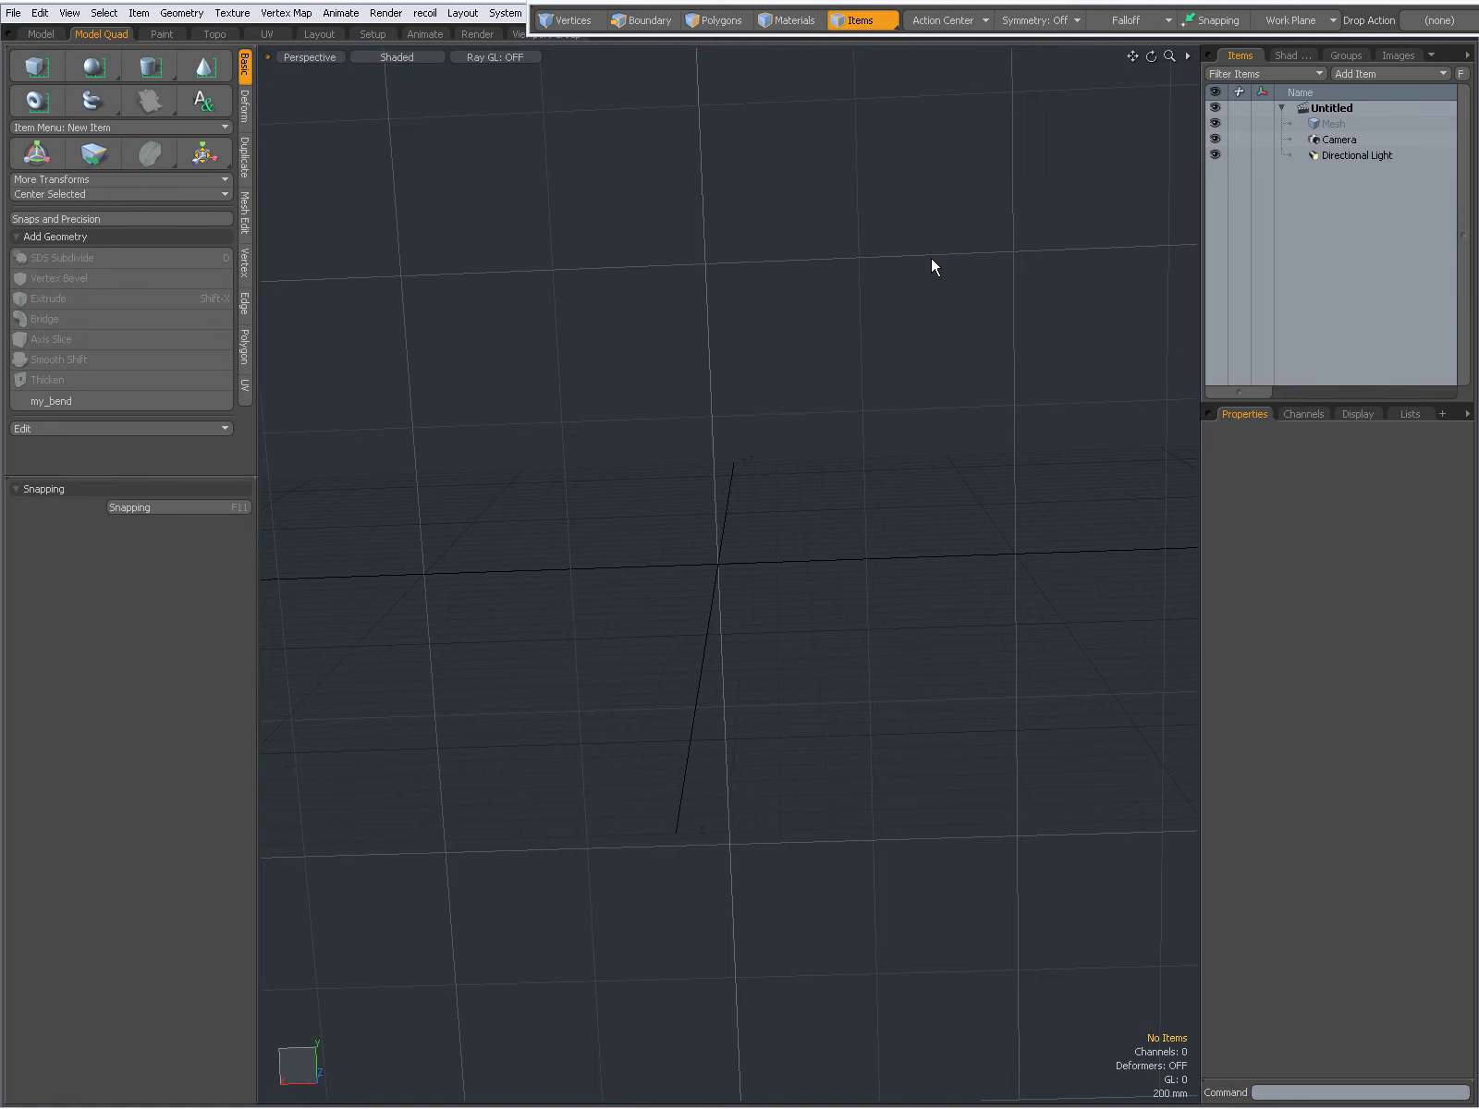
{"action": "key", "text": "ctrl+z"}
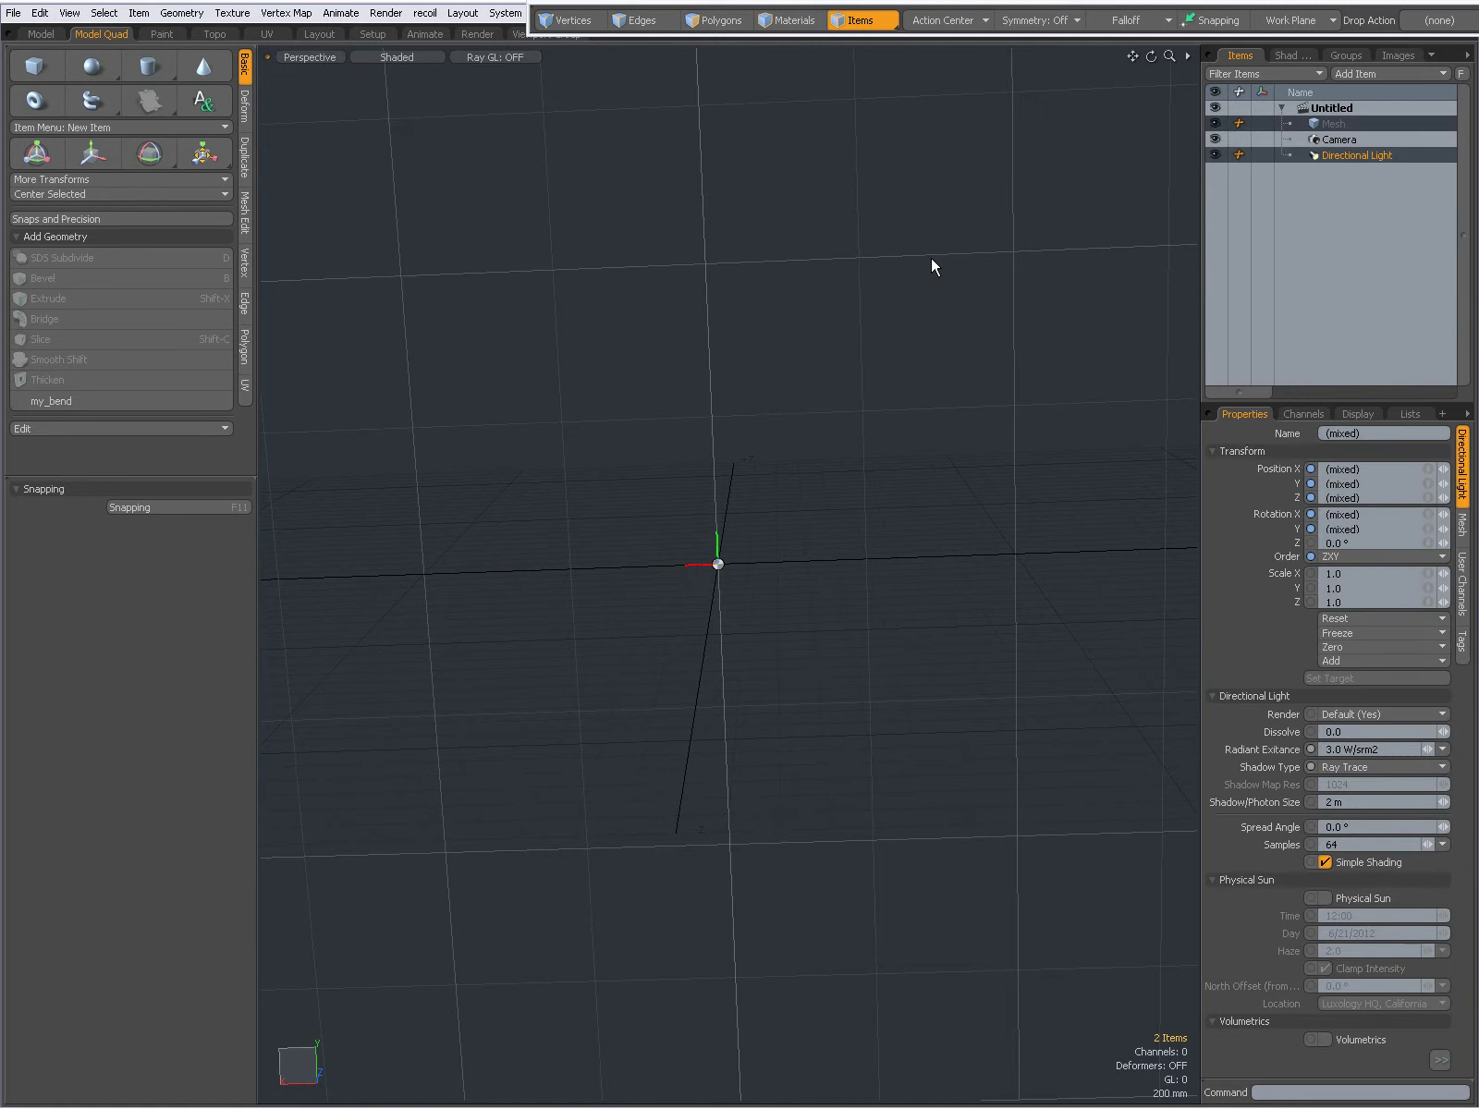
{"action": "left_click", "coordinate": [931, 267]}
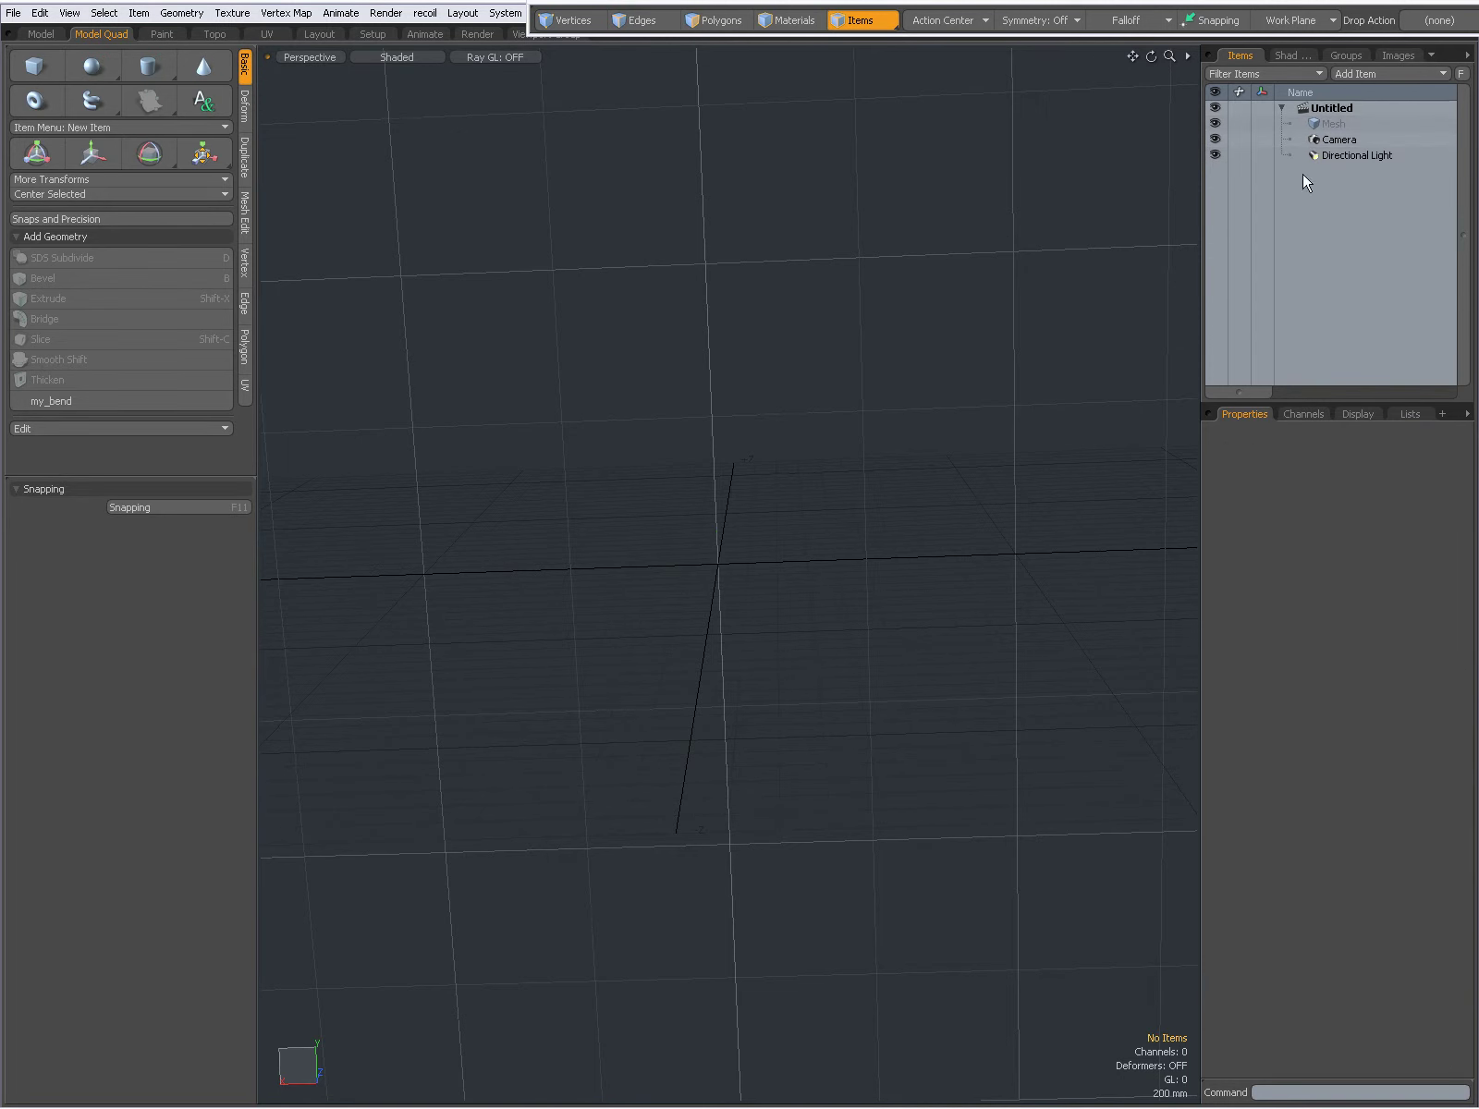
Select the Mesh, Camera and Directional Light together, review their camera, light and mesh property groups, and deselect everything
{"action": "left_click", "coordinate": [1334, 124]}
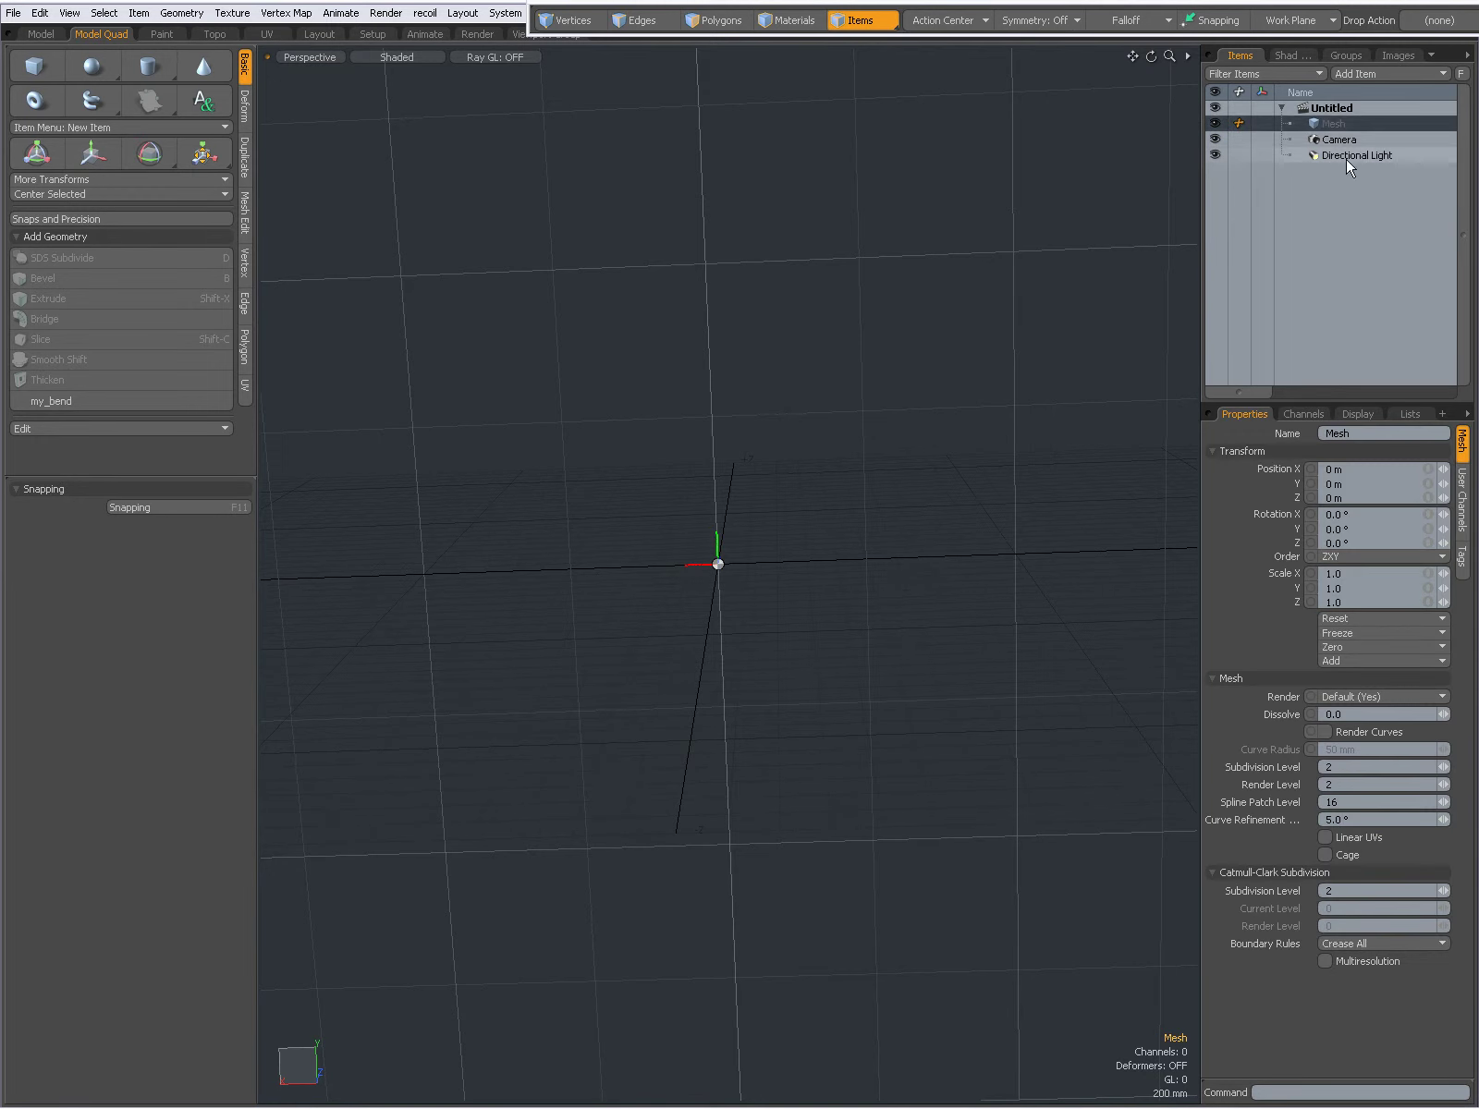
{"action": "left_click", "coordinate": [1345, 156], "text": "shift"}
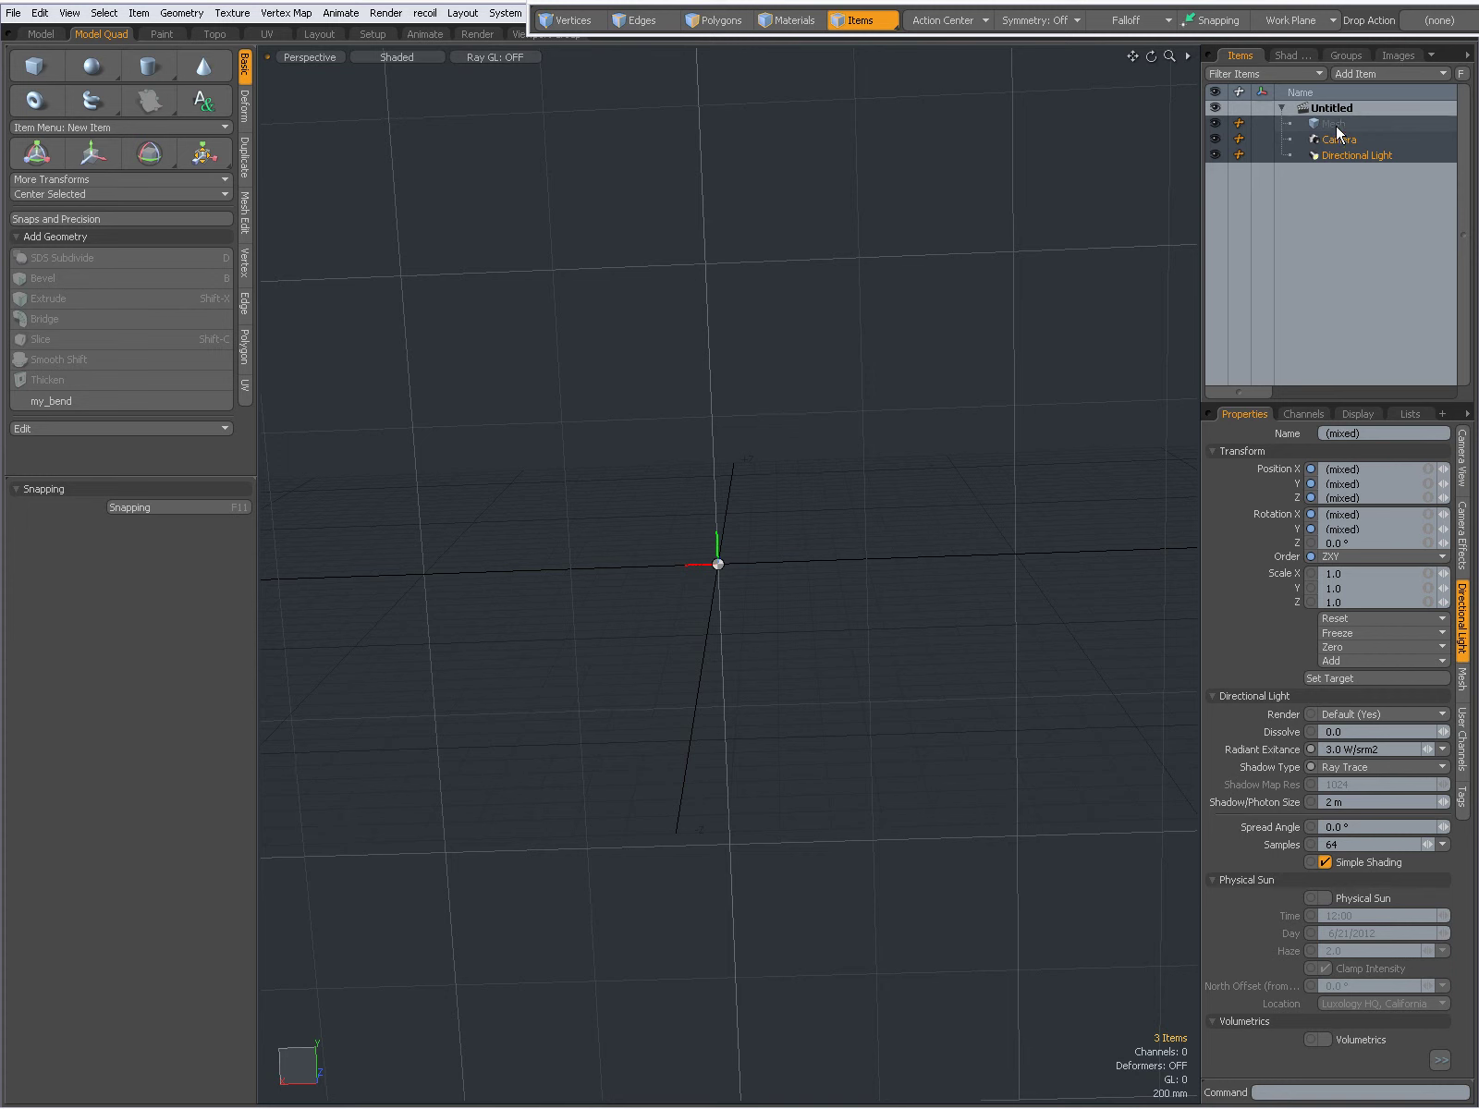
{"action": "left_click", "coordinate": [1459, 470]}
{"action": "left_click", "coordinate": [1463, 533]}
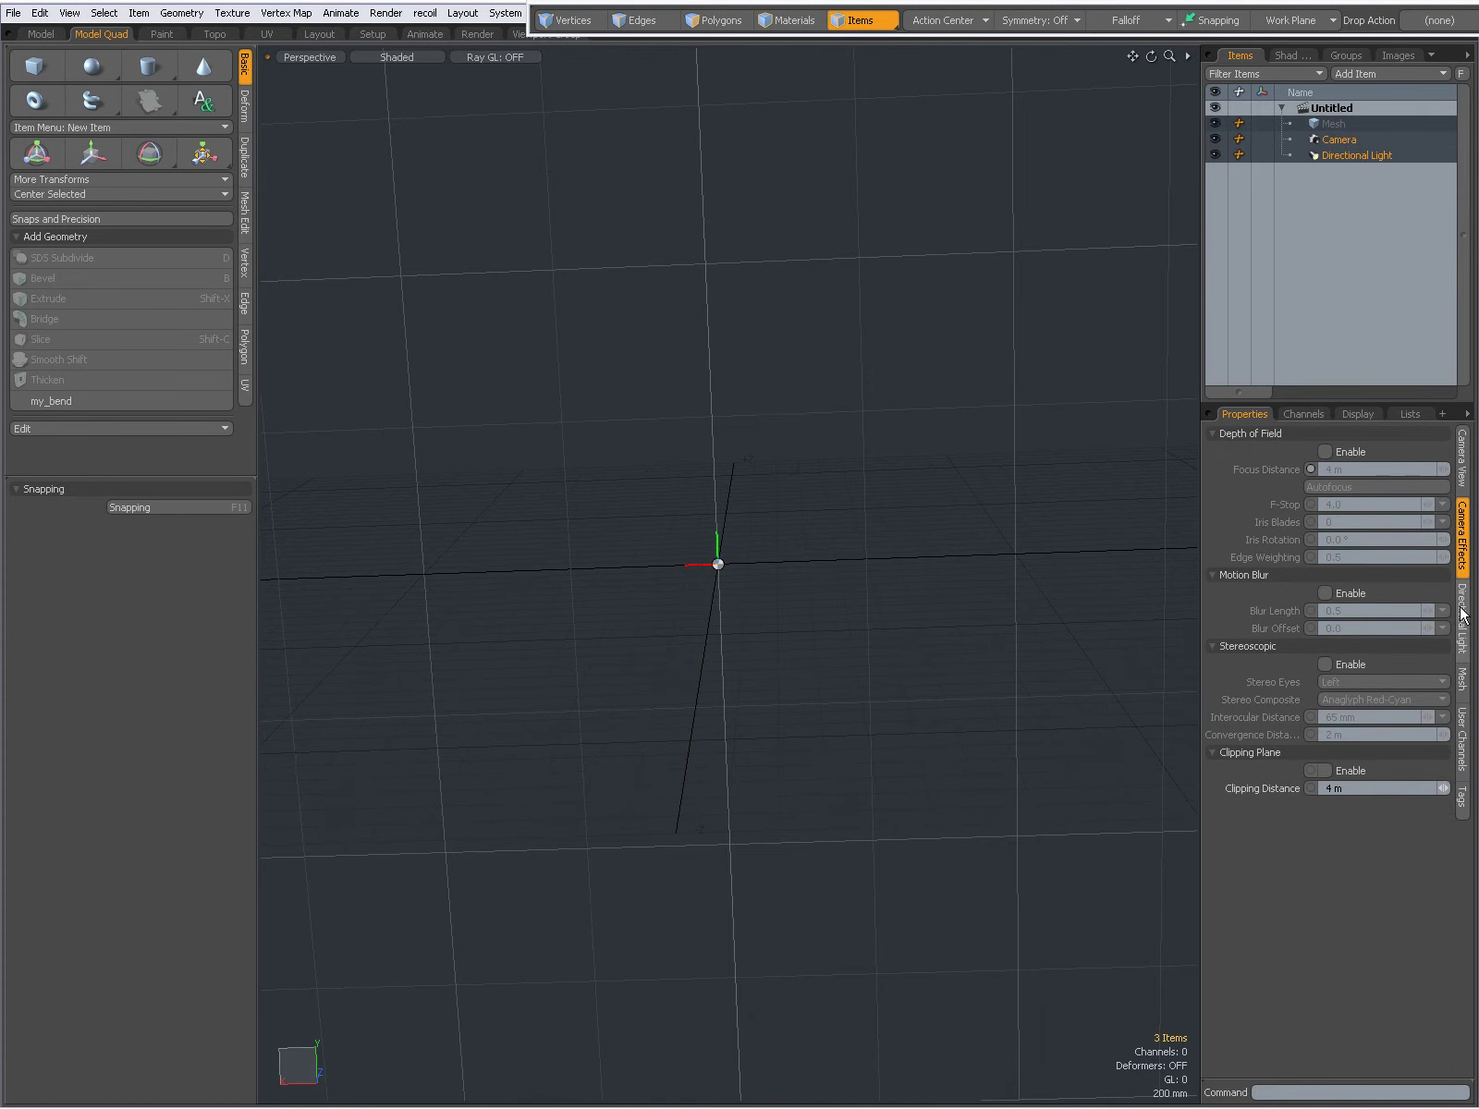
{"action": "left_click", "coordinate": [1464, 601]}
{"action": "left_click", "coordinate": [1463, 685]}
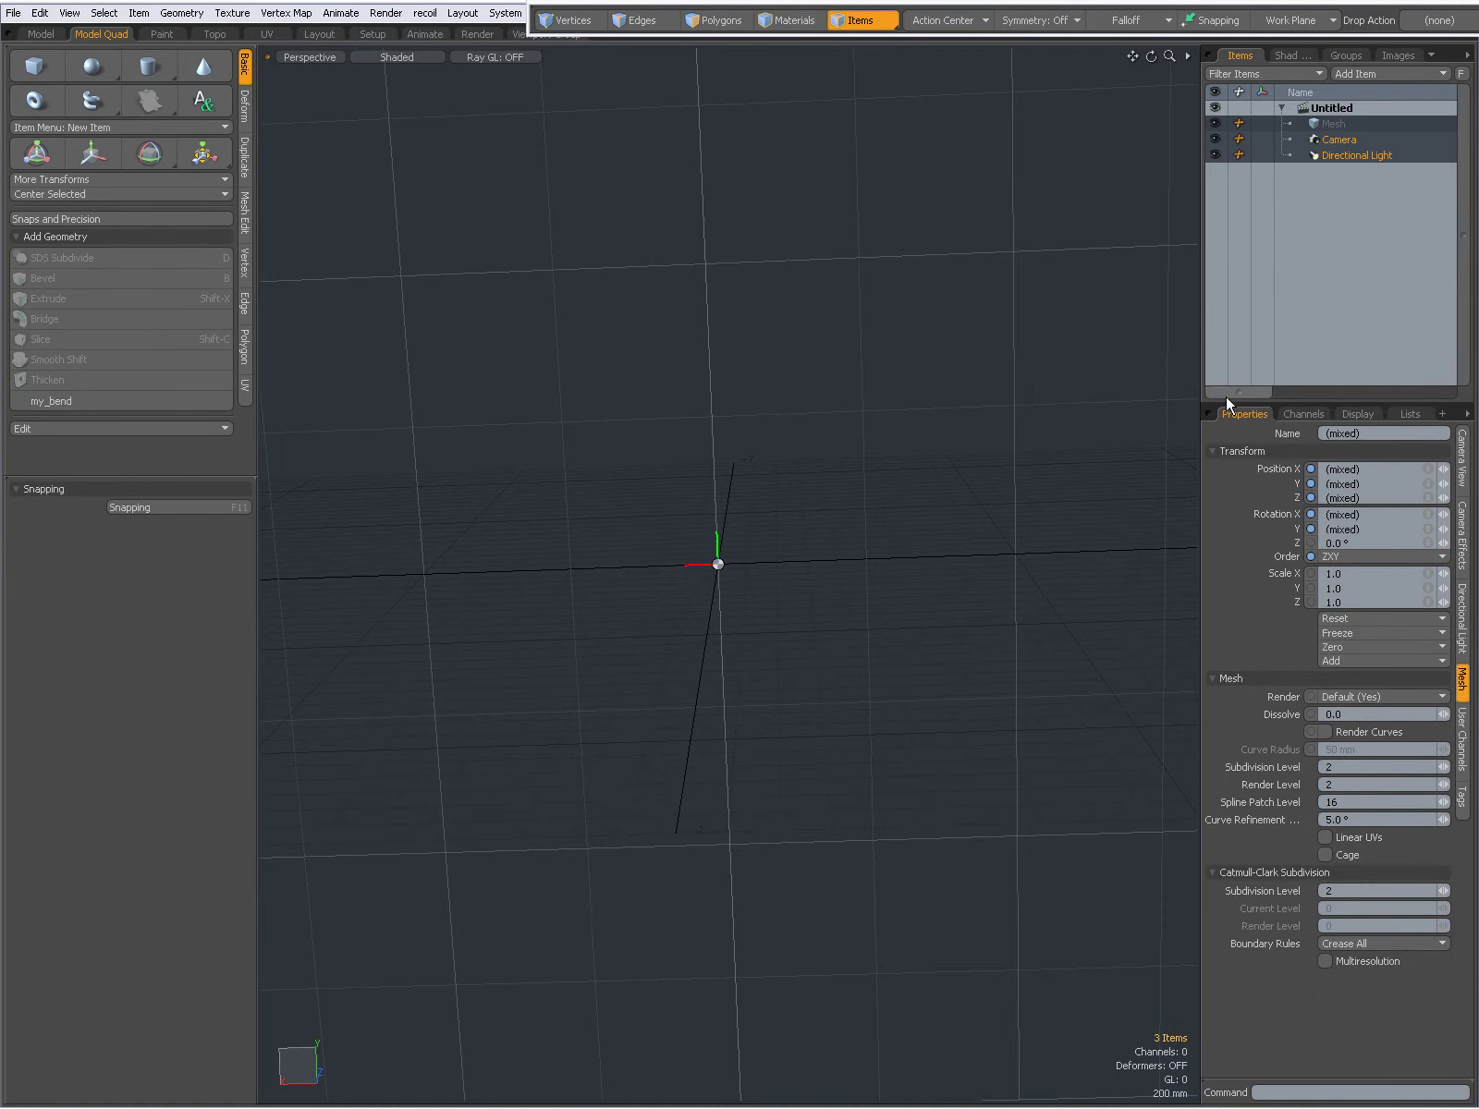
{"action": "left_click", "coordinate": [970, 458]}
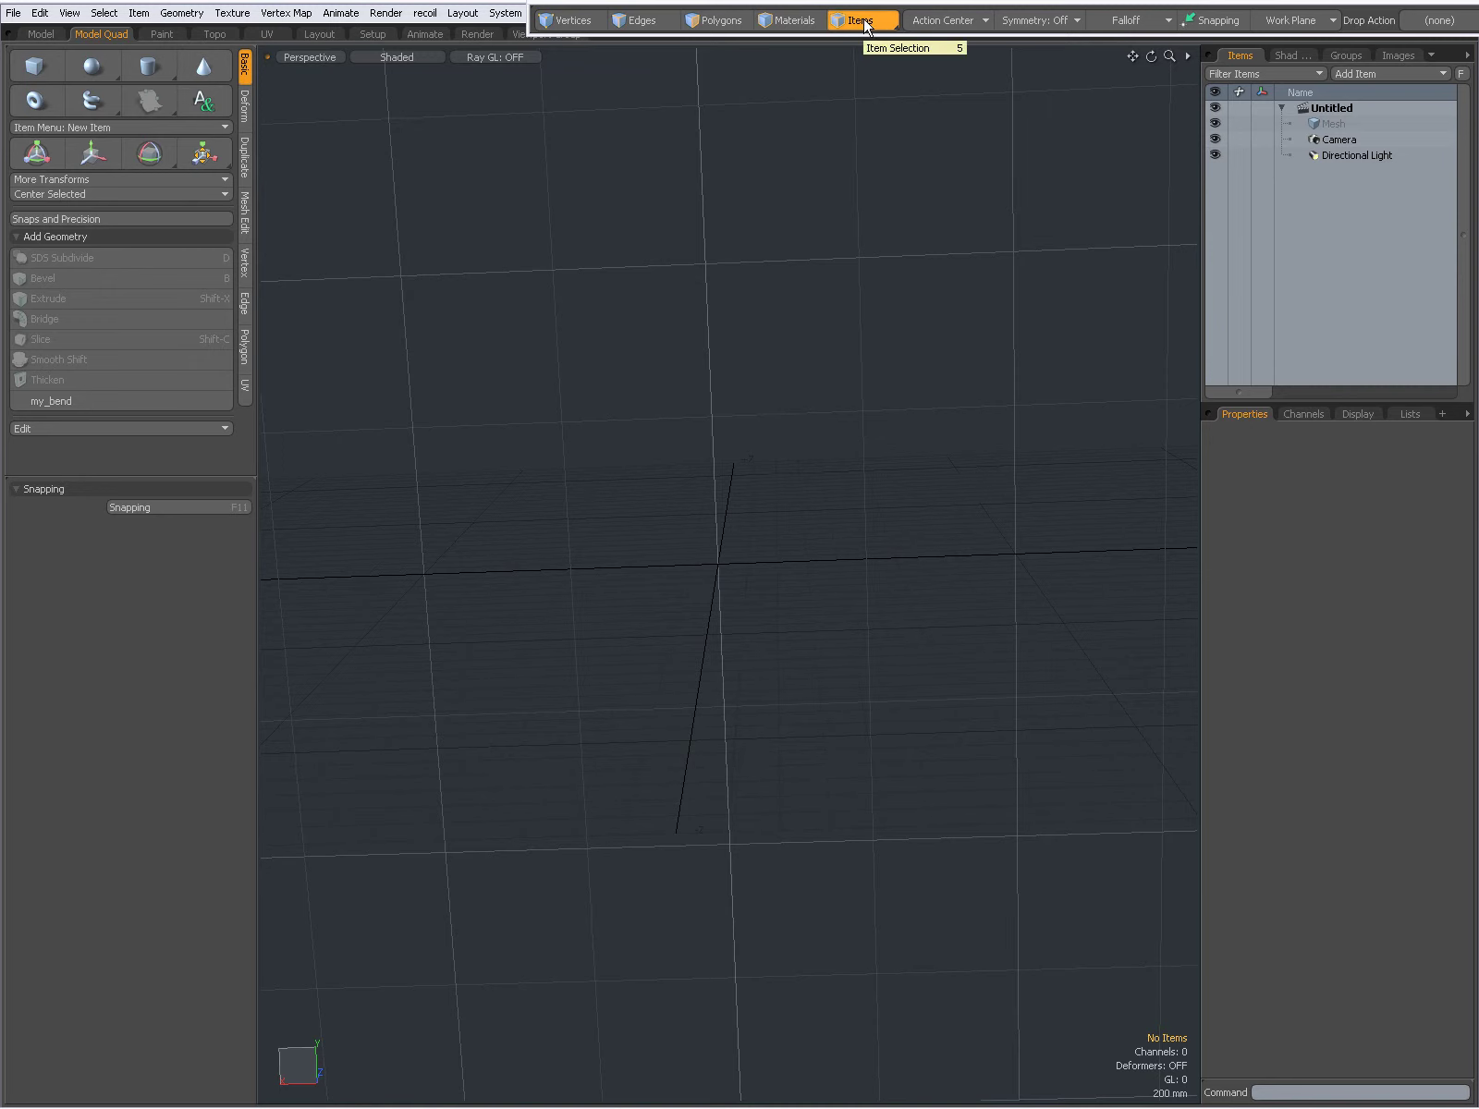
Add a unit cube to the selected Mesh item
{"action": "left_click", "coordinate": [1332, 124]}
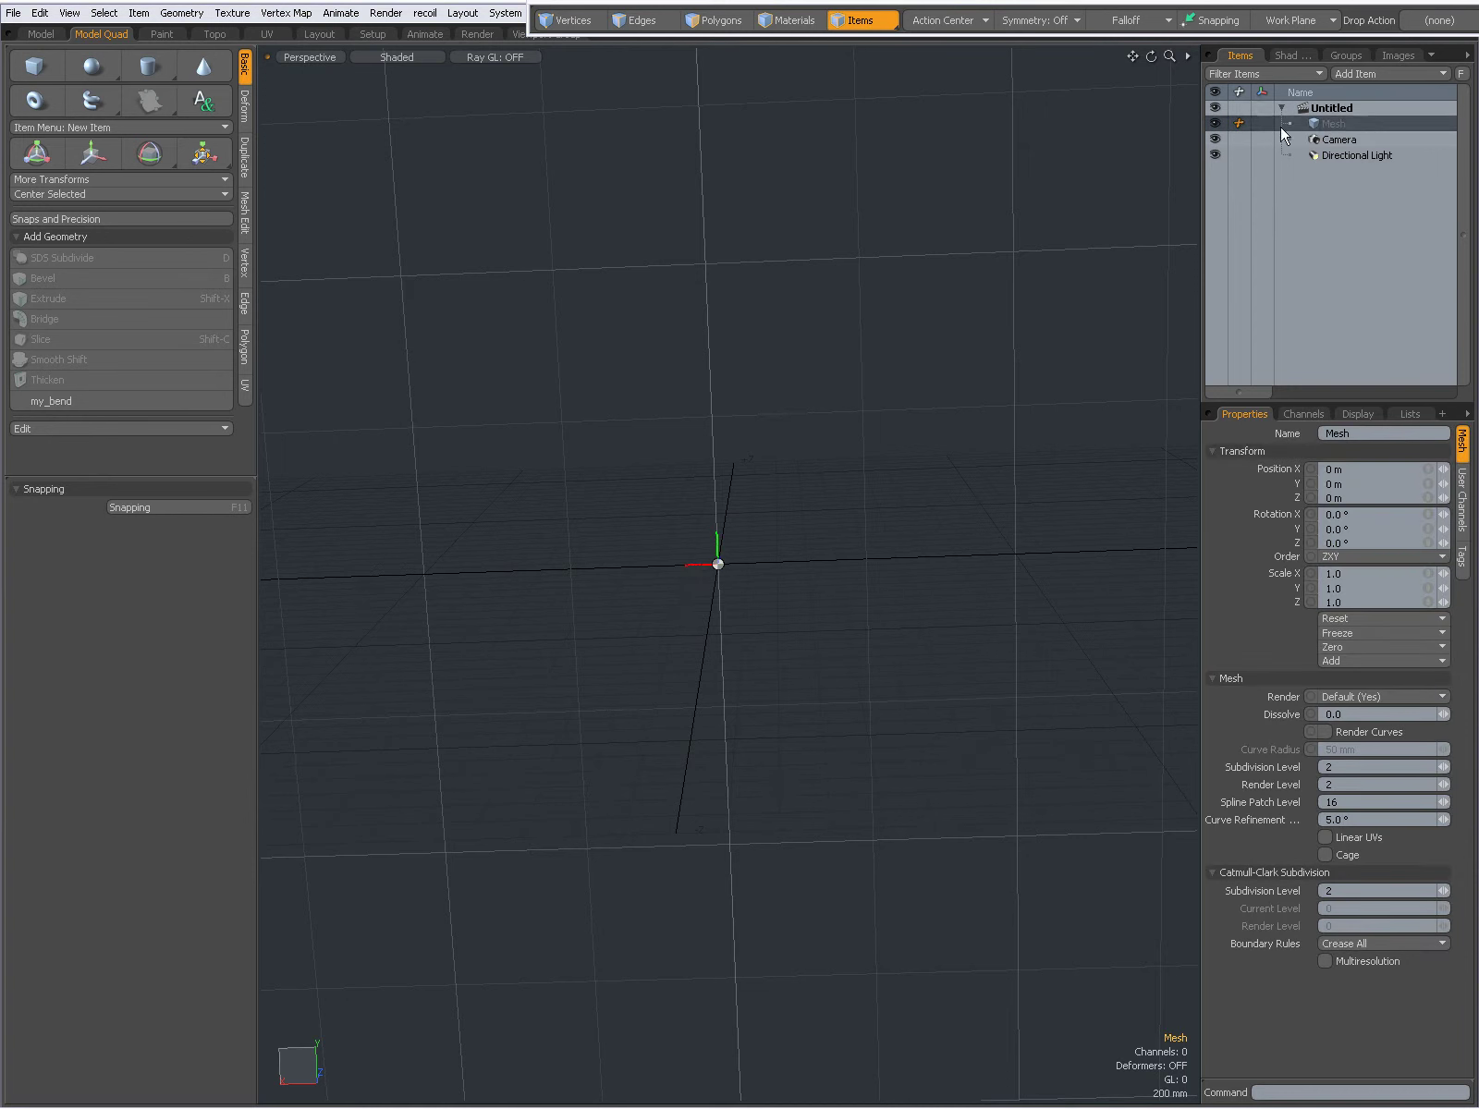
{"action": "left_click", "coordinate": [1332, 126]}
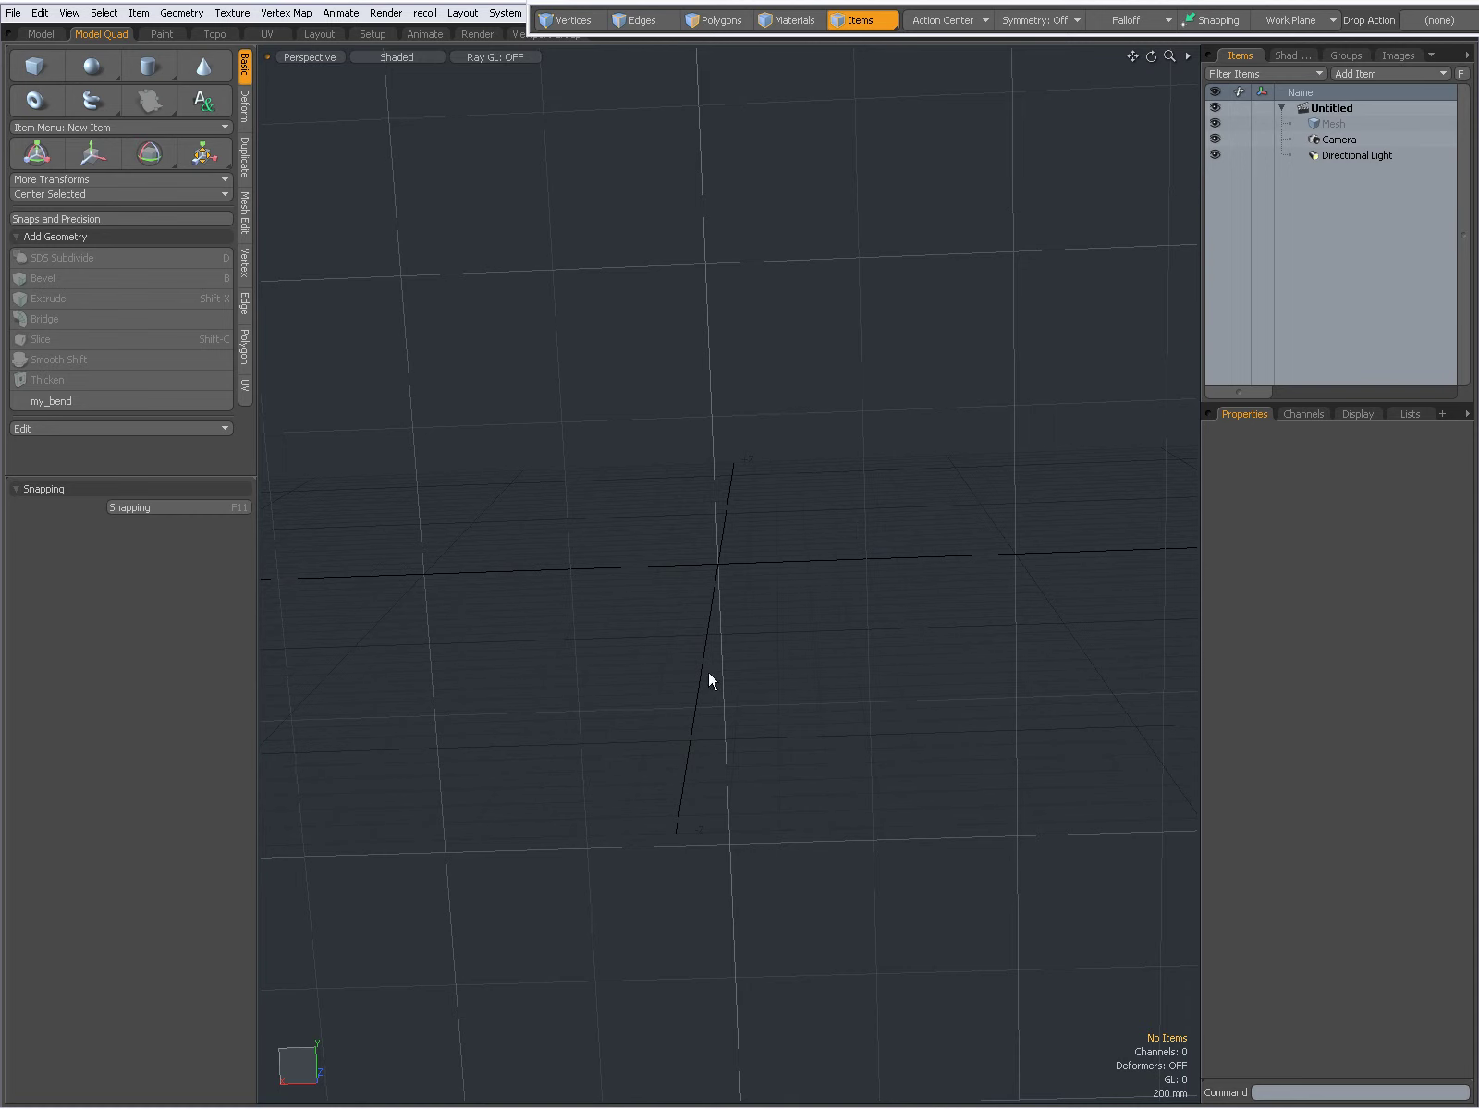
{"action": "left_click_drag", "start_coordinate": [802, 612], "coordinate": [901, 594], "text": "alt"}
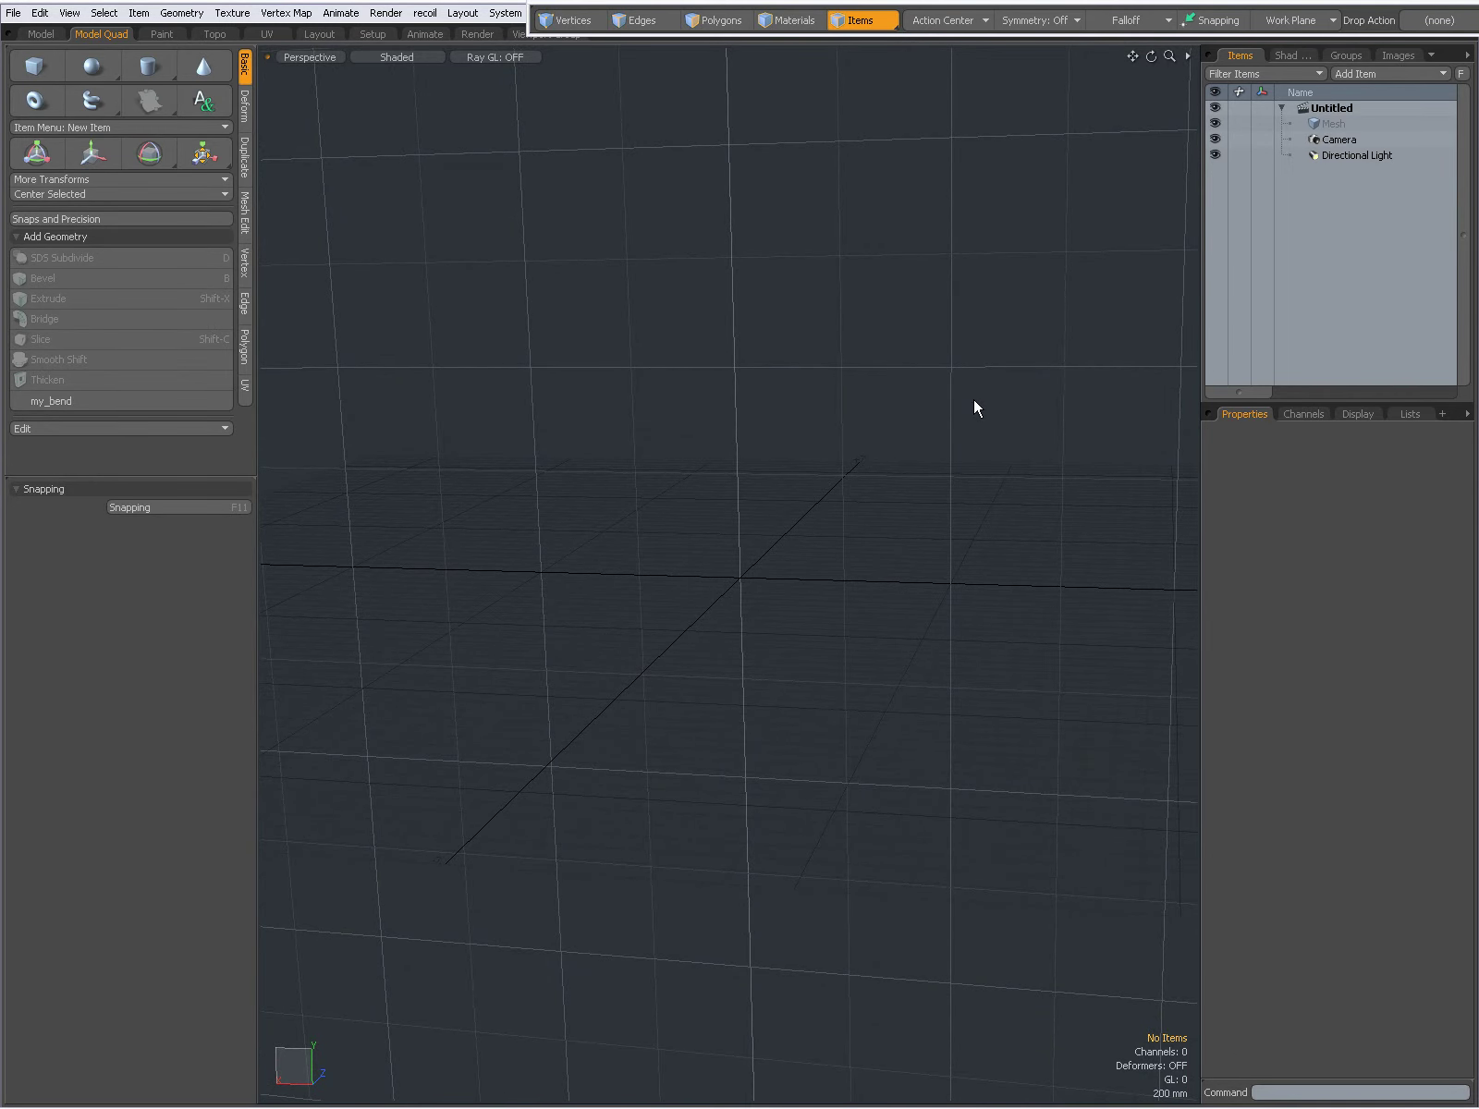
{"action": "left_click", "coordinate": [1336, 123]}
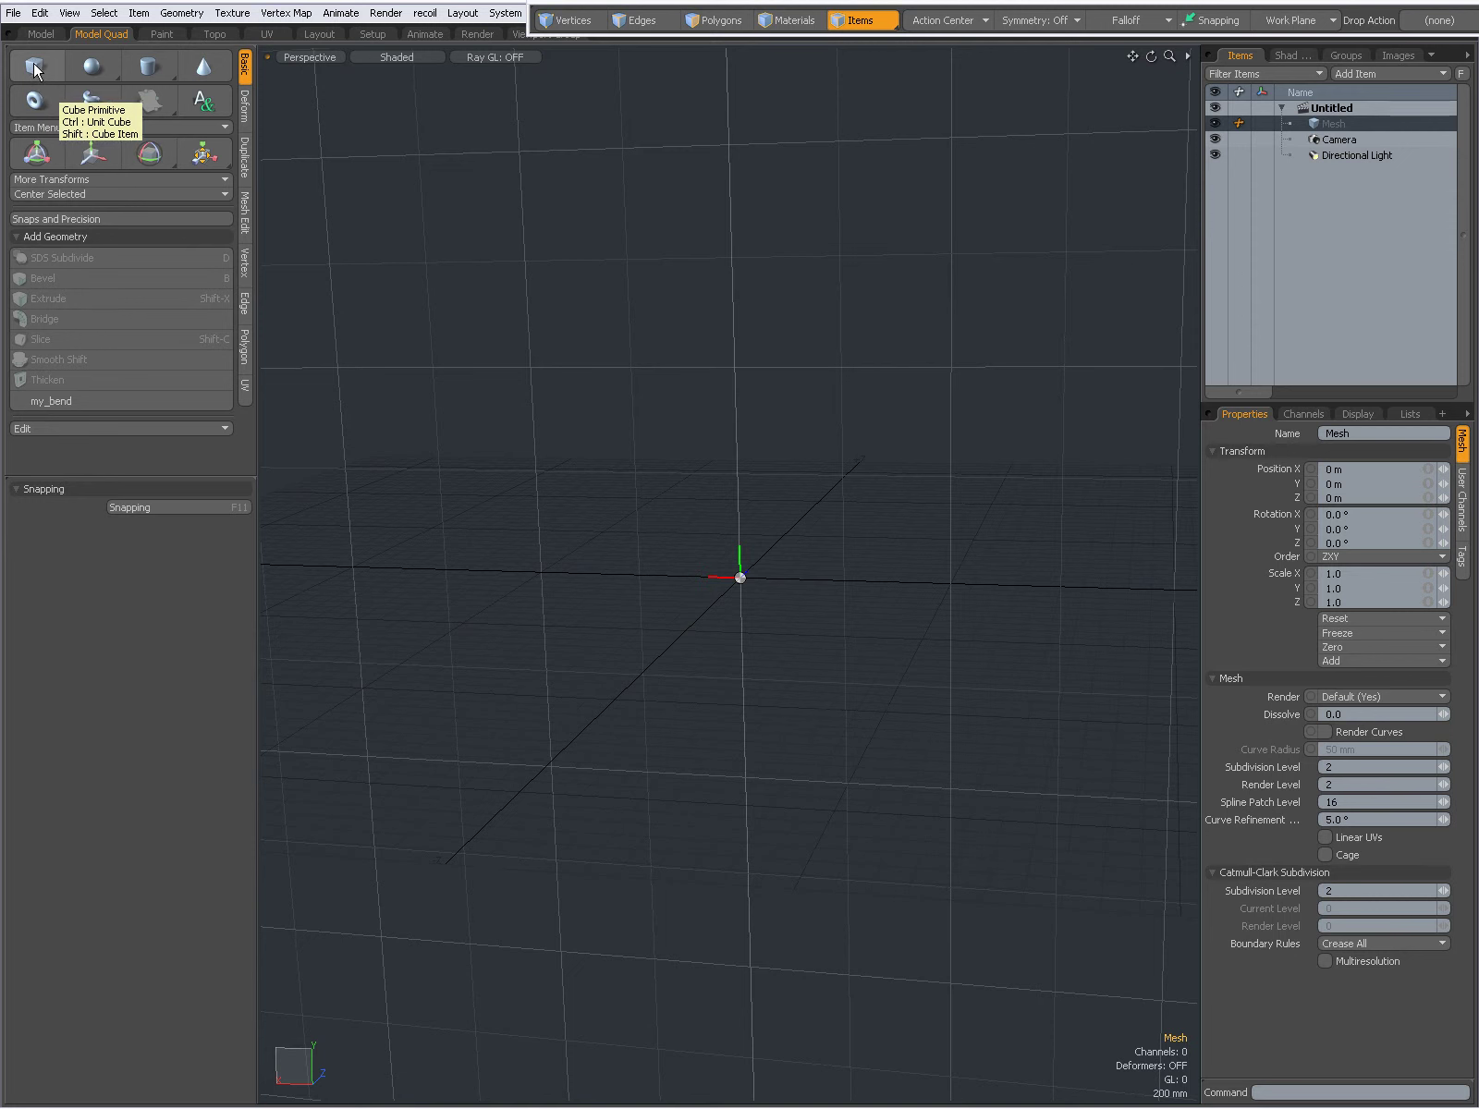
{"action": "key", "text": "alt"}
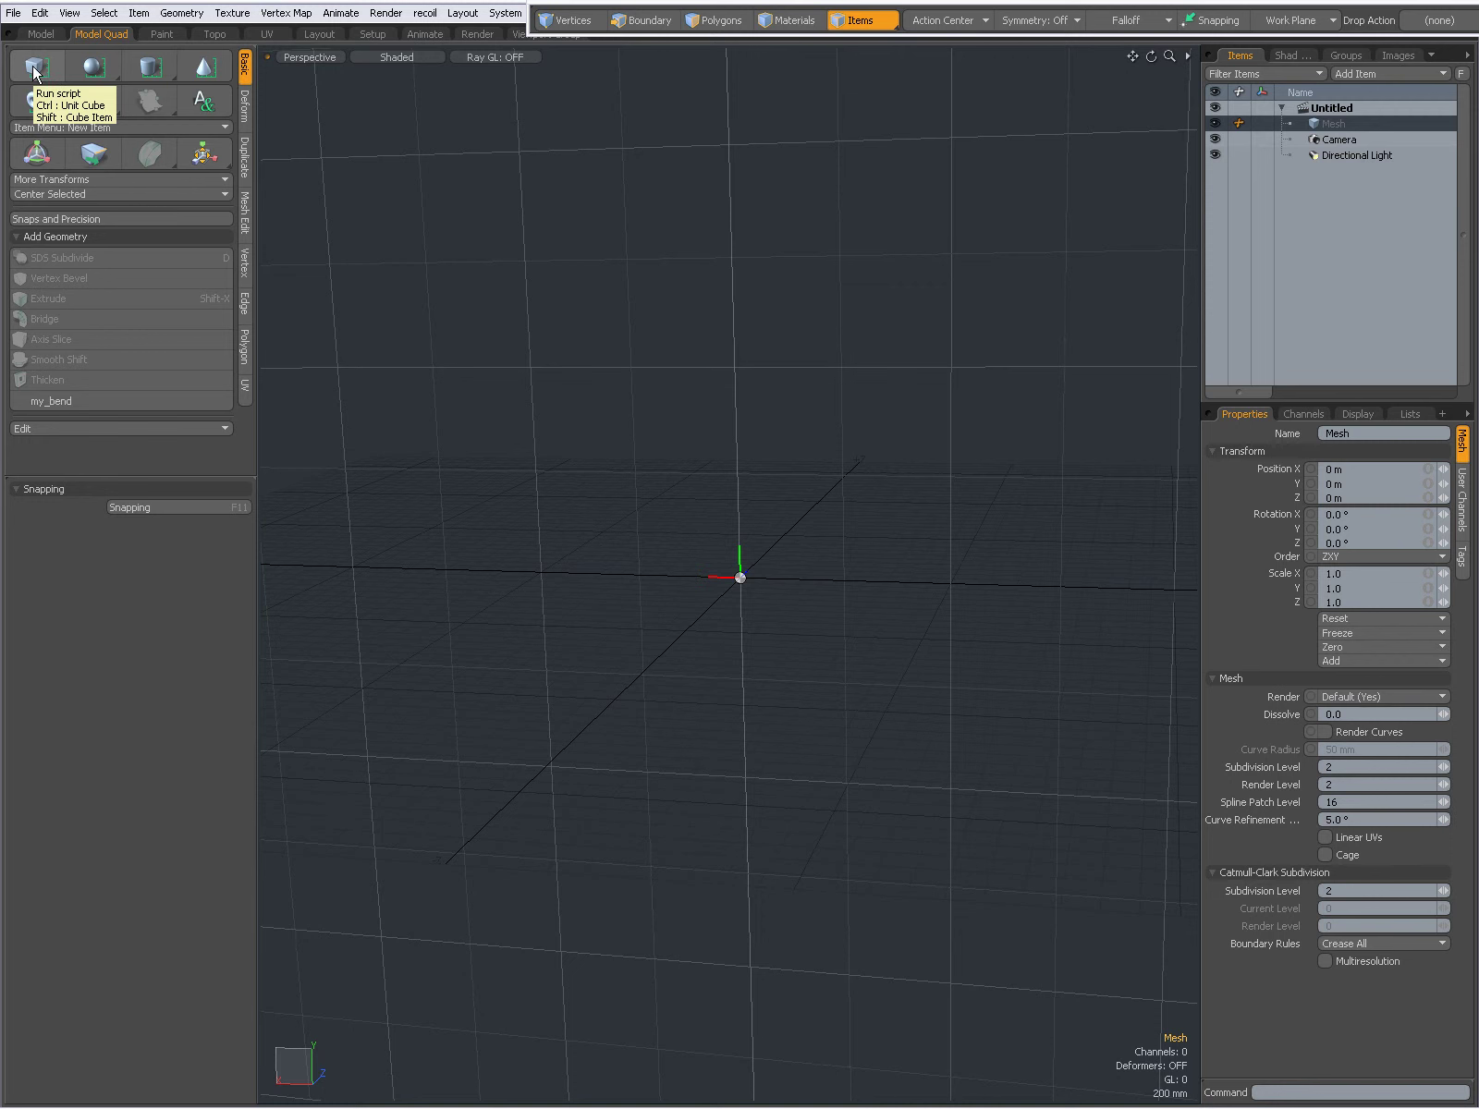
{"action": "left_click", "coordinate": [35, 72], "text": "ctrl"}
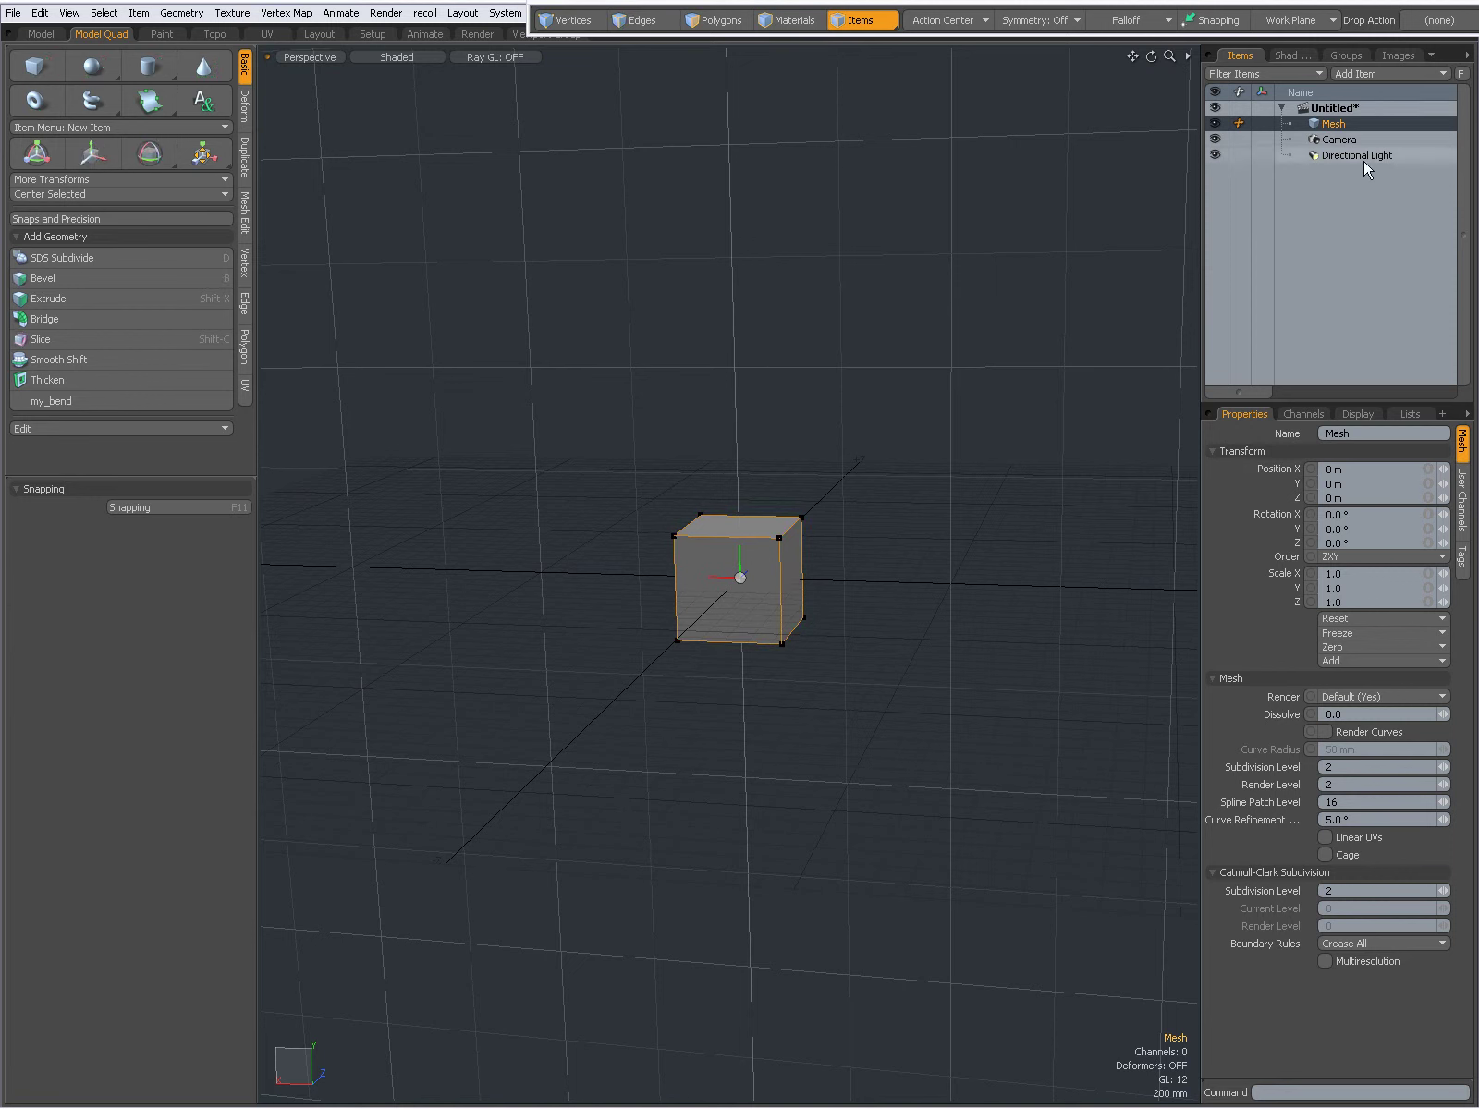
Rename the Mesh item to My_Cube, and open and dismiss the item's context options
{"action": "double_click", "coordinate": [1333, 124]}
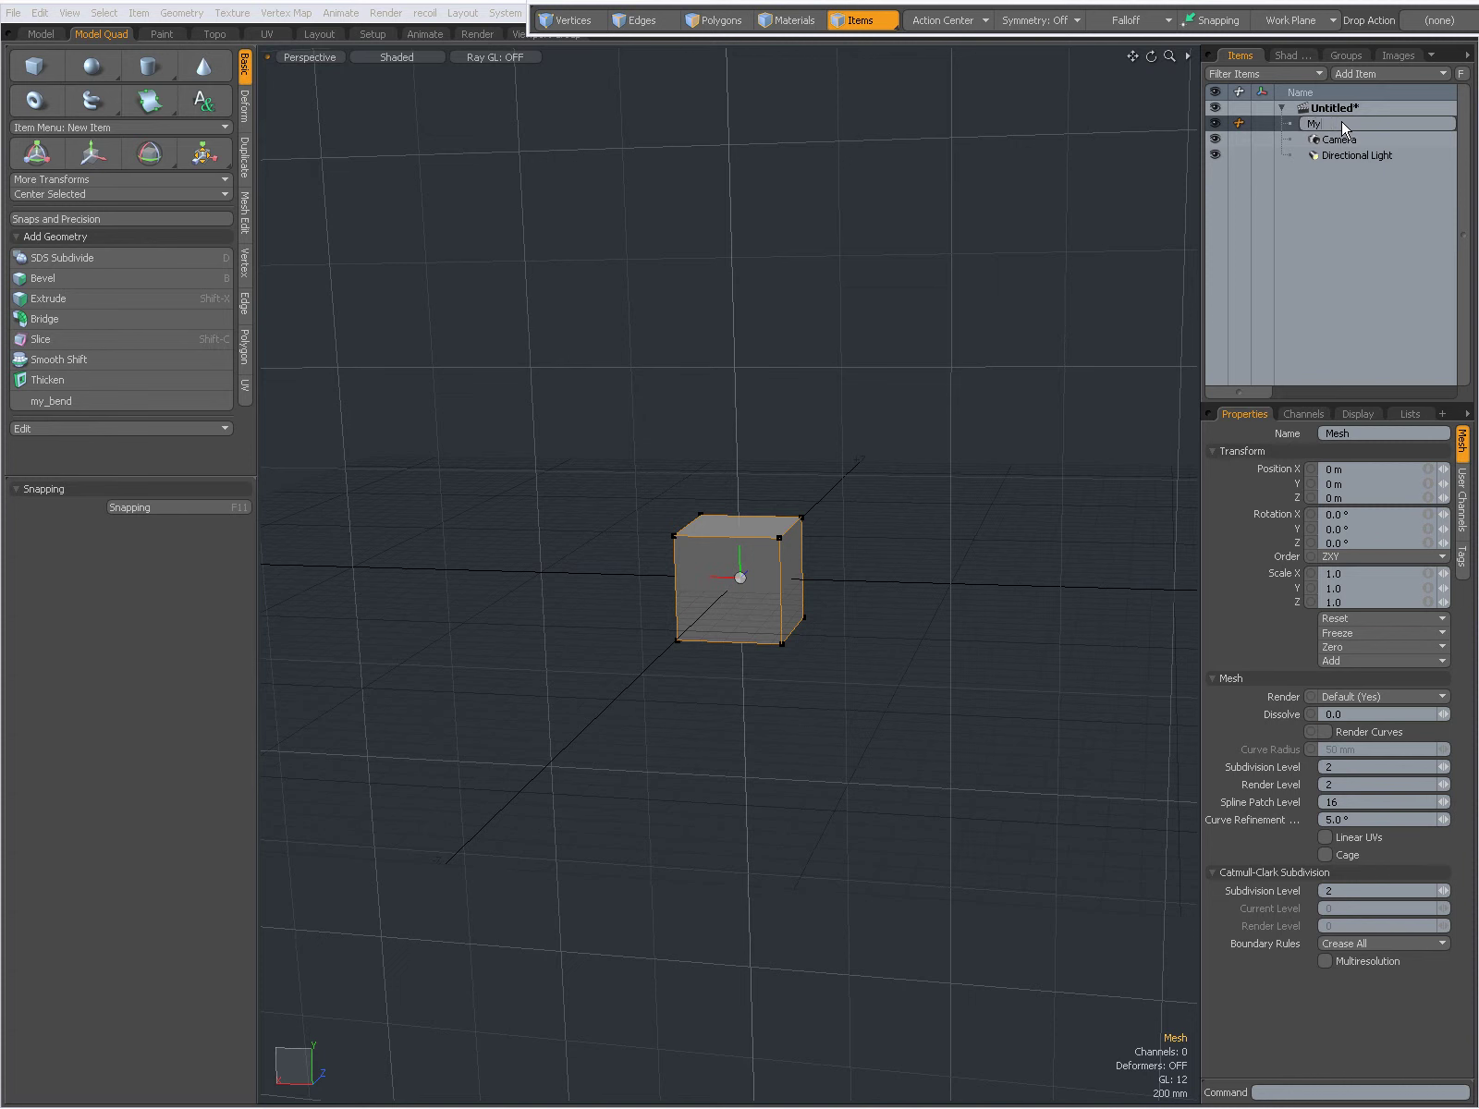
{"action": "type", "text": "My_Cube"}
{"action": "key", "text": "Return"}
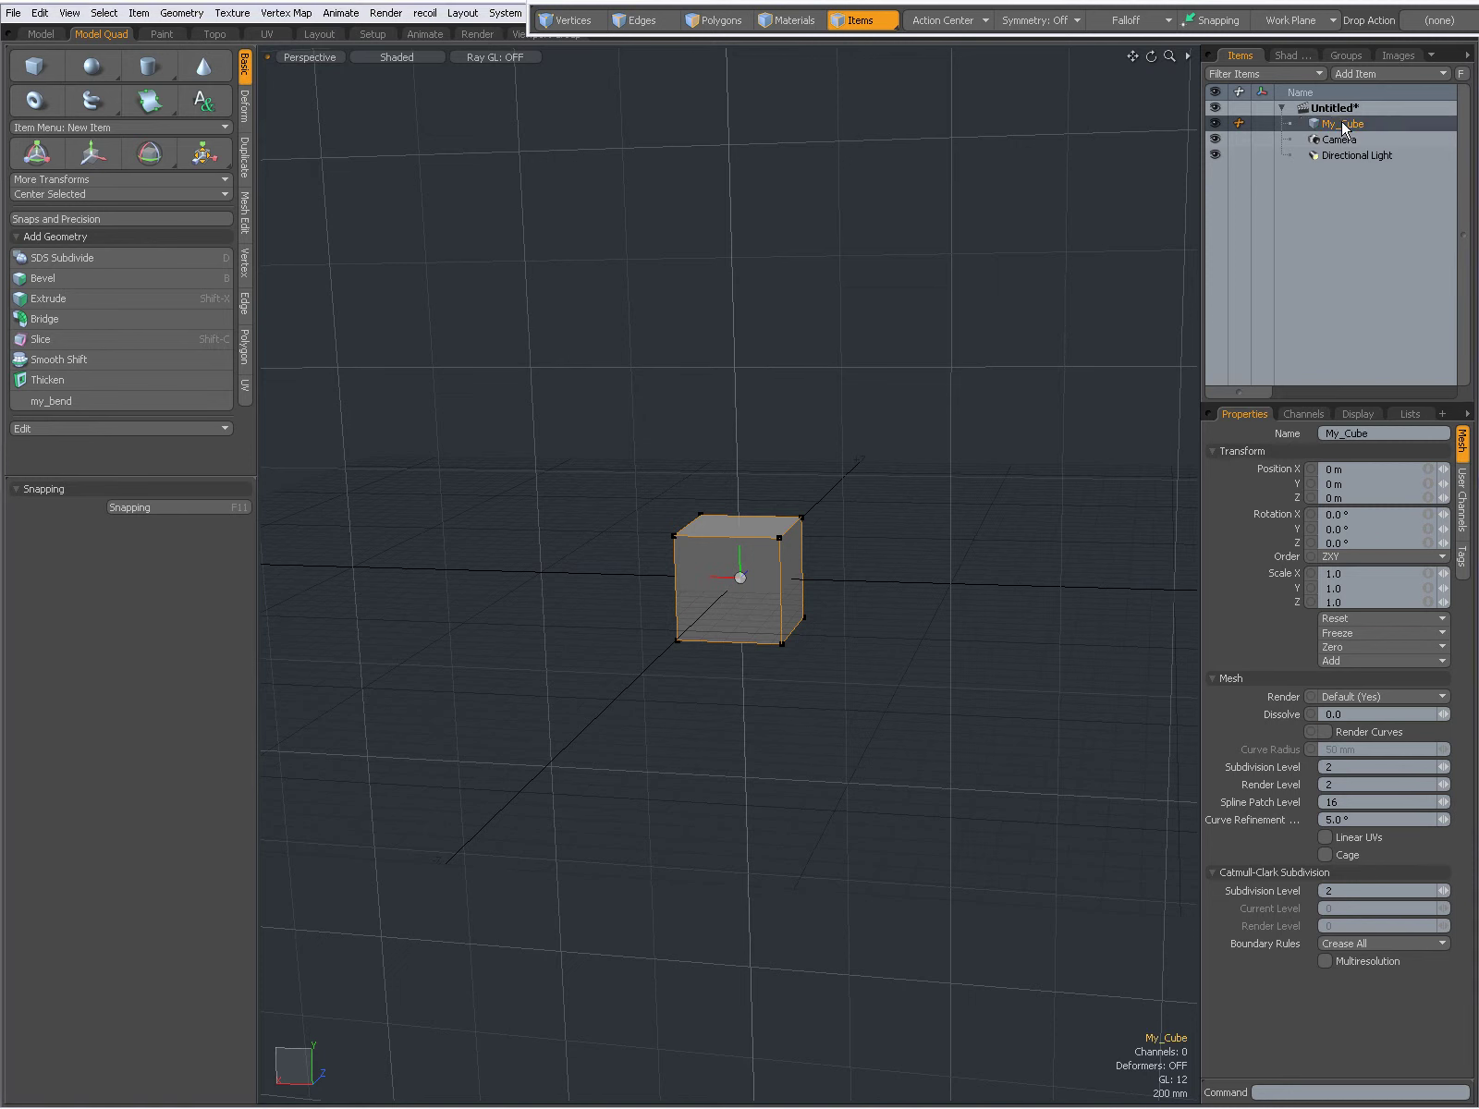
{"action": "right_click", "coordinate": [1343, 127]}
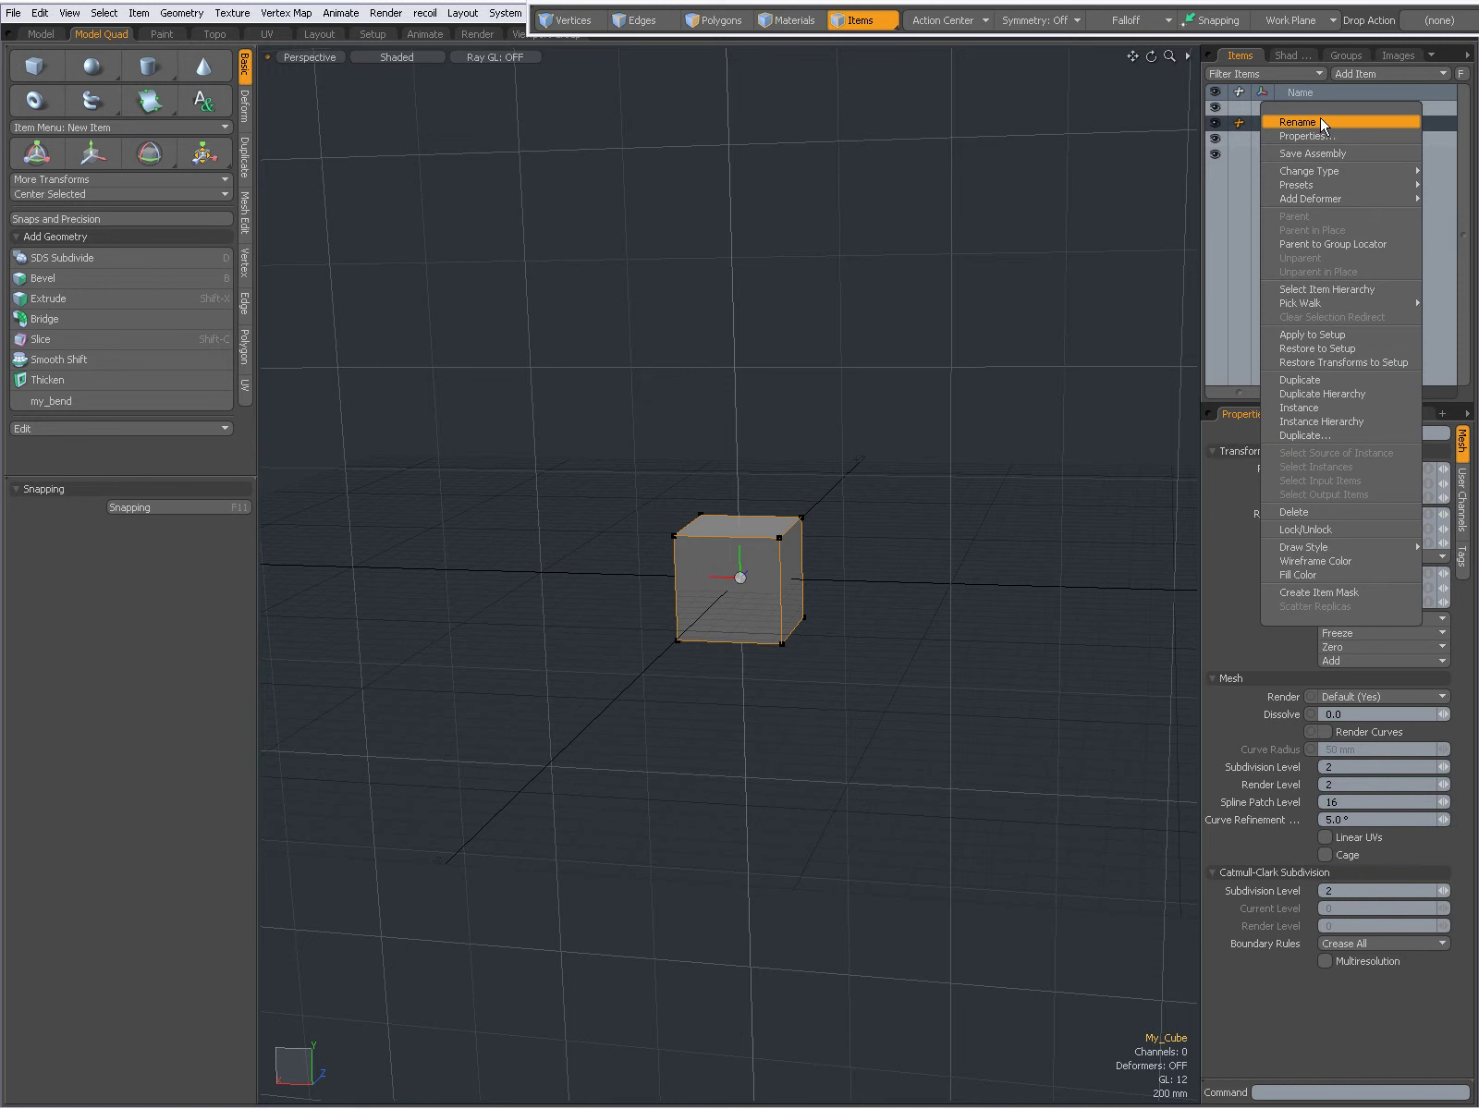
{"action": "left_click", "coordinate": [1061, 194]}
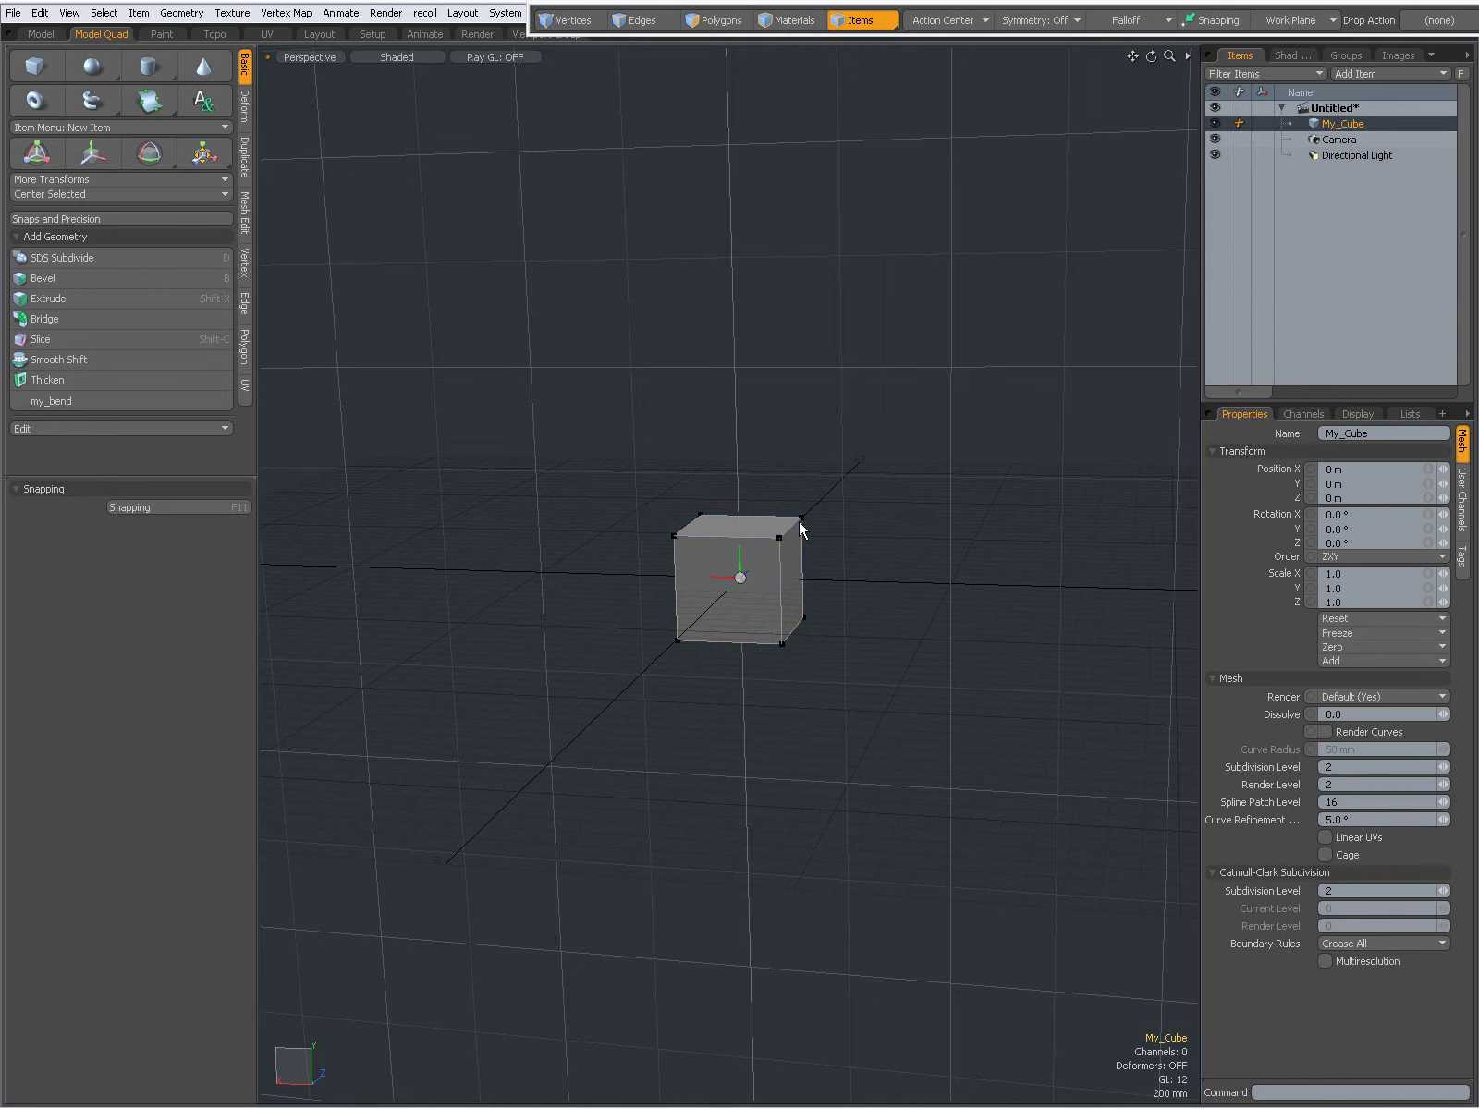
Move My_Cube to about X 1.42 m and Y 1.12 m, reset all its transforms and drop the tool
{"action": "key", "text": "w"}
{"action": "left_click_drag", "start_coordinate": [669, 492], "coordinate": [521, 382]}
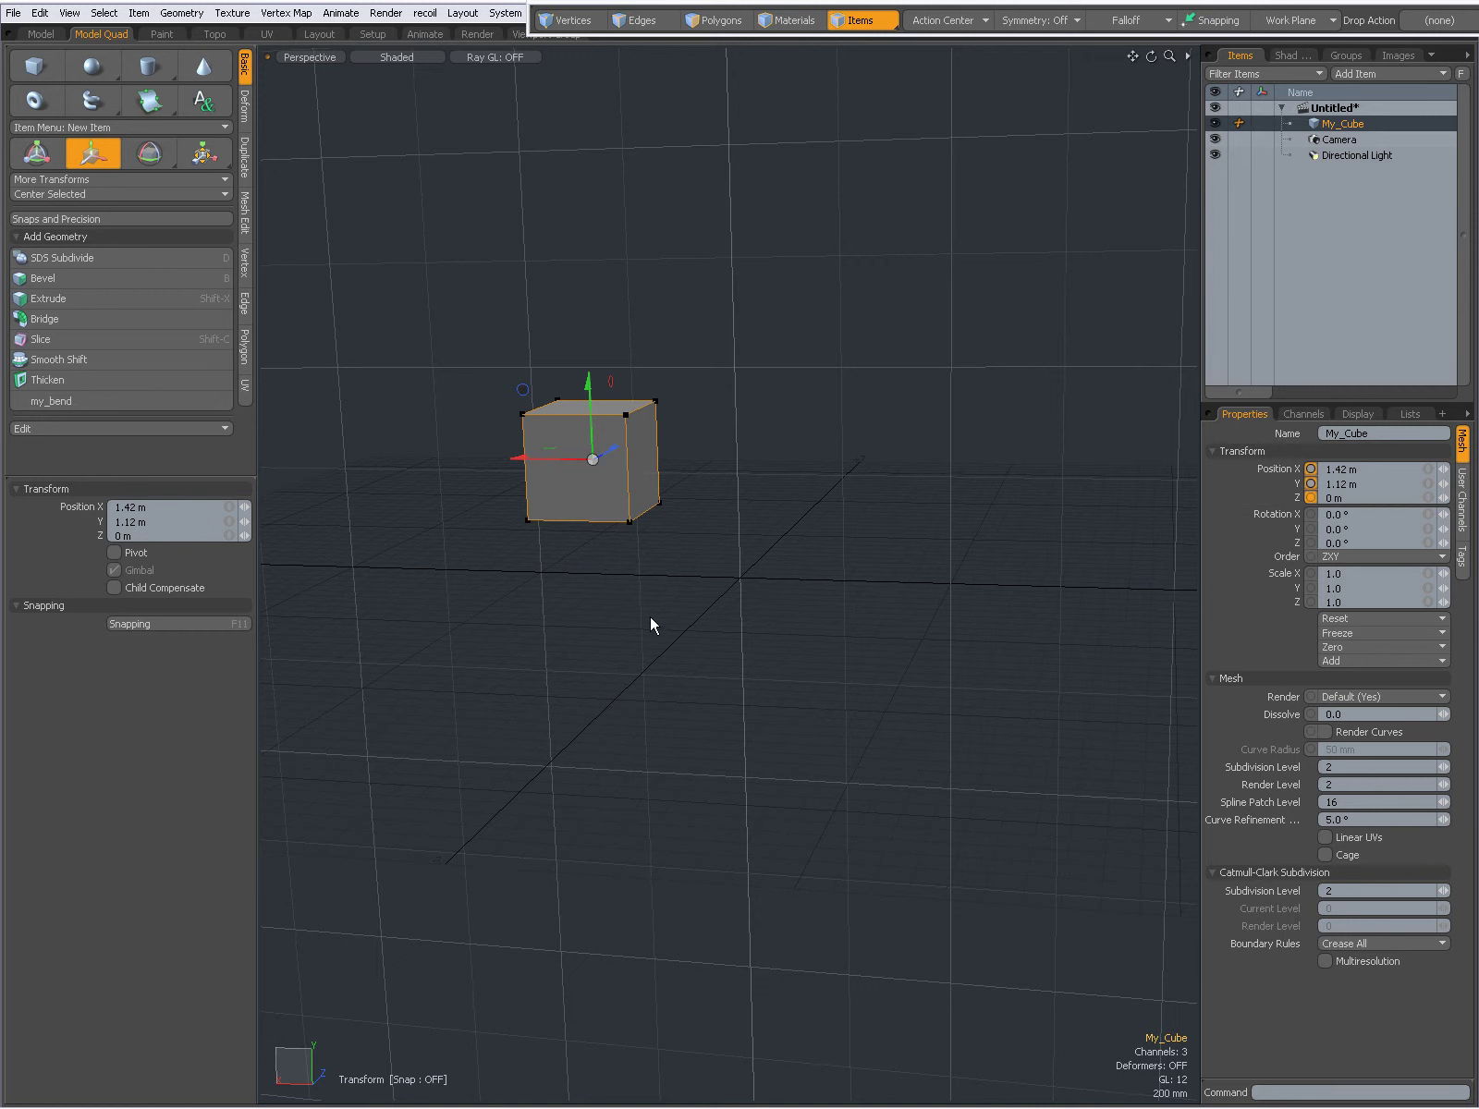
{"action": "left_click", "coordinate": [1357, 619]}
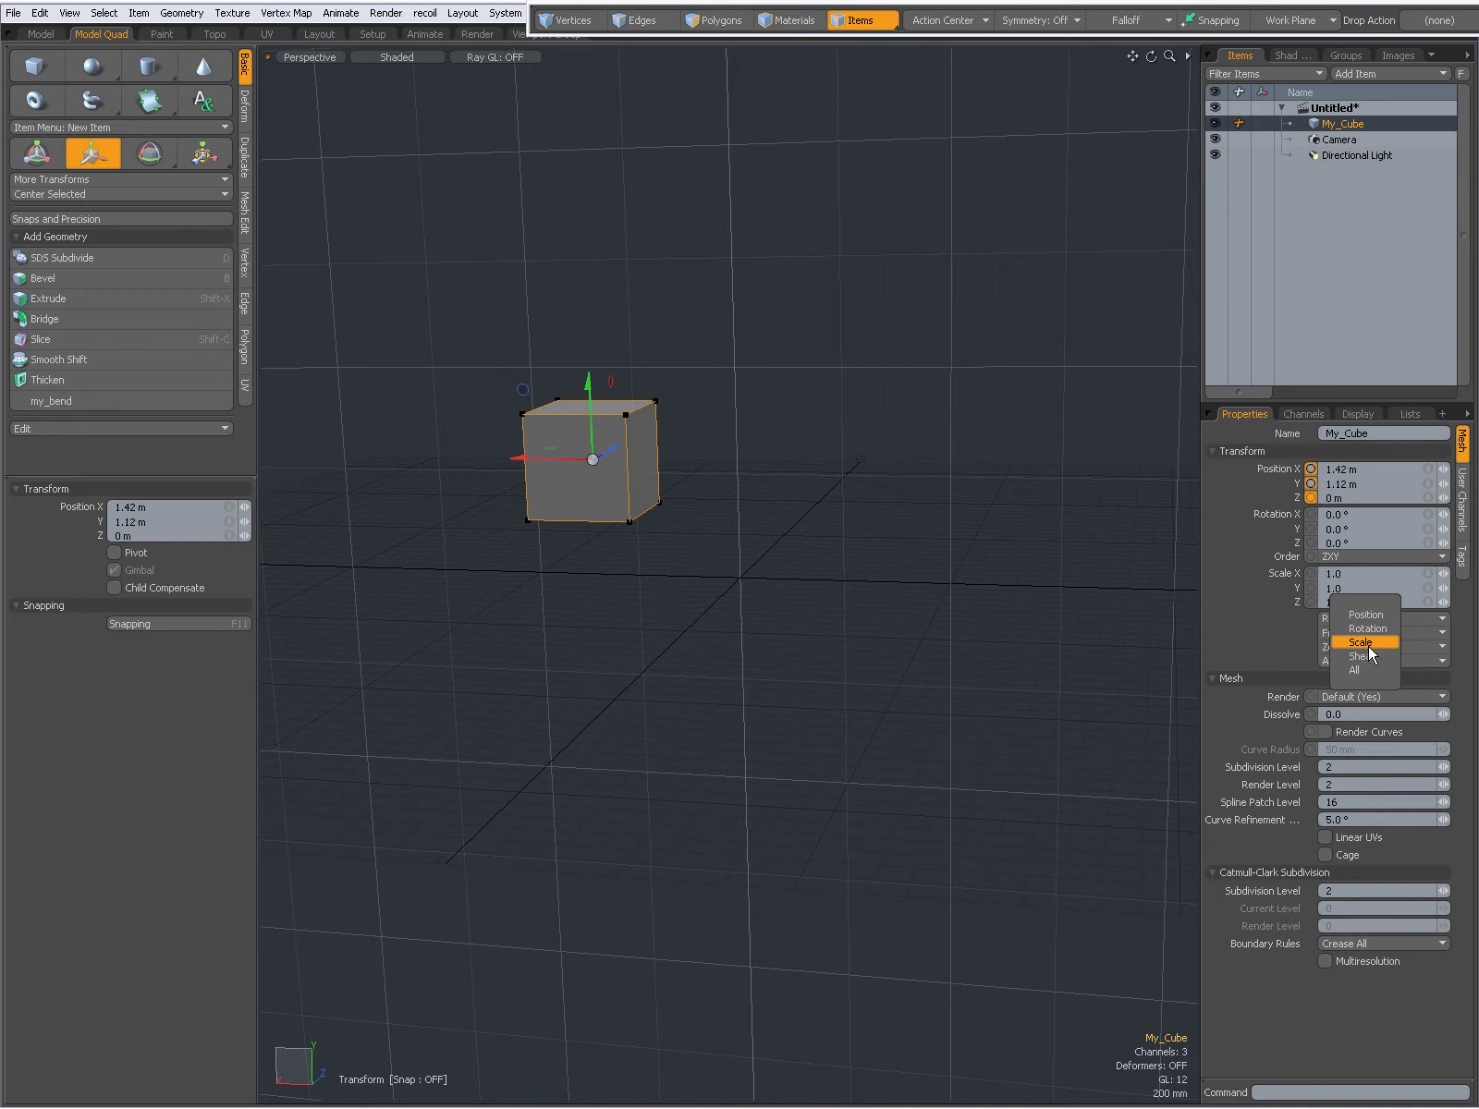
{"action": "left_click", "coordinate": [1358, 668]}
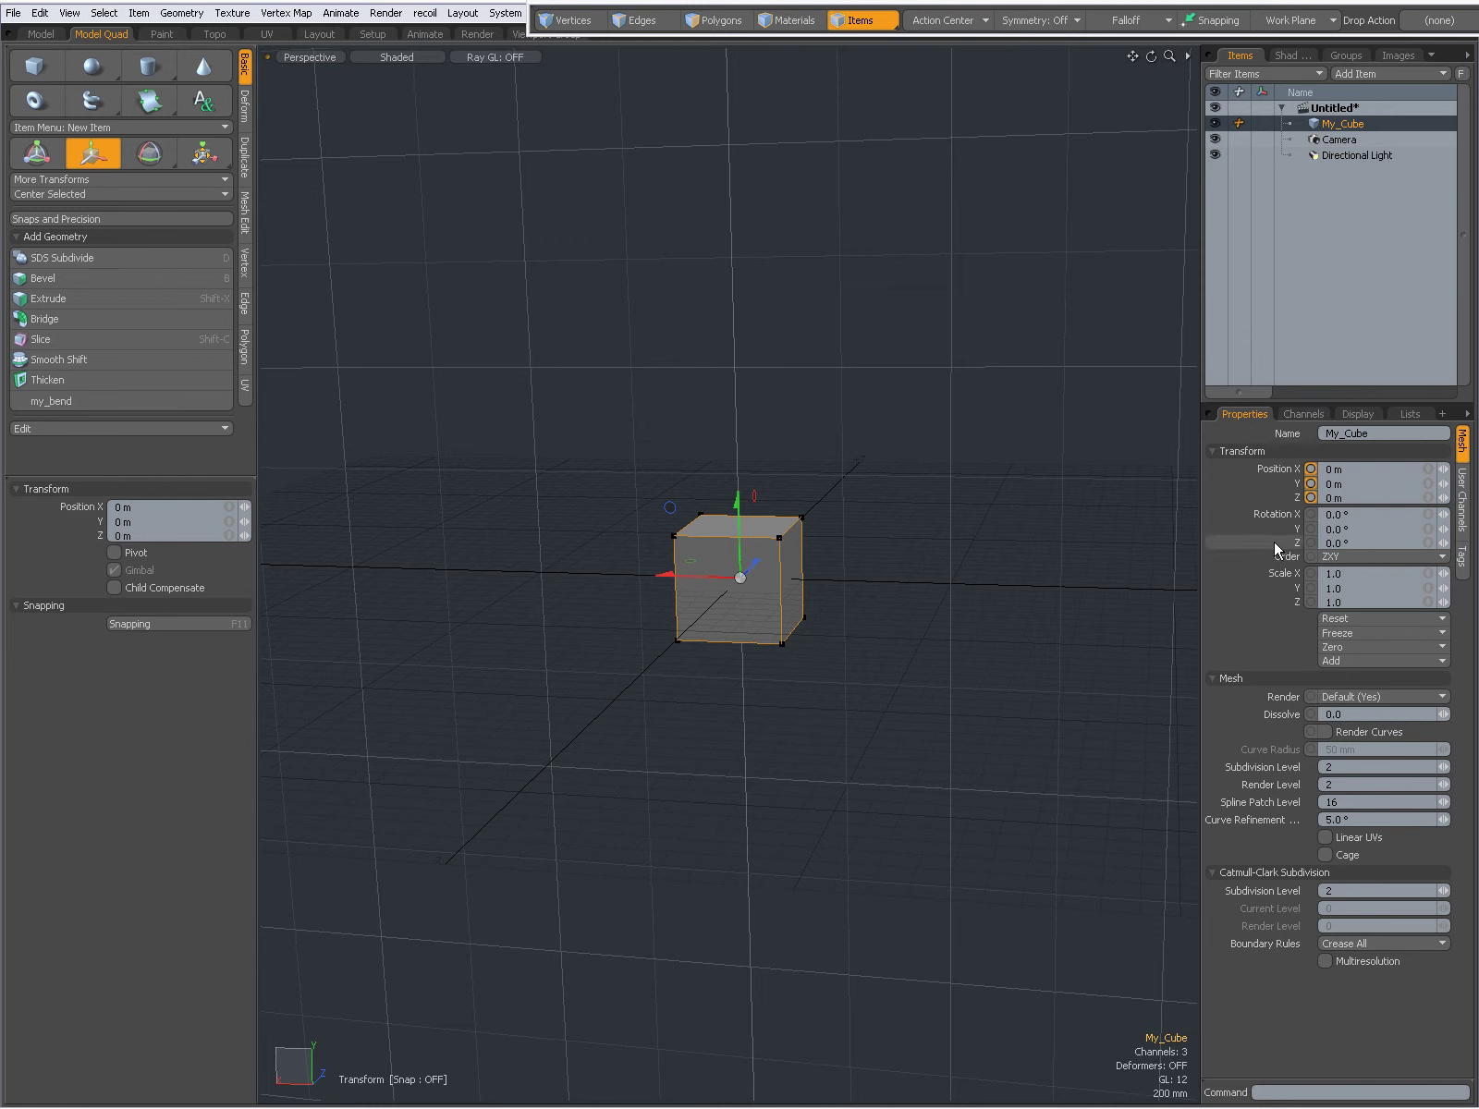
{"action": "key", "text": "space"}
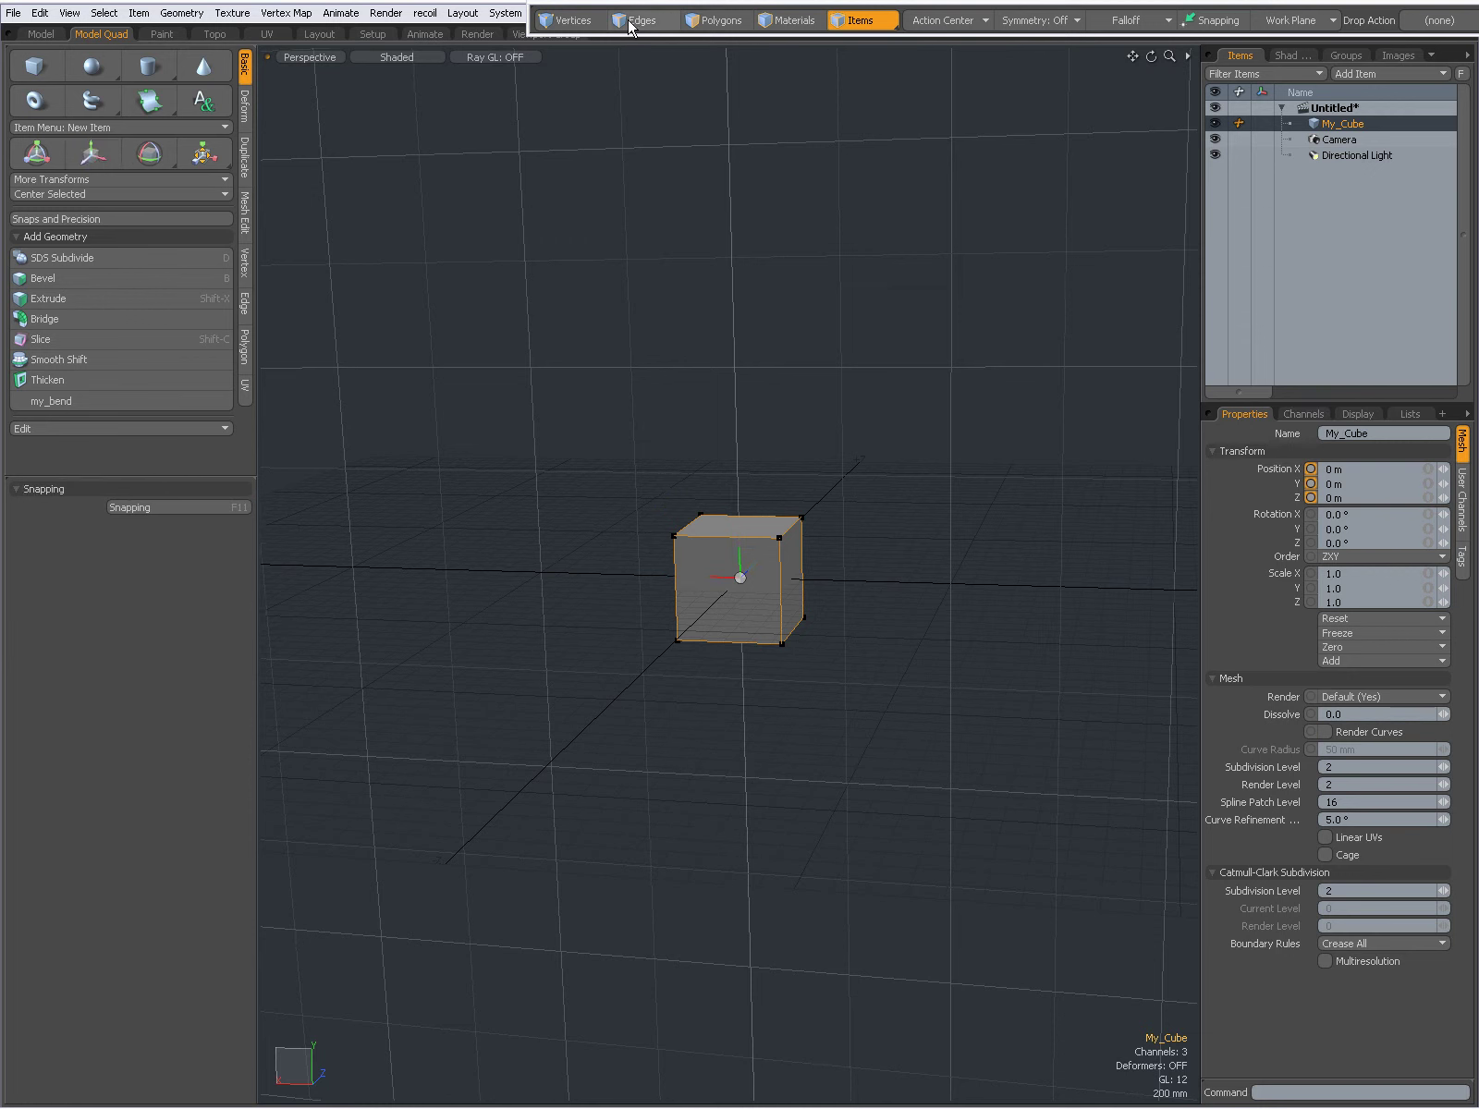
Switch to vertex selection mode and select the two rear vertices of the cube's top face
{"action": "left_click", "coordinate": [570, 22]}
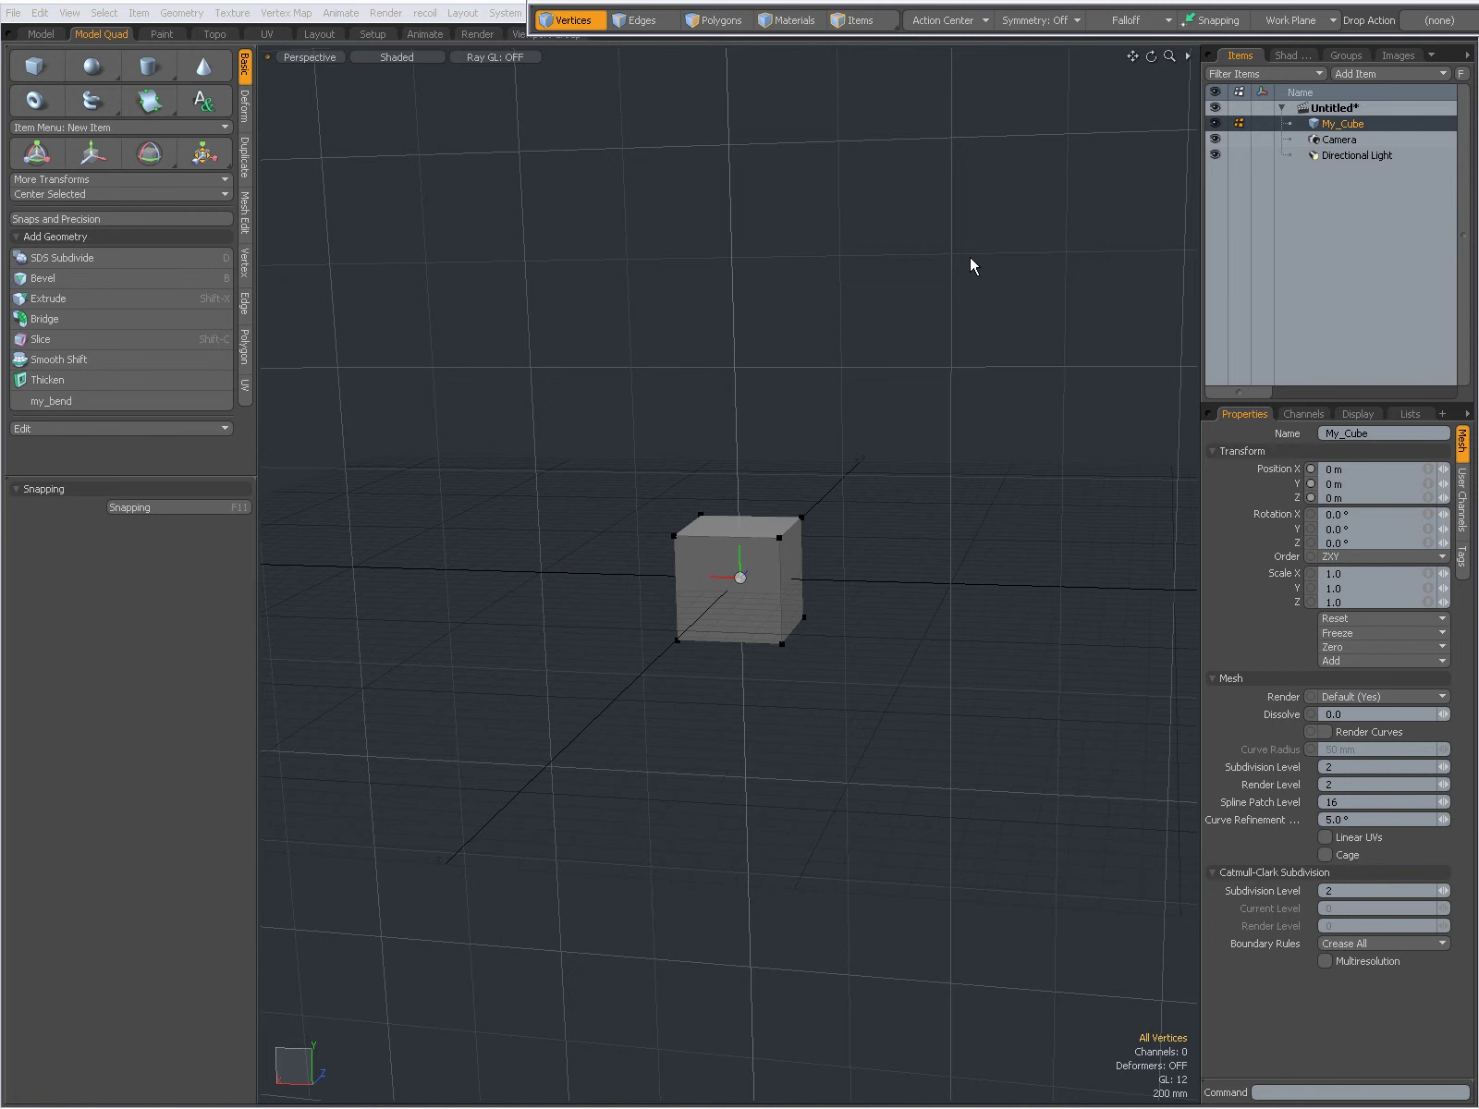
{"action": "scroll", "coordinate": [796, 533], "scroll_direction": "up", "scroll_amount": 3}
{"action": "left_click", "coordinate": [829, 504]}
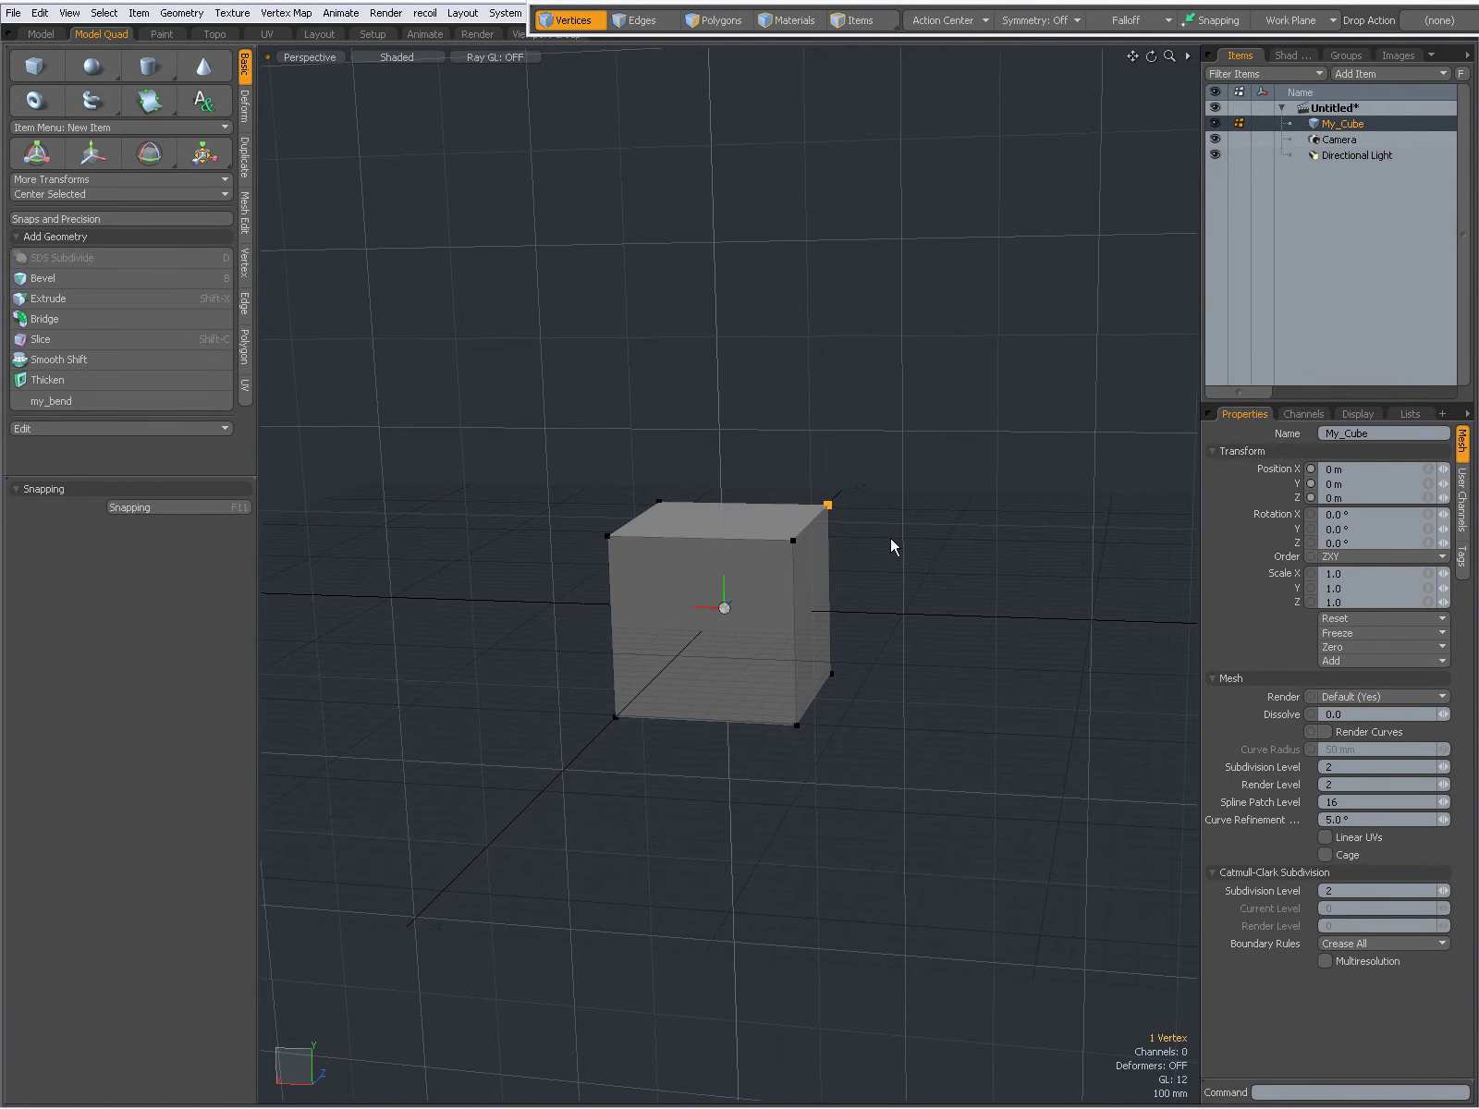
{"action": "left_click", "coordinate": [829, 505]}
{"action": "left_click", "coordinate": [827, 508]}
{"action": "left_click", "coordinate": [658, 502], "text": "shift"}
Select the lower vertices on the cube's right side, undoing the addition of the rear right top vertex
{"action": "left_click", "coordinate": [798, 726]}
{"action": "left_click", "coordinate": [832, 674], "text": "shift"}
{"action": "left_click", "coordinate": [832, 506], "text": "shift"}
{"action": "key", "text": "ctrl+z"}
{"action": "left_click", "coordinate": [798, 725], "text": "shift"}
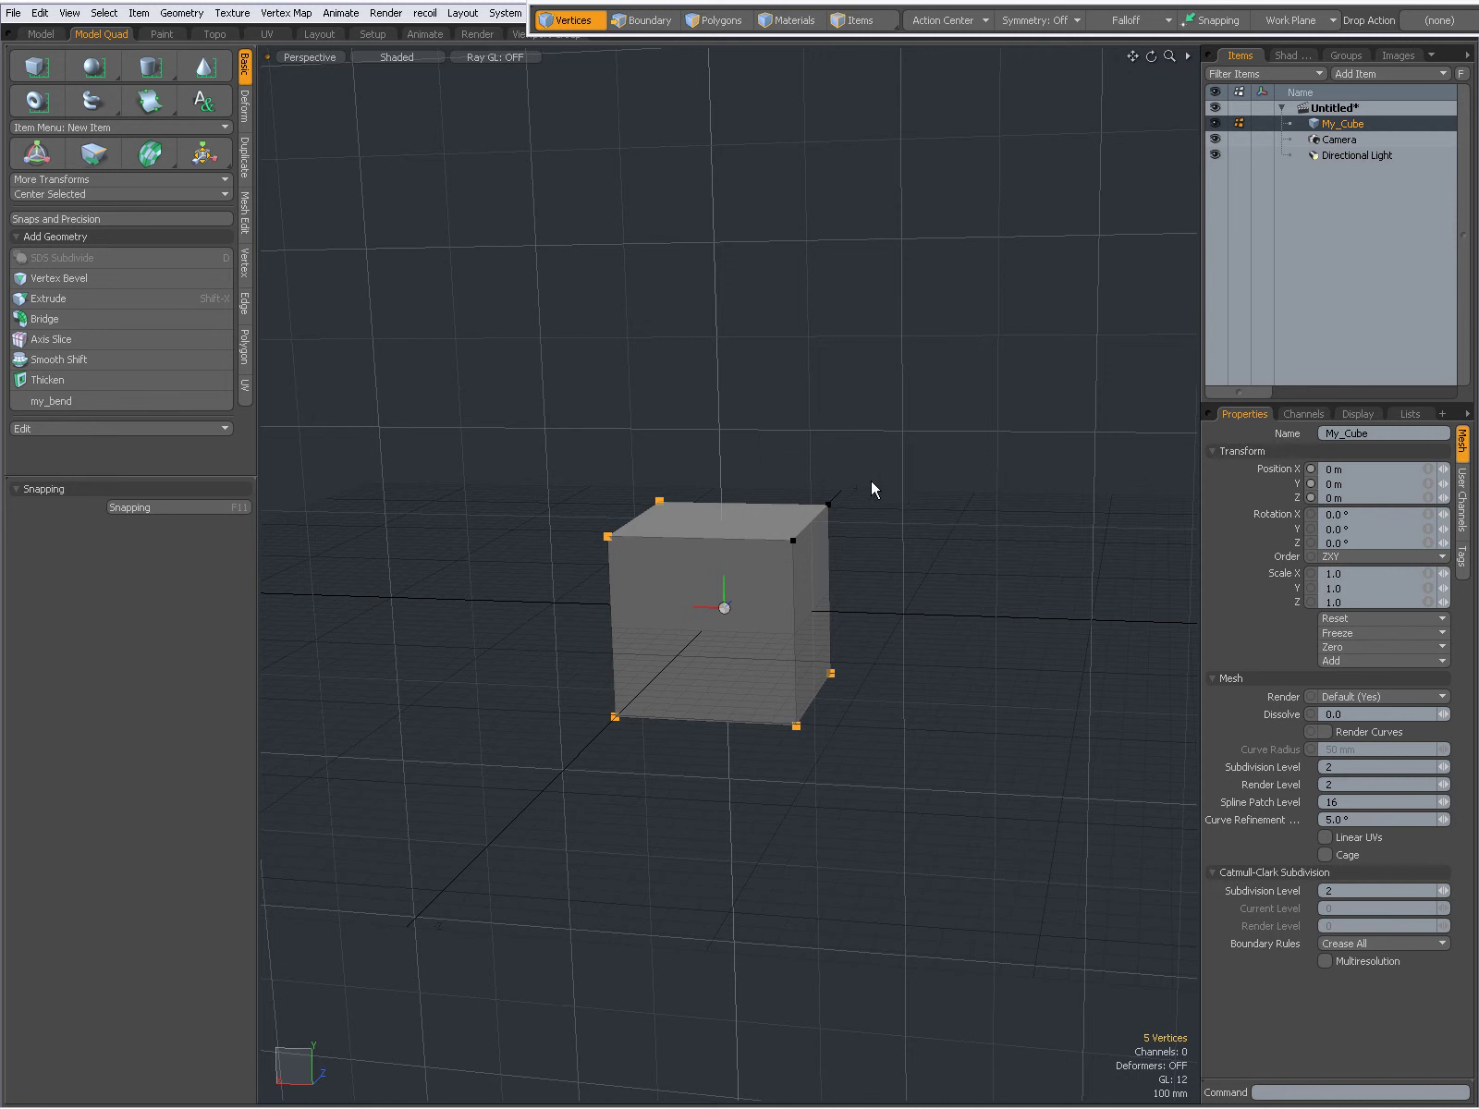
Lasso the top face's rear left vertex out of the selection and lasso its rear right vertex into it
{"action": "mouse_move", "coordinate": [762, 451]}
{"action": "right_mouse_down"}
{"action": "mouse_move", "coordinate": [721, 488]}
{"action": "mouse_move", "coordinate": [684, 480]}
{"action": "mouse_move", "coordinate": [704, 517]}
{"action": "right_mouse_up"}
{"action": "mouse_move", "coordinate": [845, 476]}
{"action": "right_mouse_down", "text": "shift"}
{"action": "mouse_move", "coordinate": [848, 547]}
{"action": "mouse_move", "coordinate": [868, 519]}
{"action": "right_mouse_up", "text": "shift"}
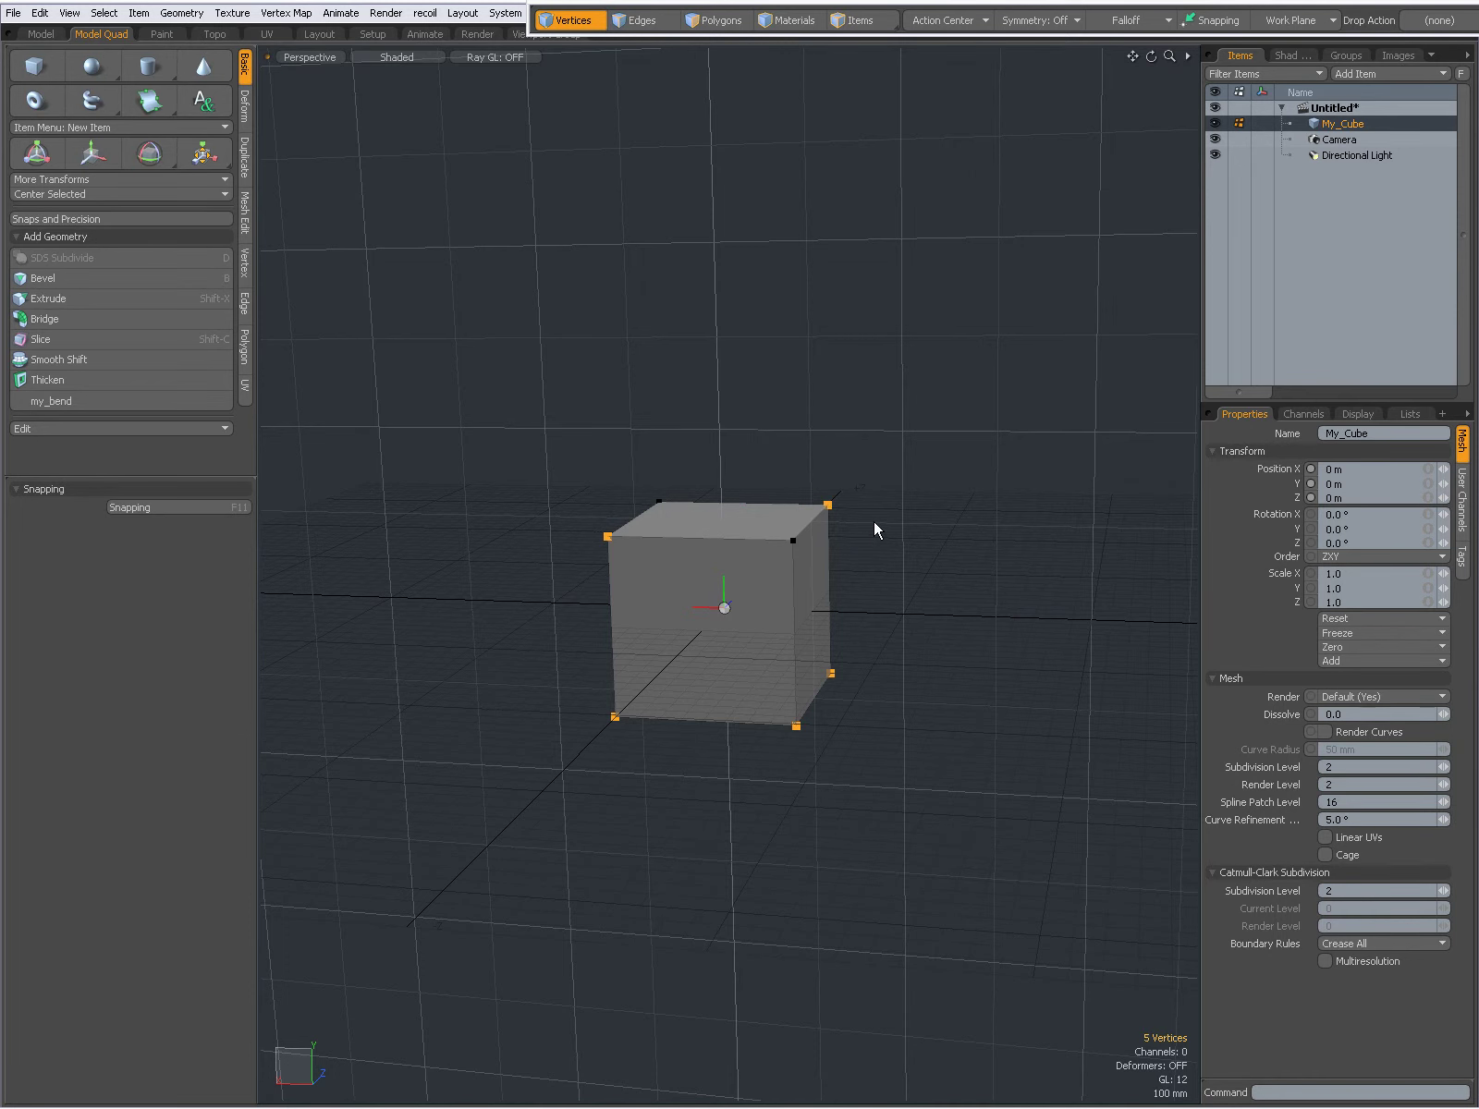
{"action": "left_click_drag", "start_coordinate": [845, 530], "coordinate": [826, 542], "text": "alt"}
{"action": "left_click_drag", "start_coordinate": [824, 631], "coordinate": [914, 481], "text": "alt"}
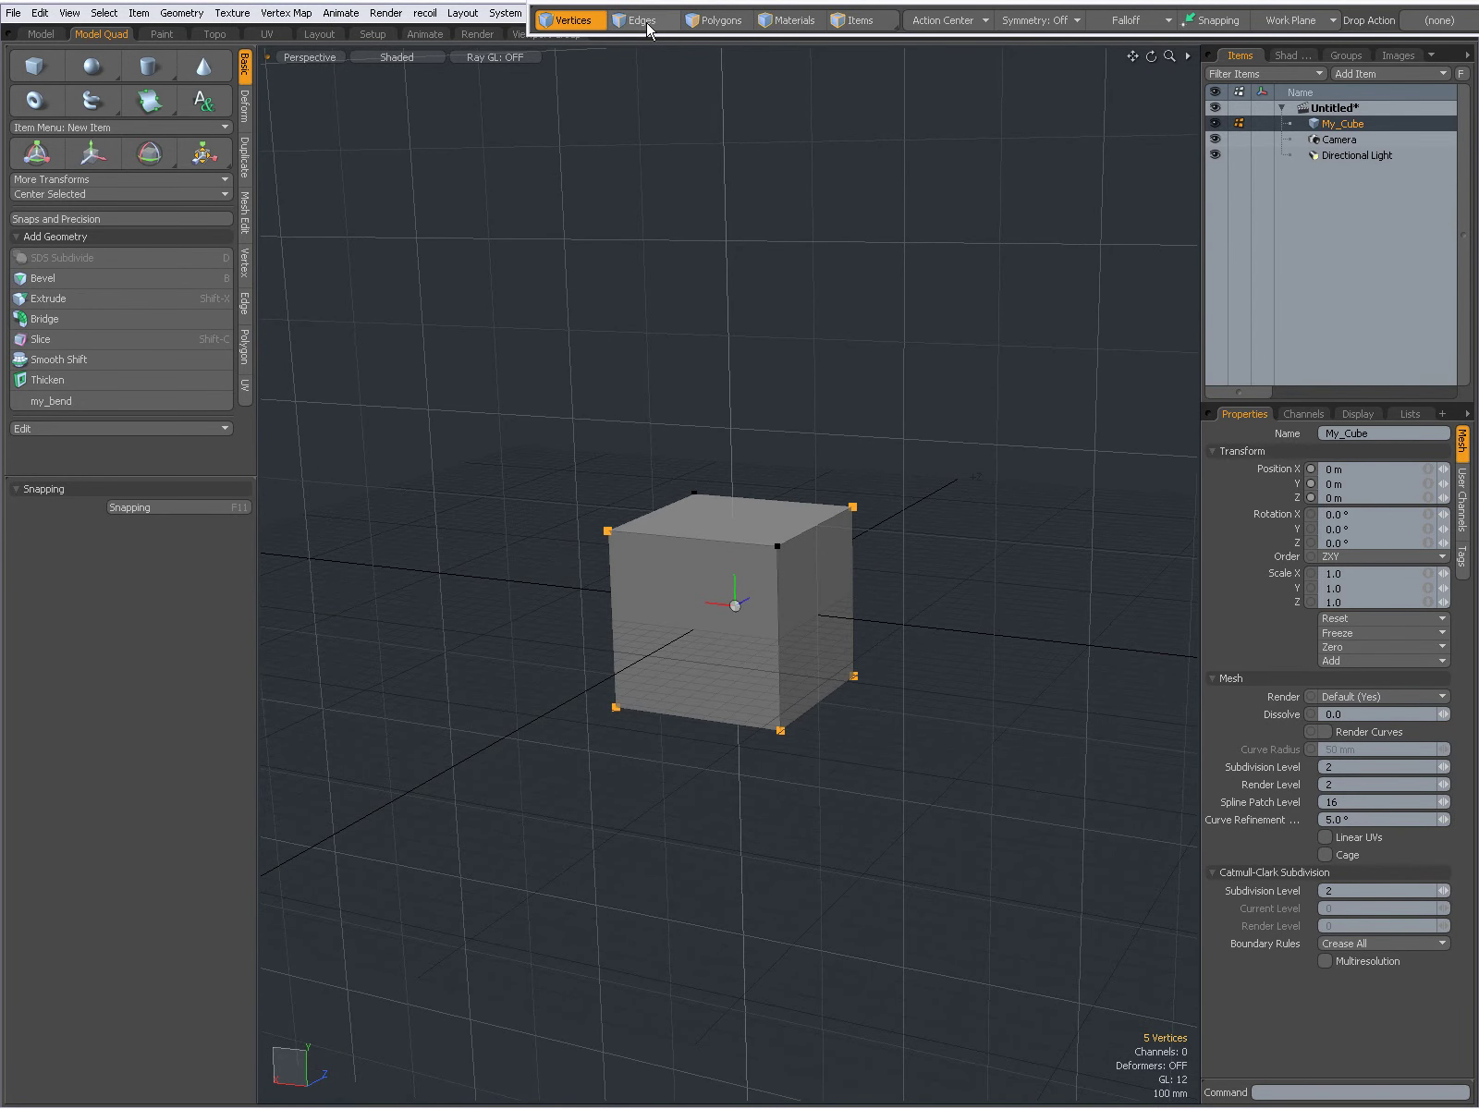
Switch to edge selection mode and select the cube's front and rear right vertical edges plus the top face's right and rear edges
{"action": "left_click", "coordinate": [645, 22]}
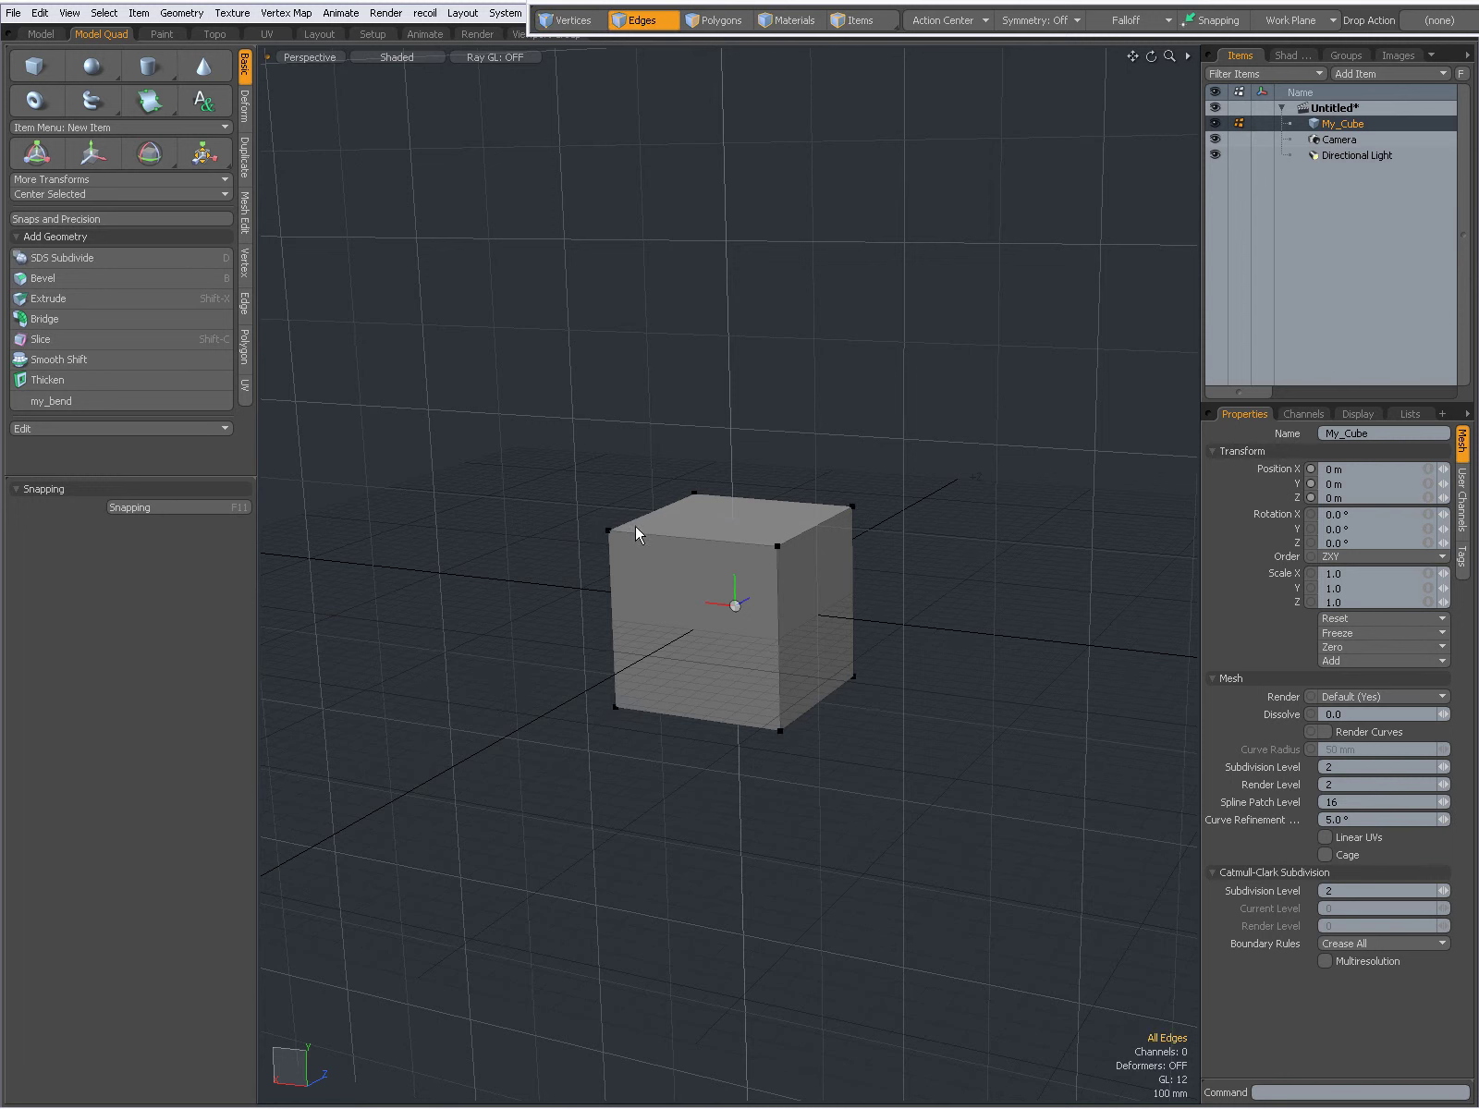
{"action": "left_click", "coordinate": [778, 593]}
{"action": "left_click", "coordinate": [853, 585], "text": "shift"}
{"action": "left_click_drag", "start_coordinate": [855, 477], "coordinate": [835, 547], "text": "shift"}
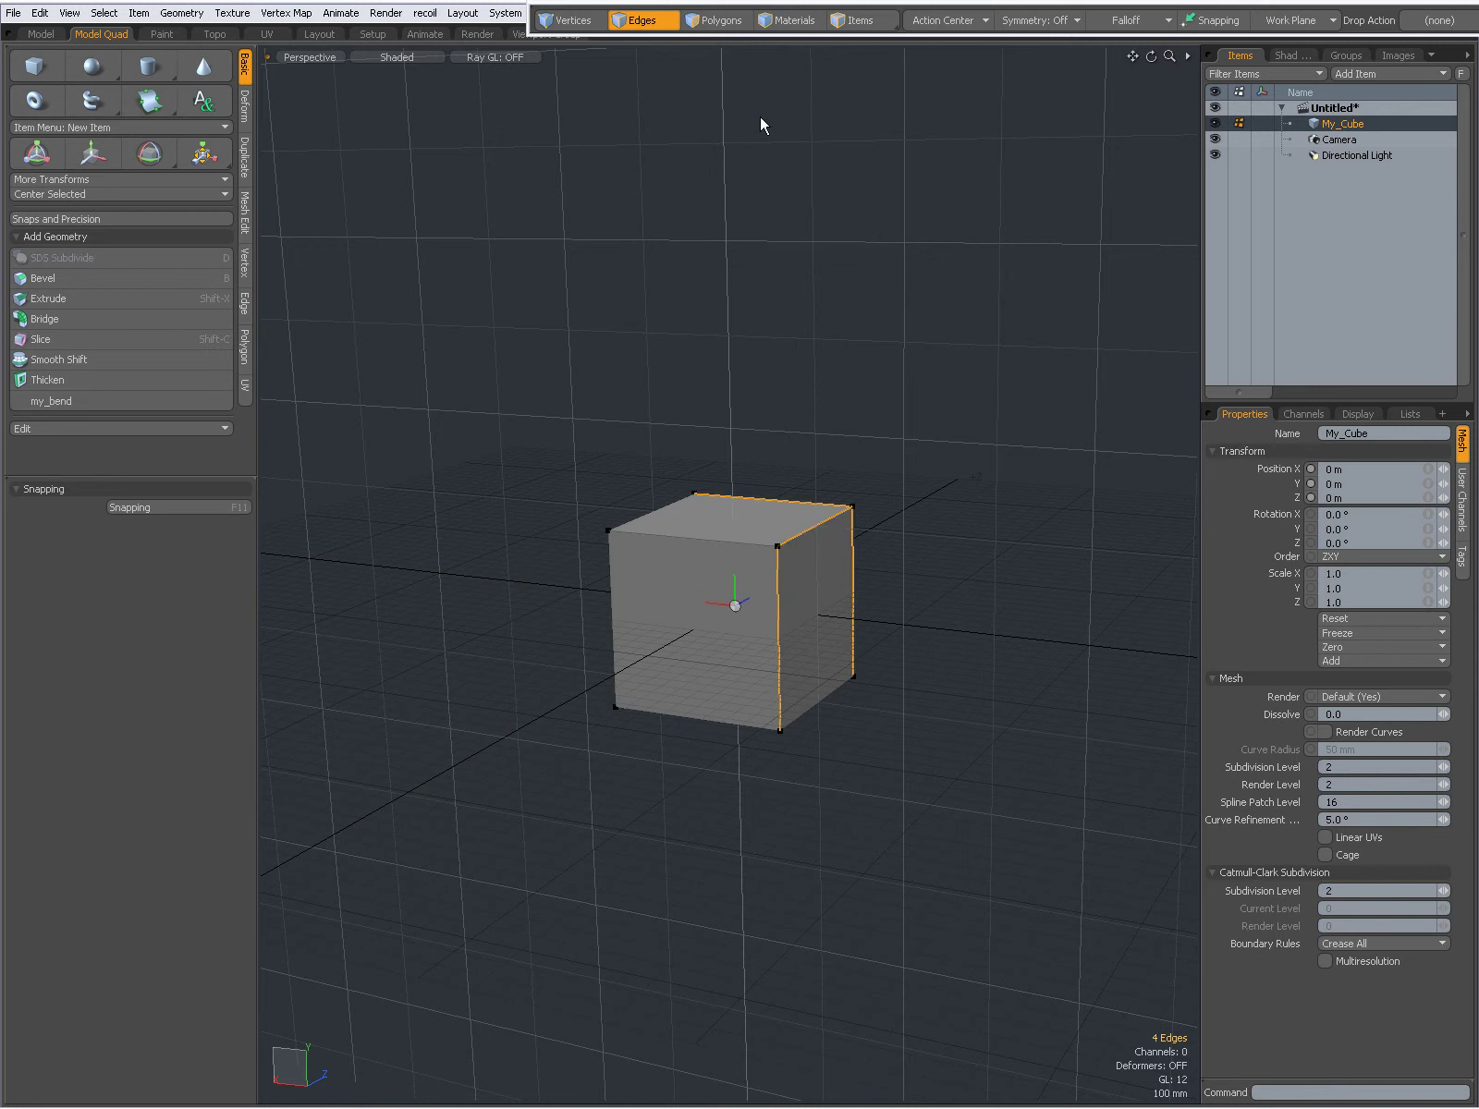
Switch to polygon selection mode and try selecting individual cube faces, ending with only the right side face selected
{"action": "left_click", "coordinate": [715, 25]}
{"action": "left_click", "coordinate": [693, 609]}
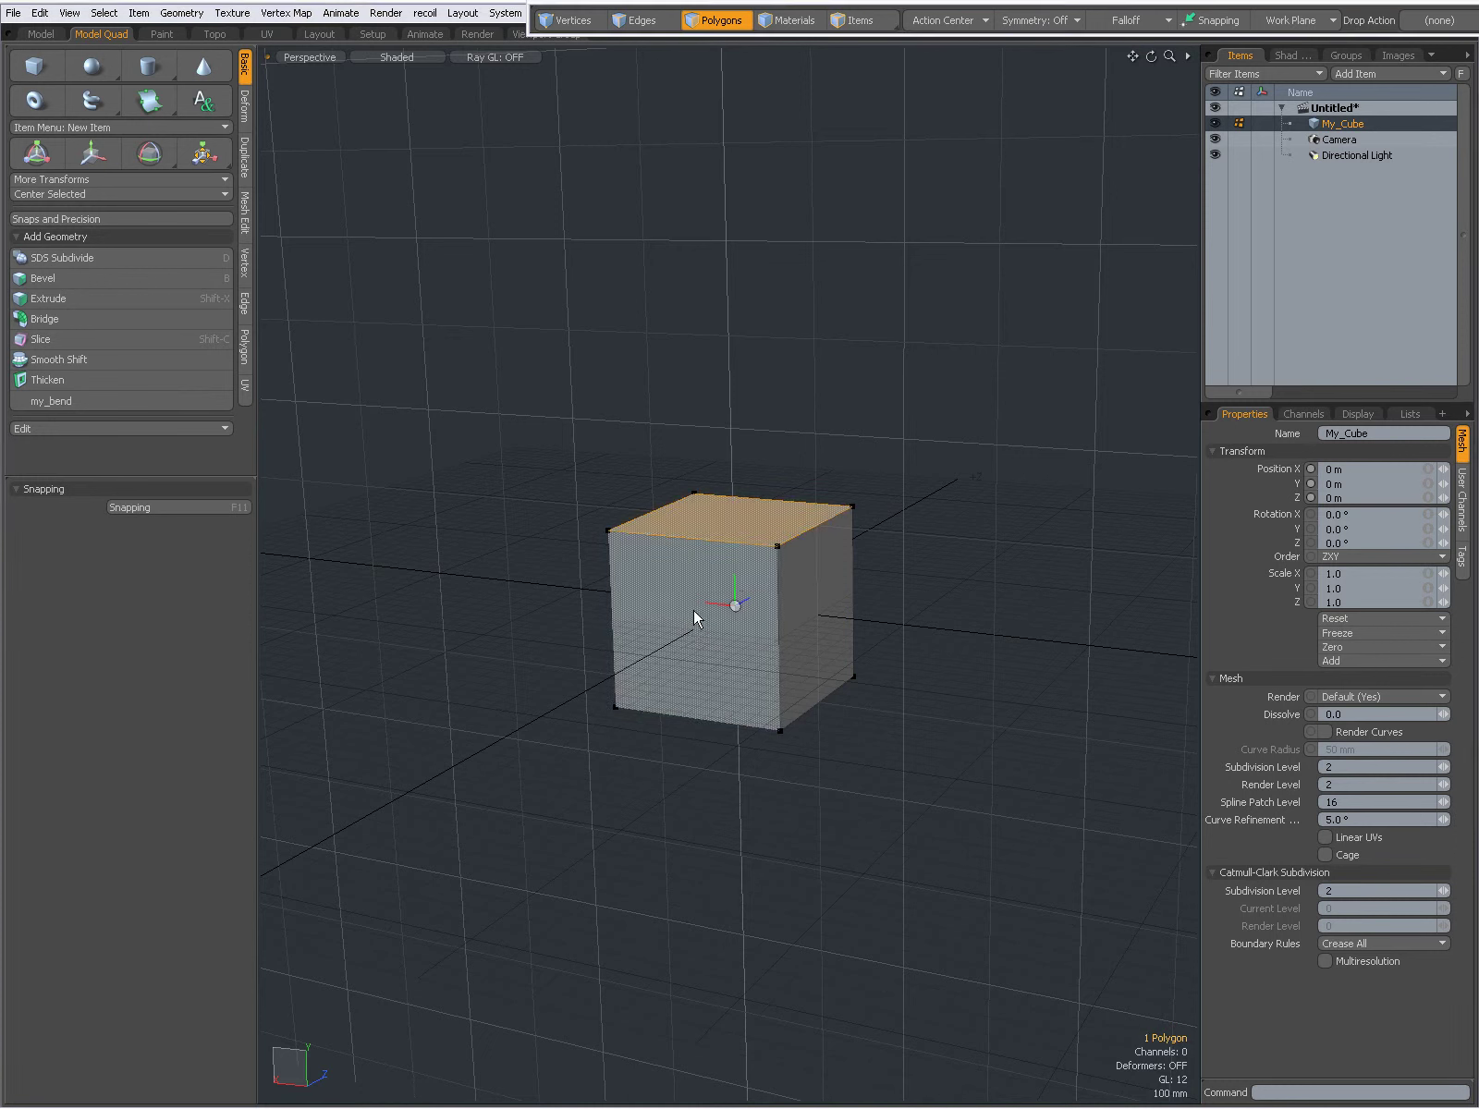
{"action": "left_click", "coordinate": [816, 636]}
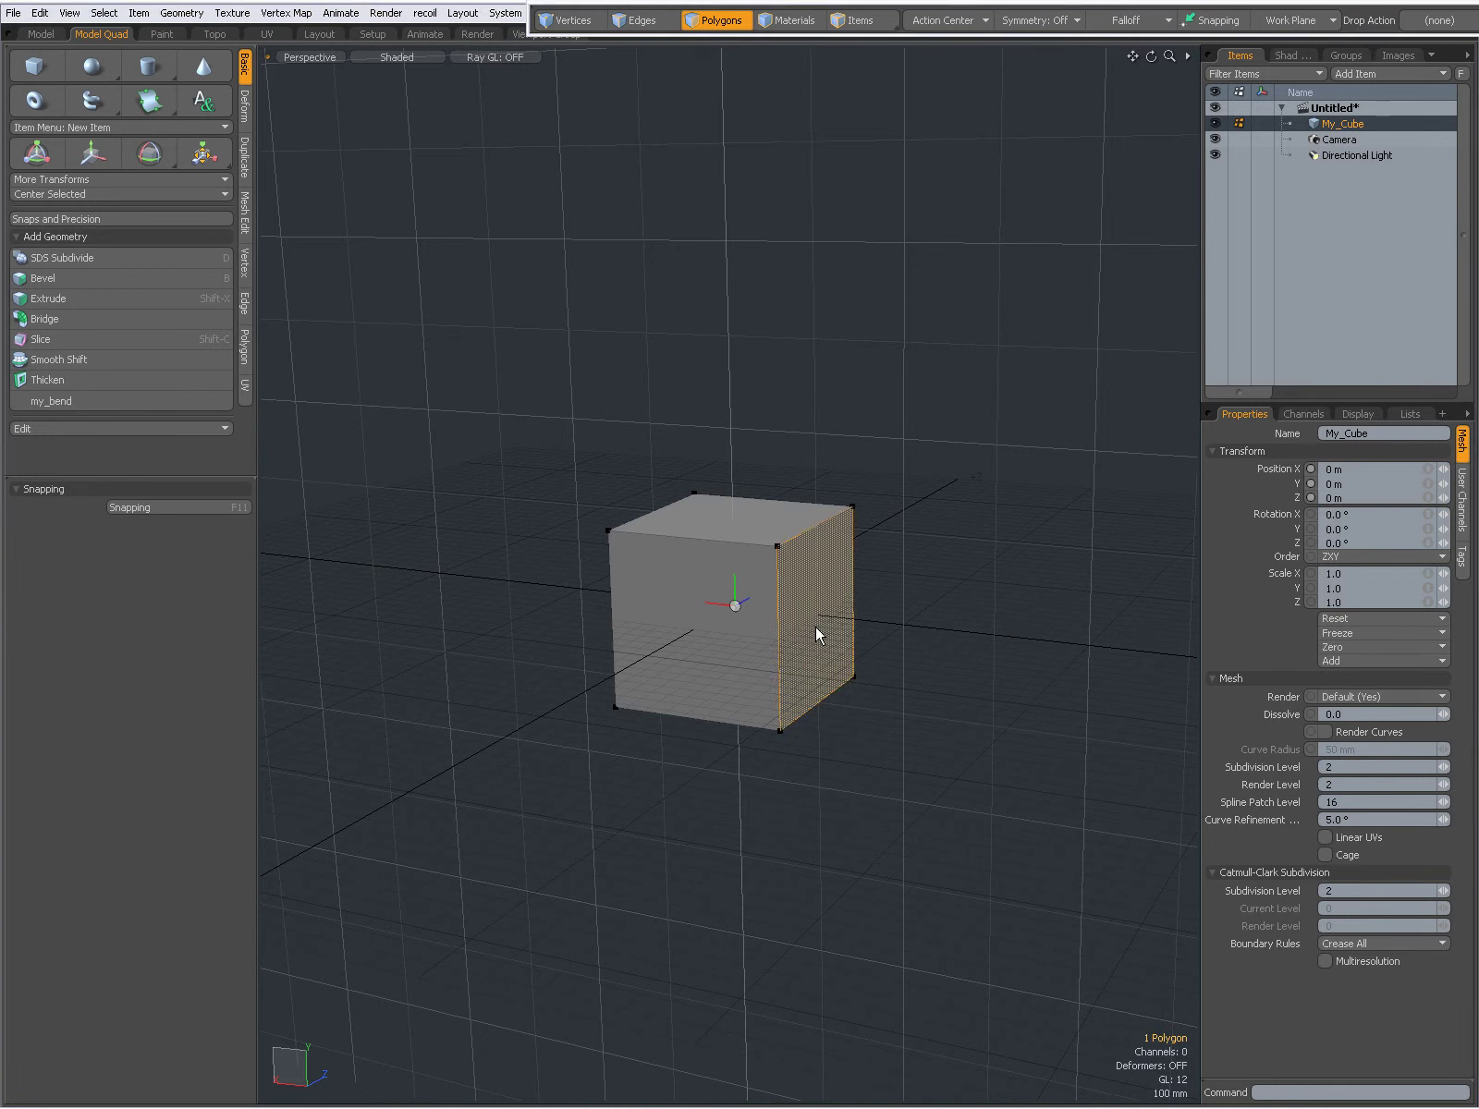
{"action": "left_click_drag", "start_coordinate": [872, 626], "coordinate": [735, 723], "text": "alt"}
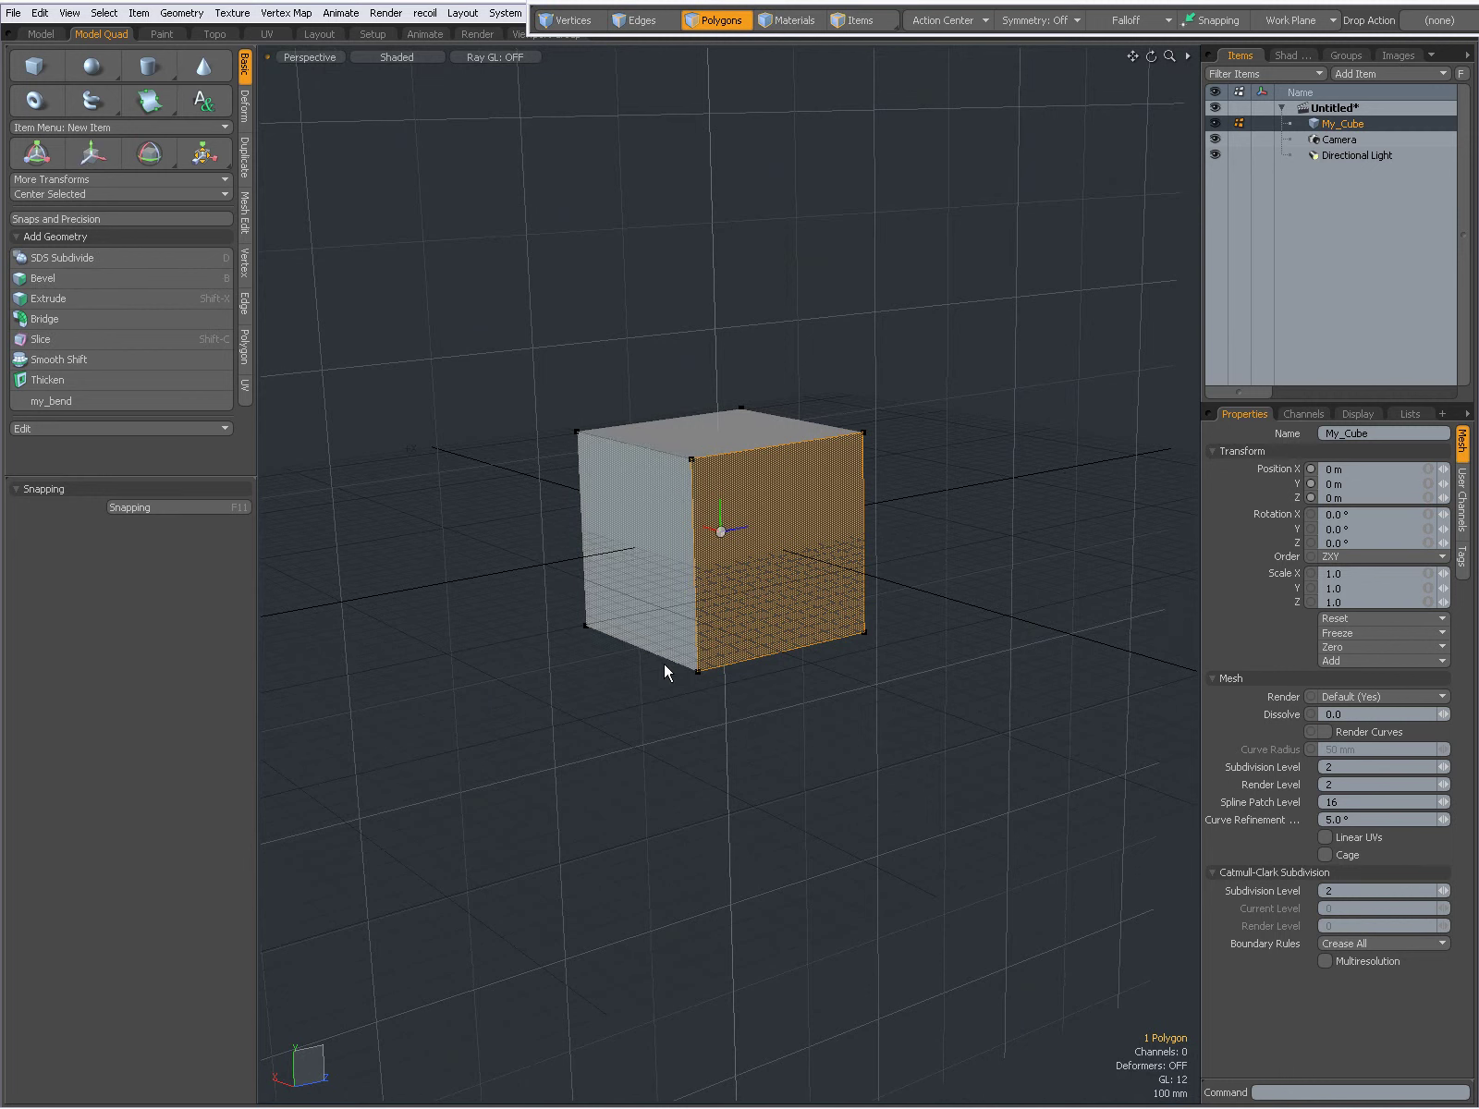
Return to vertex selection mode, cycle through the selection modes back to polygons, and clear the polygon selection
{"action": "key", "text": "1"}
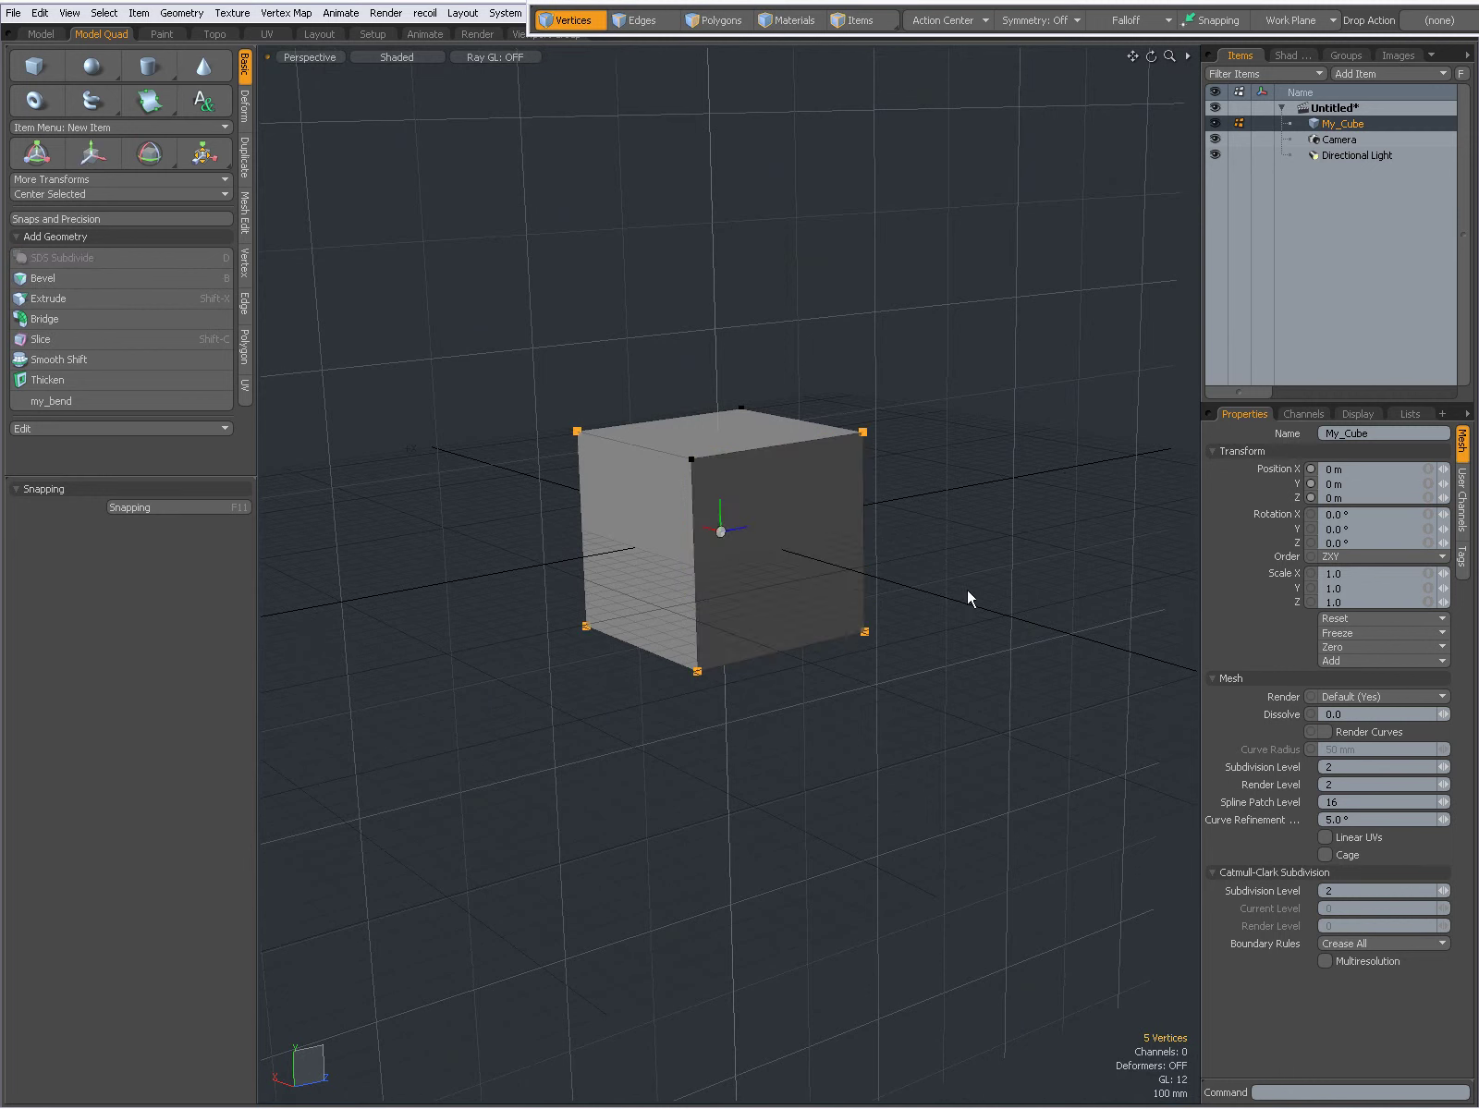
{"action": "left_click_drag", "start_coordinate": [792, 496], "coordinate": [829, 521], "text": "alt"}
{"action": "key", "text": "space"}
{"action": "key", "text": "space"}
{"action": "left_click", "coordinate": [925, 528]}
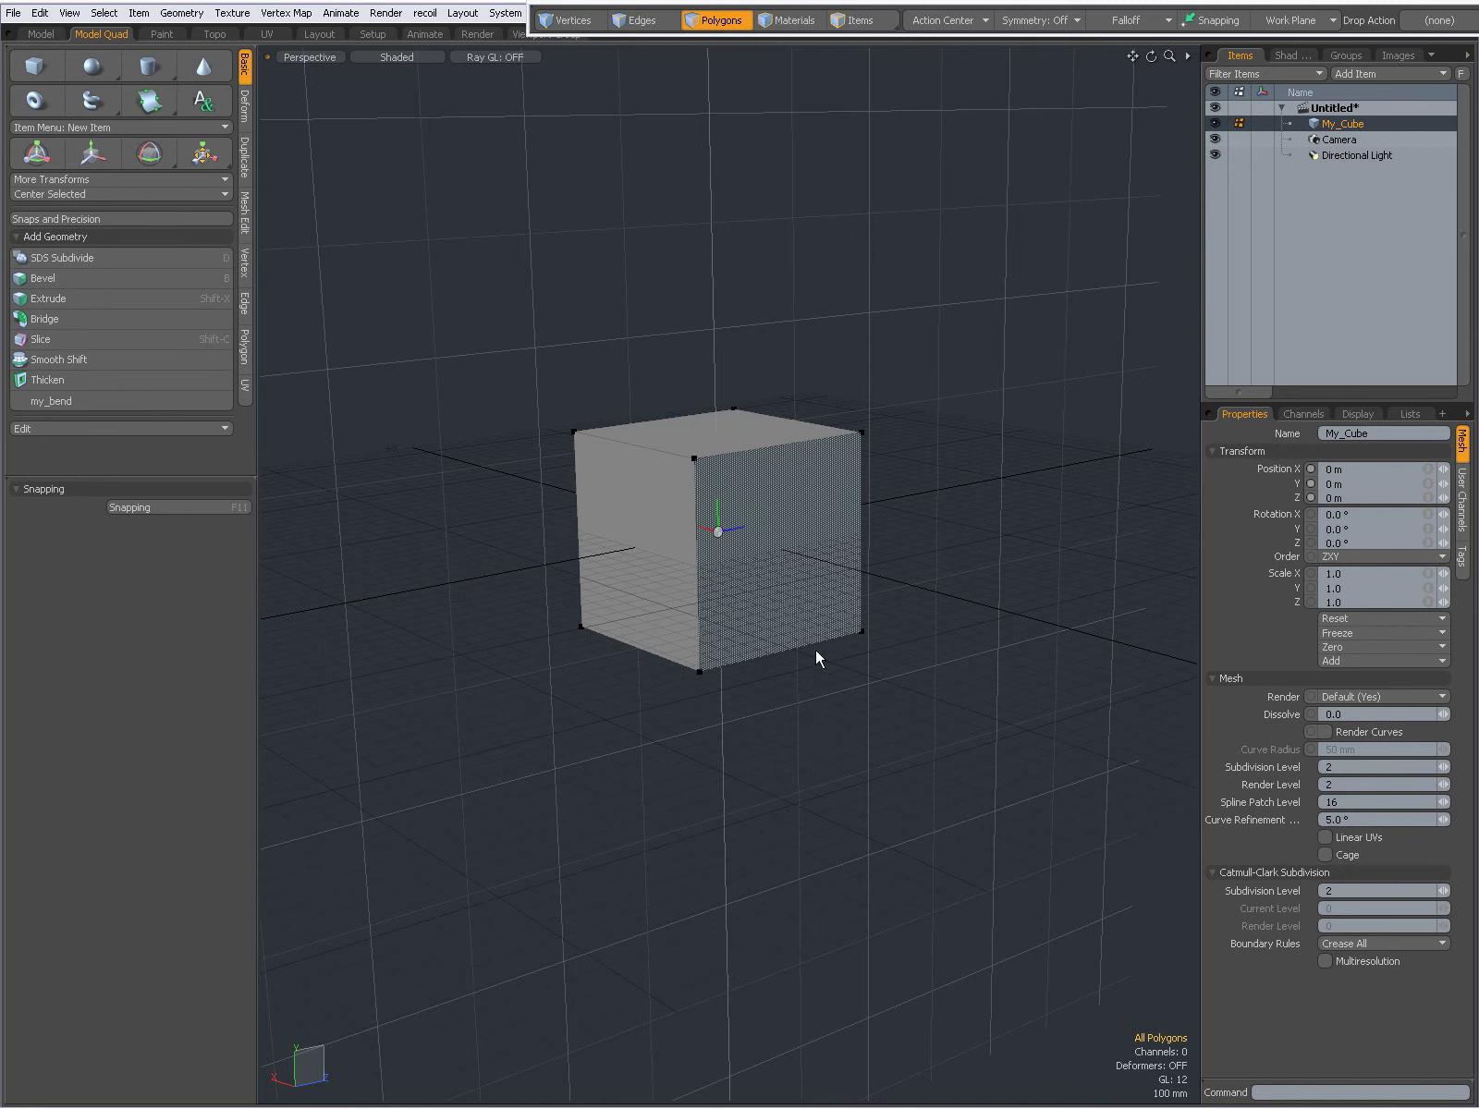
Bevel all of the cube's polygons with a 210 mm shift and -16 mm inset, and toggle subdivision surfaces on and off
{"action": "key", "text": "b"}
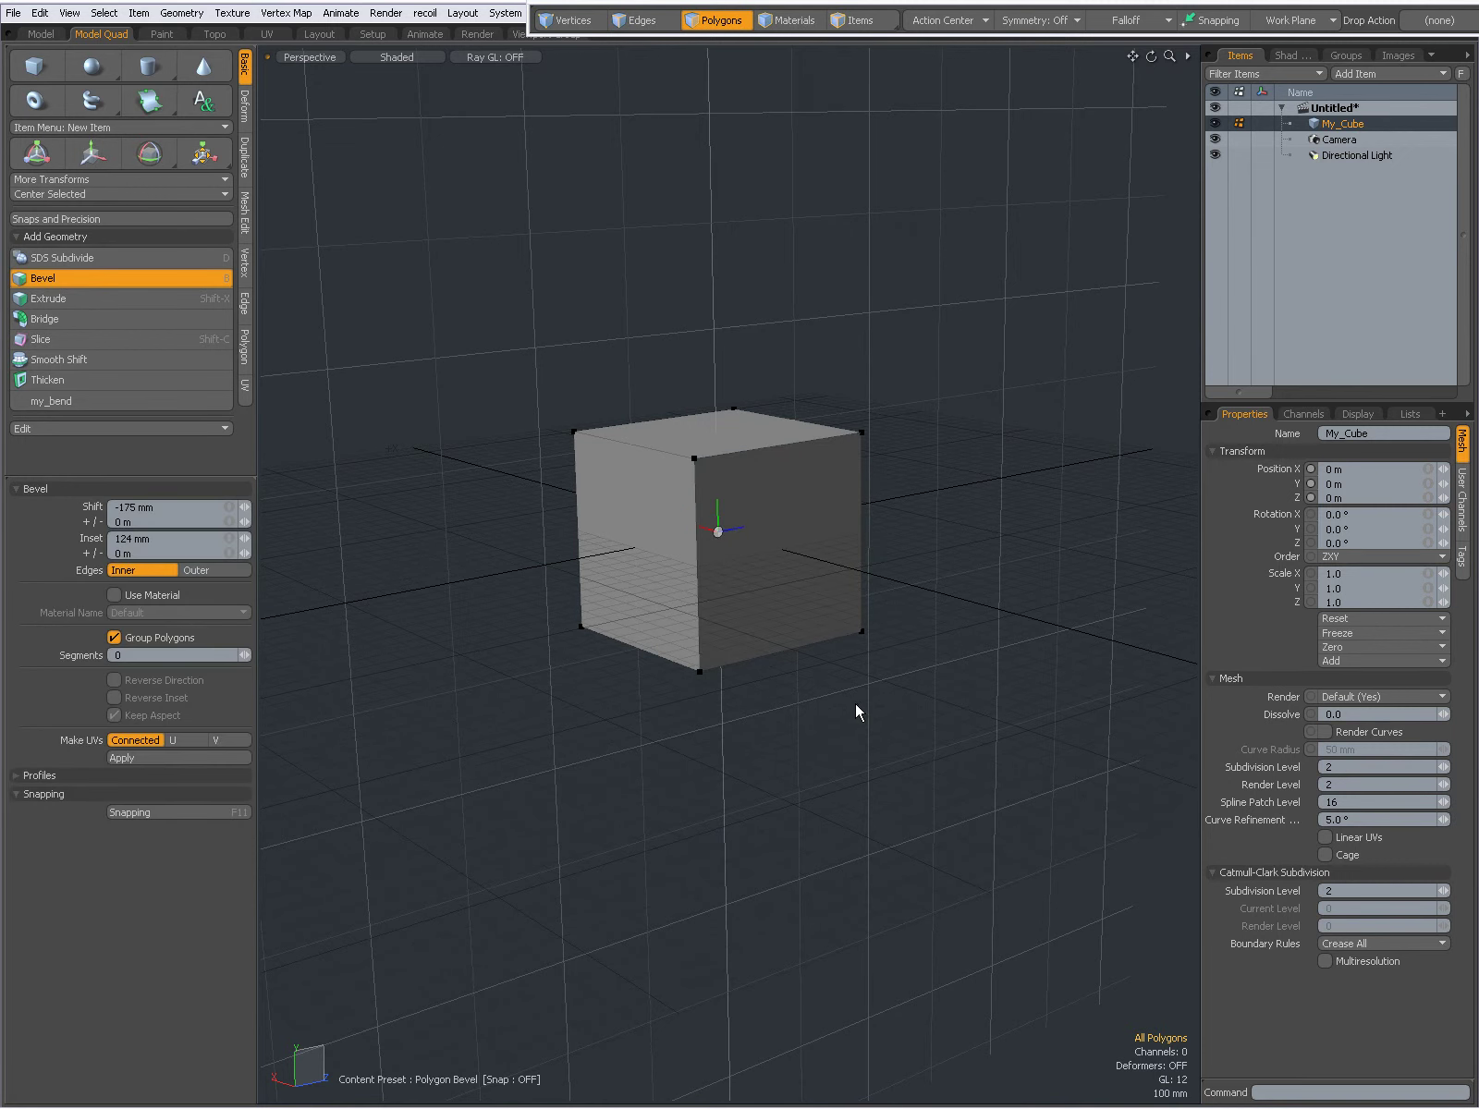
{"action": "left_click", "coordinate": [855, 712]}
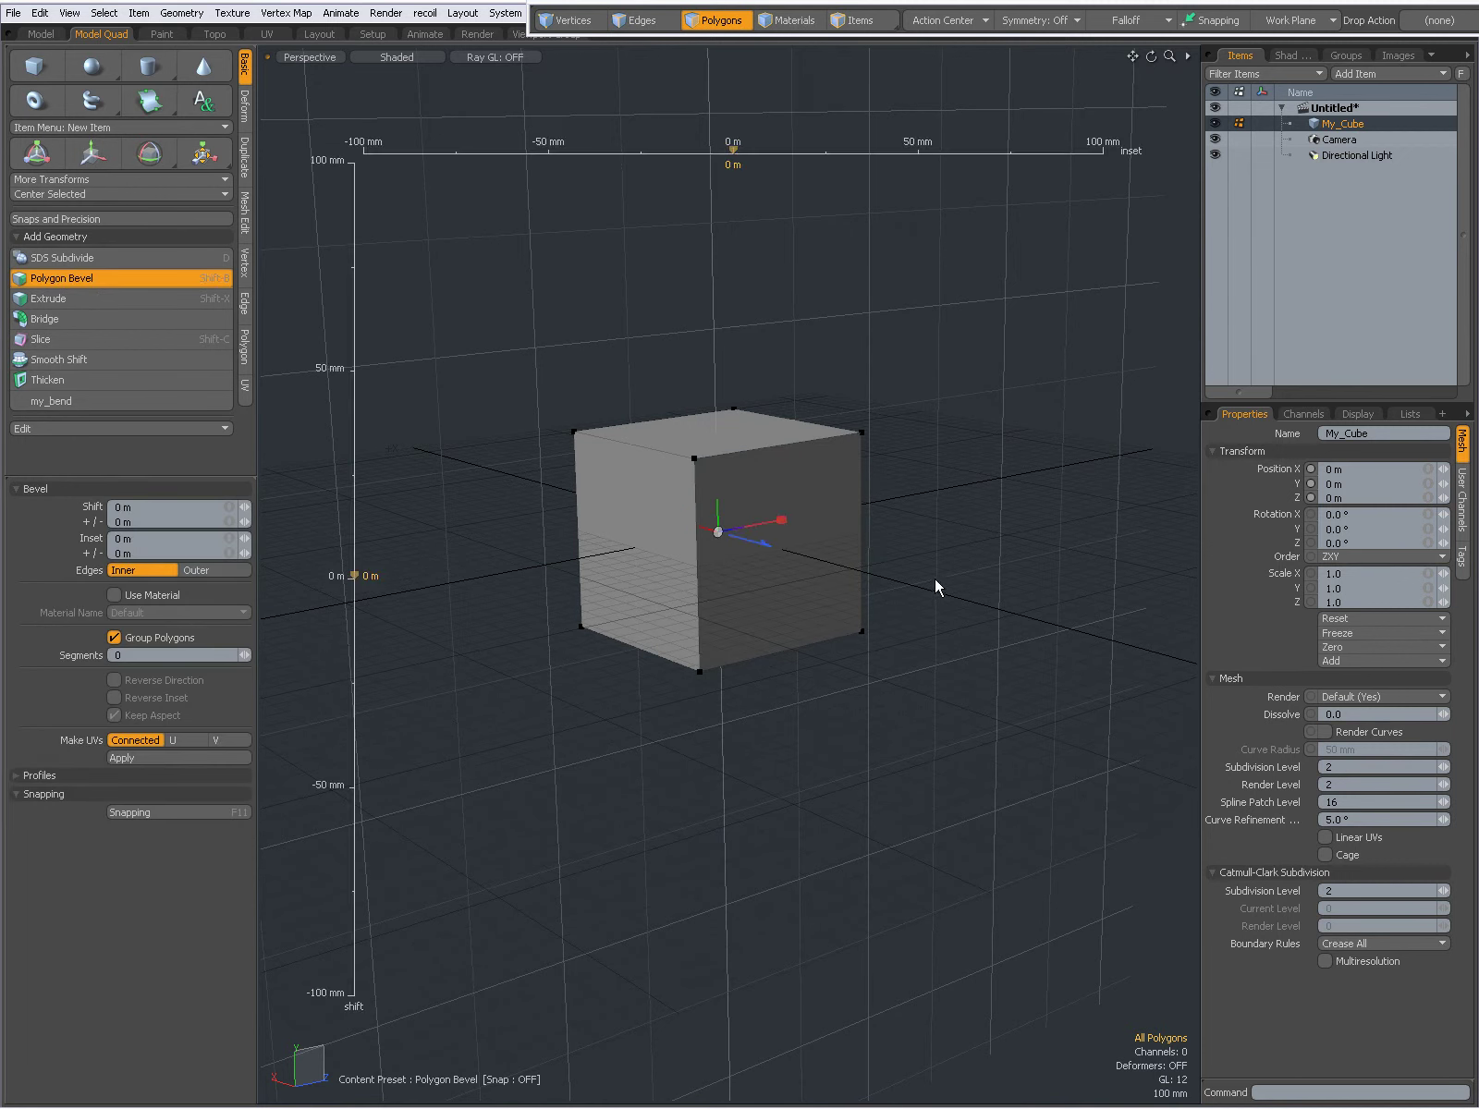
{"action": "mouse_move", "coordinate": [783, 519]}
{"action": "left_mouse_down"}
{"action": "mouse_move", "coordinate": [792, 532]}
{"action": "mouse_move", "coordinate": [765, 547]}
{"action": "left_mouse_up"}
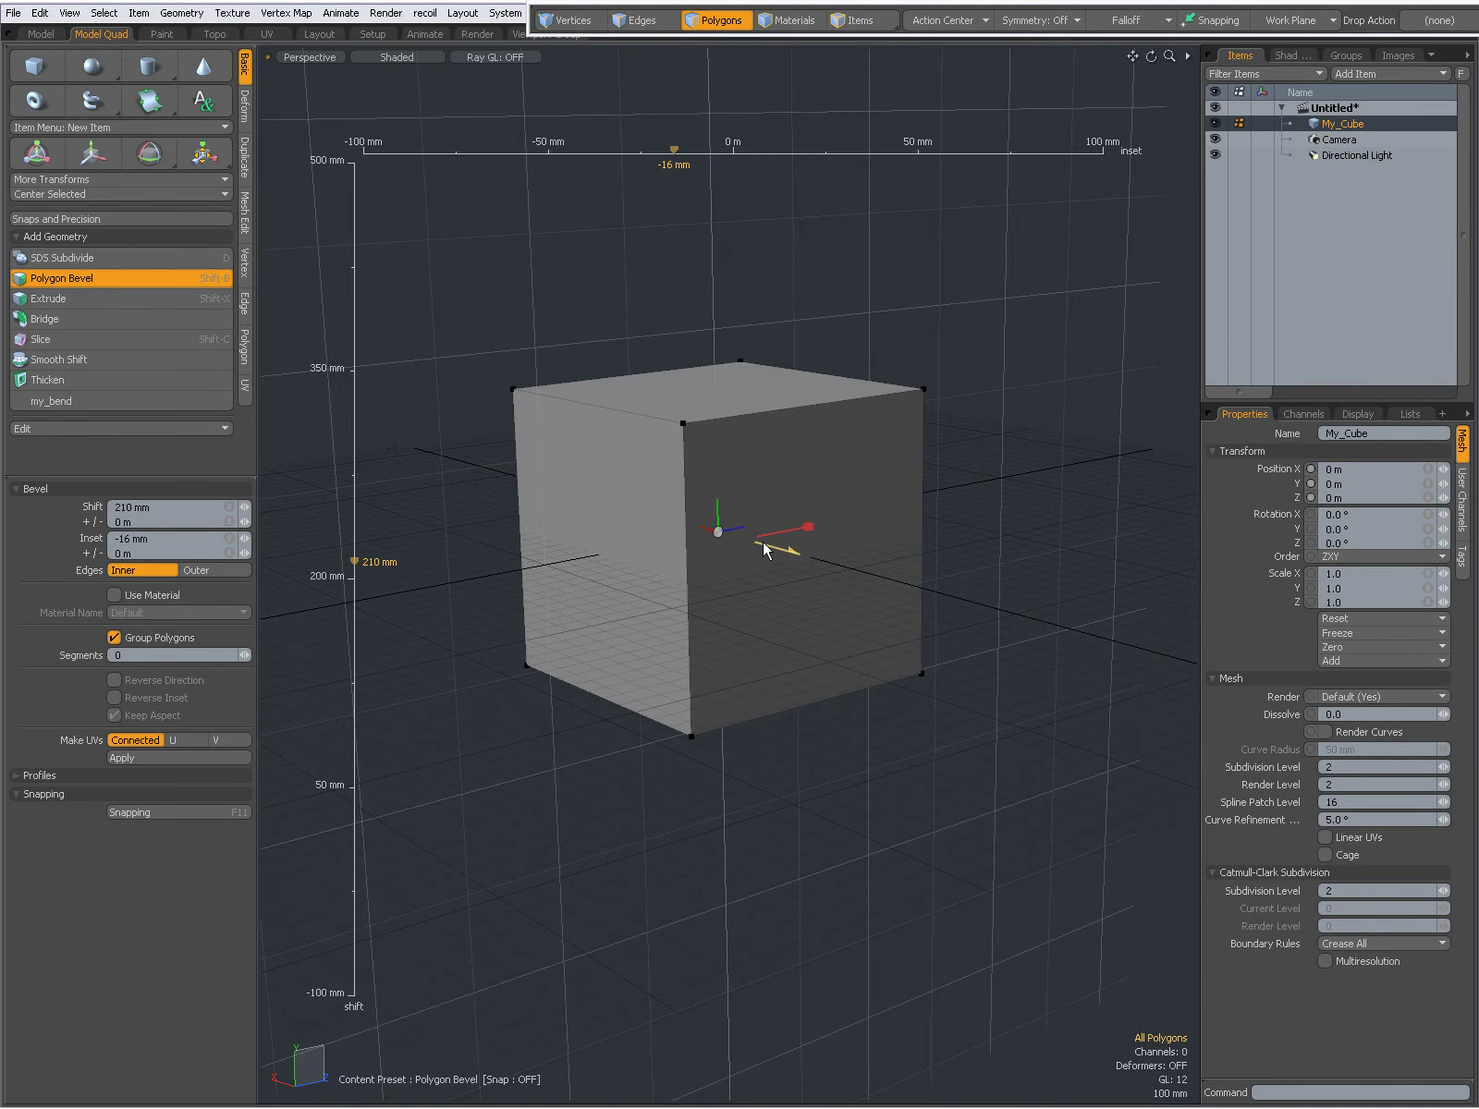
{"action": "key", "text": "space"}
{"action": "key", "text": "Tab"}
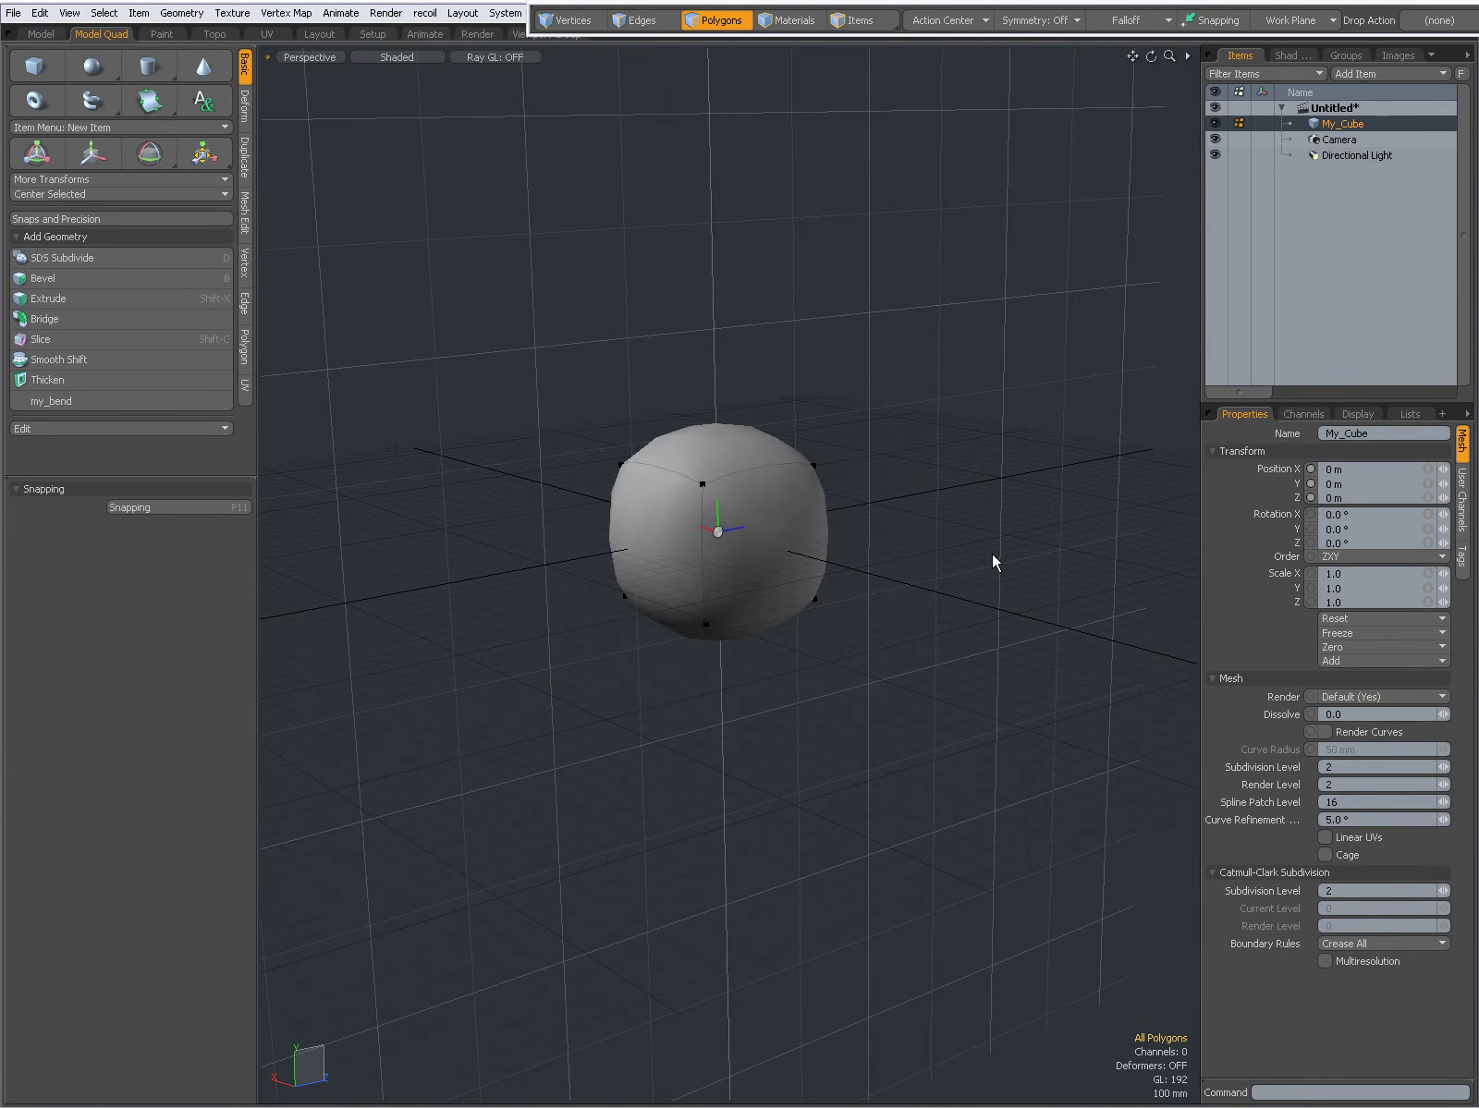
{"action": "key", "text": "Tab"}
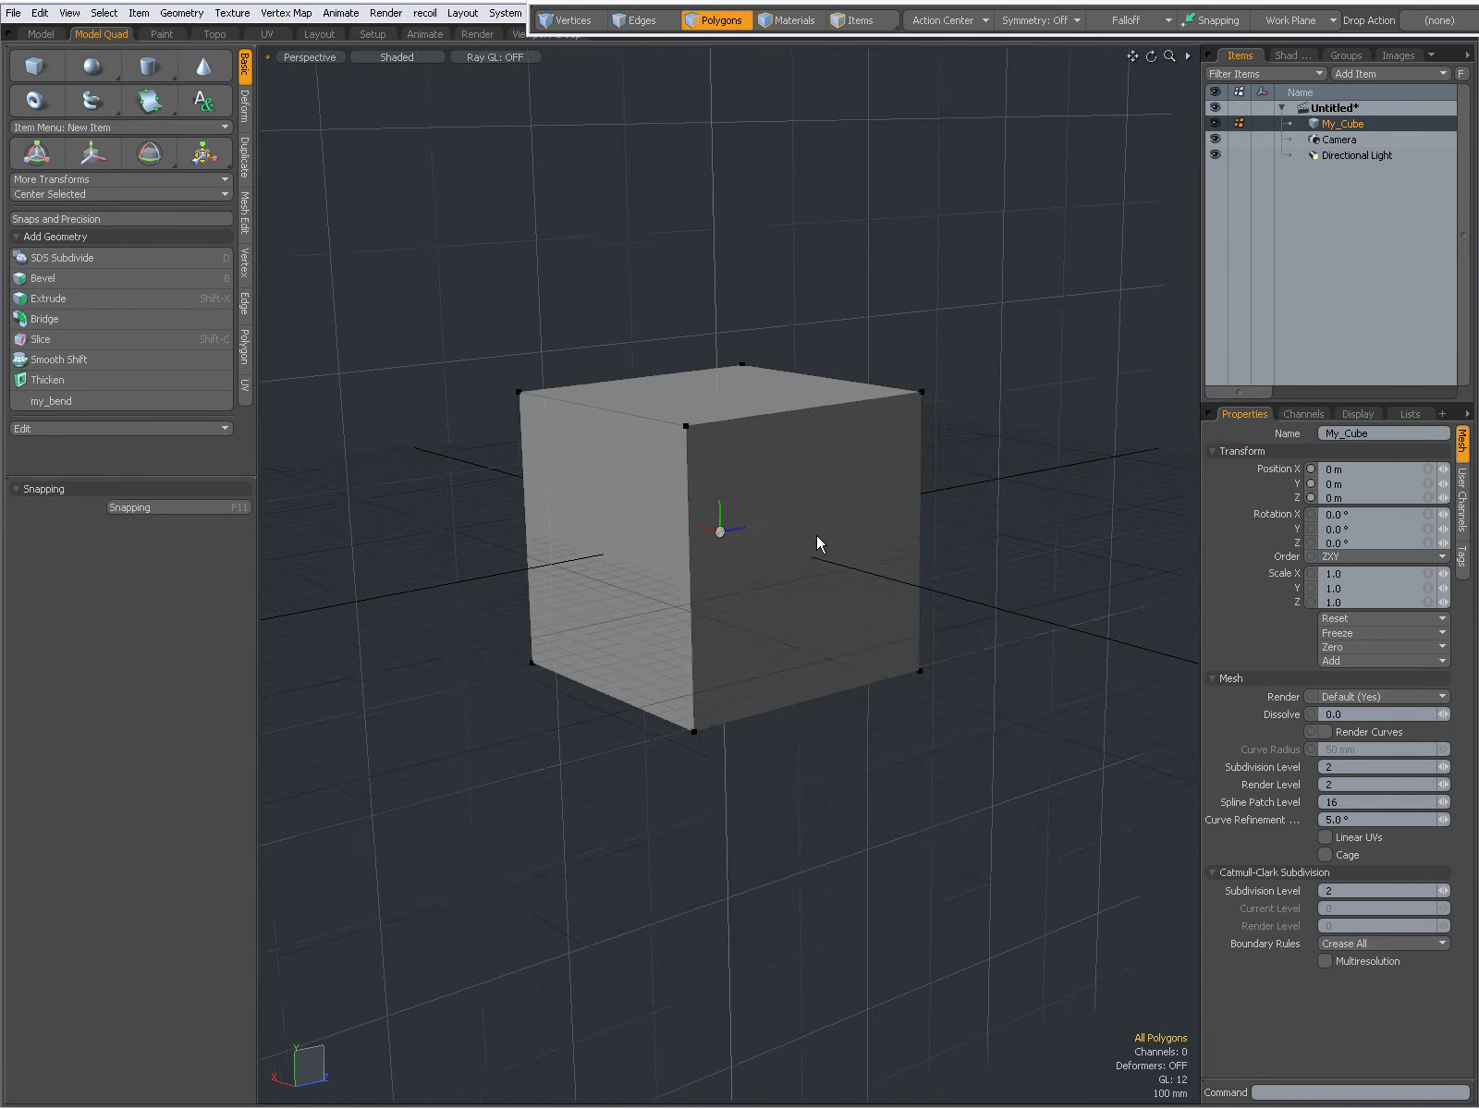
Select the cube's right side face and apply a Polygon Bevel with a 135 mm inset and no shift
{"action": "scroll", "coordinate": [815, 533], "scroll_direction": "down", "scroll_amount": 2}
{"action": "left_click", "coordinate": [818, 557]}
{"action": "left_click", "coordinate": [817, 557]}
{"action": "key", "text": "b"}
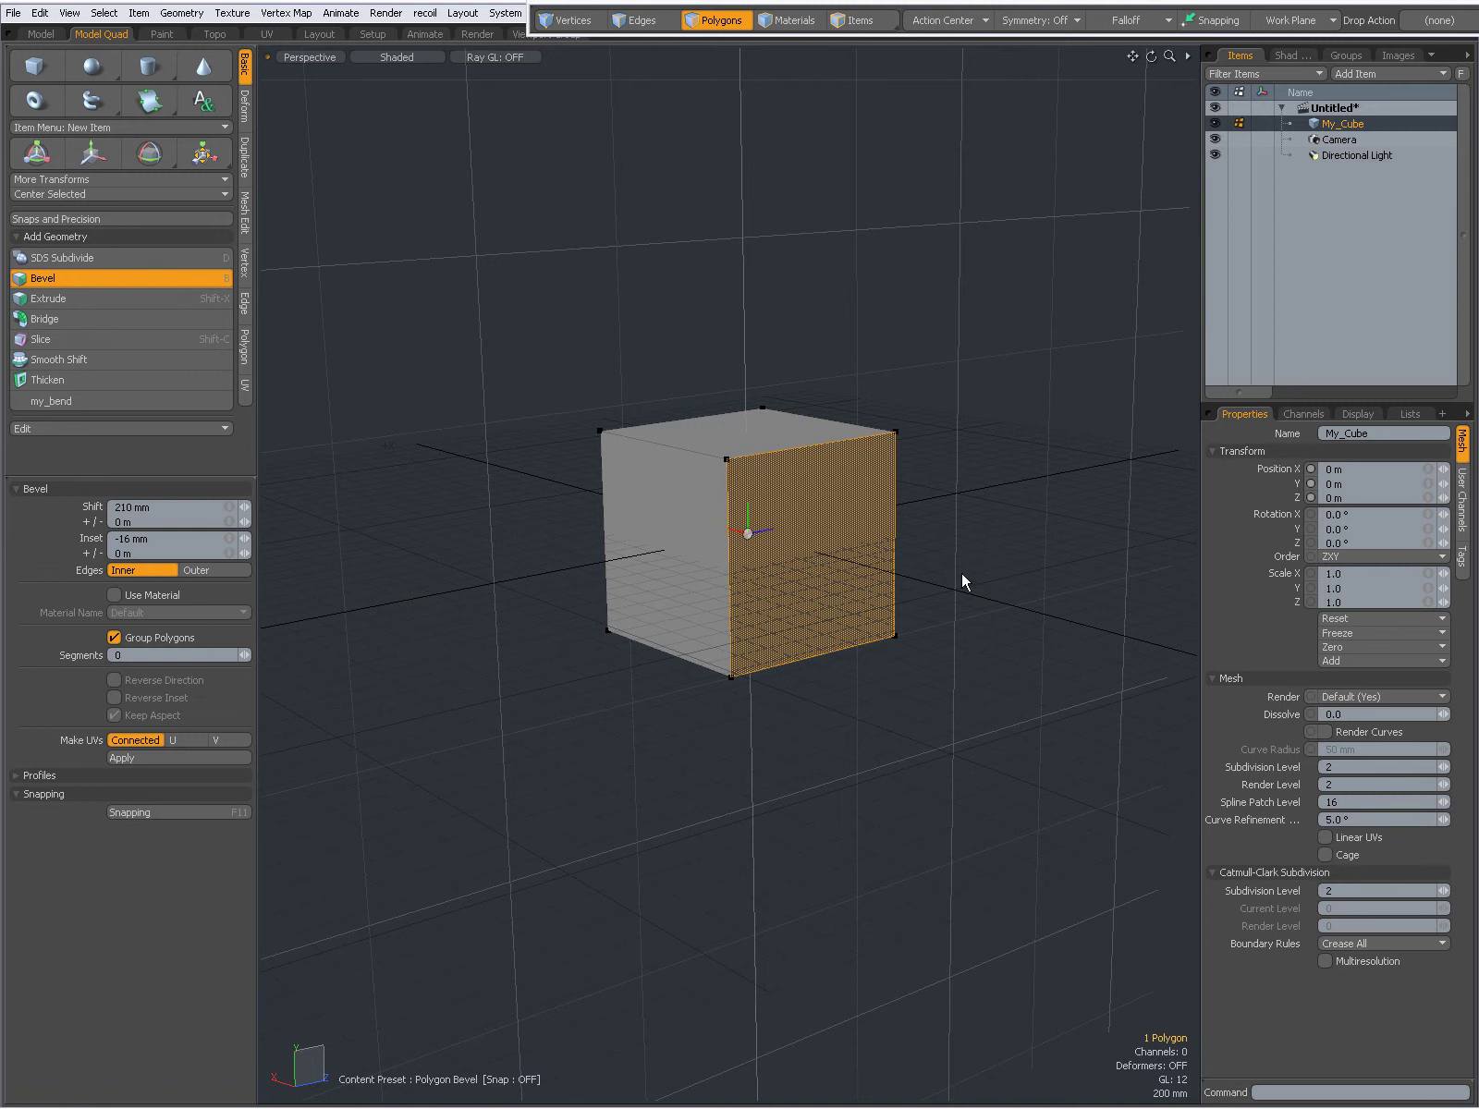
{"action": "key", "text": "shift+b"}
{"action": "left_click_drag", "start_coordinate": [883, 545], "coordinate": [804, 563]}
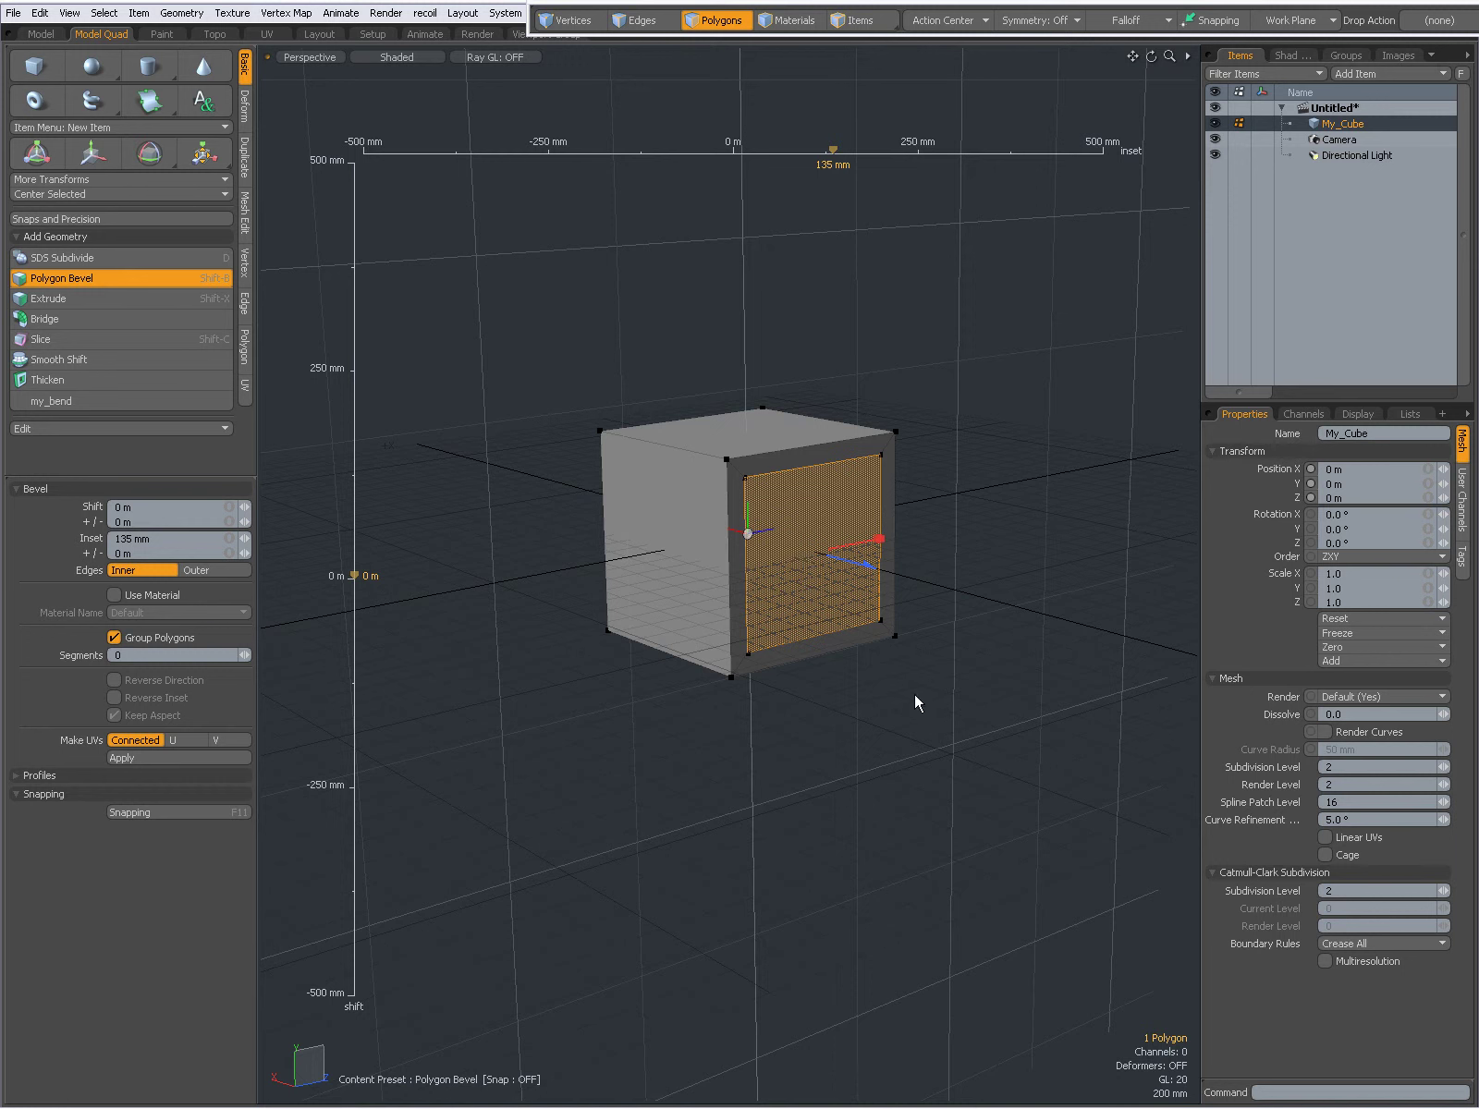
Start a fresh Polygon Bevel on the inset face, shift it out 515 mm with no inset, and clear the selection
{"action": "key", "text": "shift"}
{"action": "key", "text": "shift+b"}
{"action": "left_click_drag", "start_coordinate": [877, 576], "coordinate": [870, 561]}
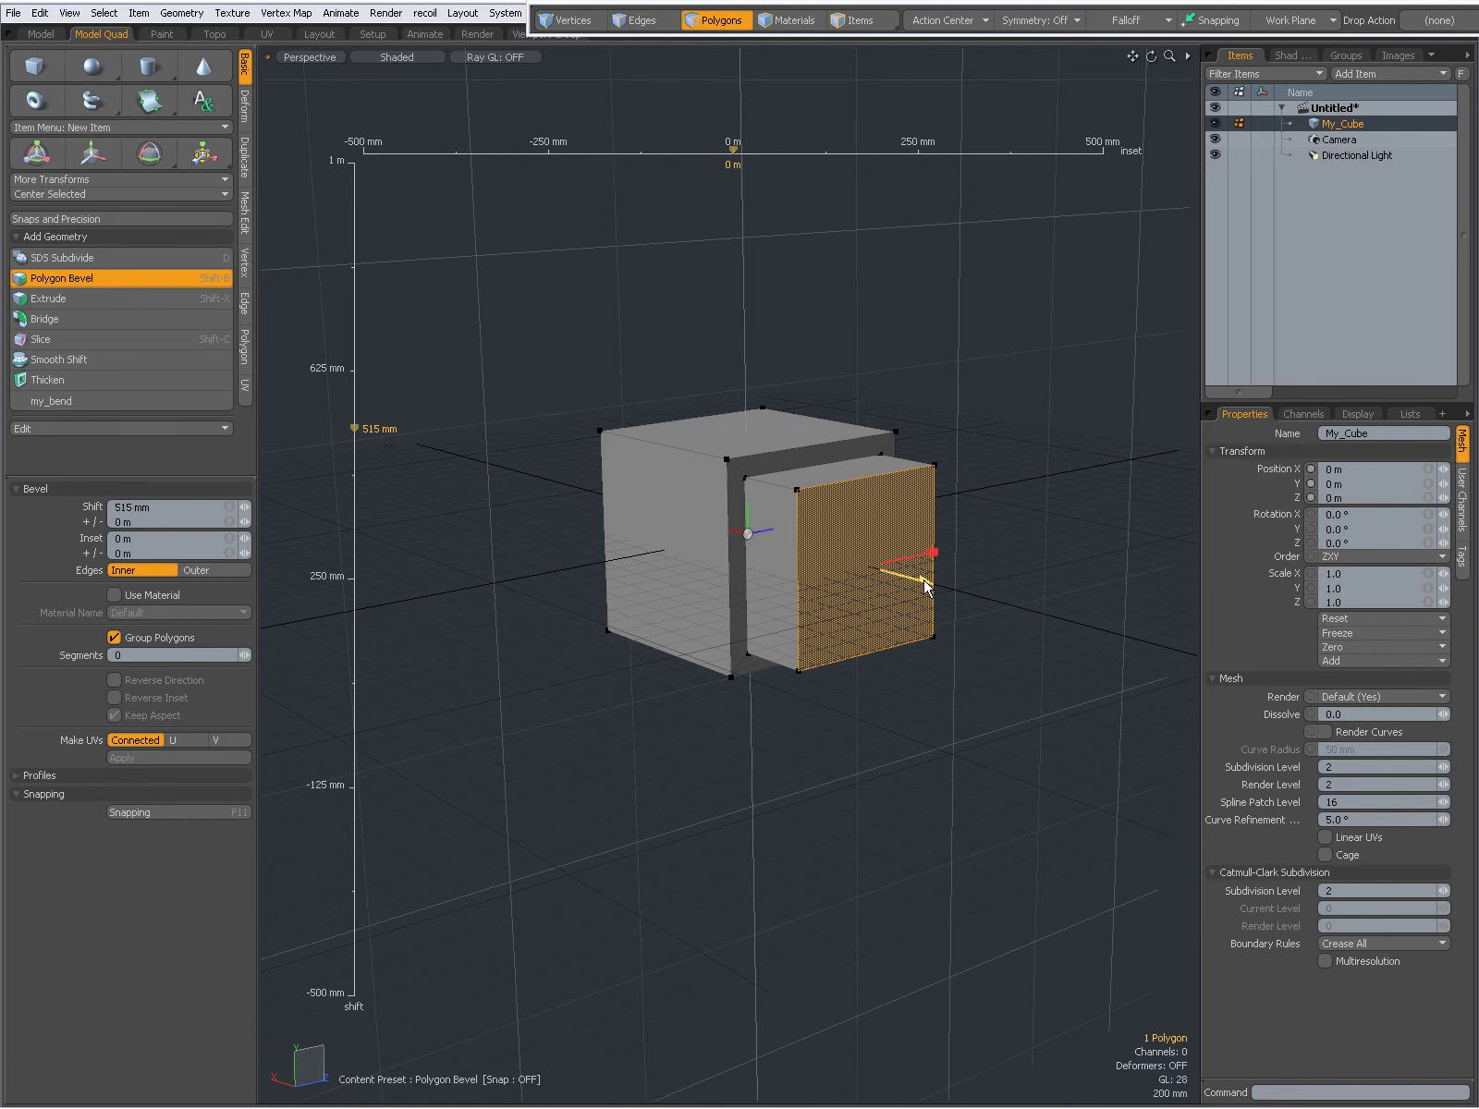
{"action": "key", "text": "space"}
{"action": "left_click", "coordinate": [1032, 540]}
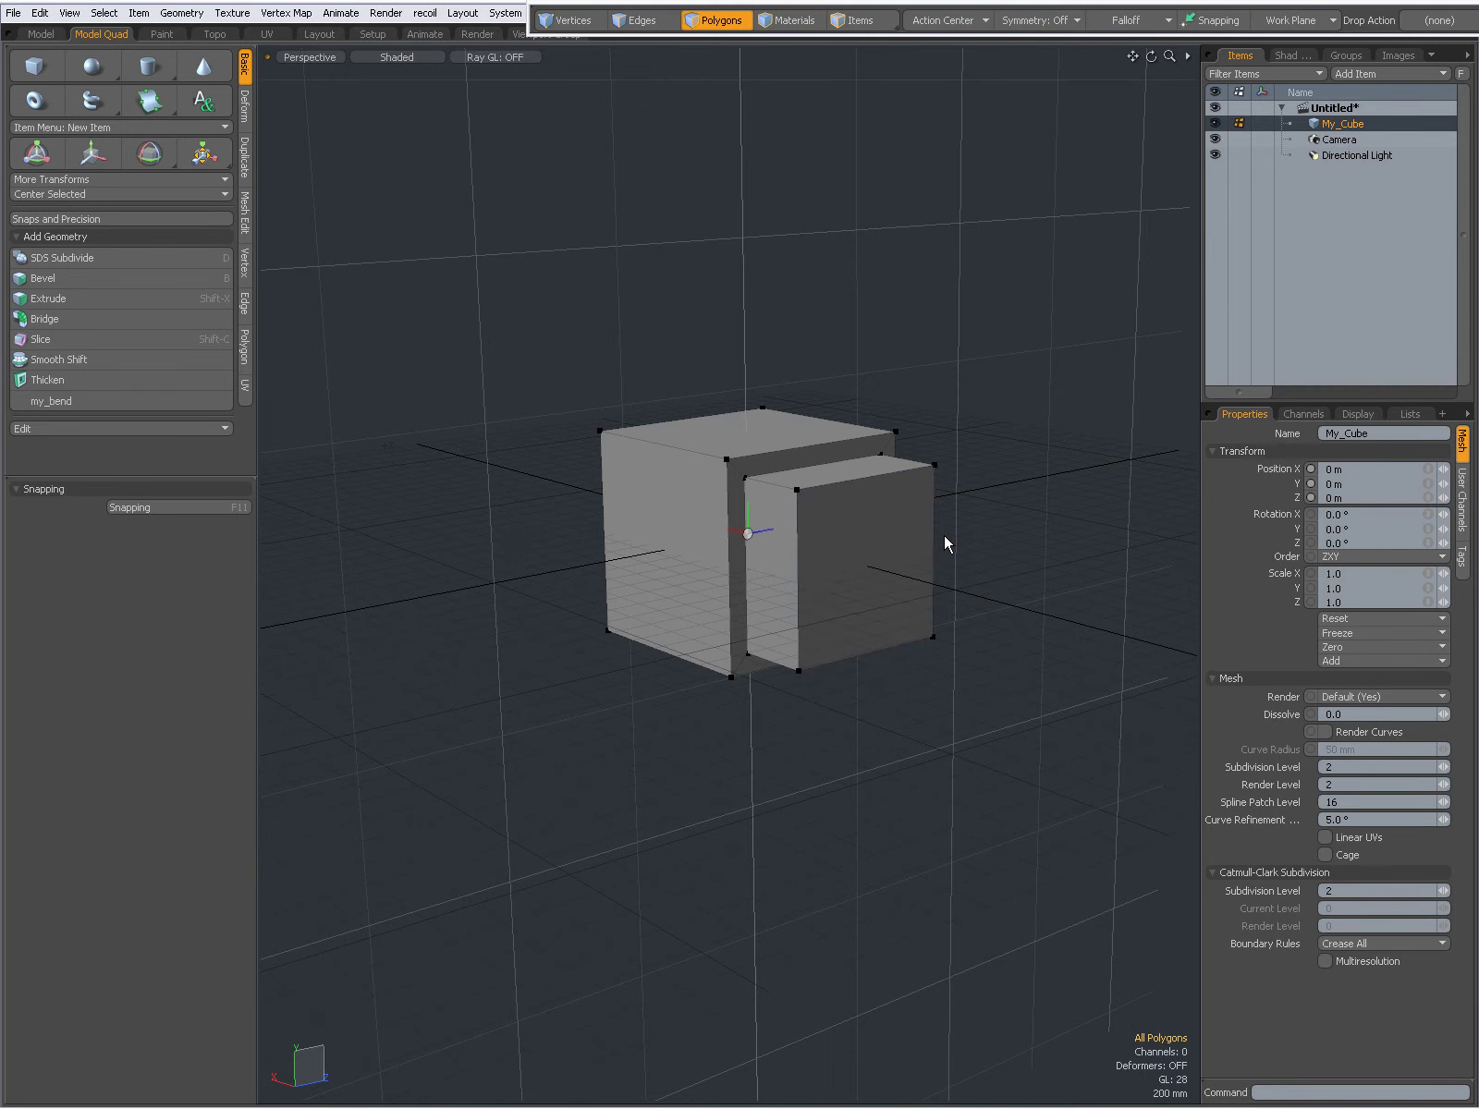
Move all the mesh's polygons to about Y 1.975 m and Z -2.06 m in polygon mode and drop the tool
{"action": "key", "text": "w"}
{"action": "mouse_move", "coordinate": [766, 634]}
{"action": "left_mouse_down", "text": "alt"}
{"action": "mouse_move", "coordinate": [717, 637]}
{"action": "mouse_move", "coordinate": [745, 630]}
{"action": "left_mouse_up", "text": "alt"}
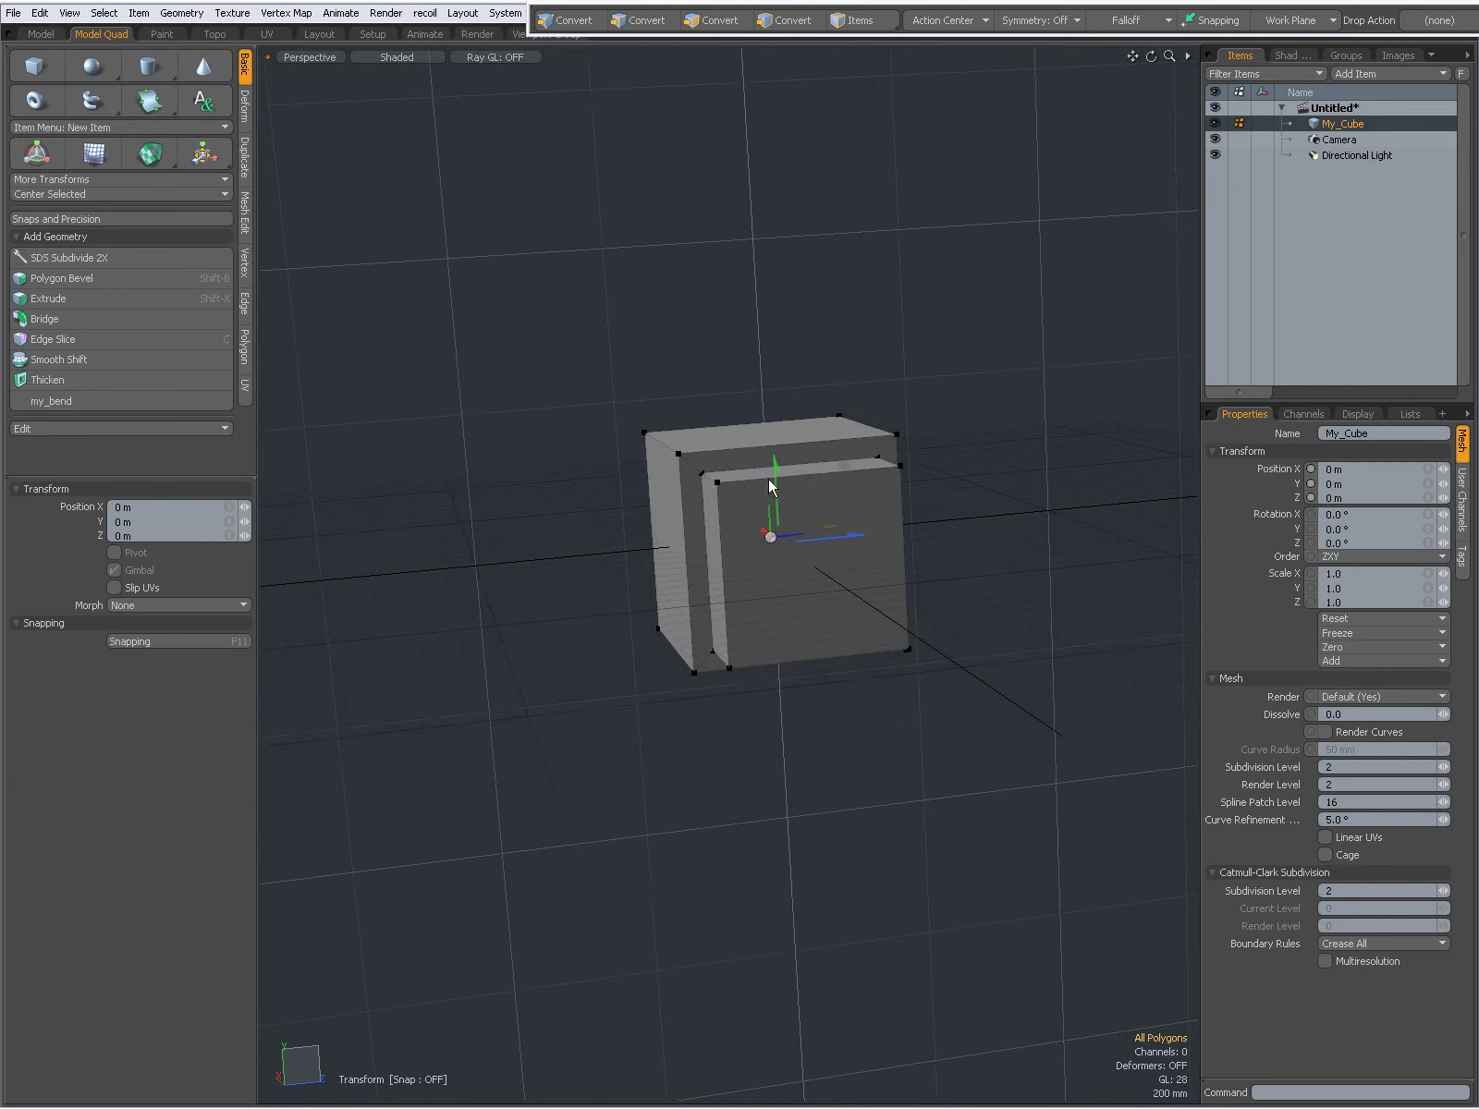
{"action": "left_click_drag", "start_coordinate": [840, 468], "coordinate": [507, 181]}
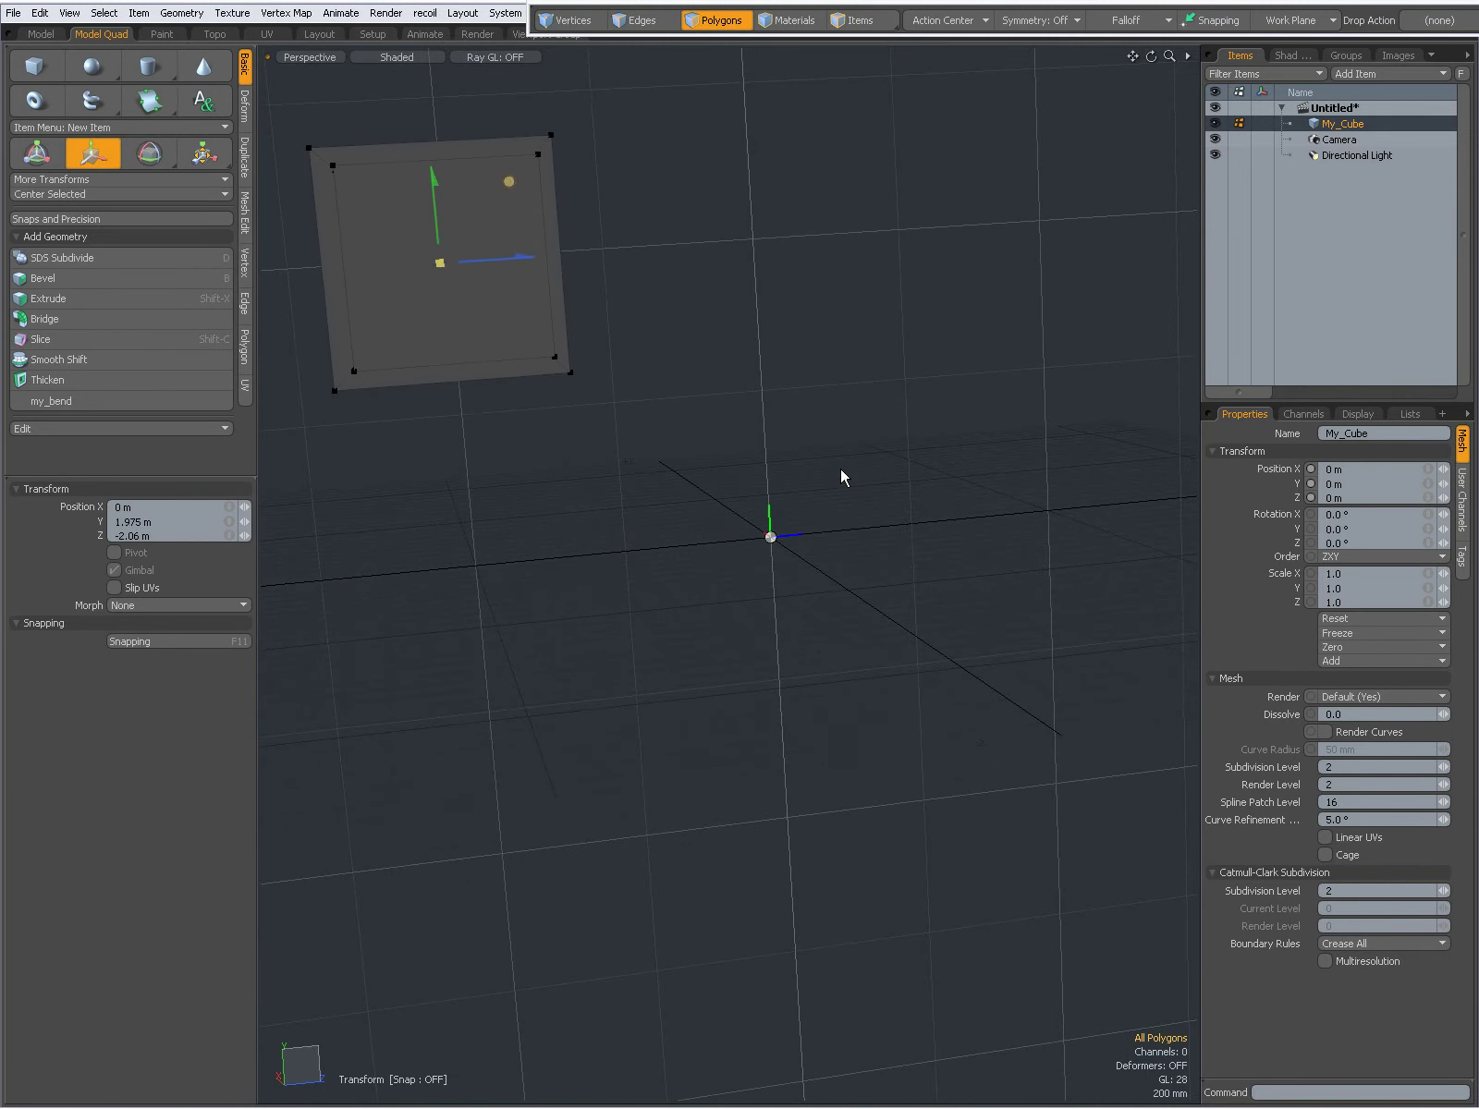
{"action": "key", "text": "q"}
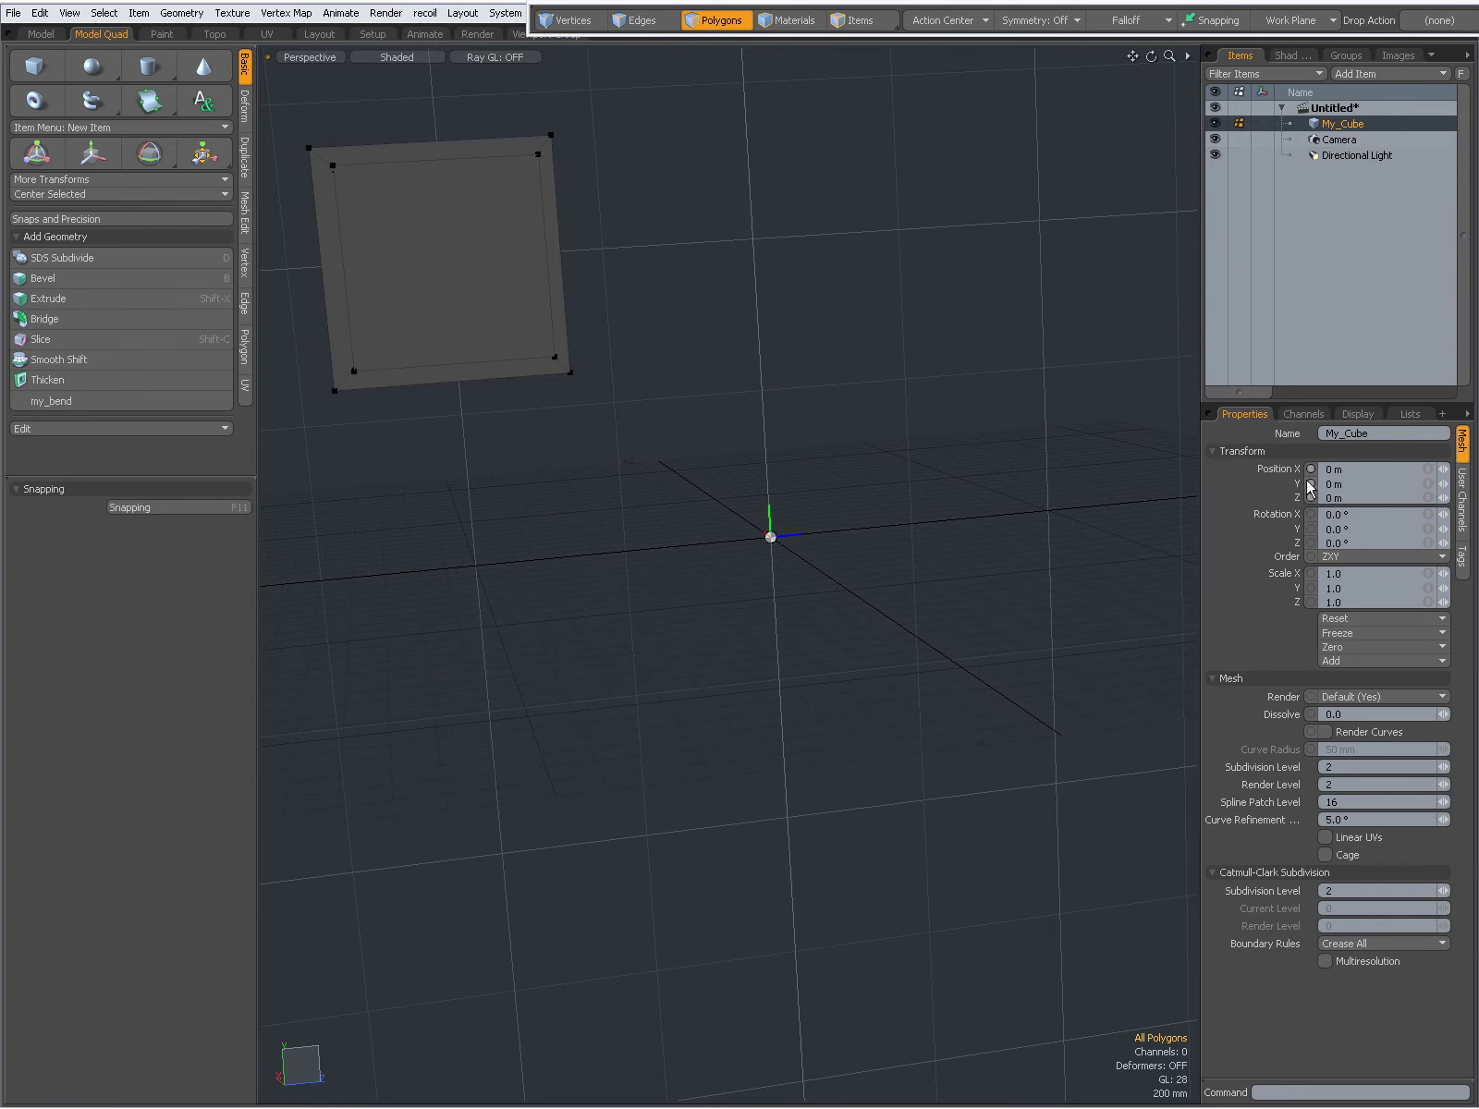
Examine the viewport's visibility options, including the choices for Show Pivots and Show Centers, leaving both at Selected
{"action": "left_click_drag", "start_coordinate": [860, 576], "coordinate": [844, 619], "text": "alt"}
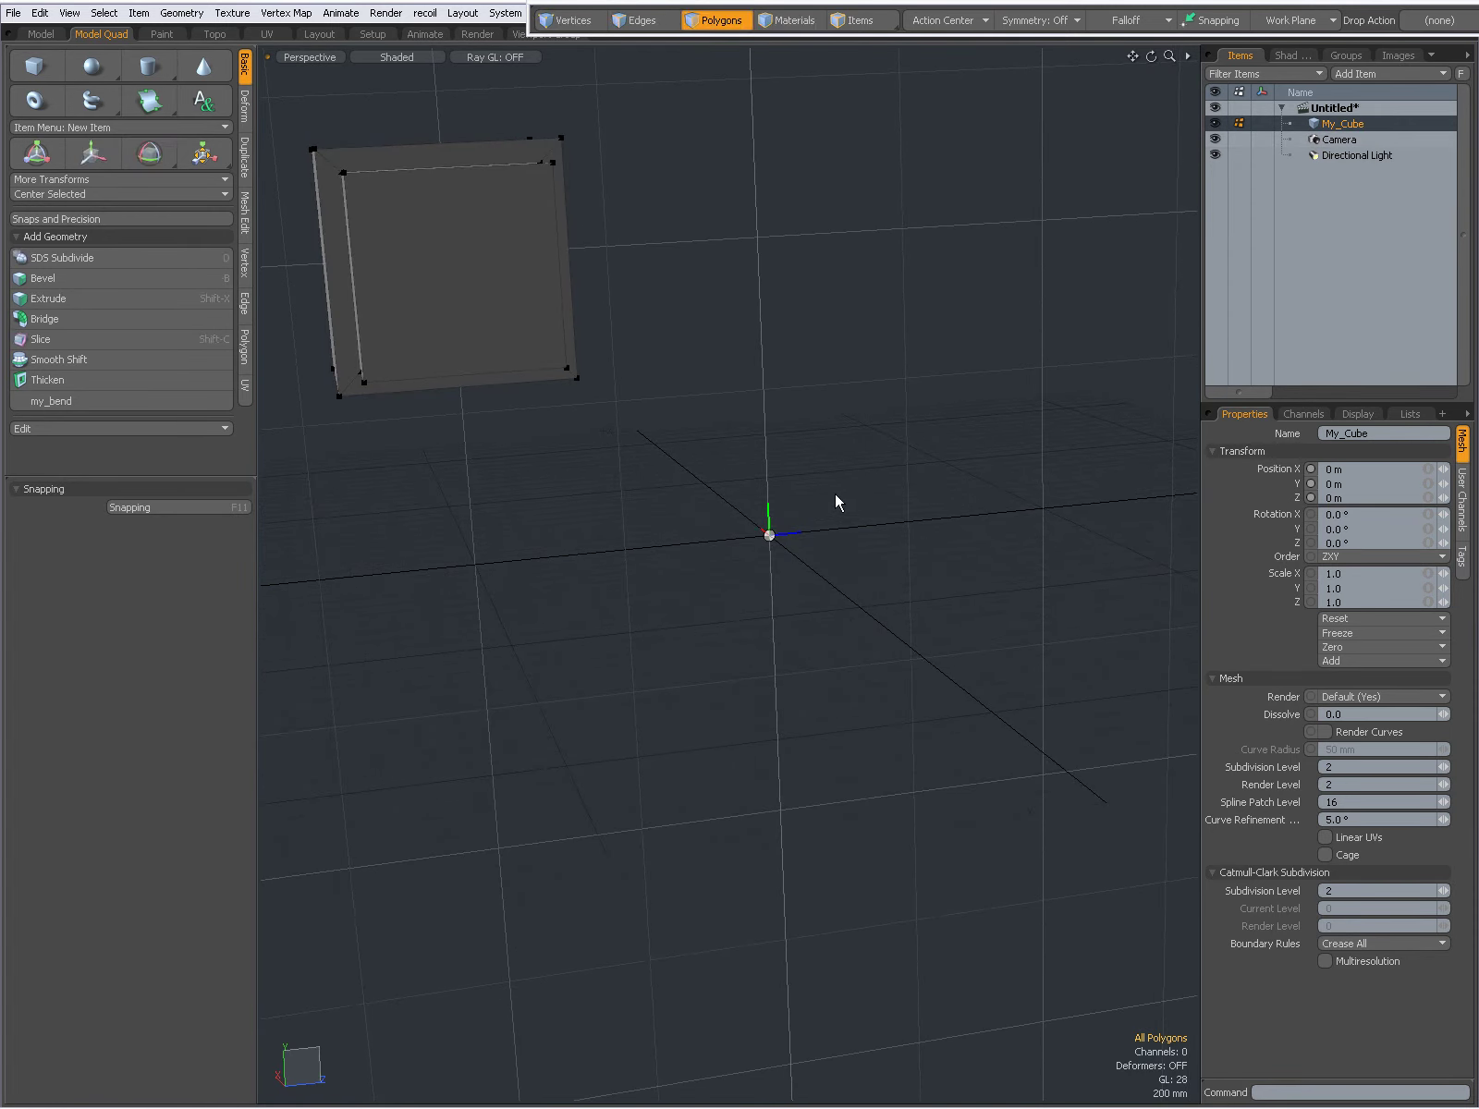
{"action": "key", "text": "o"}
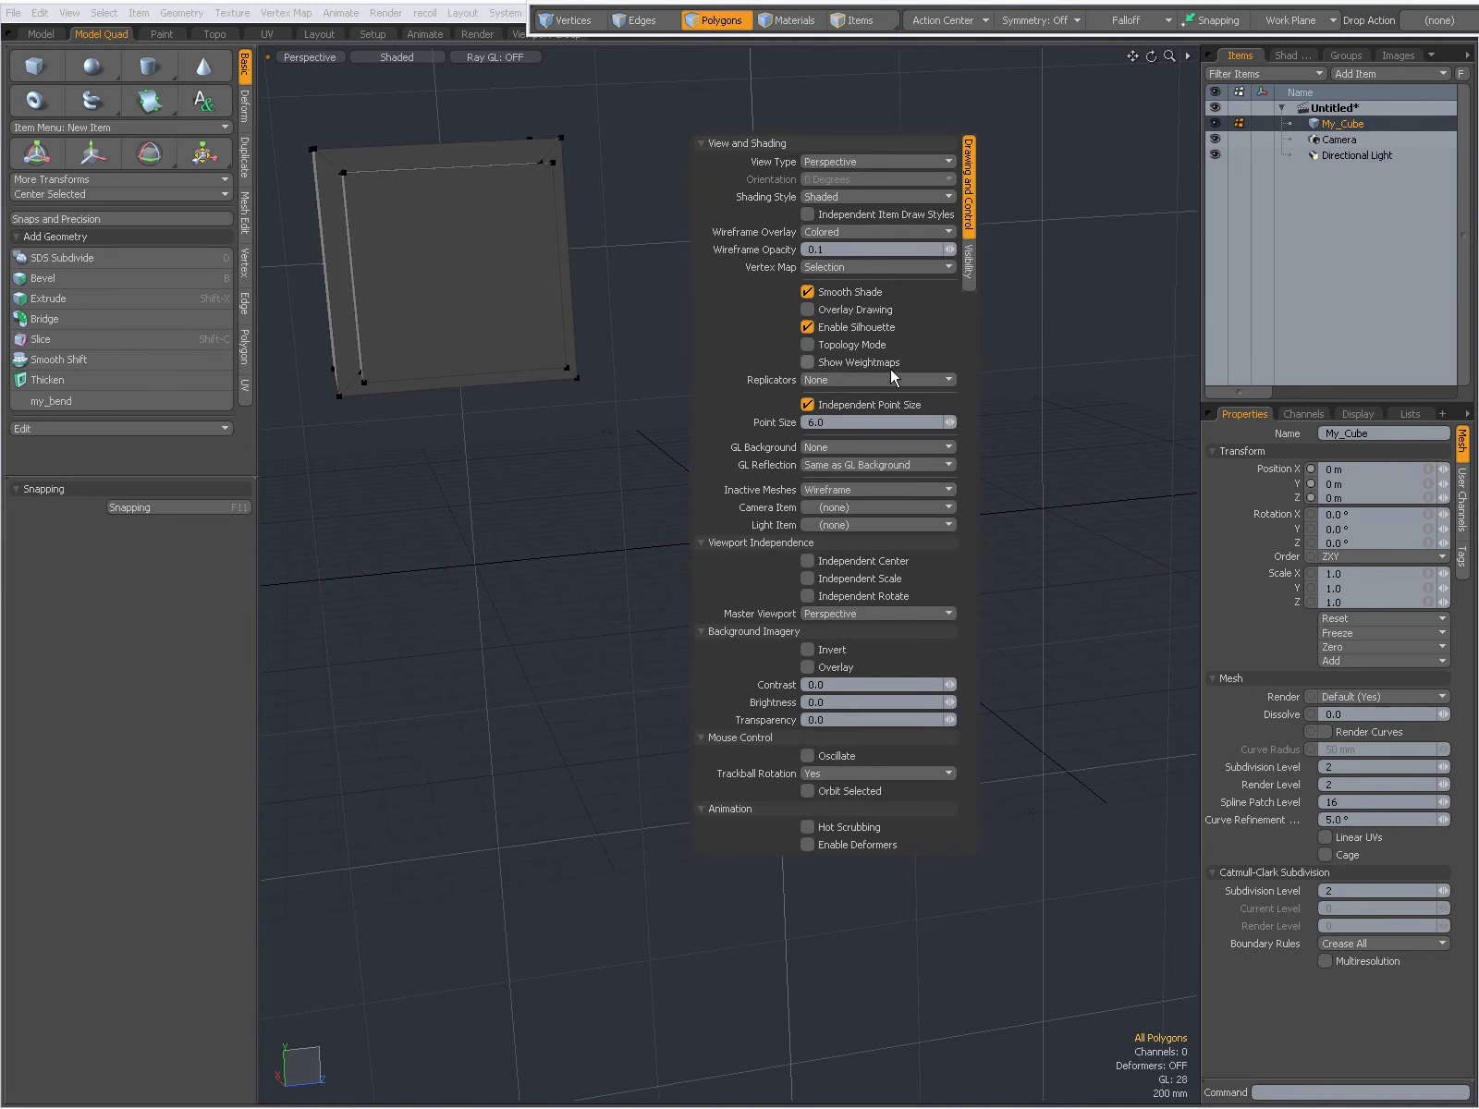
{"action": "left_click", "coordinate": [968, 269]}
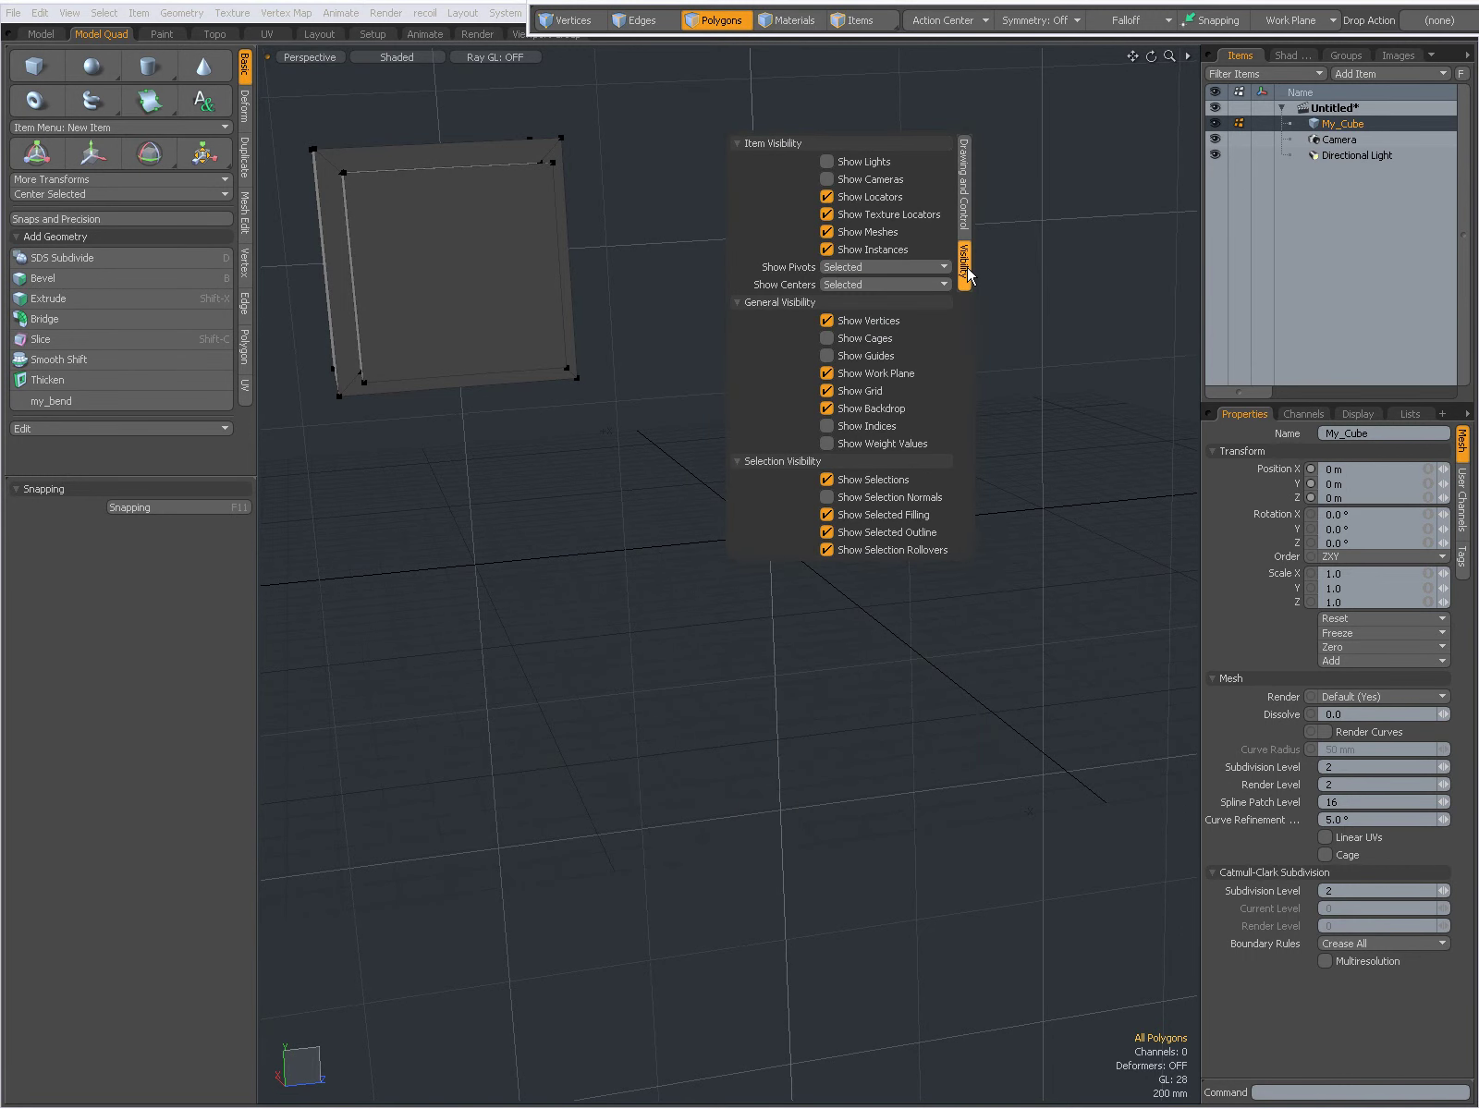
{"action": "left_click", "coordinate": [843, 268]}
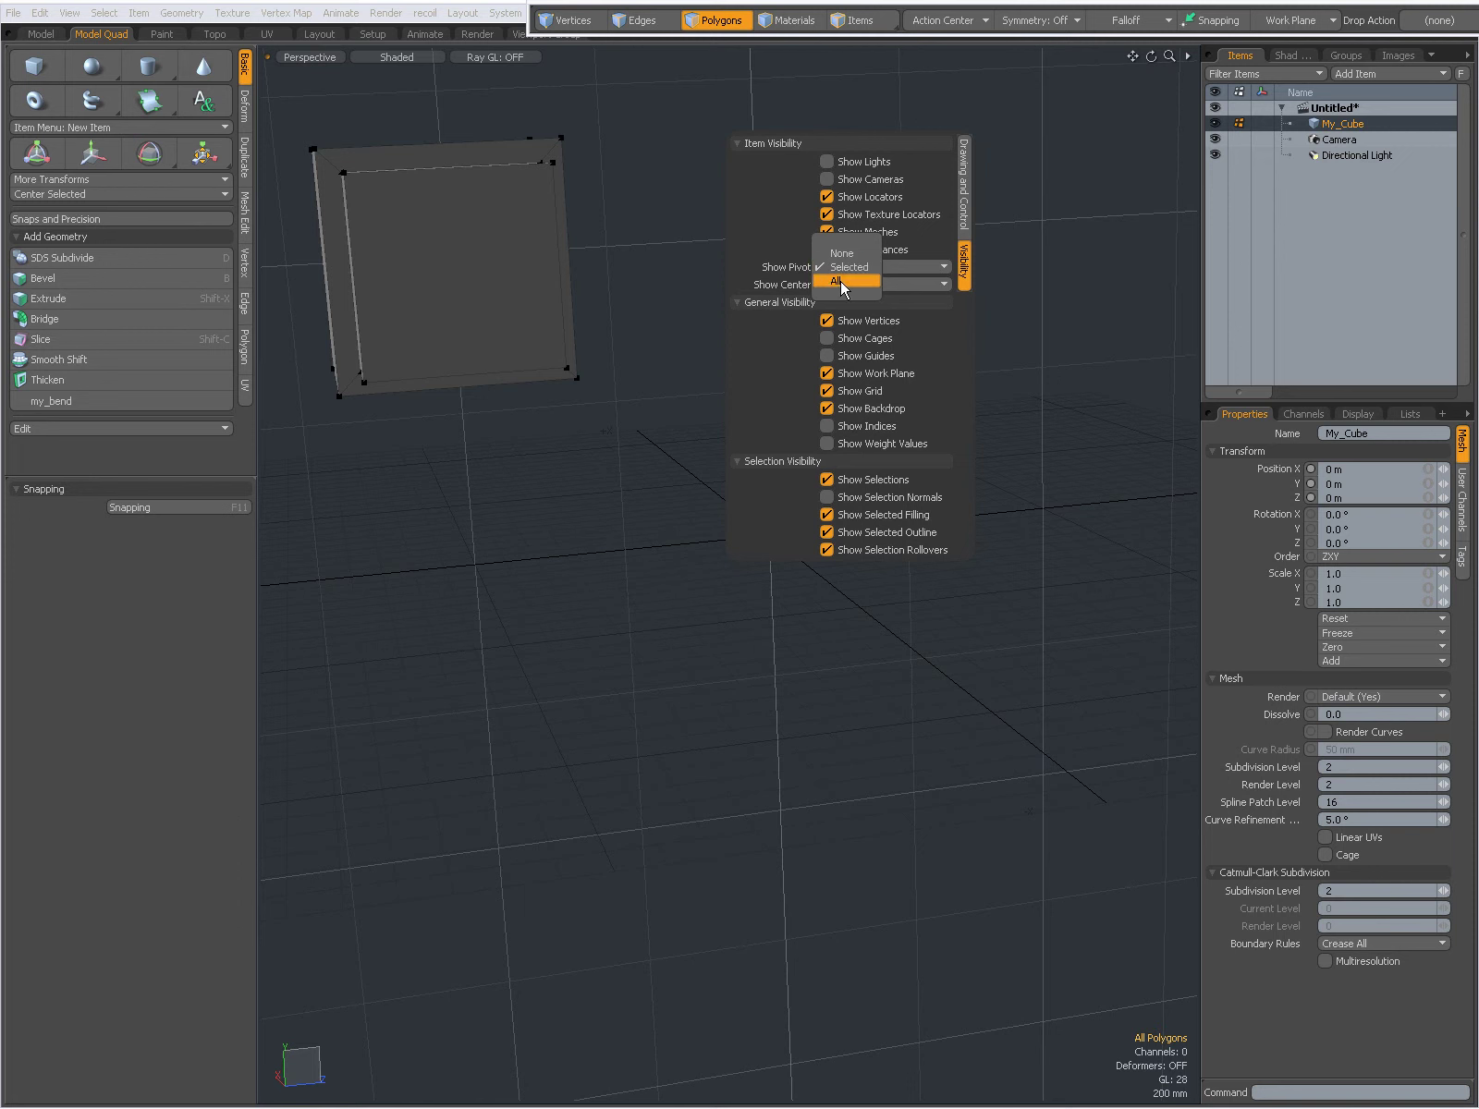
{"action": "left_click", "coordinate": [844, 281]}
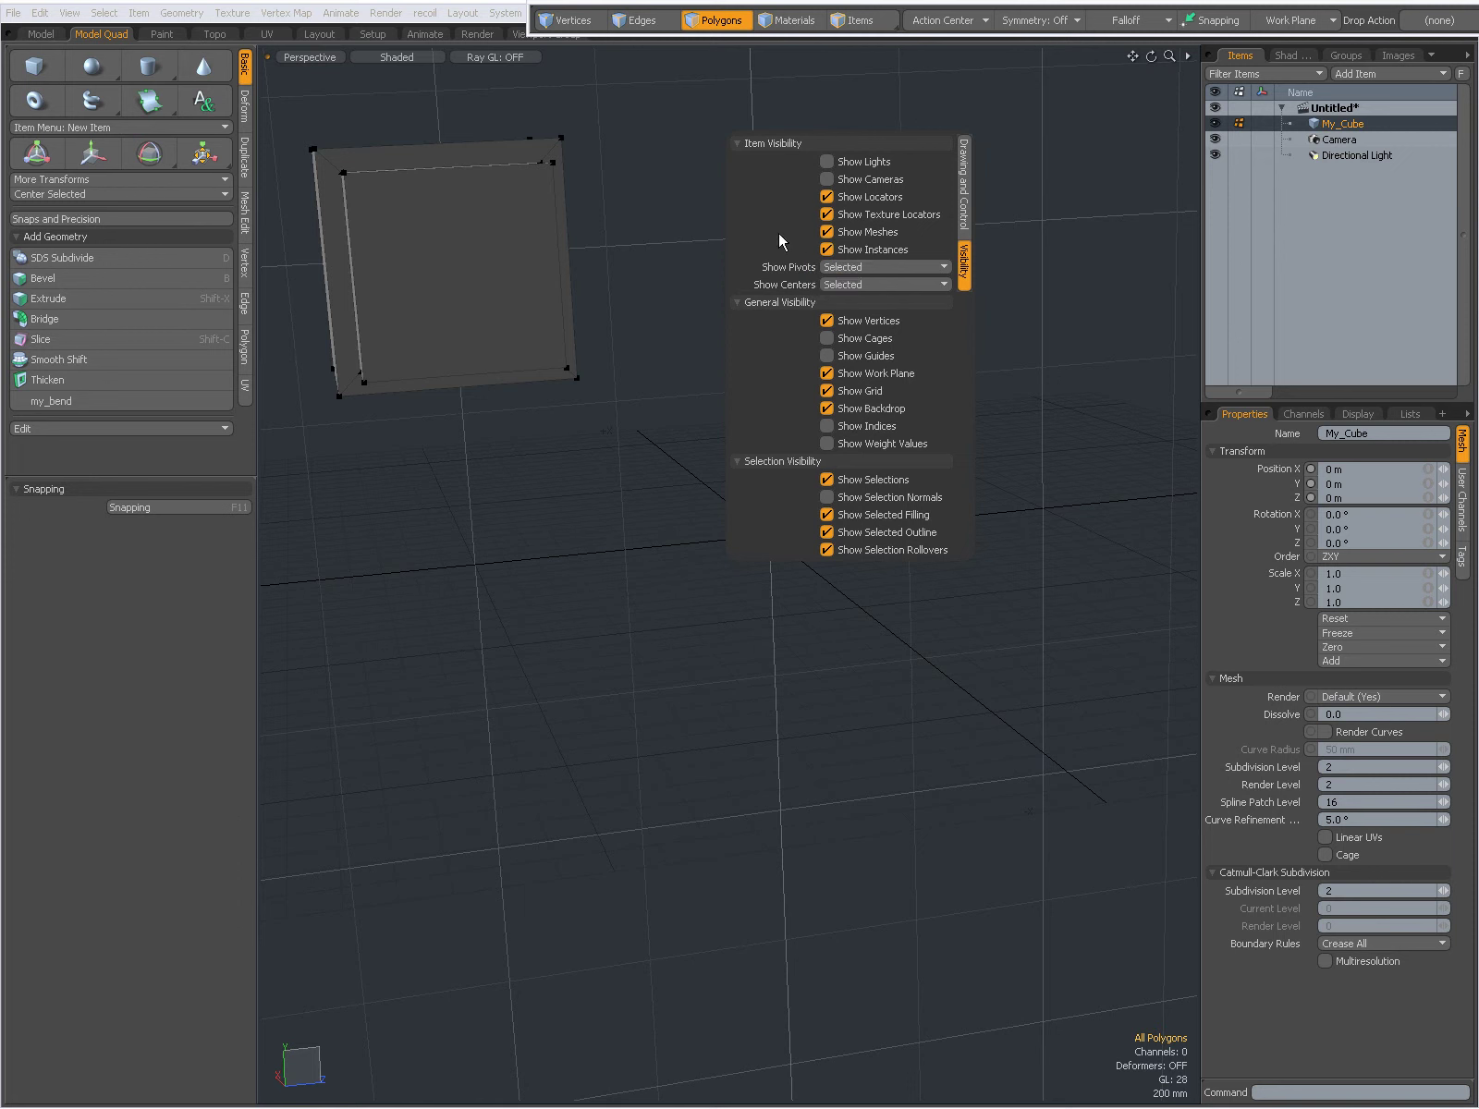
{"action": "left_click", "coordinate": [826, 284]}
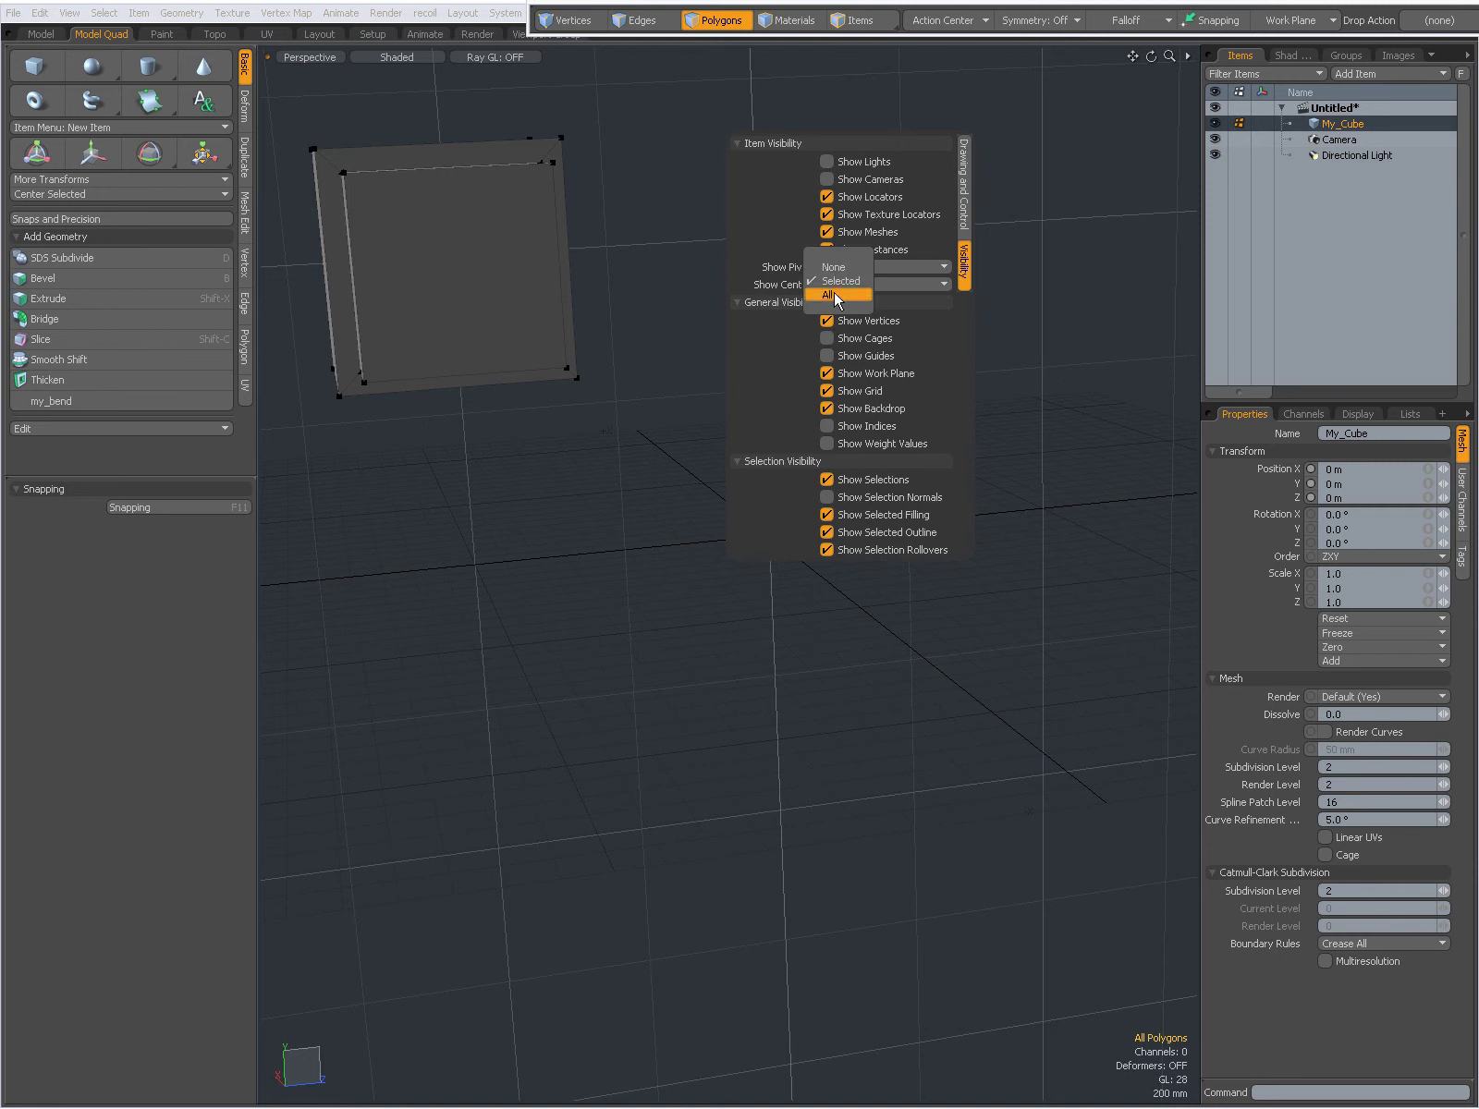
{"action": "left_click", "coordinate": [784, 226]}
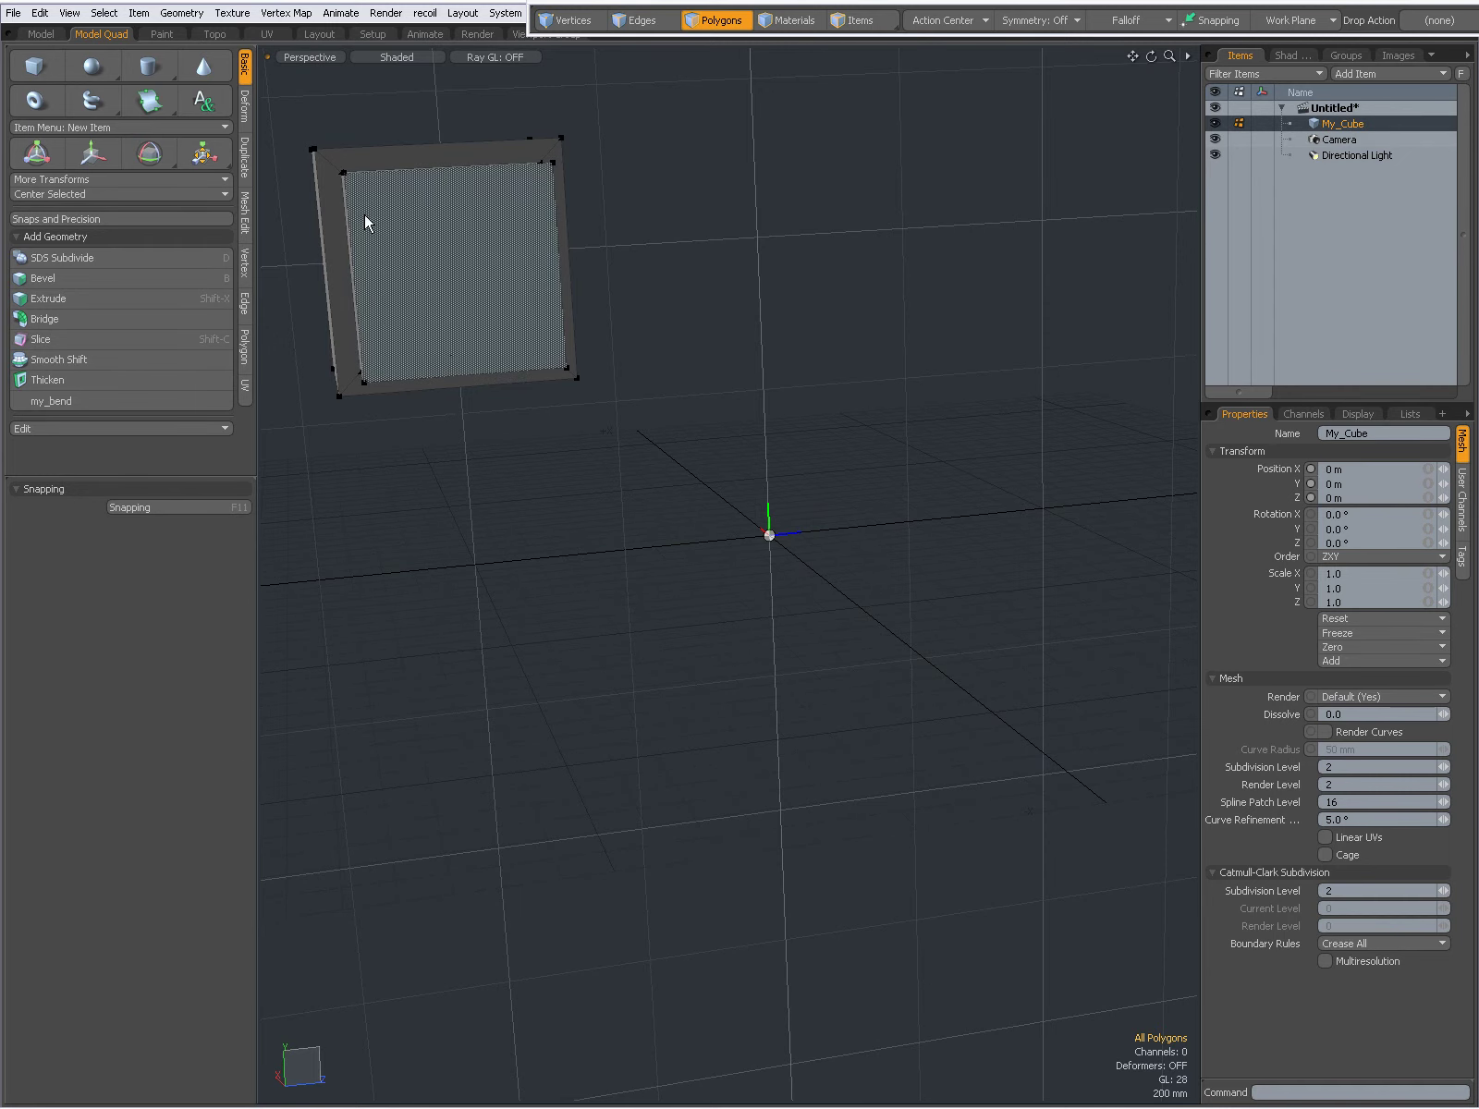
Add a unit sphere at the origin within the My_Cube mesh, lasso-select its polygons, and clear the selection
{"action": "left_click_drag", "start_coordinate": [601, 403], "coordinate": [730, 527], "text": "alt"}
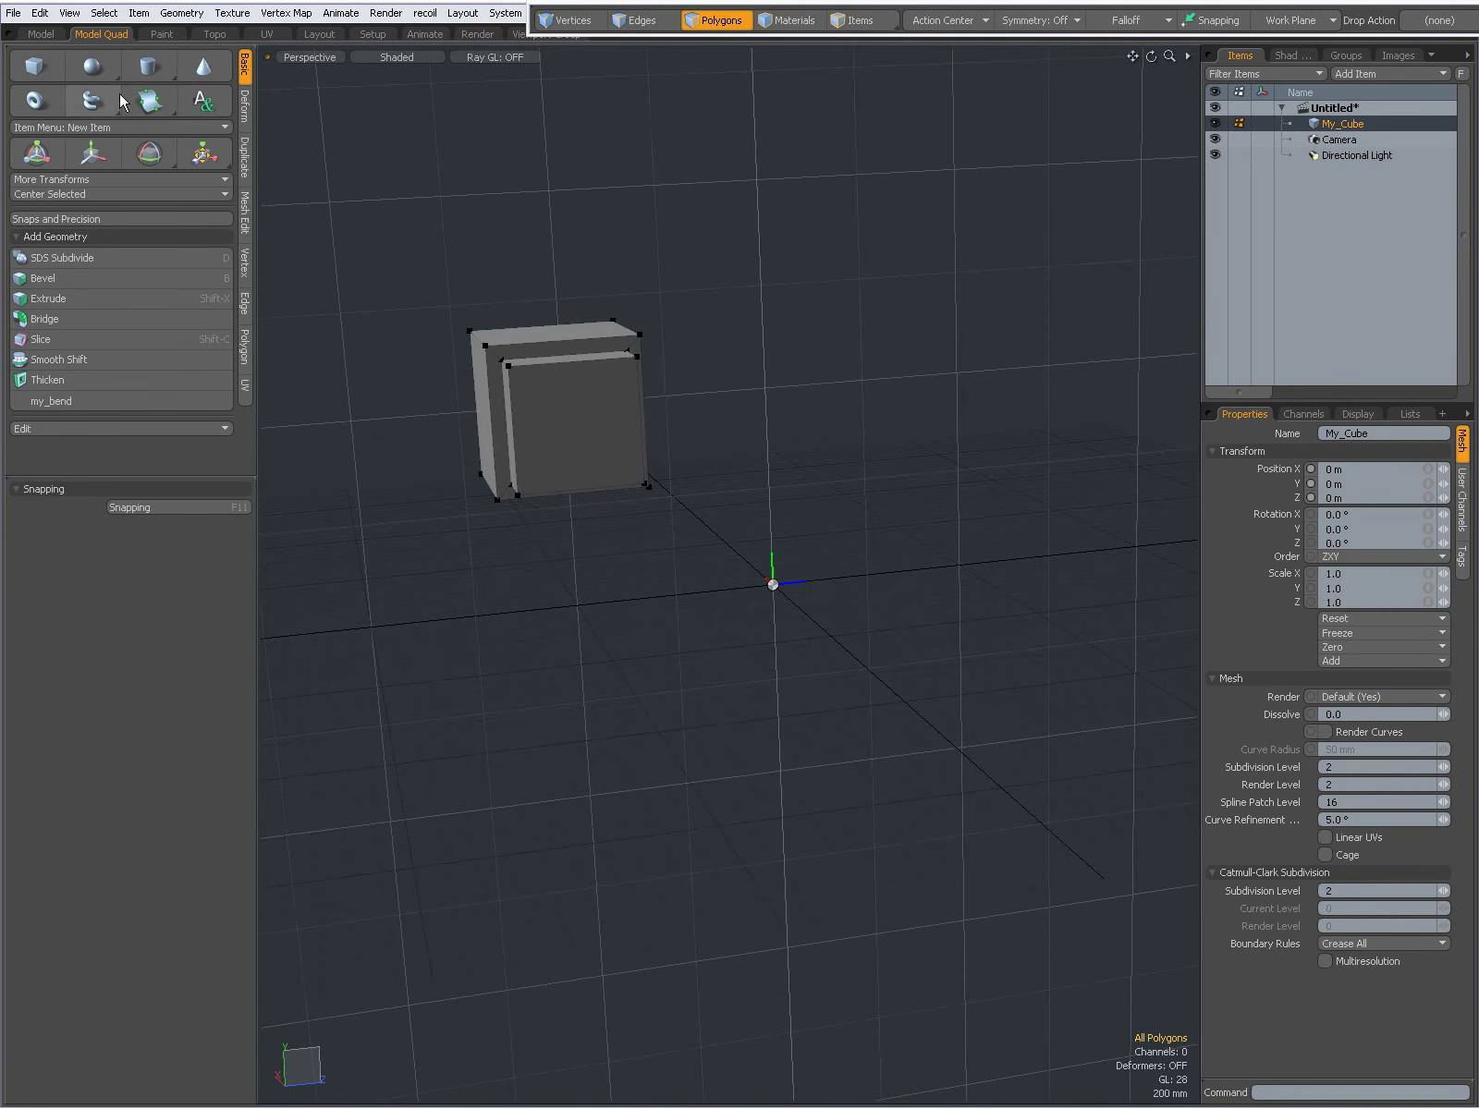
{"action": "left_click", "coordinate": [91, 70], "text": "ctrl"}
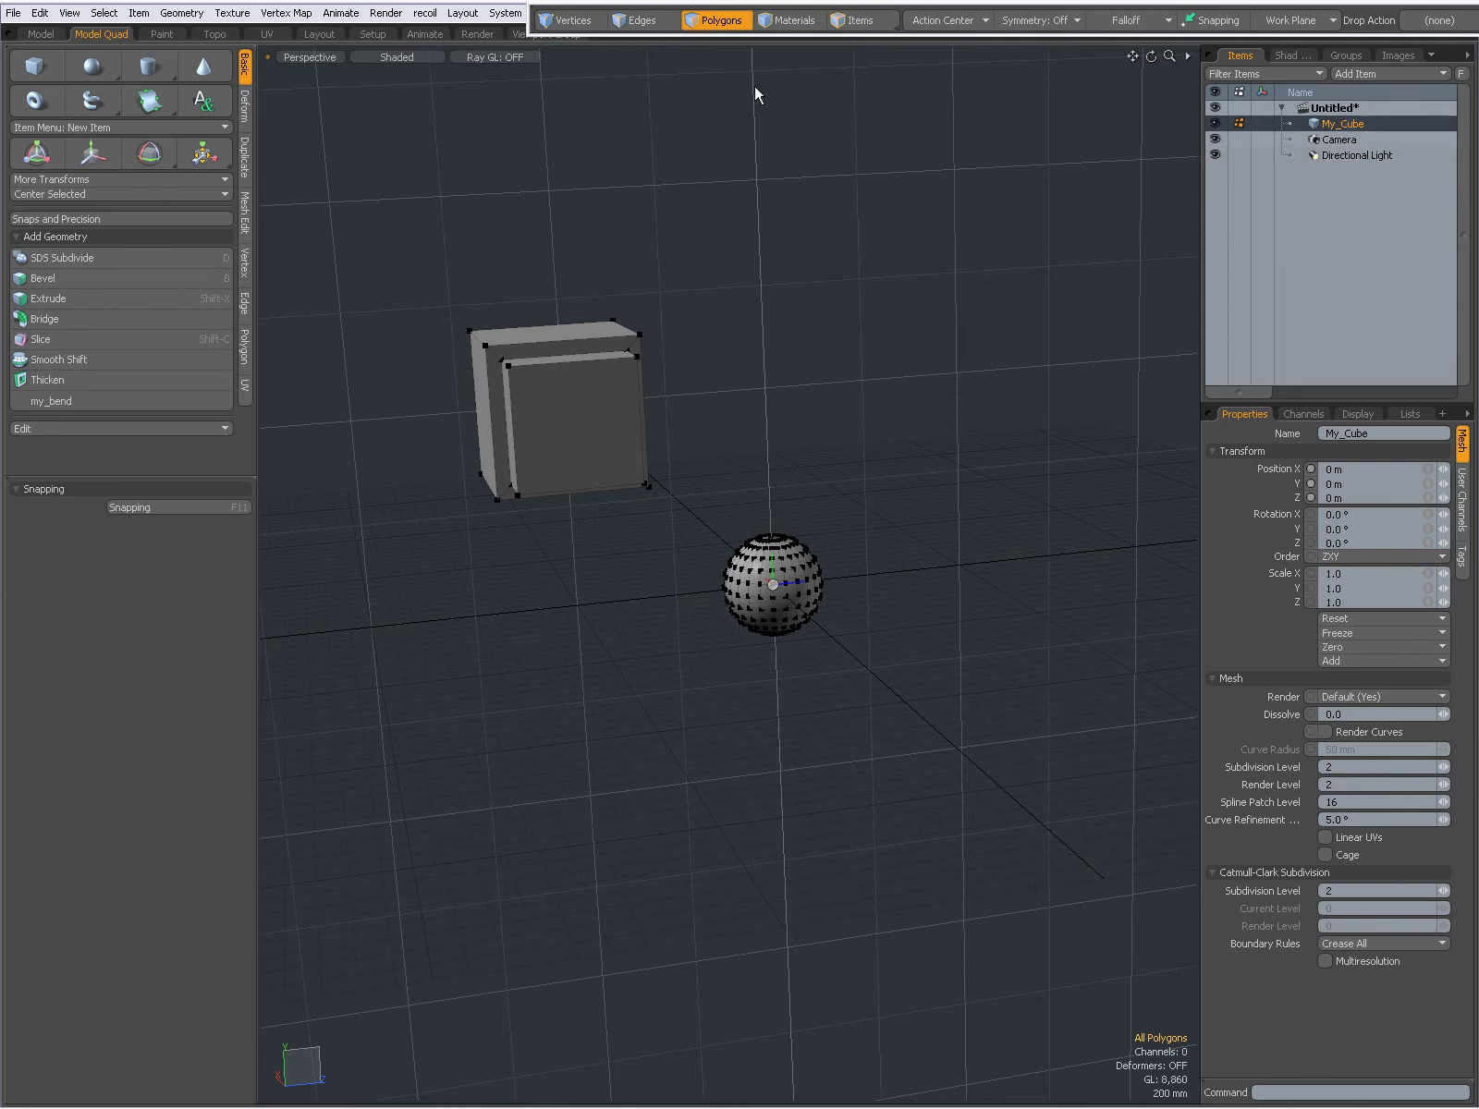
{"action": "mouse_move", "coordinate": [730, 515]}
{"action": "right_mouse_down"}
{"action": "mouse_move", "coordinate": [689, 582]}
{"action": "mouse_move", "coordinate": [932, 659]}
{"action": "mouse_move", "coordinate": [946, 592]}
{"action": "right_mouse_up"}
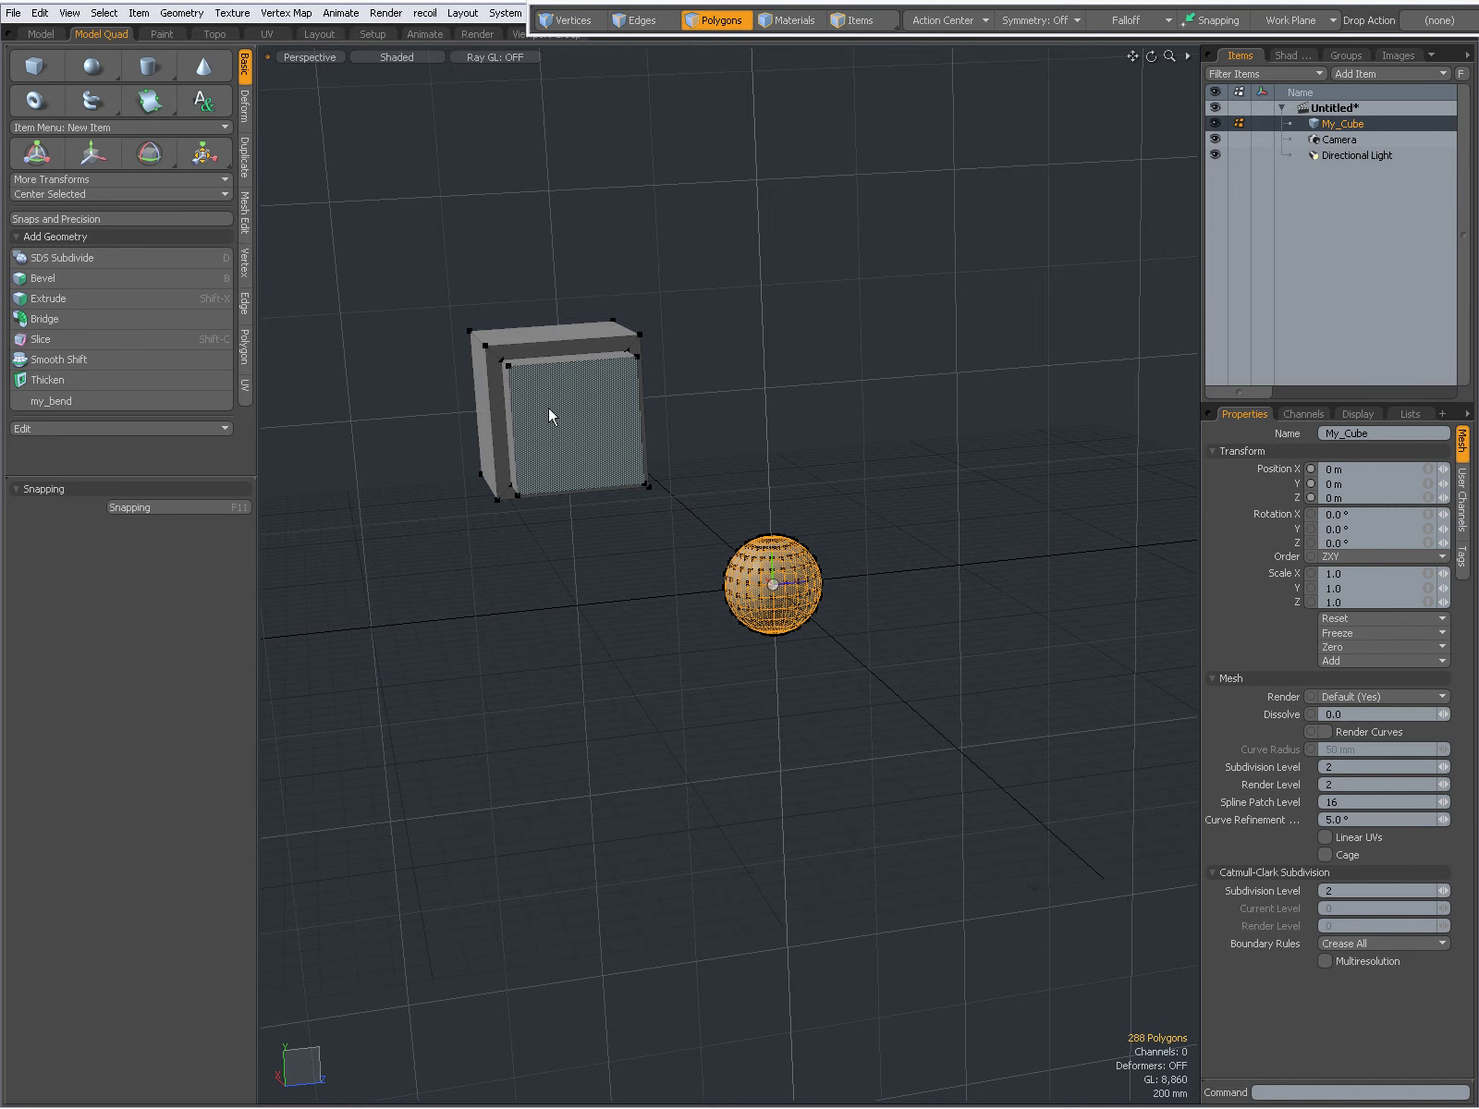
{"action": "left_click", "coordinate": [809, 443]}
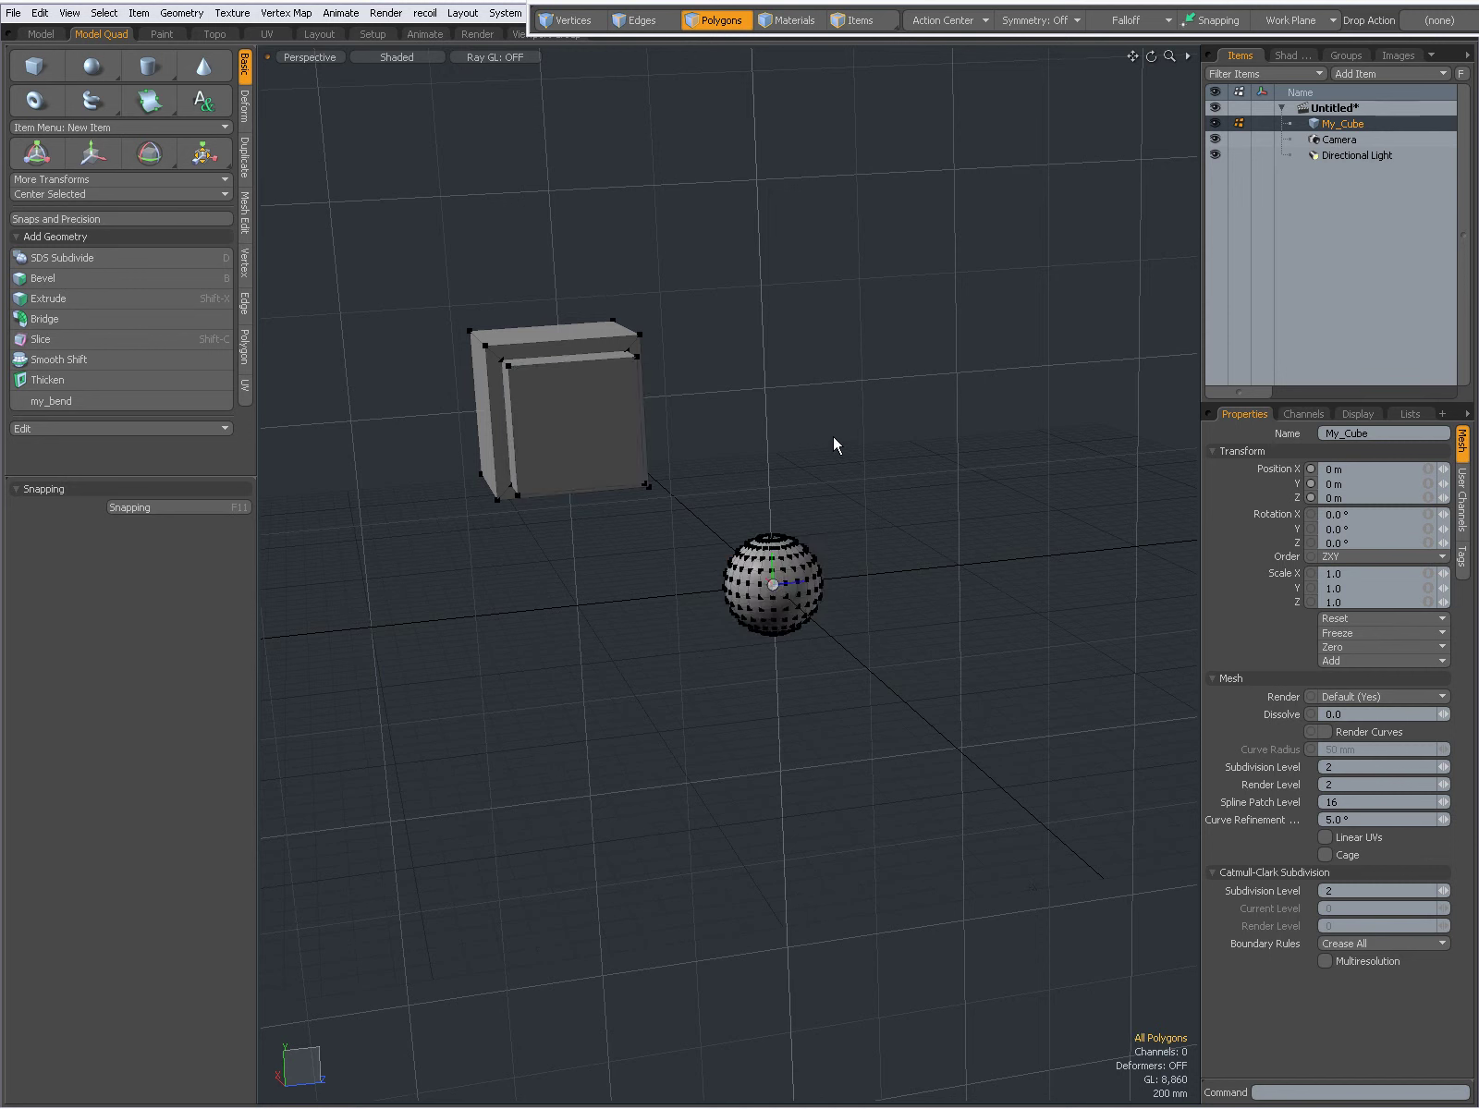
Switch to item mode, move the whole My_Cube item to about Y -290 mm and Z 1.08 m, and drop the tool
{"action": "left_click", "coordinate": [864, 22]}
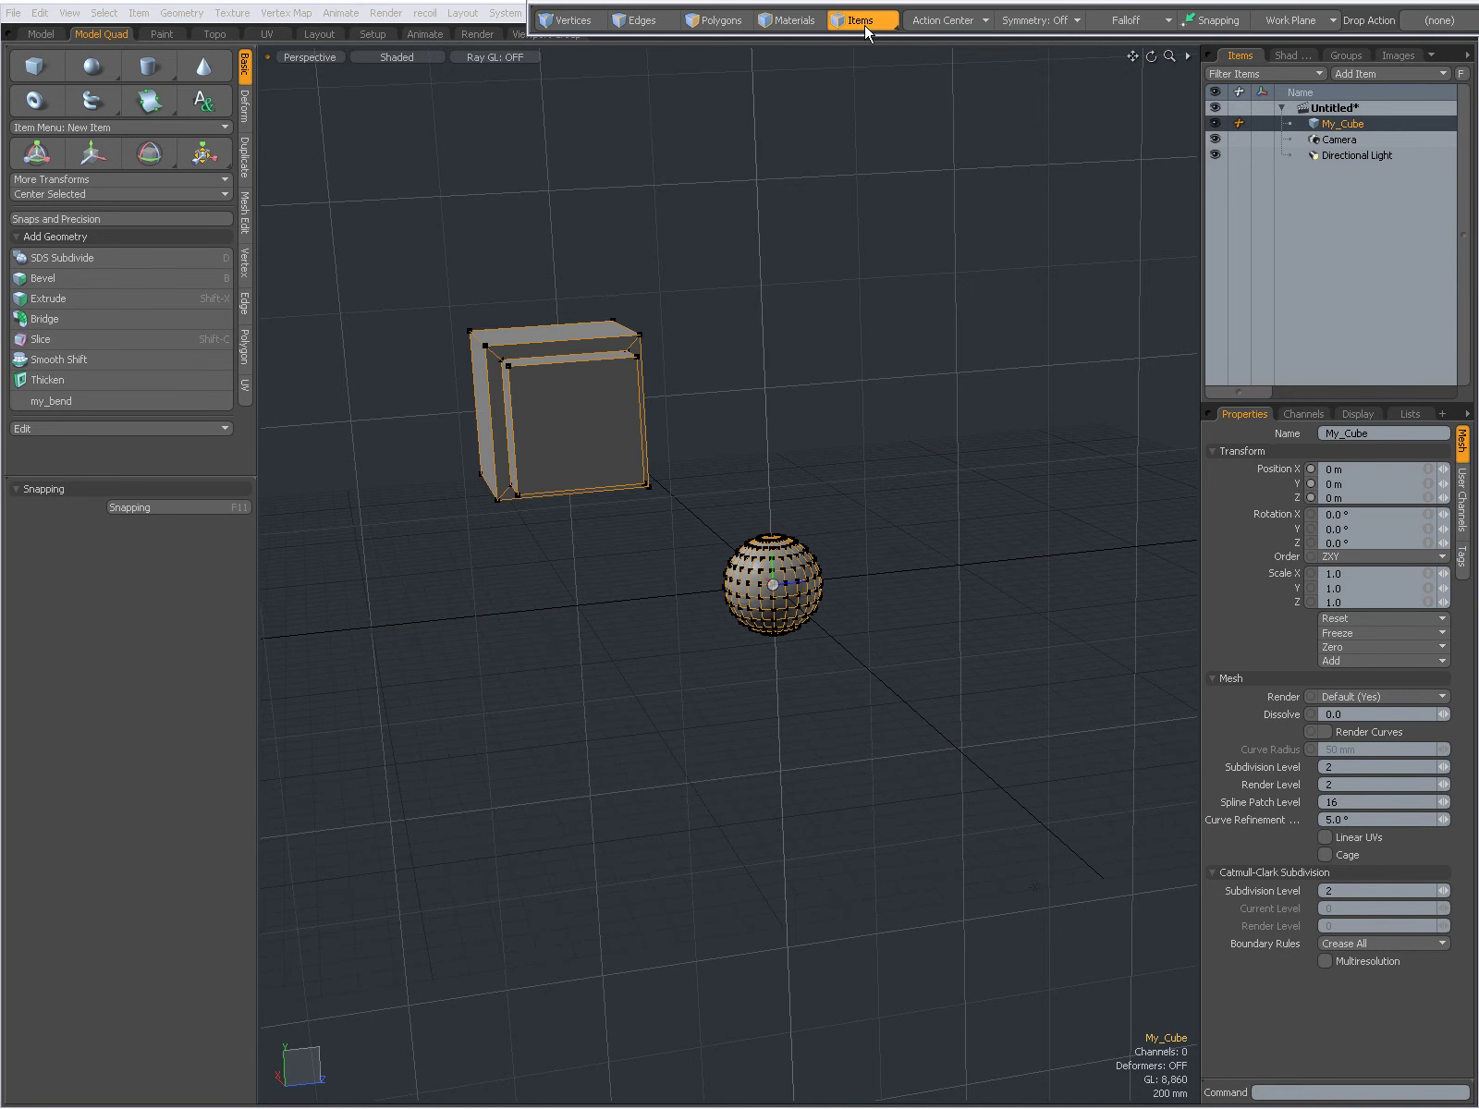
{"action": "key", "text": "w"}
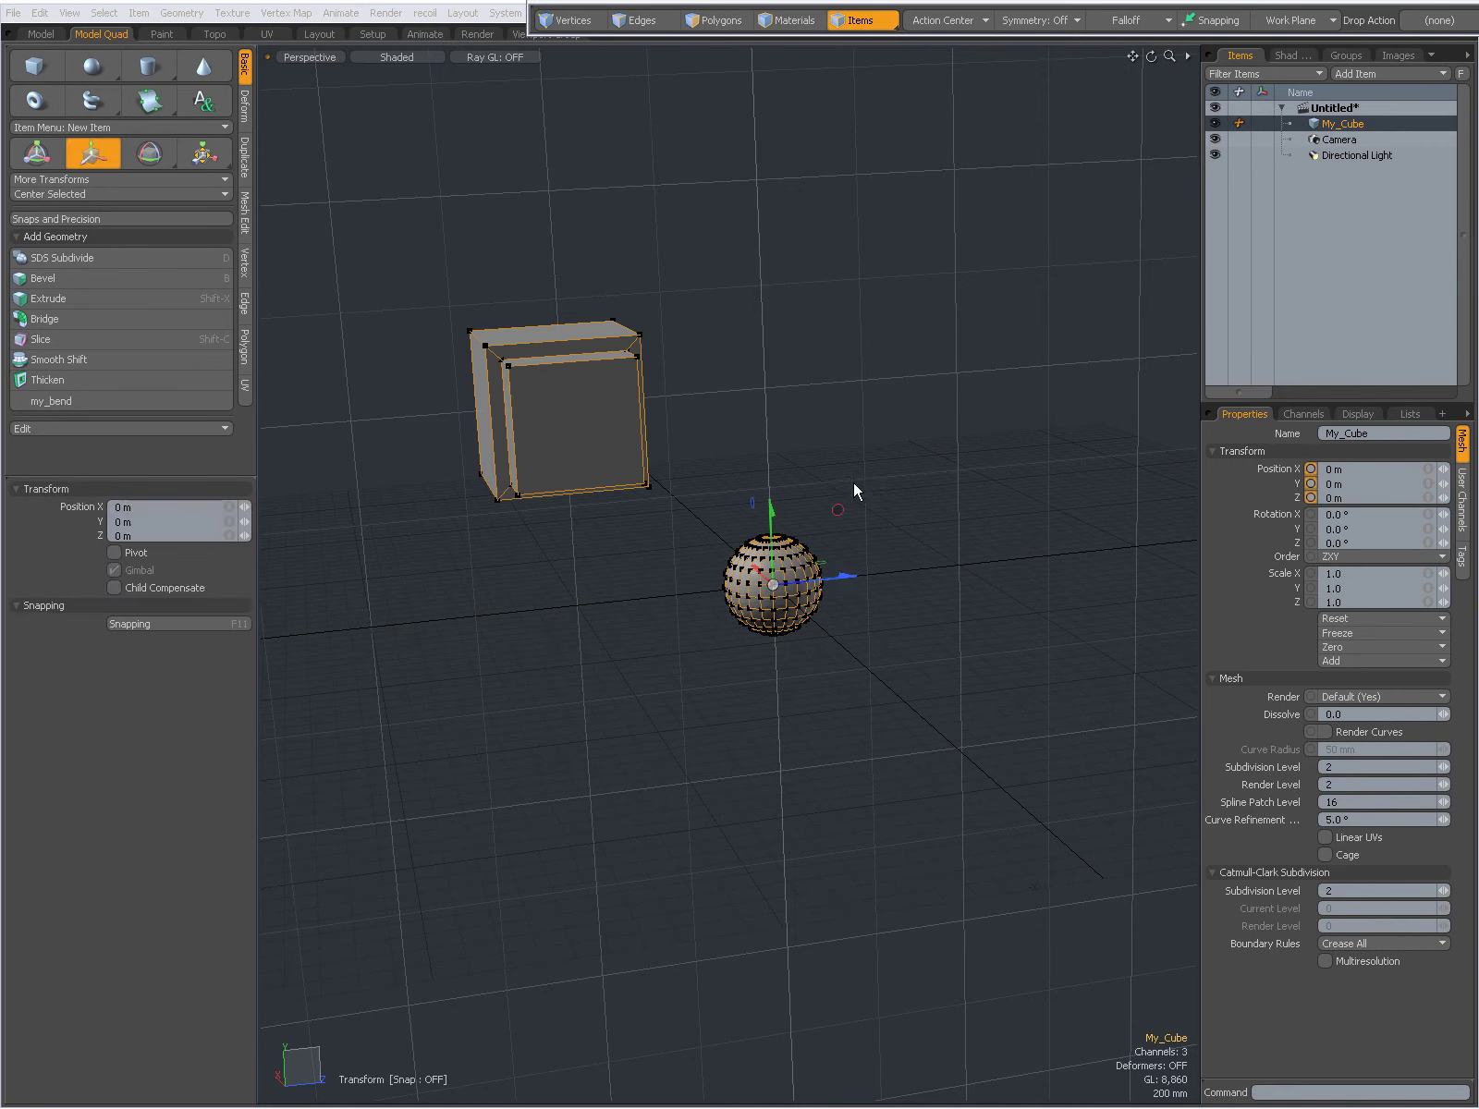
{"action": "left_click_drag", "start_coordinate": [835, 508], "coordinate": [852, 576]}
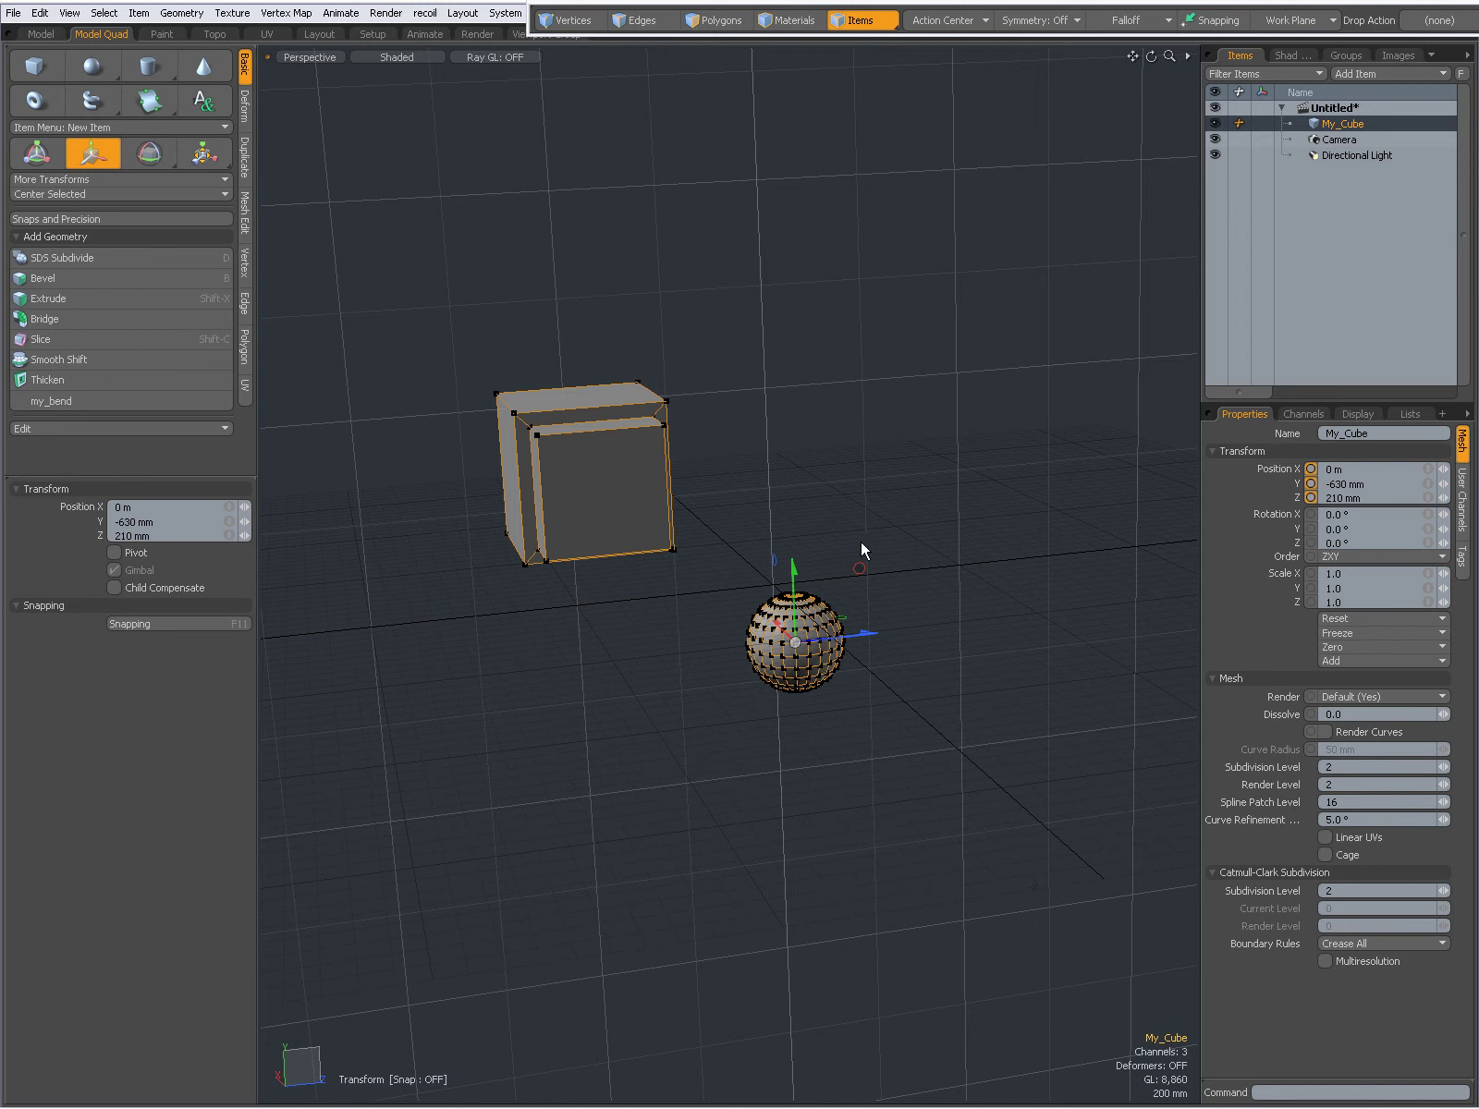
{"action": "left_click_drag", "start_coordinate": [859, 568], "coordinate": [941, 528]}
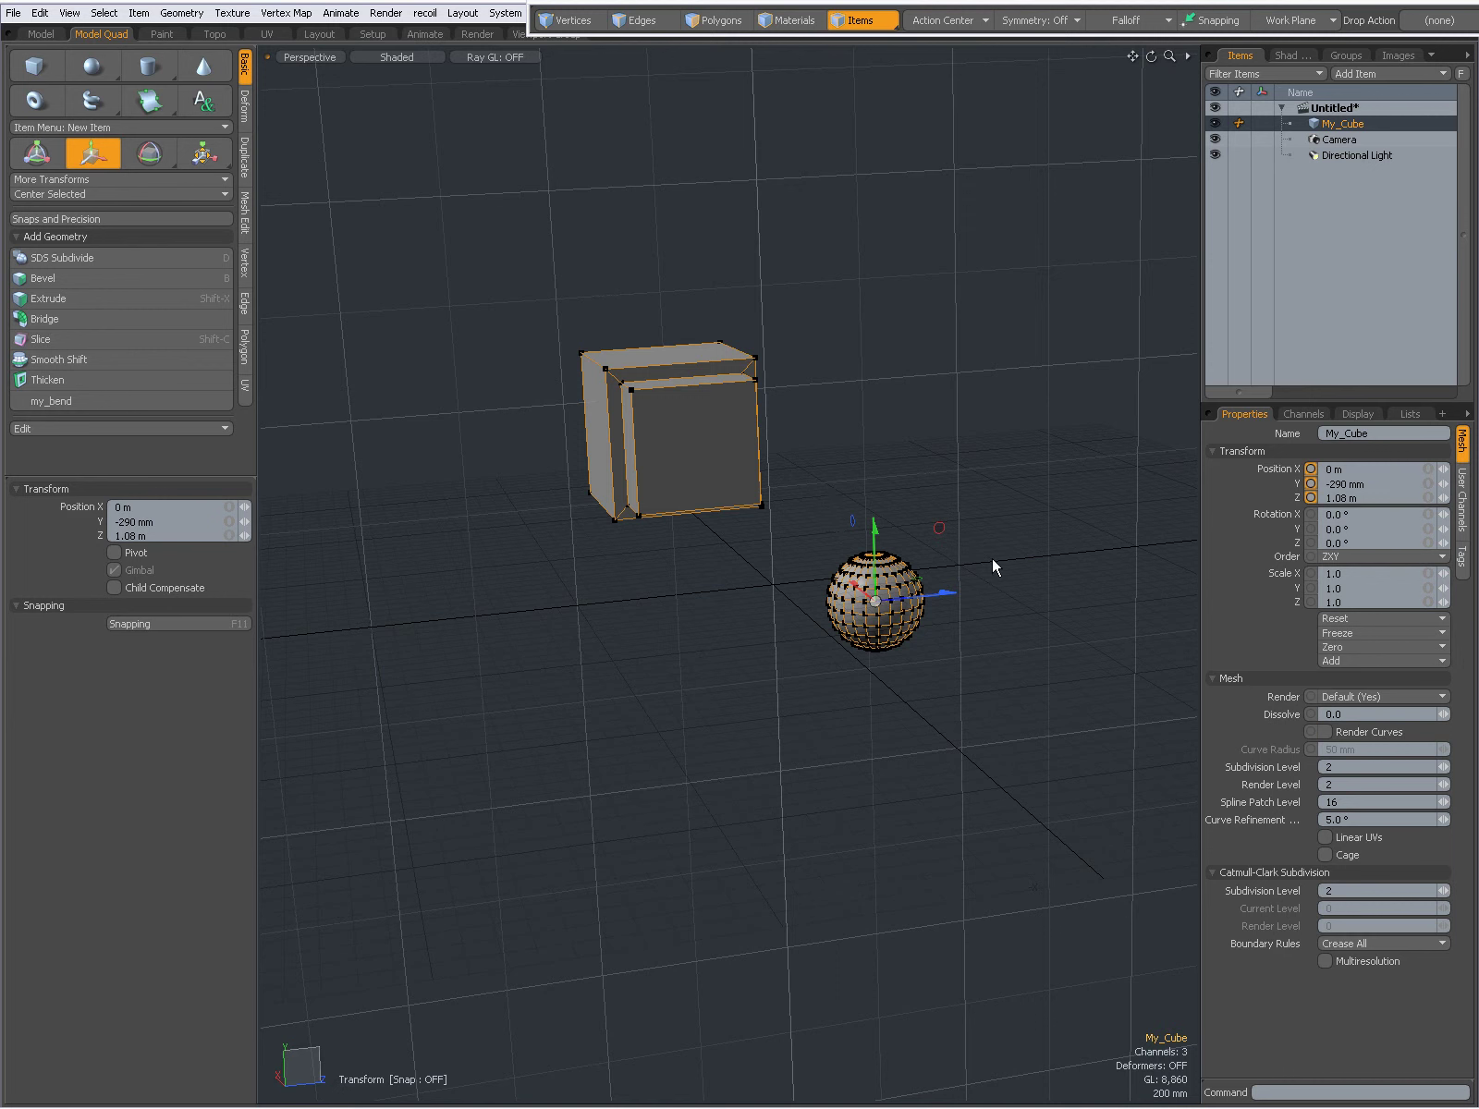
{"action": "key", "text": "q"}
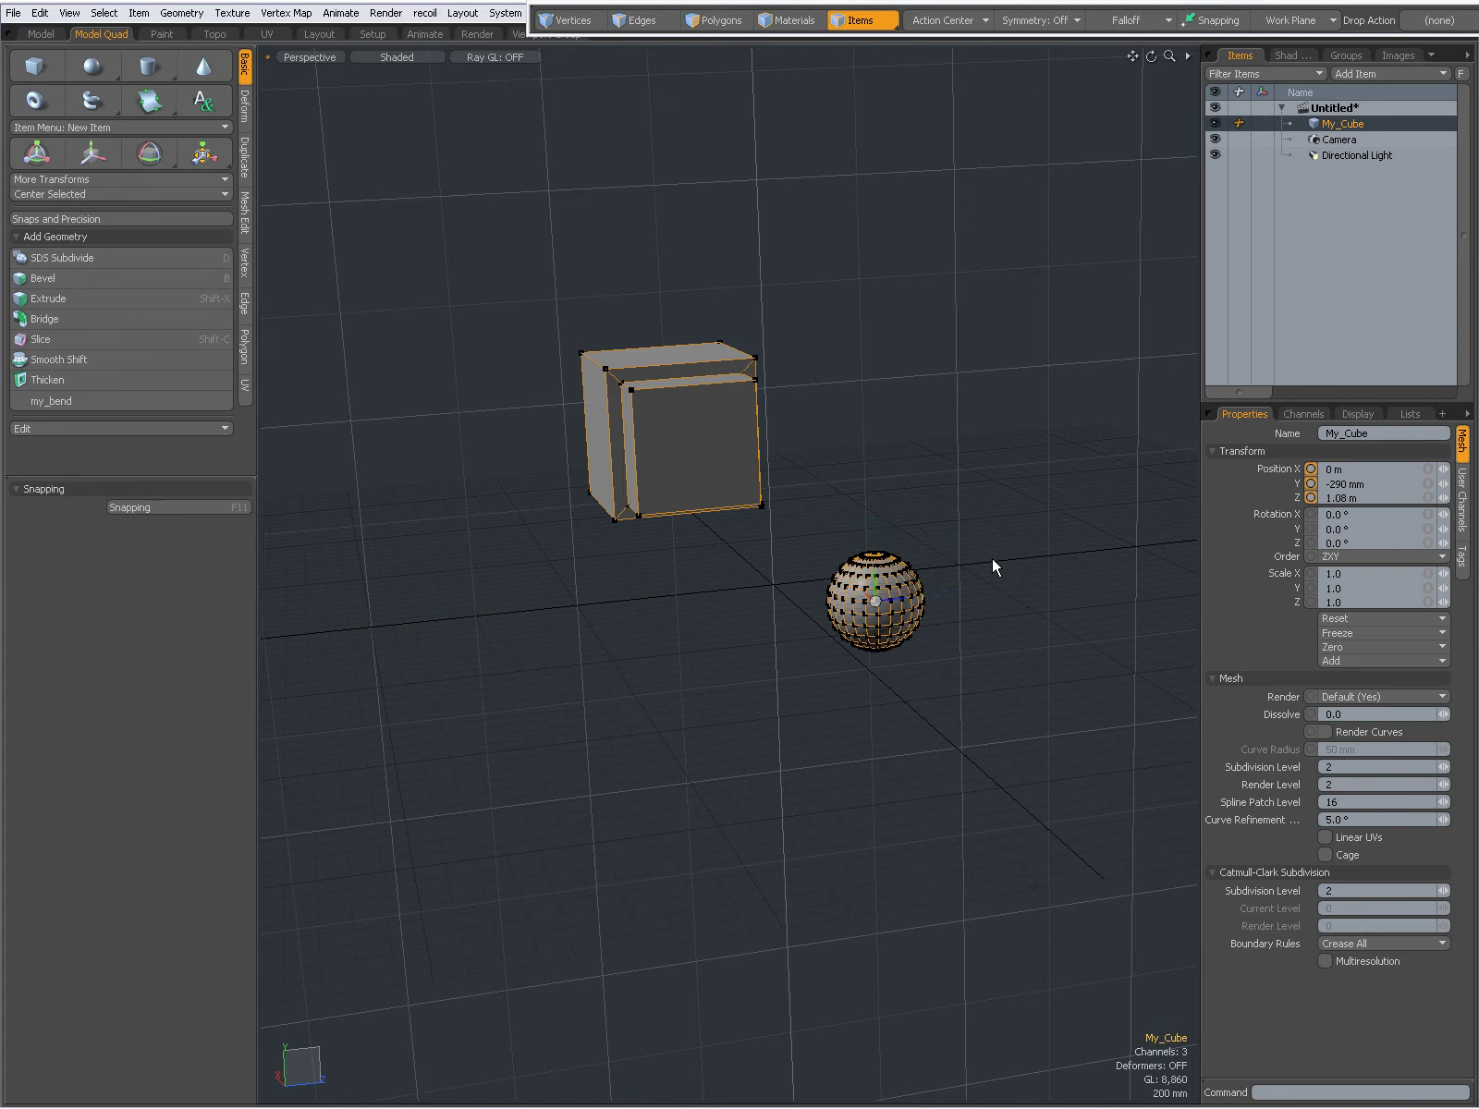
Clear the item selection, switch to polygon mode, and select the cube's front, top, and side faces one at a time
{"action": "left_click", "coordinate": [986, 462]}
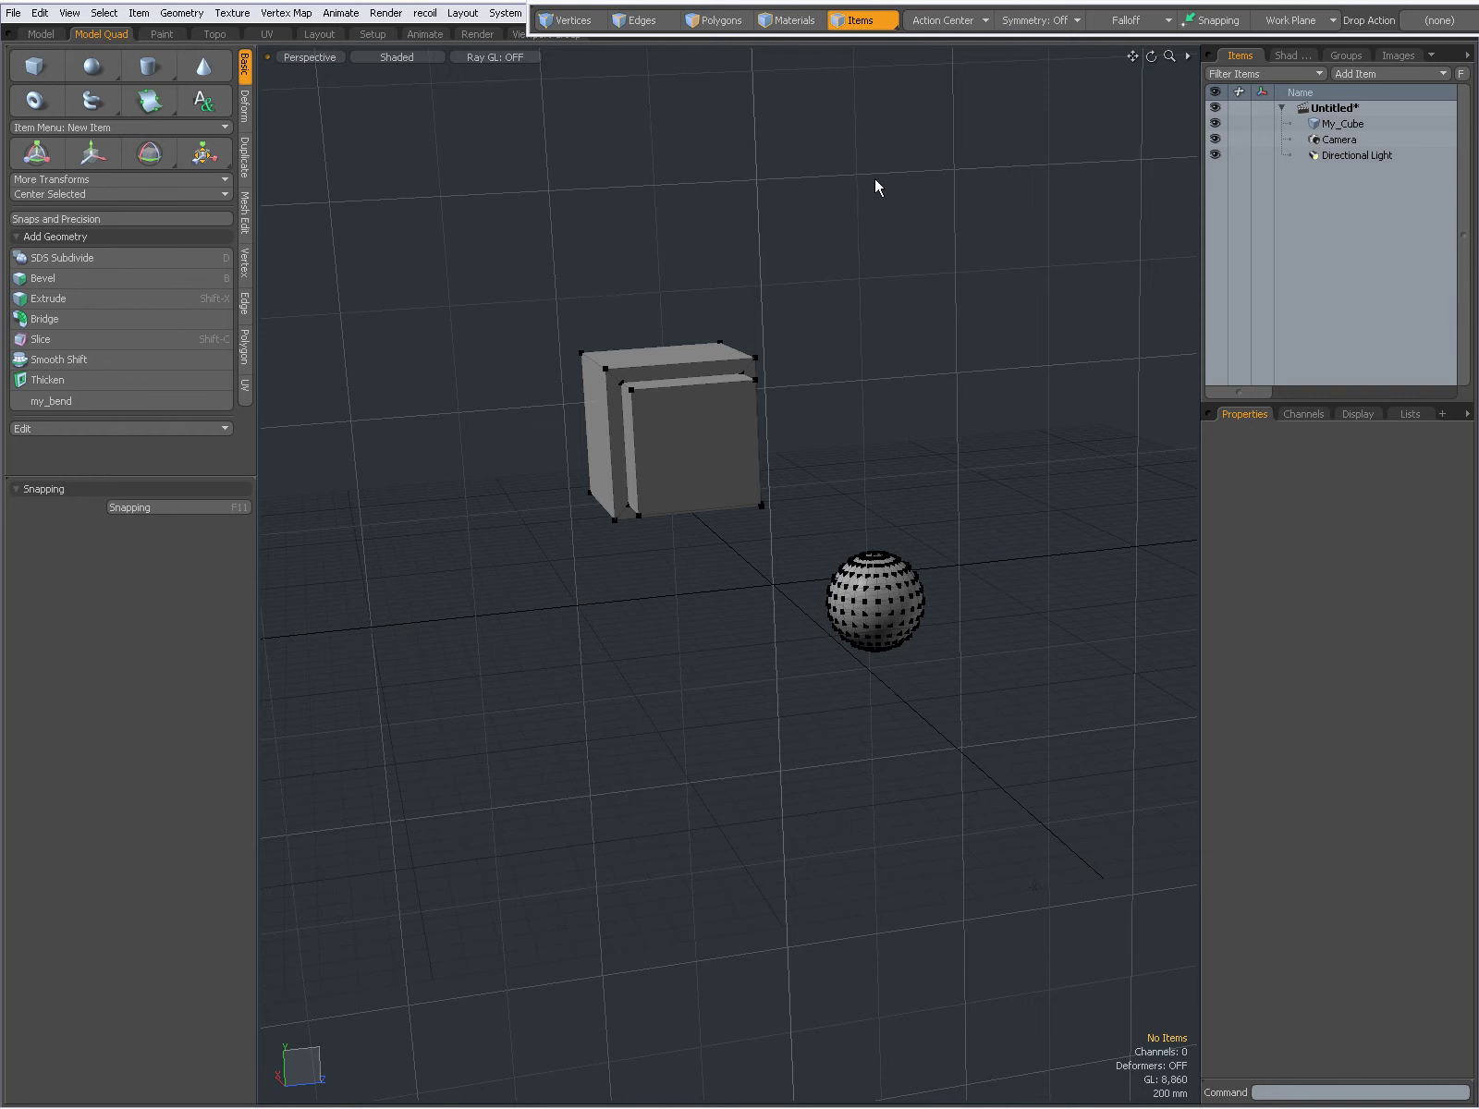
{"action": "left_click", "coordinate": [721, 20]}
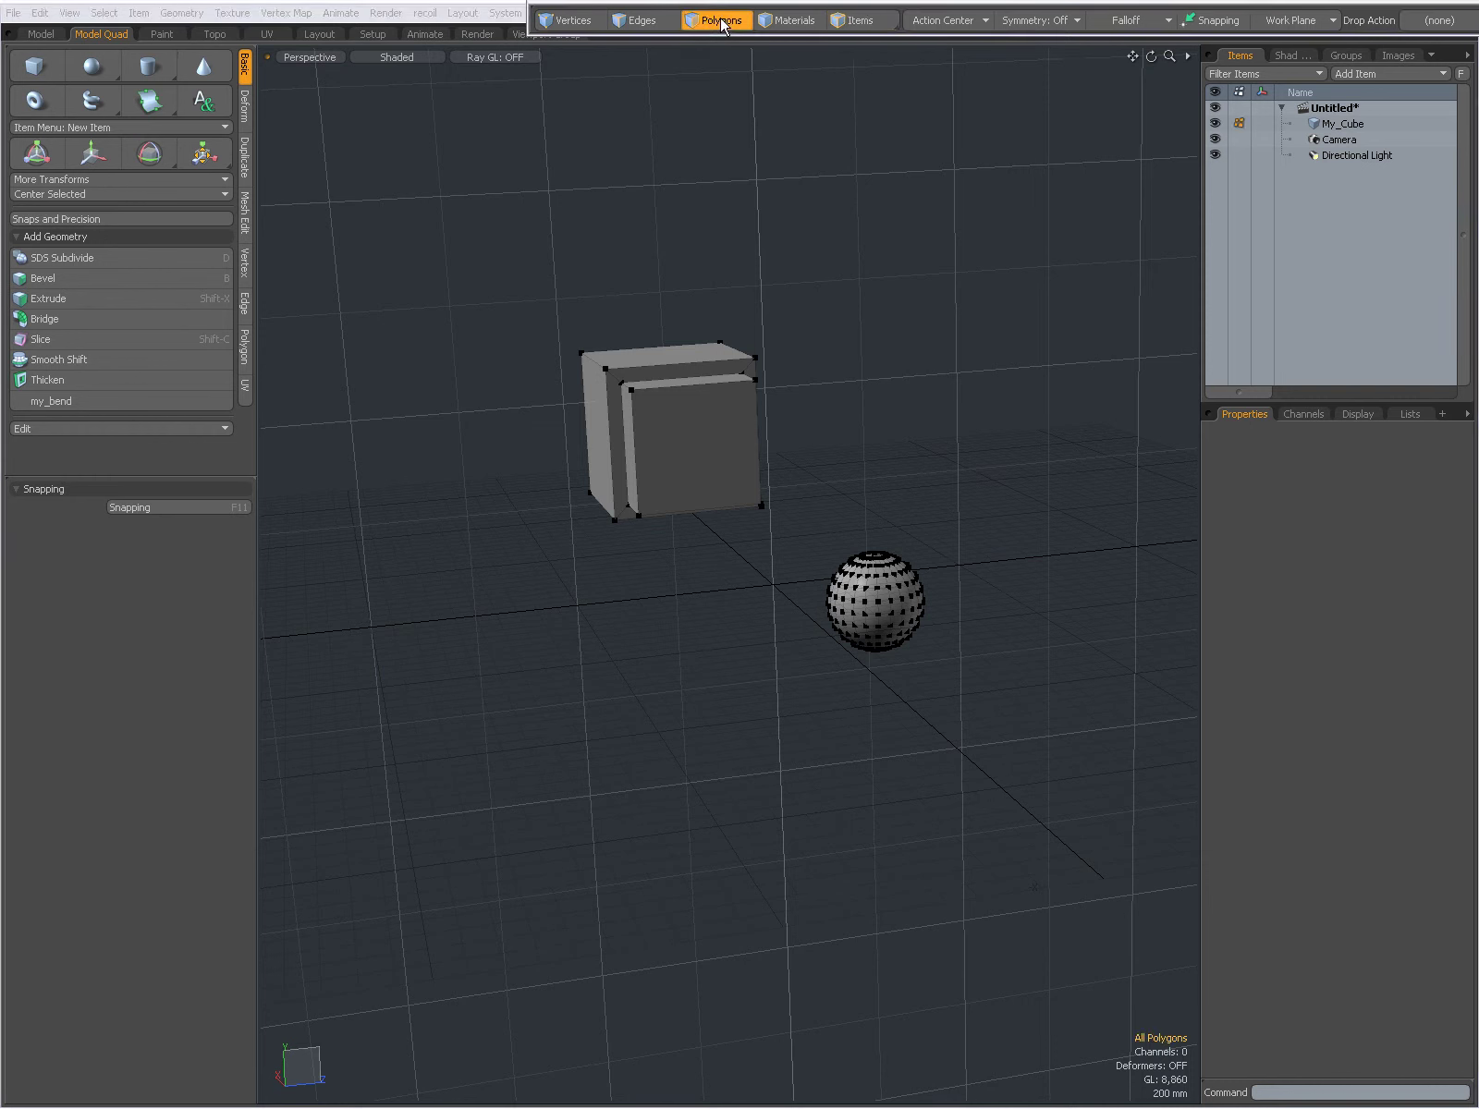
{"action": "left_click", "coordinate": [698, 422]}
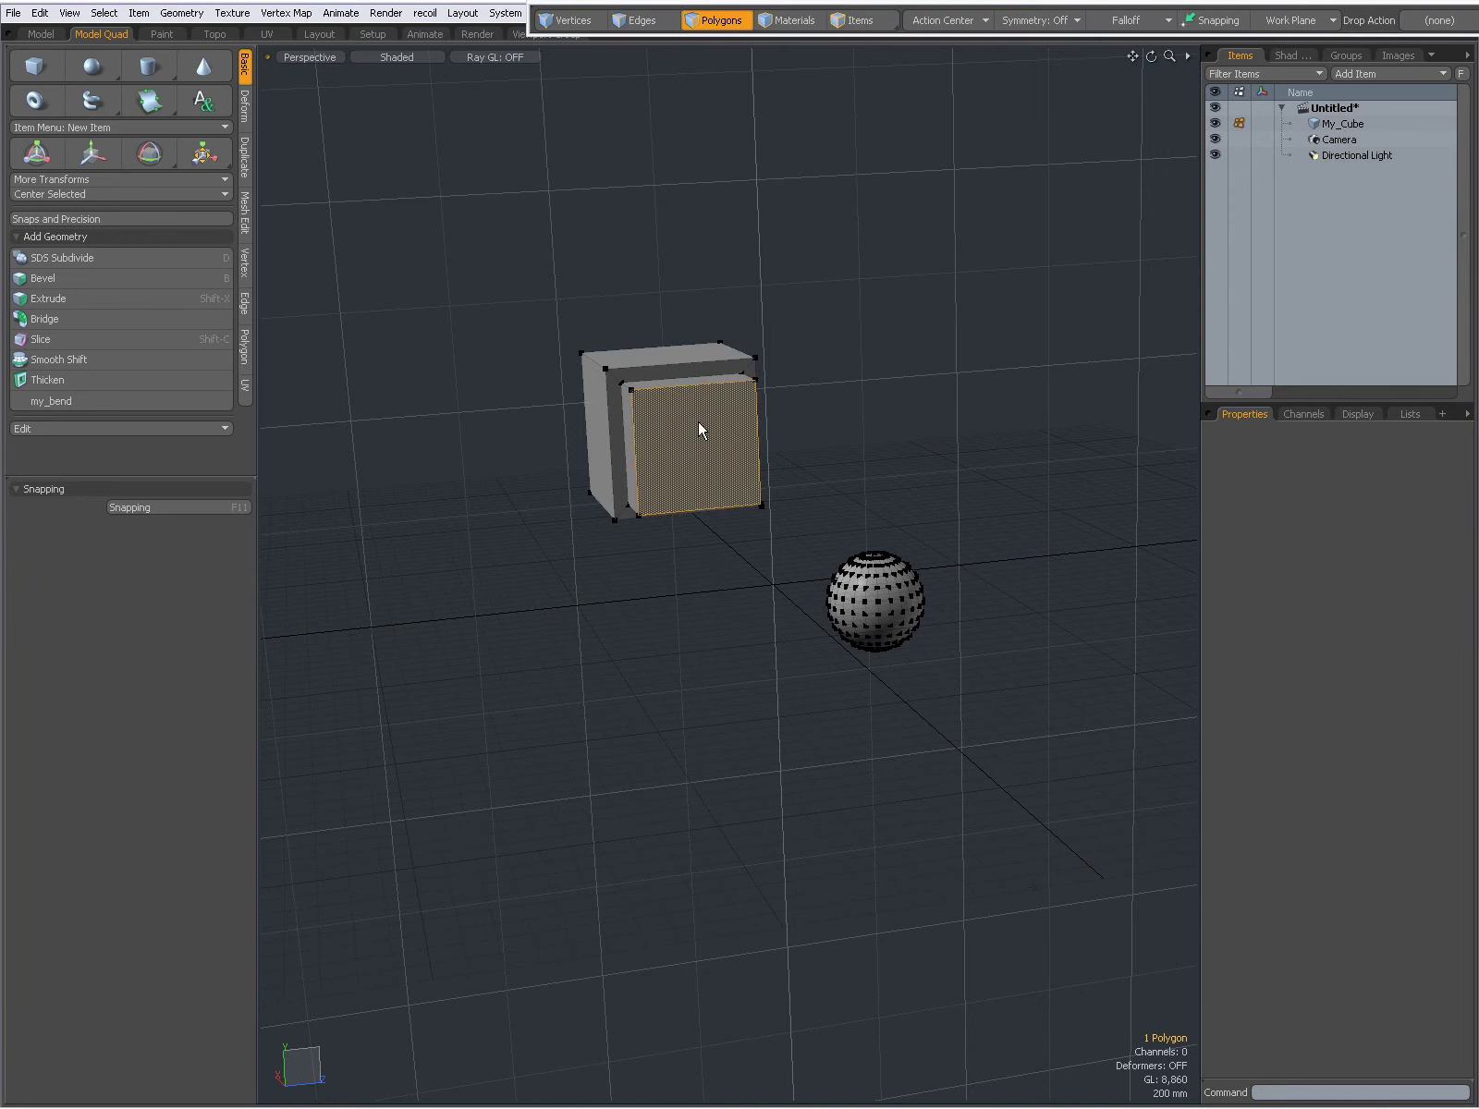
{"action": "left_click", "coordinate": [687, 348]}
{"action": "left_click", "coordinate": [590, 411]}
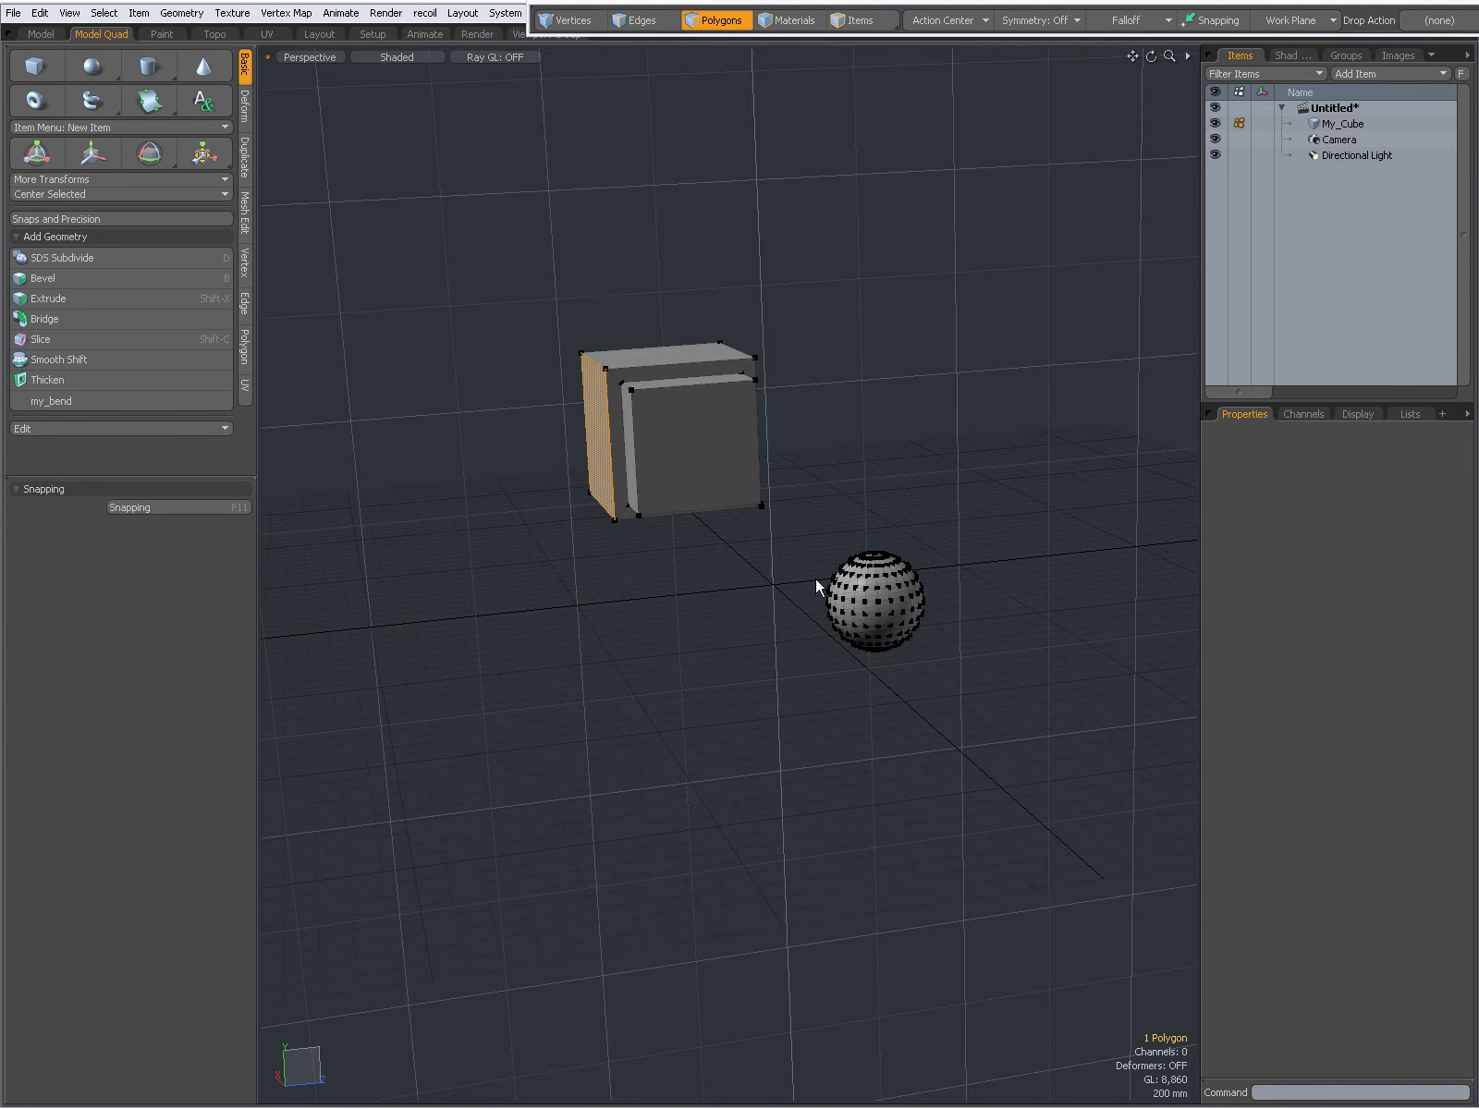
Select one sphere polygon and the cube's facing side polygon, bridge them with 1 segment in Curve mode, and drop the tool
{"action": "left_click", "coordinate": [865, 590]}
{"action": "left_click_drag", "start_coordinate": [864, 590], "coordinate": [1005, 687], "text": "ctrl+alt"}
{"action": "left_click_drag", "start_coordinate": [840, 585], "coordinate": [711, 657], "text": "ctrl+alt"}
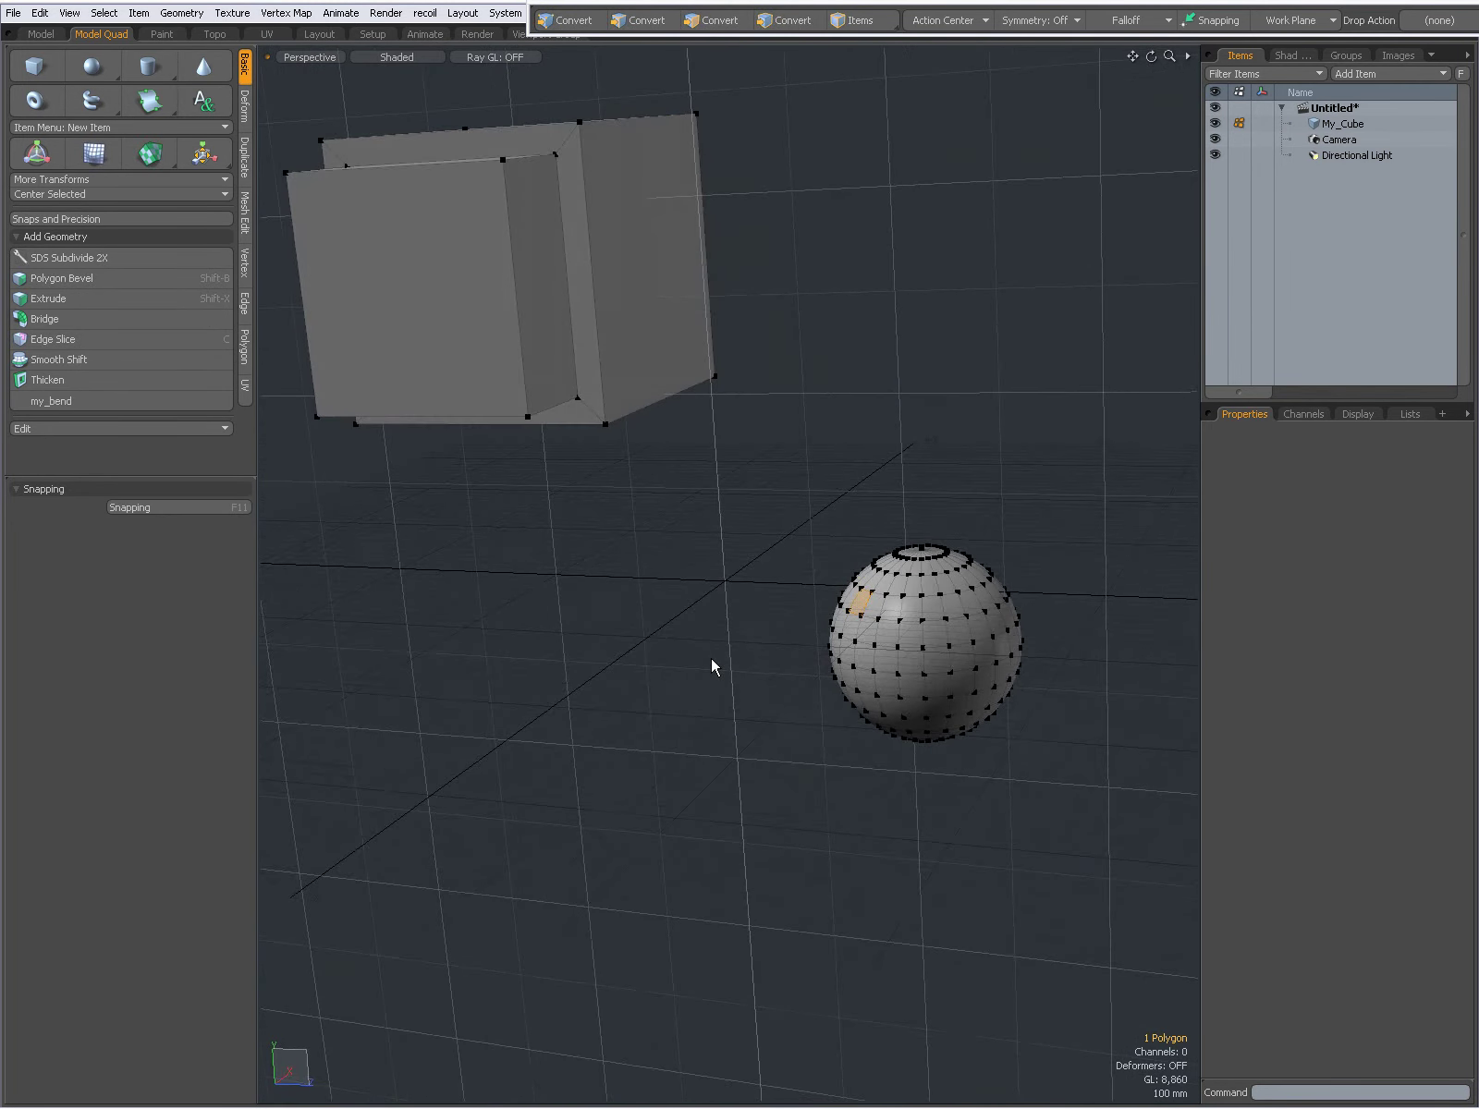
{"action": "left_click", "coordinate": [658, 319], "text": "shift"}
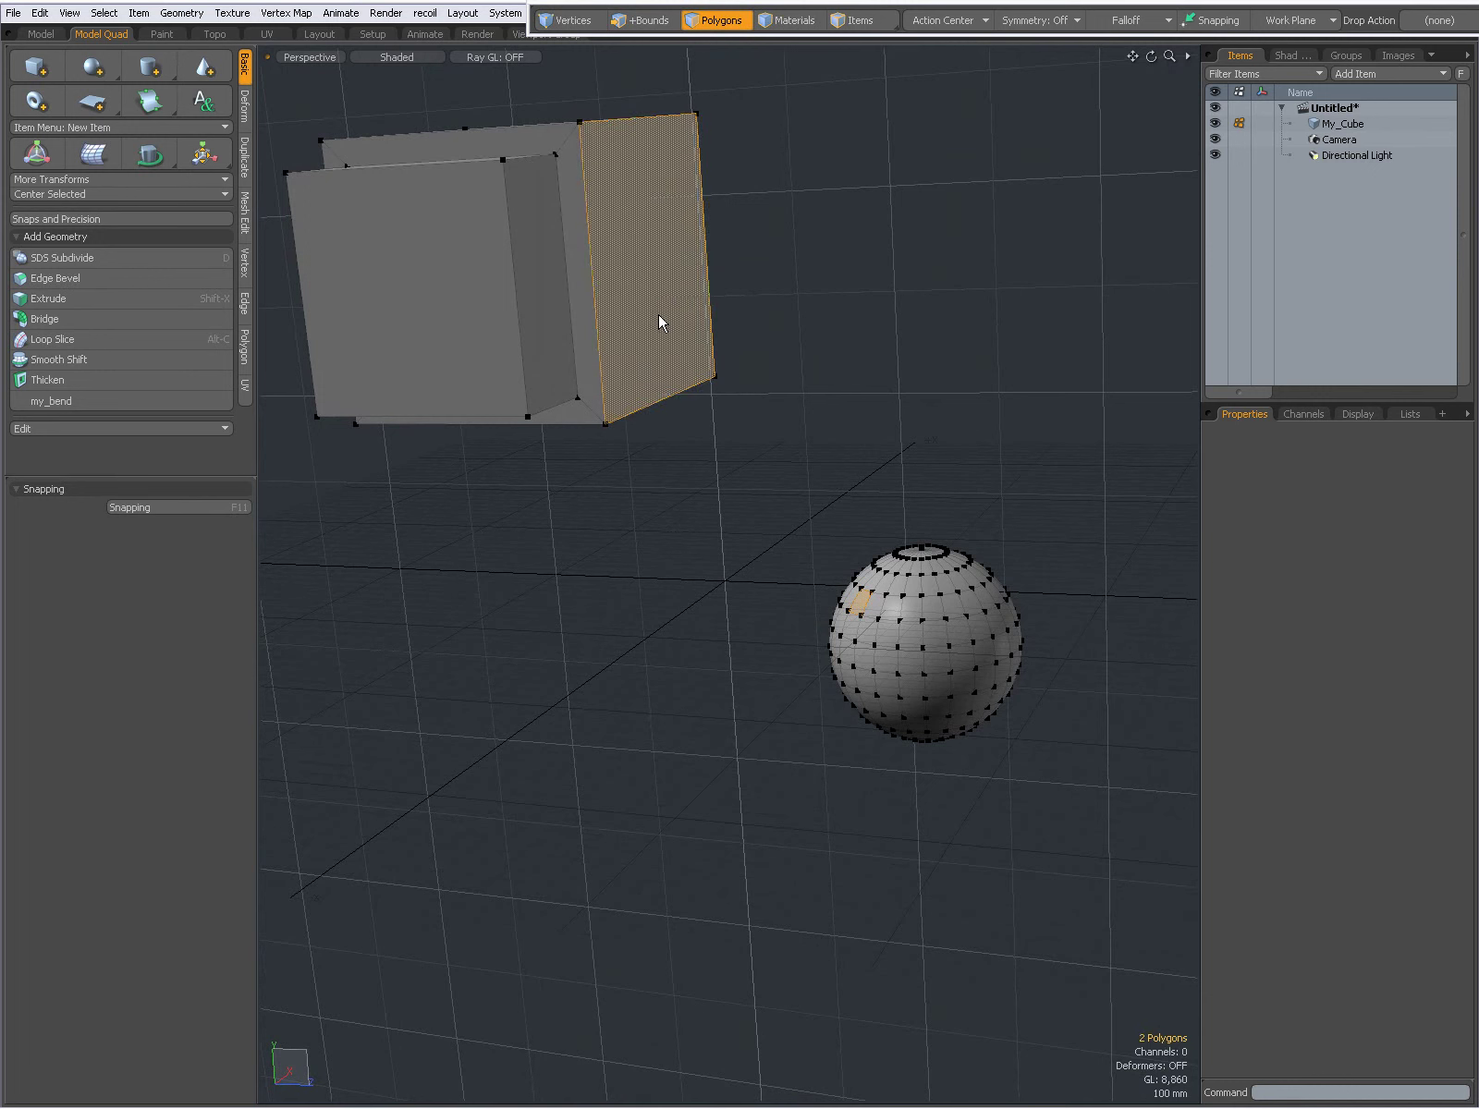
{"action": "right_click", "coordinate": [649, 308]}
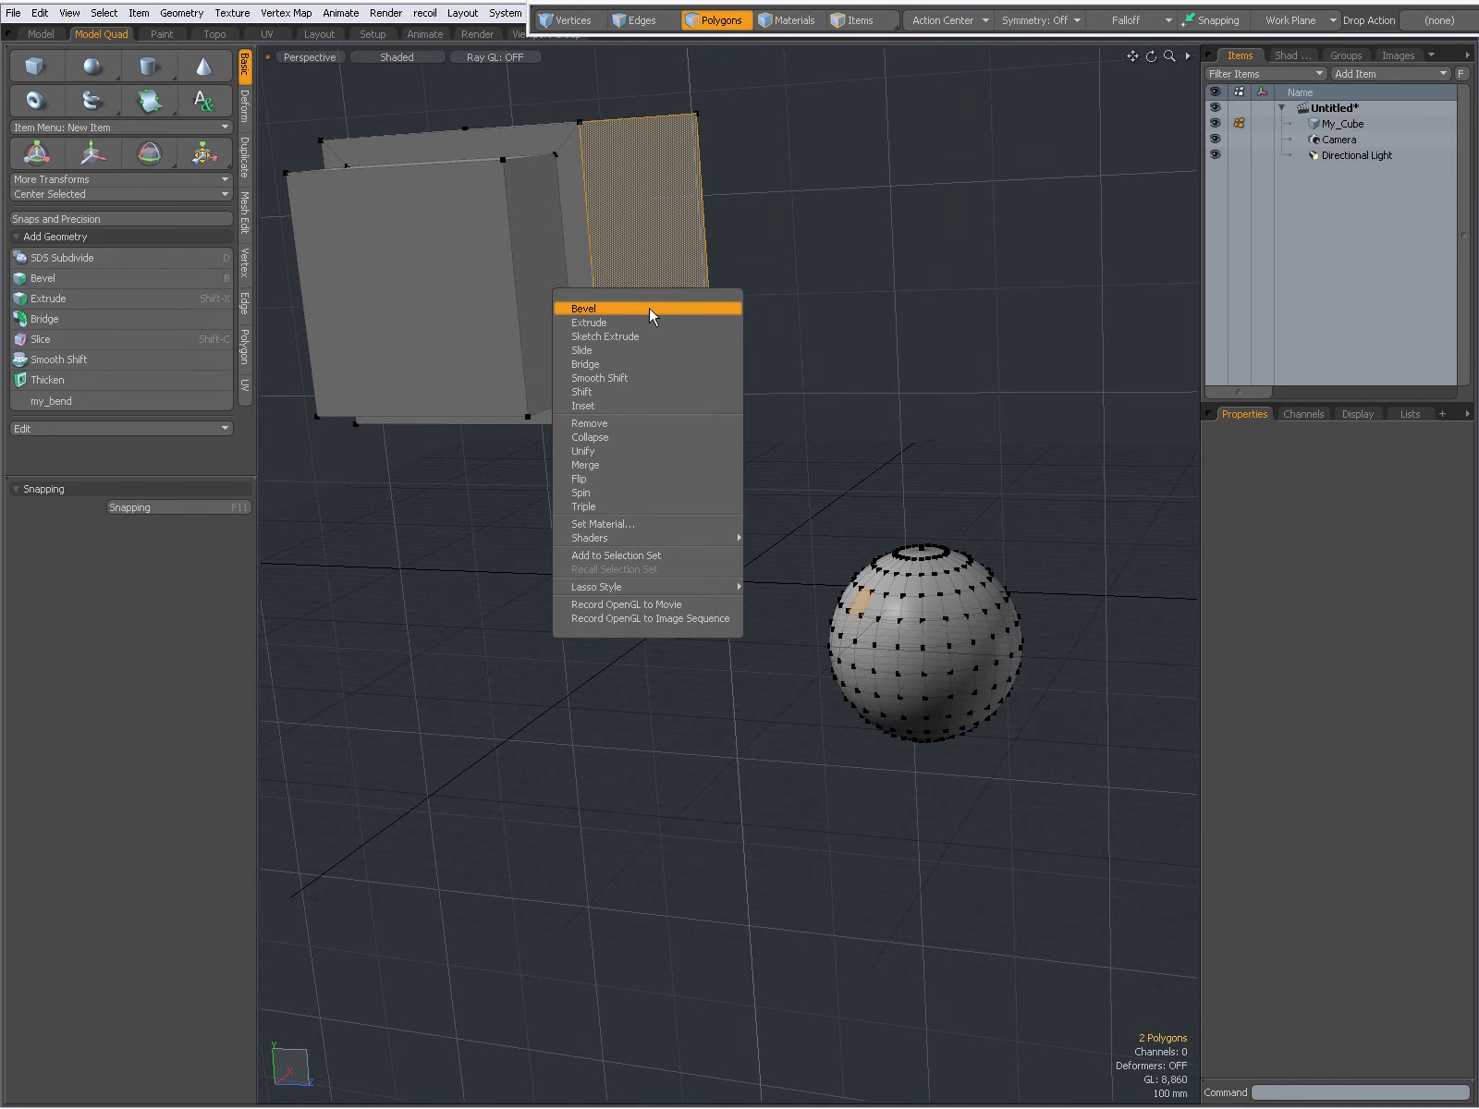
{"action": "left_click", "coordinate": [621, 364]}
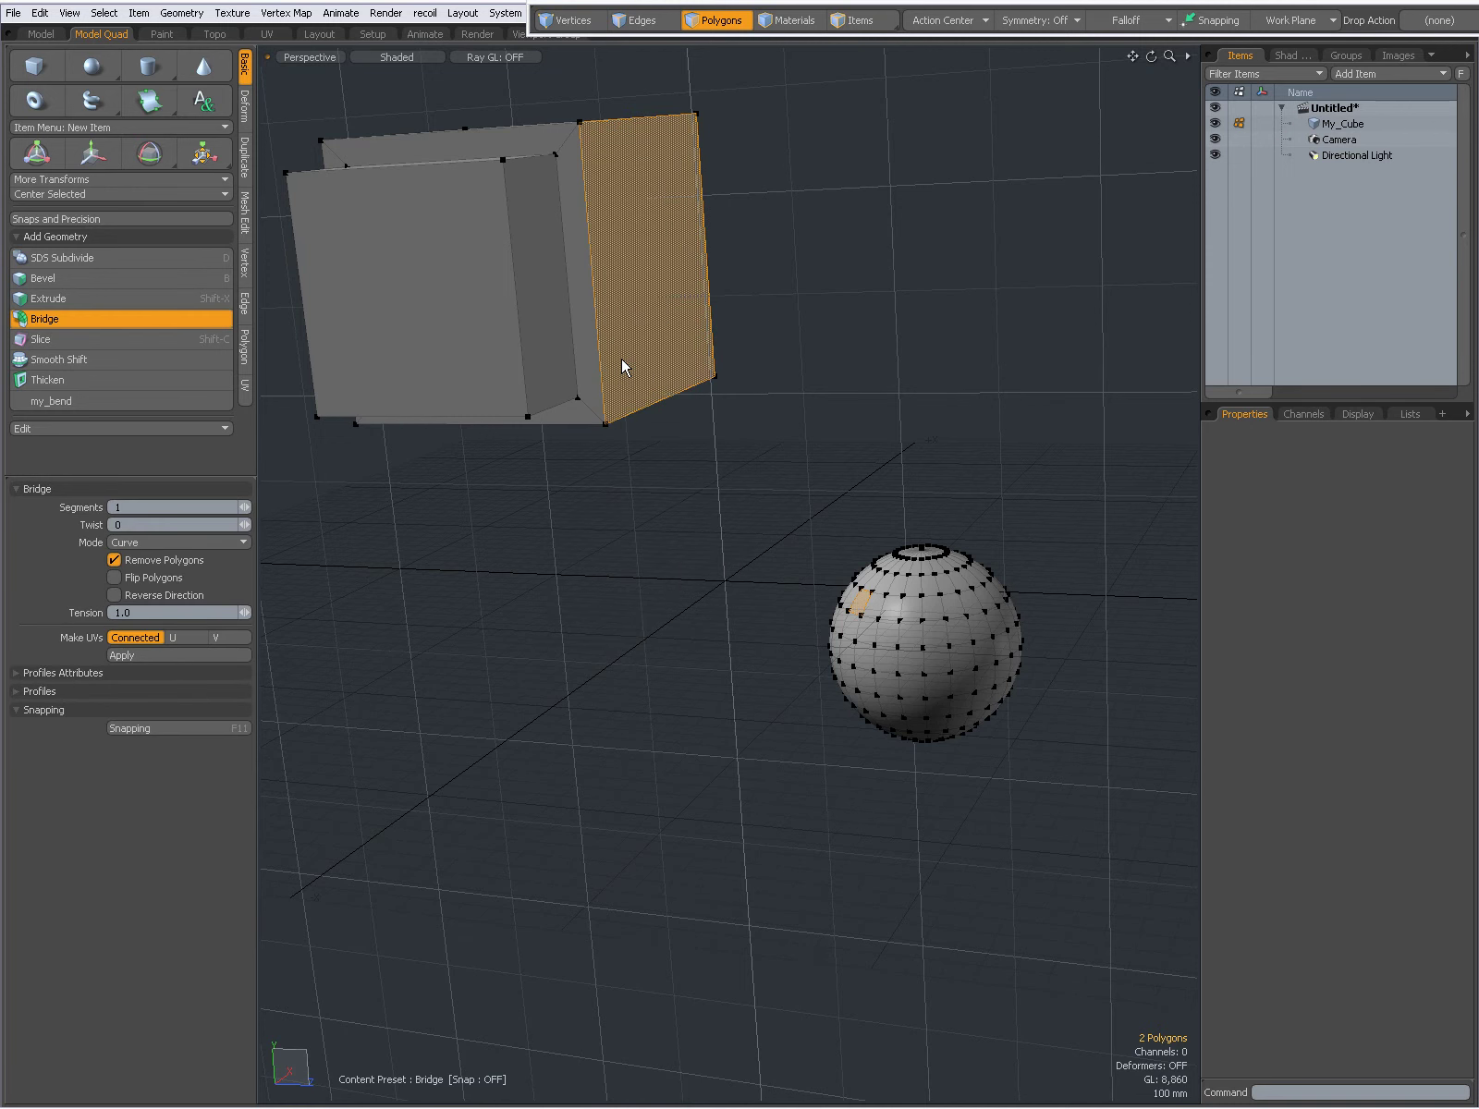
{"action": "left_click", "coordinate": [882, 357]}
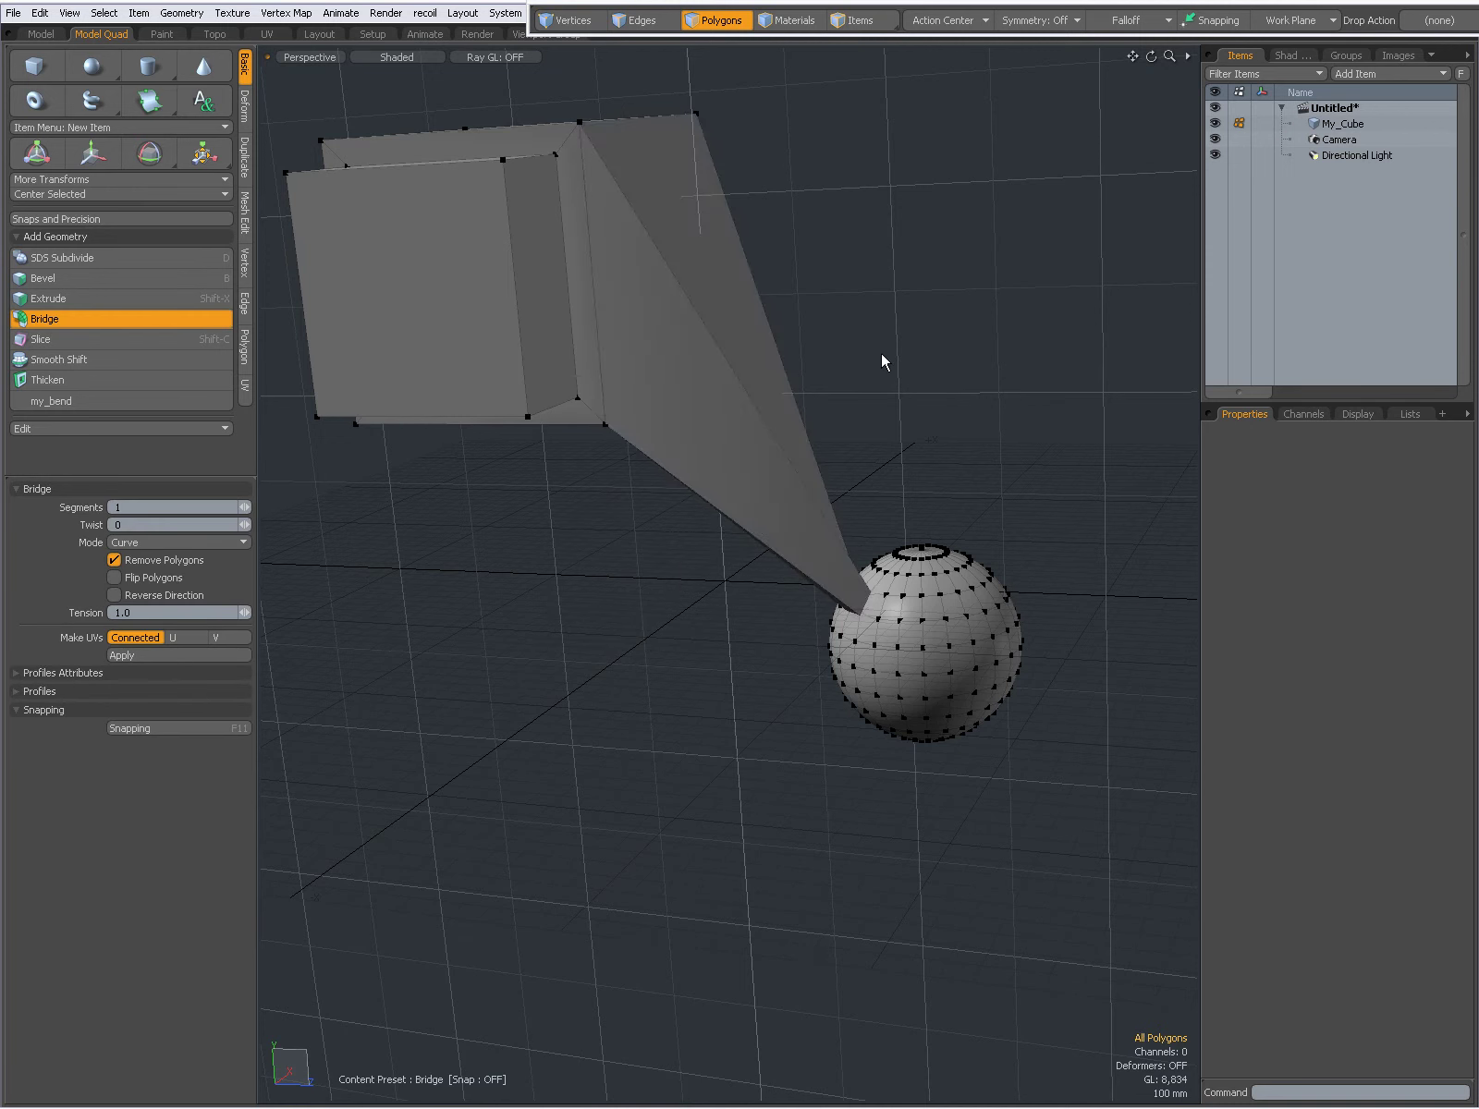
{"action": "key", "text": "space"}
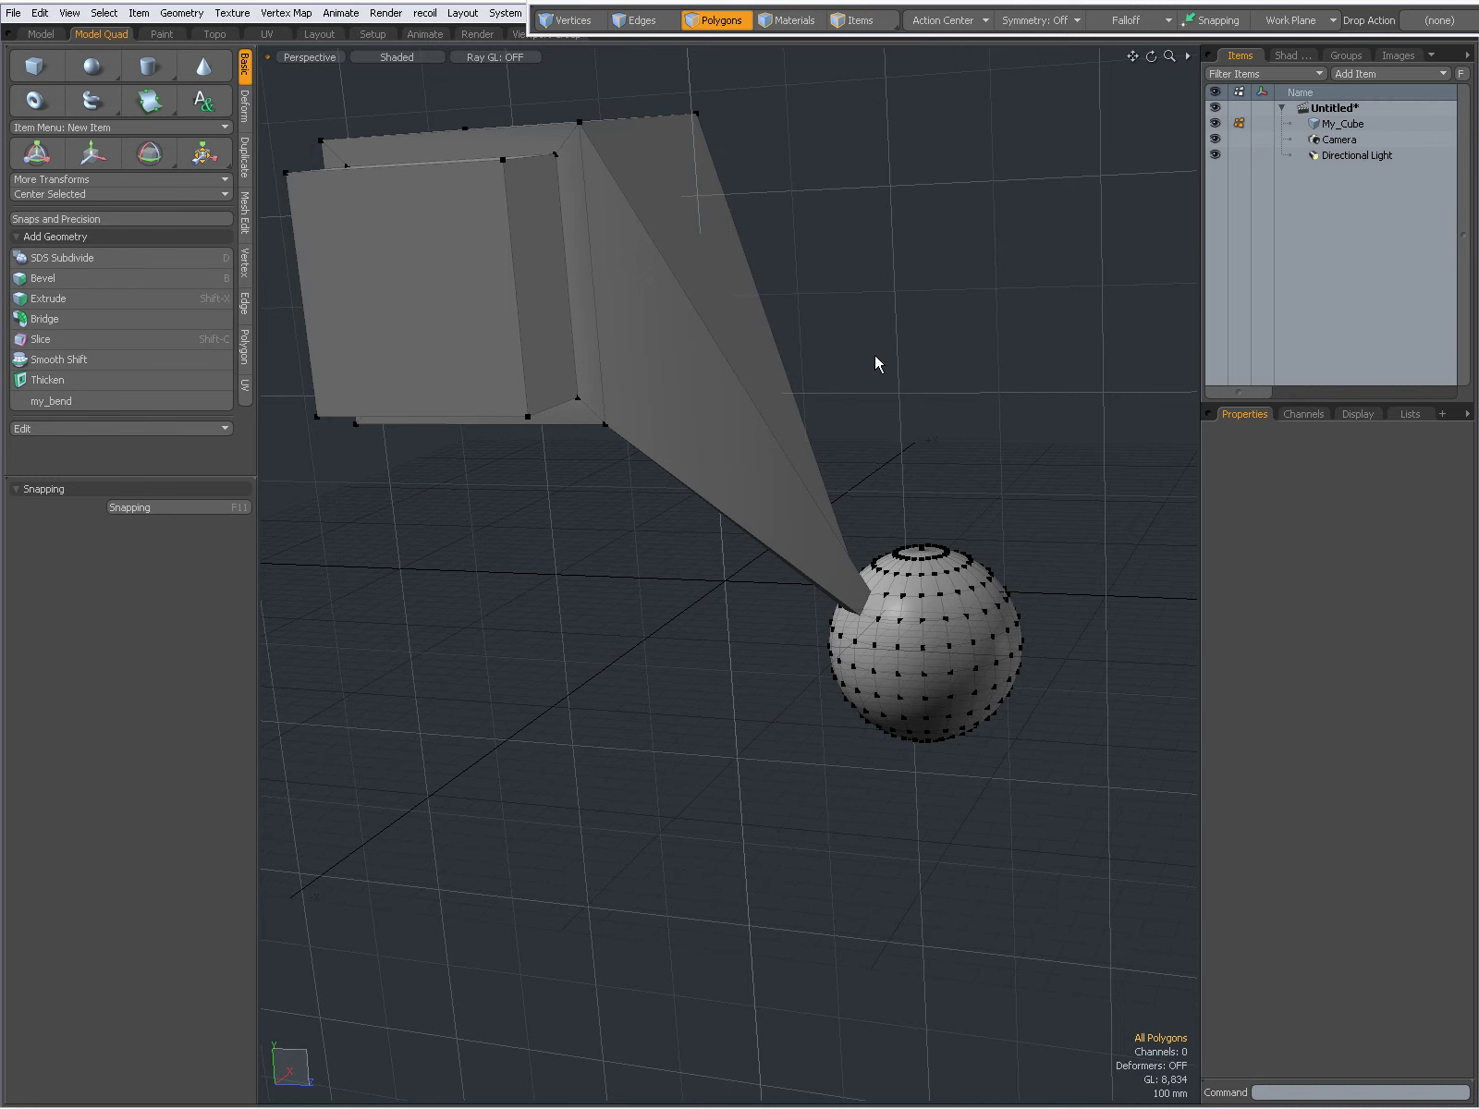
Select all polygons connected to the sphere in the bridged mesh, then clear the selection
{"action": "scroll", "coordinate": [966, 455], "scroll_direction": "down", "scroll_amount": 3}
{"action": "mouse_move", "coordinate": [966, 455]}
{"action": "left_mouse_down", "text": "alt"}
{"action": "mouse_move", "coordinate": [920, 421]}
{"action": "mouse_move", "coordinate": [959, 460]}
{"action": "left_mouse_up", "text": "alt"}
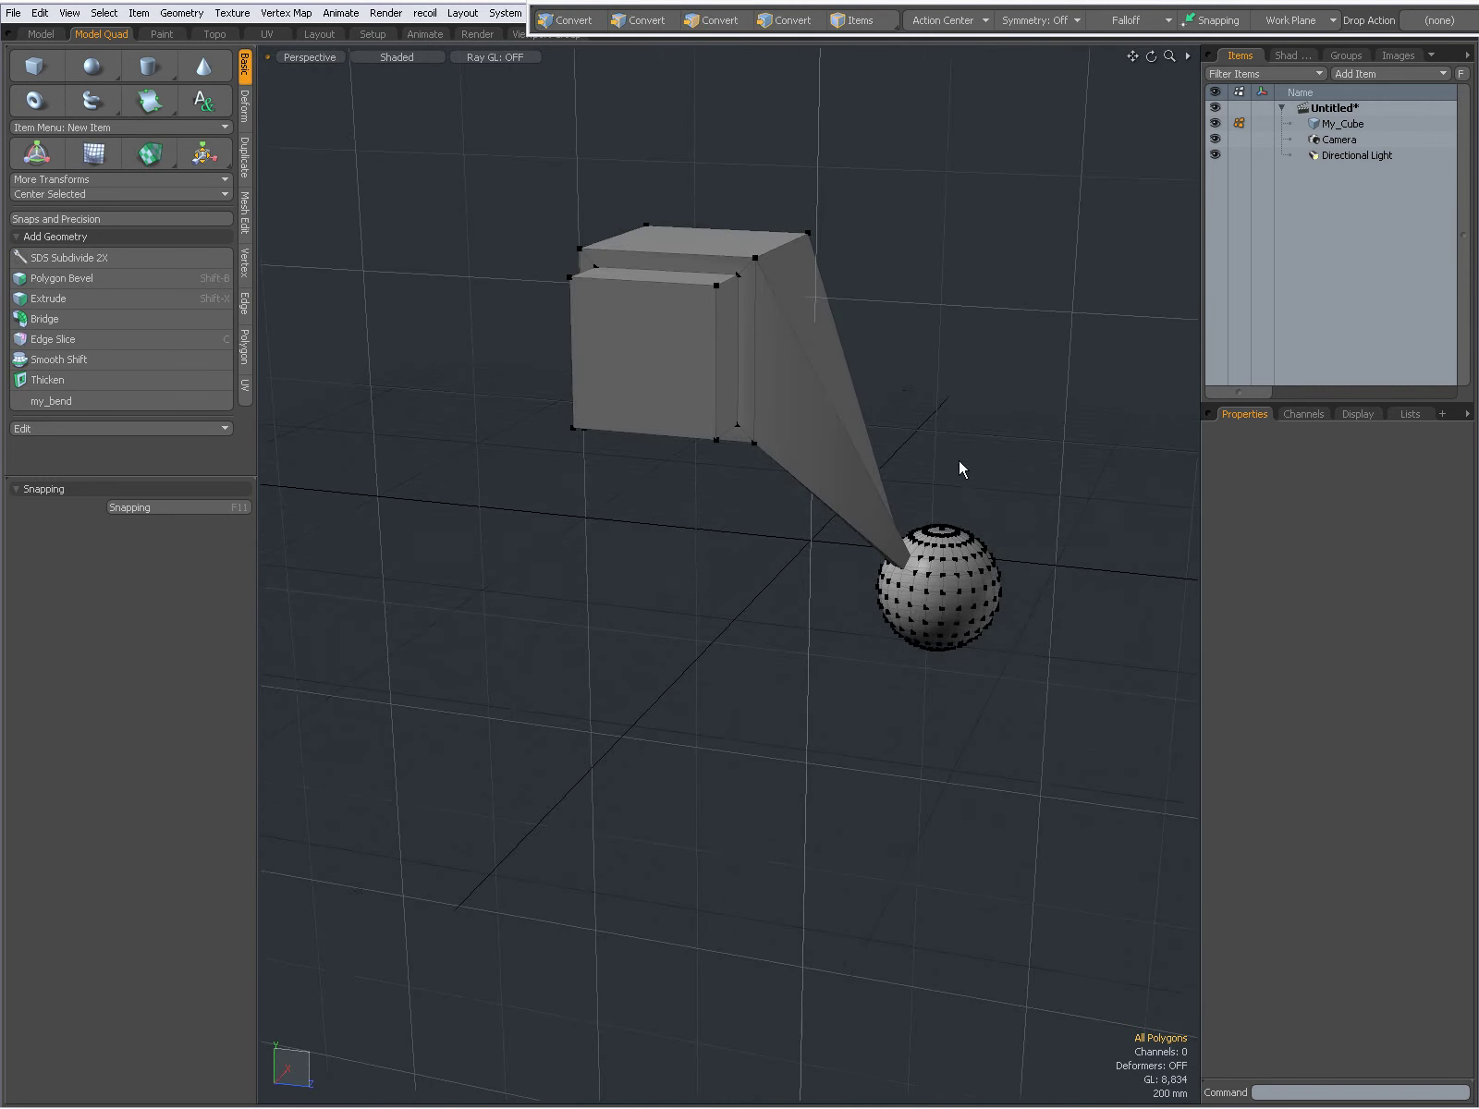
{"action": "double_click", "coordinate": [947, 584]}
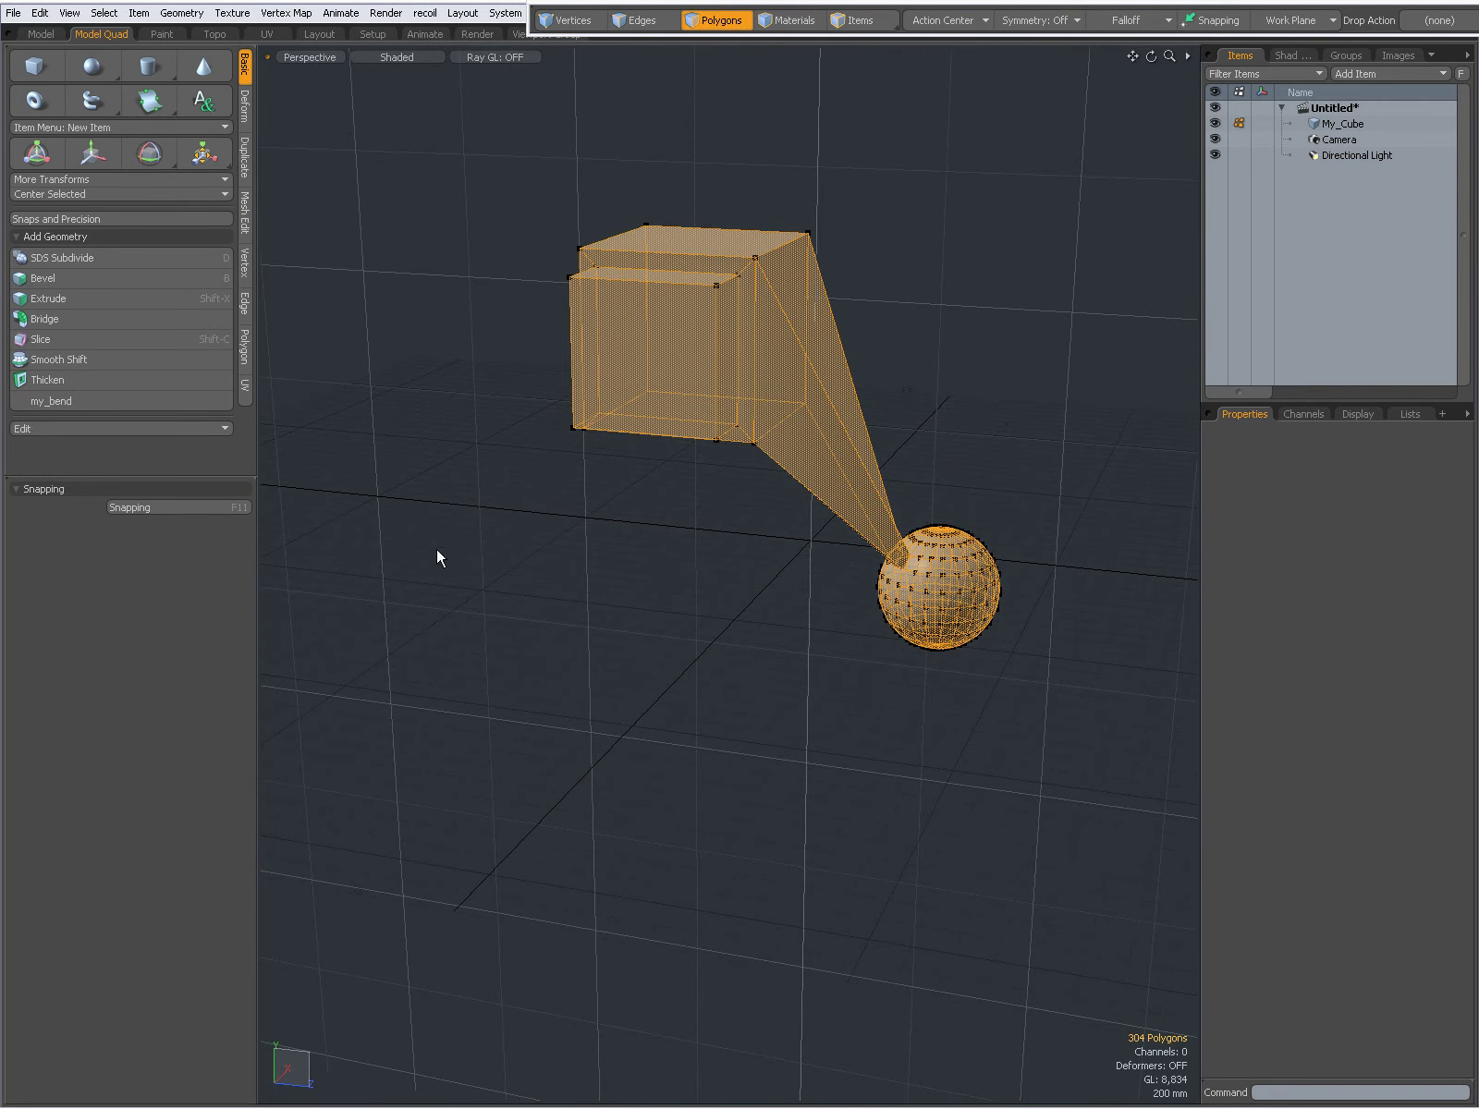
{"action": "left_click", "coordinate": [995, 413]}
Toggle subdivision surfaces on and off for the whole bridged mesh
{"action": "key", "text": "Tab"}
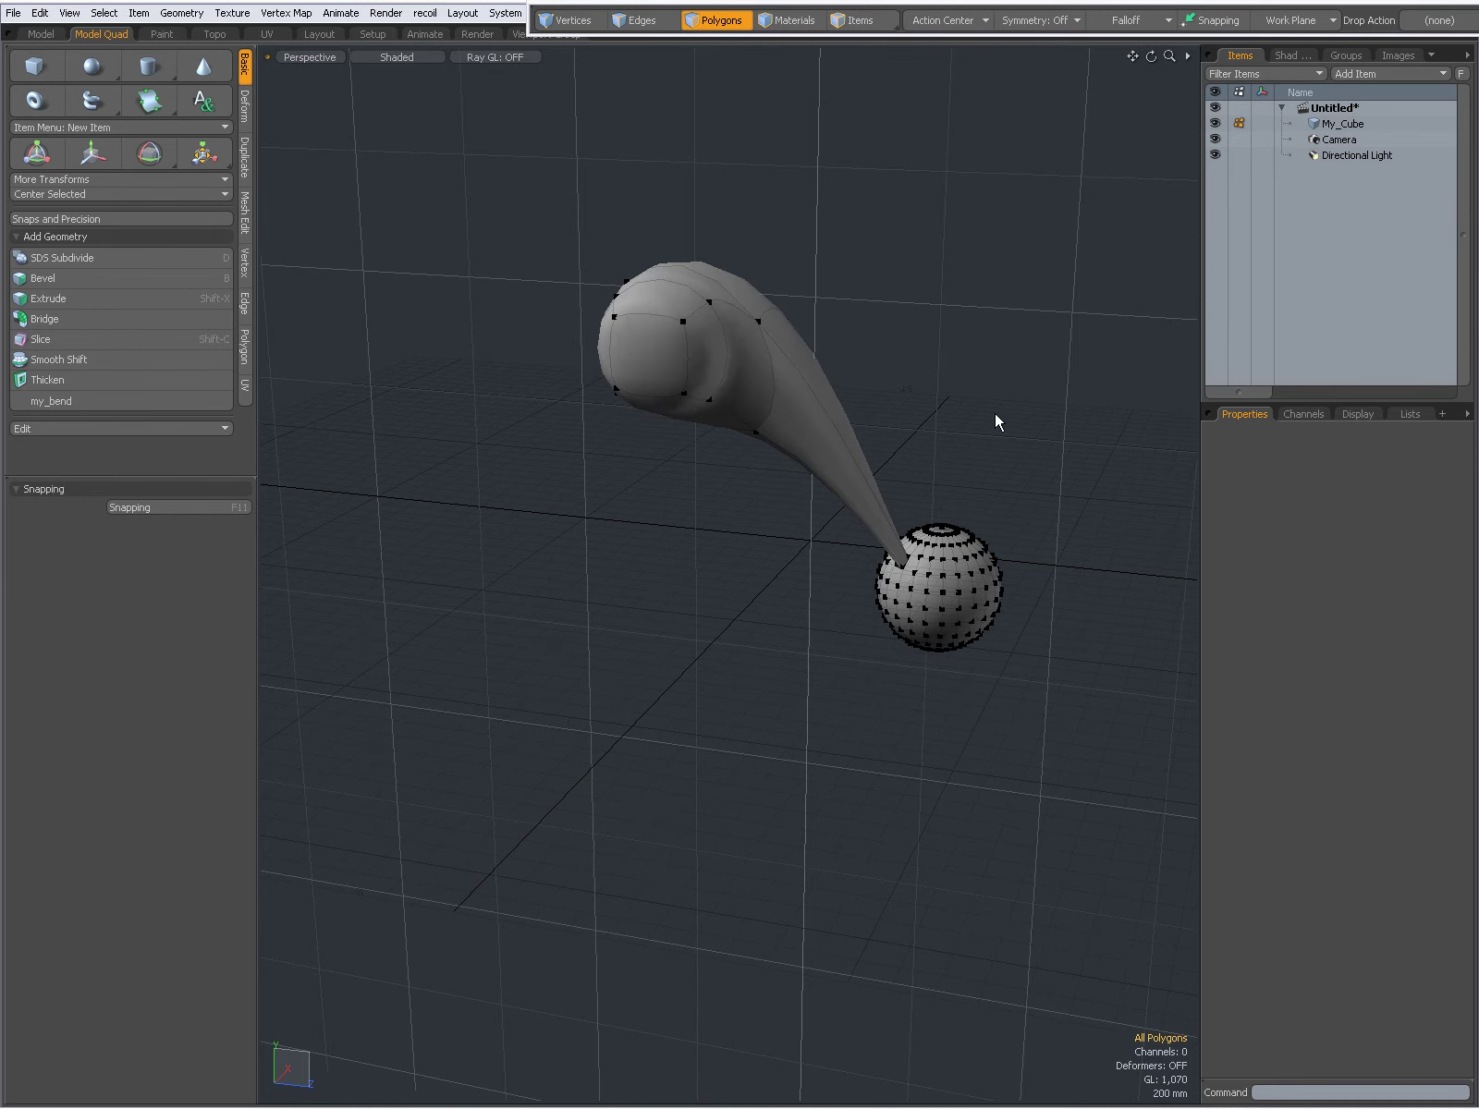
{"action": "key", "text": "Tab"}
{"action": "key", "text": "Tab"}
{"action": "left_click_drag", "start_coordinate": [985, 494], "coordinate": [898, 587], "text": "alt"}
{"action": "key", "text": "Tab"}
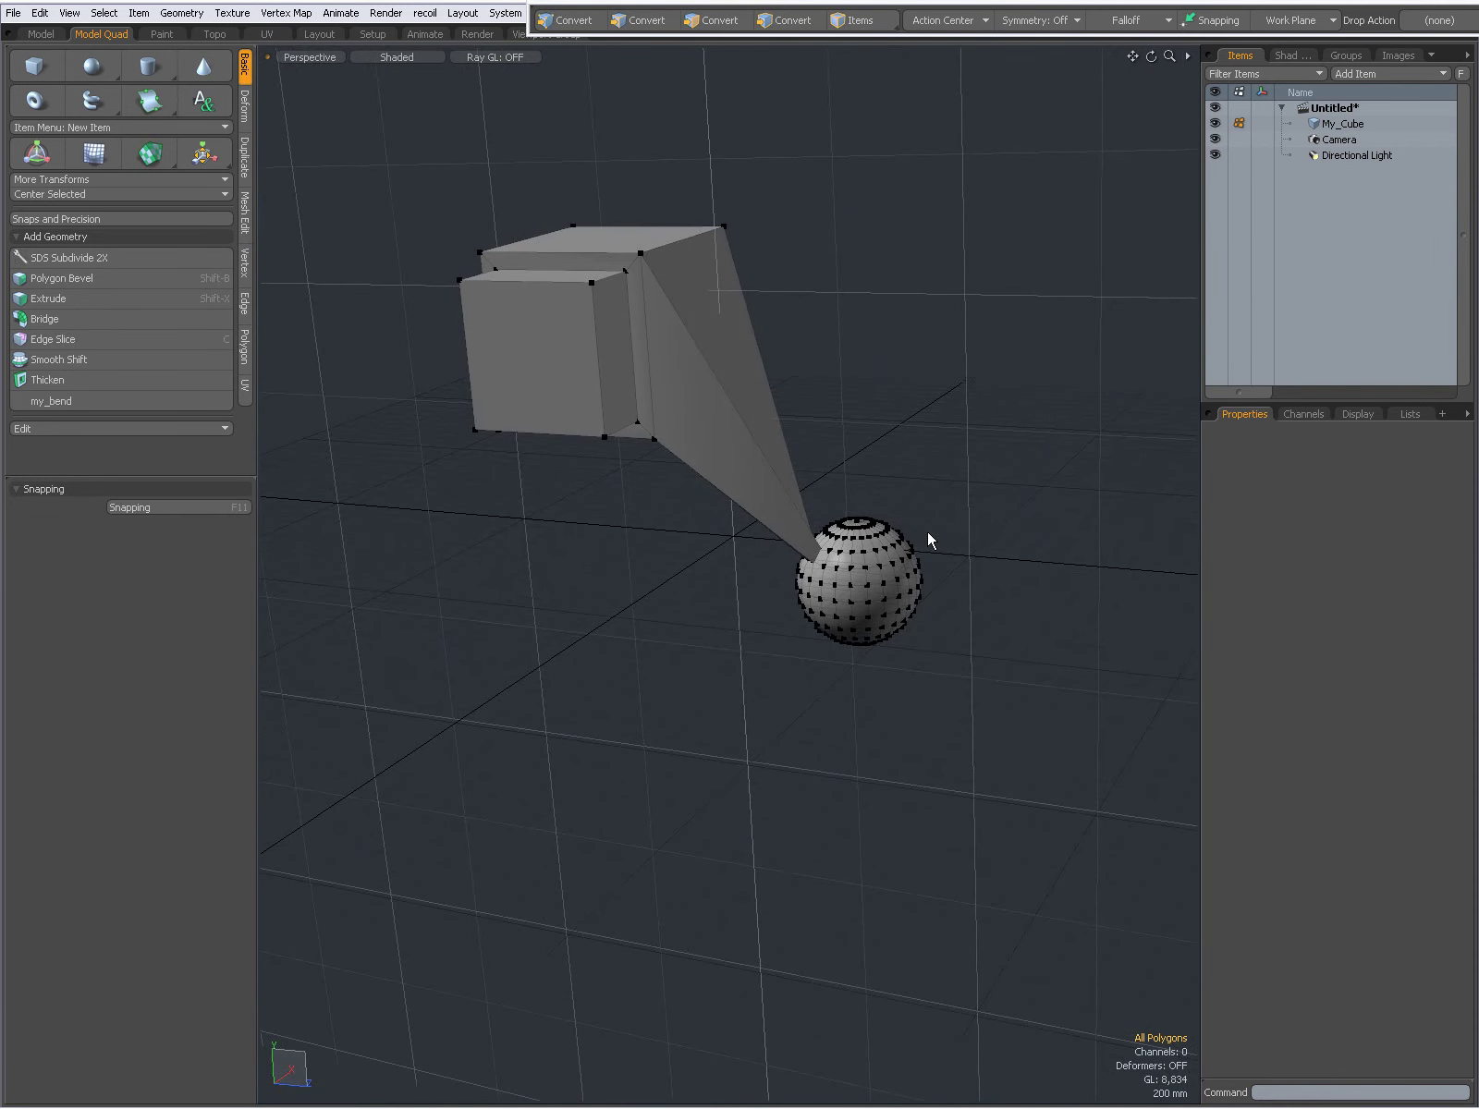
Lasso-select the sphere's polygons and toggle their subdivision, then clear the selection and convert the whole mesh to subdivision surfaces
{"action": "mouse_move", "coordinate": [941, 492]}
{"action": "right_mouse_down"}
{"action": "mouse_move", "coordinate": [763, 567]}
{"action": "mouse_move", "coordinate": [940, 706]}
{"action": "mouse_move", "coordinate": [958, 698]}
{"action": "right_mouse_up"}
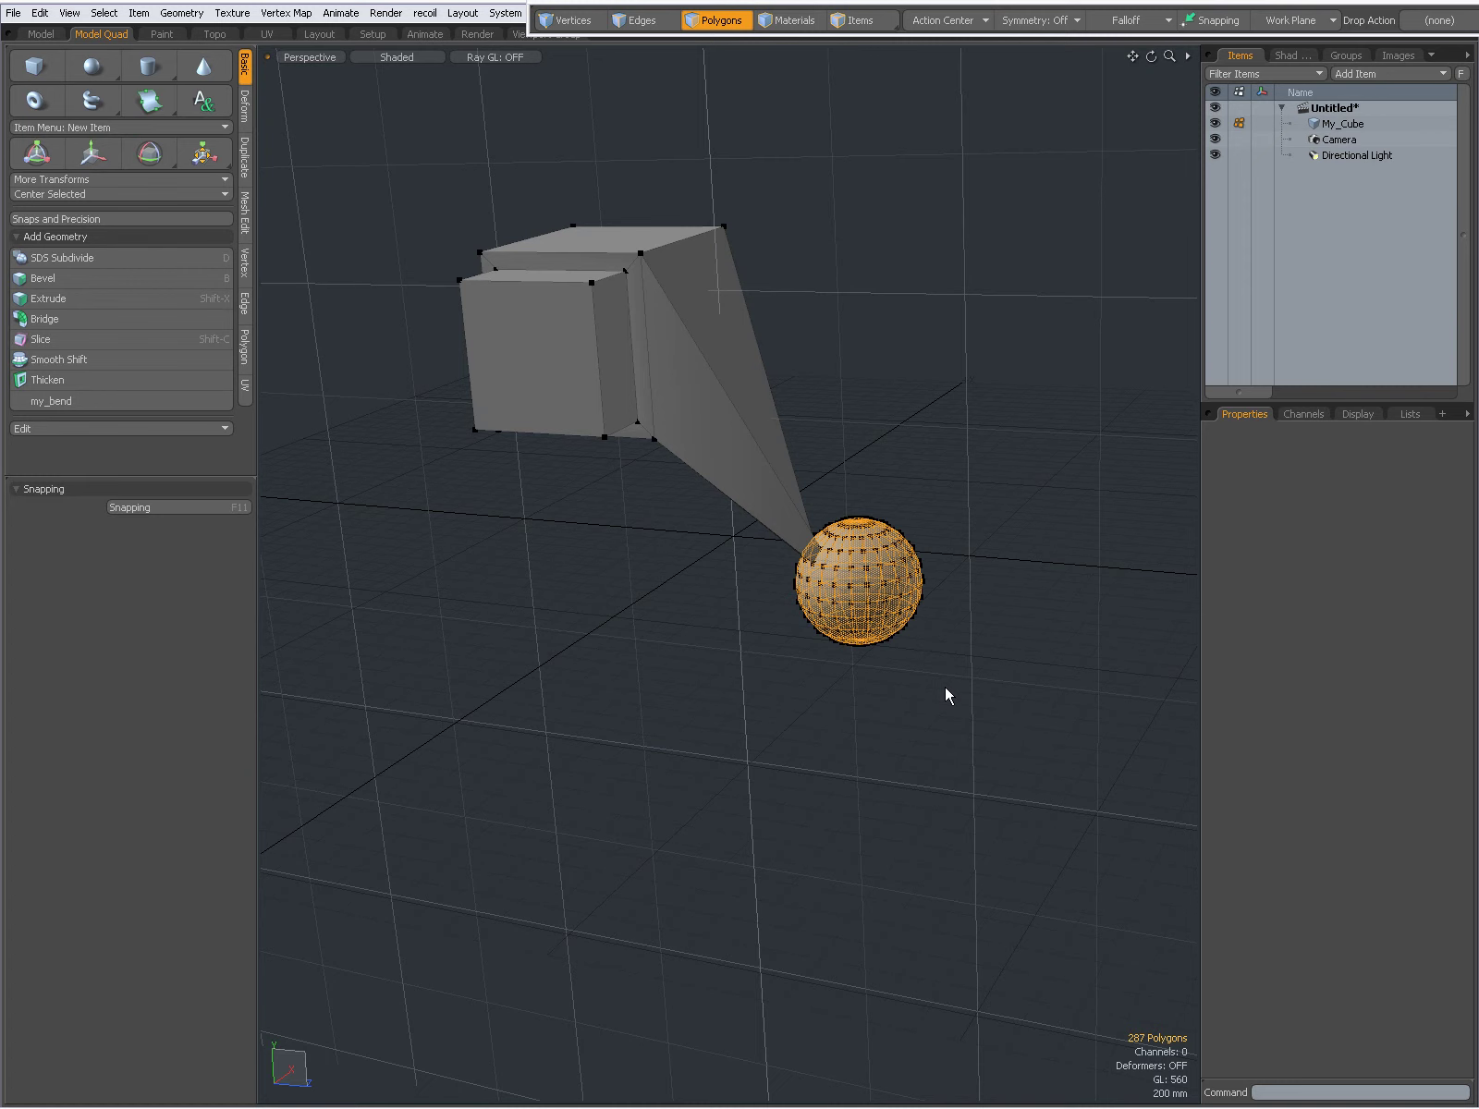
{"action": "left_click", "coordinate": [942, 694]}
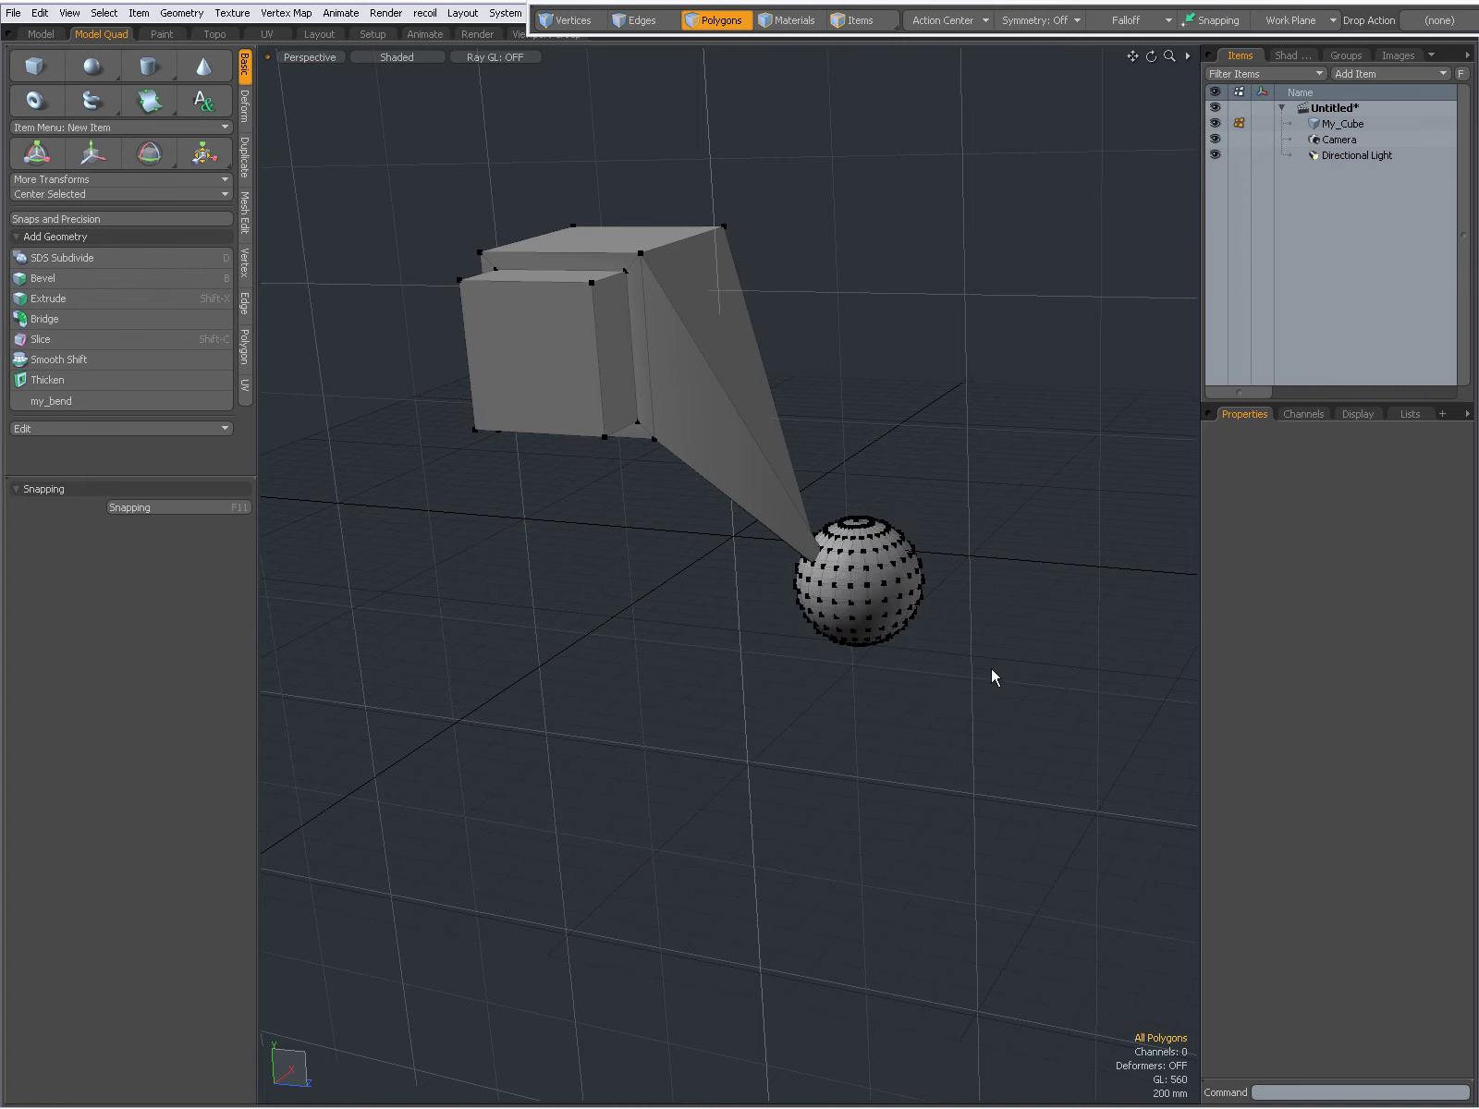
{"action": "key", "text": "Tab"}
{"action": "left_click_drag", "start_coordinate": [1003, 617], "coordinate": [972, 615], "text": "alt"}
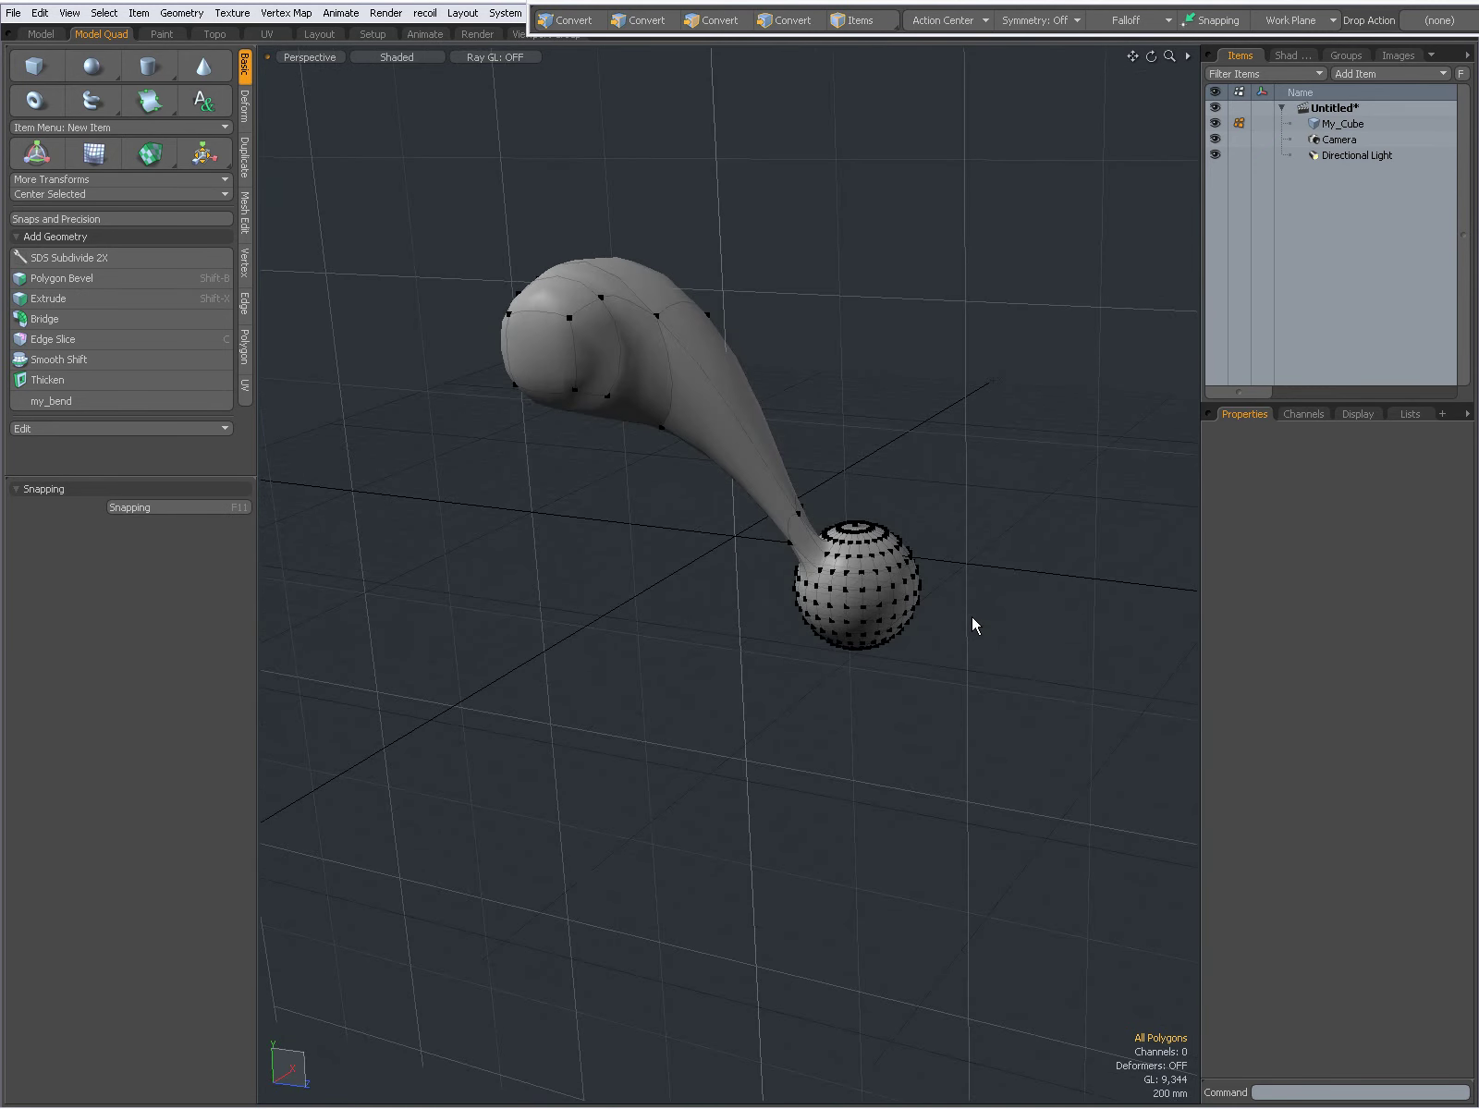
Undo the whole-mesh subdivision and toggle subdivision surfaces several more times with nothing selected
{"action": "key", "text": "ctrl+z"}
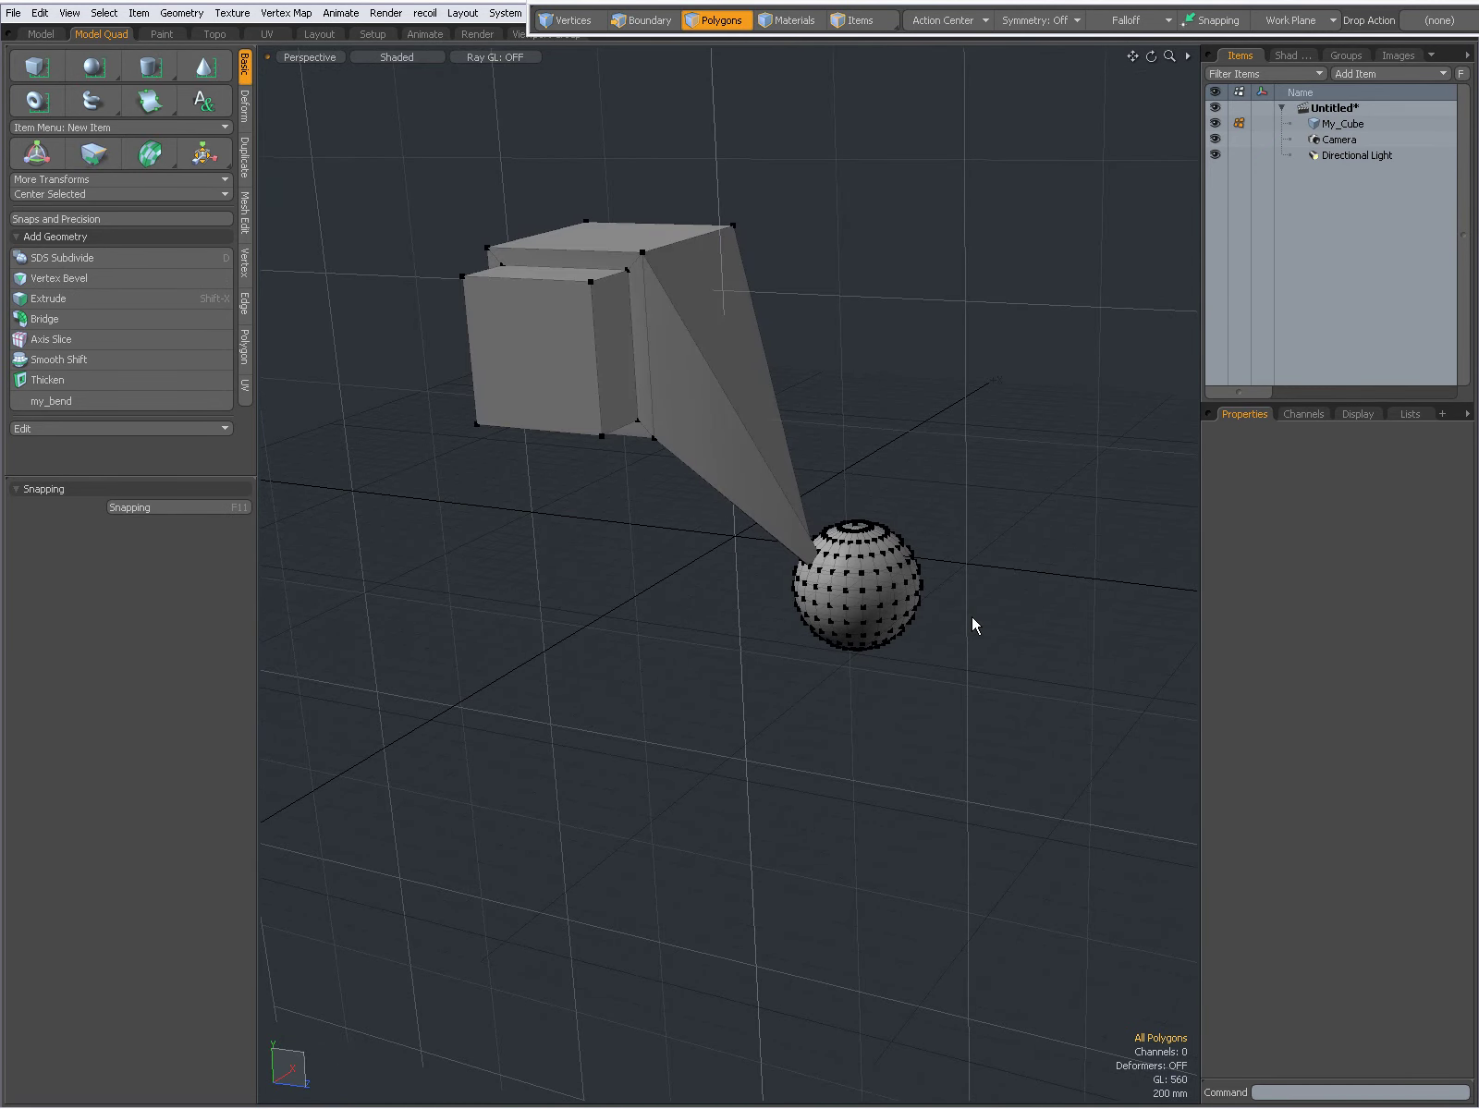
{"action": "key", "text": "ctrl+z"}
{"action": "key", "text": "Tab"}
{"action": "left_click", "coordinate": [972, 615]}
{"action": "key", "text": "Tab"}
{"action": "key", "text": "Tab"}
{"action": "key", "text": "Tab"}
{"action": "key", "text": "Tab"}
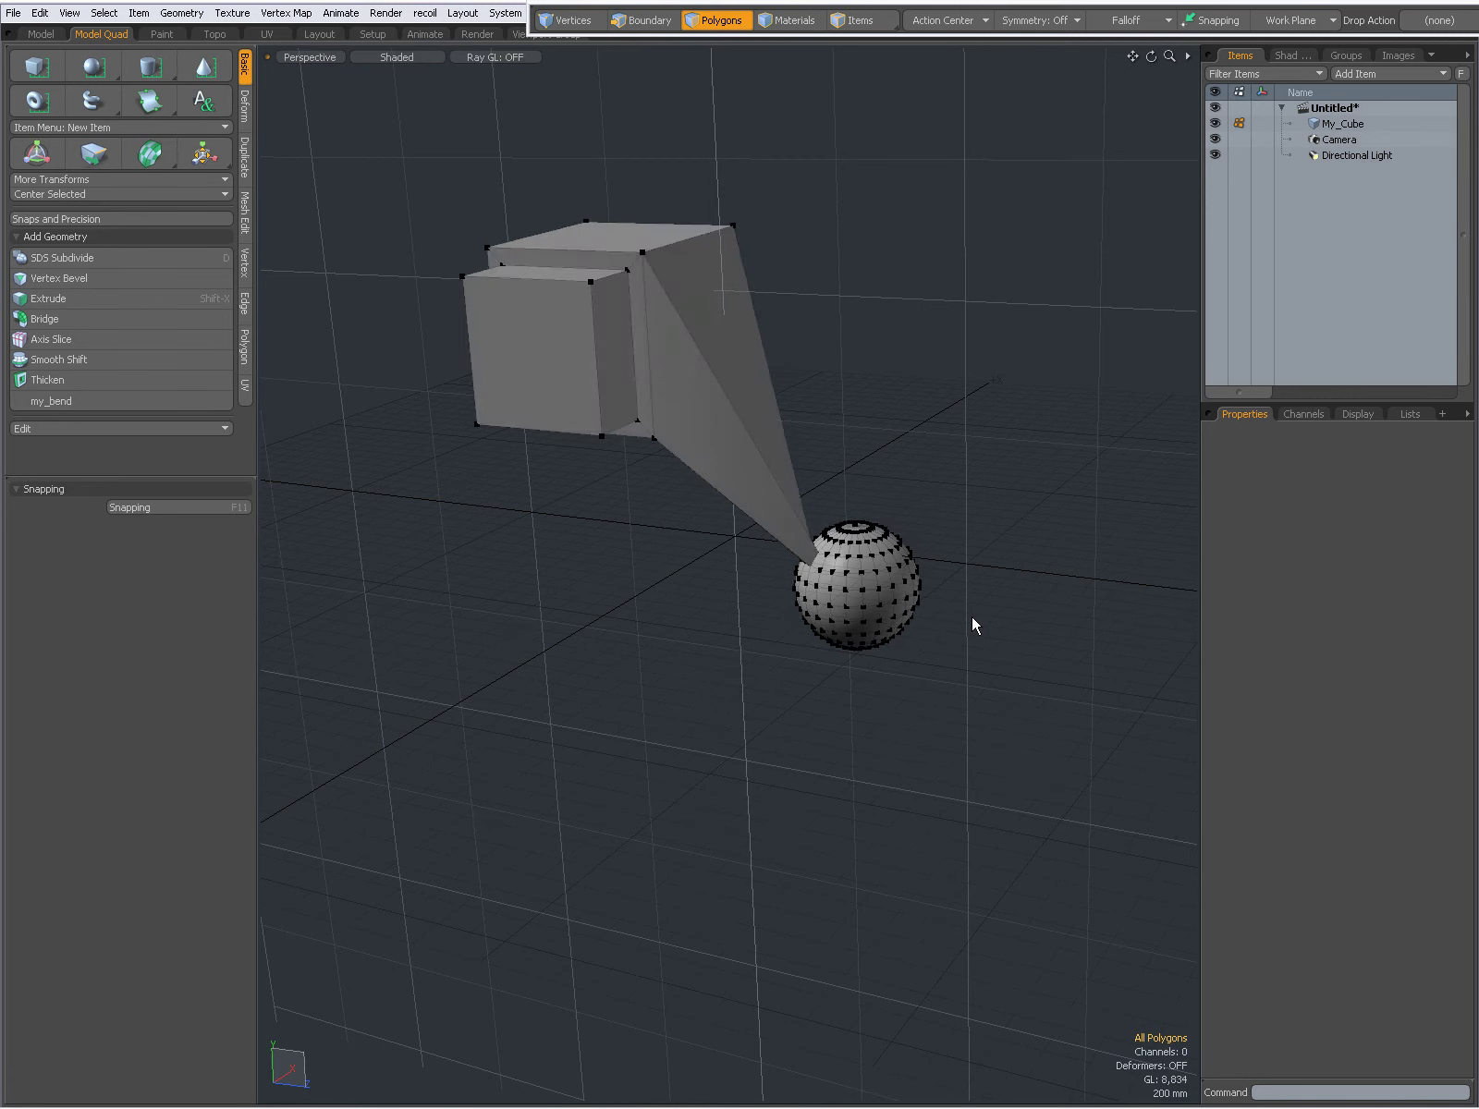
Undo the bridge between the cube and the sphere, leaving them as separate shapes with no polygons selected
{"action": "key", "text": "ctrl+z"}
{"action": "key", "text": "ctrl+z"}
{"action": "key", "text": "ctrl+z"}
{"action": "key", "text": "ctrl+z"}
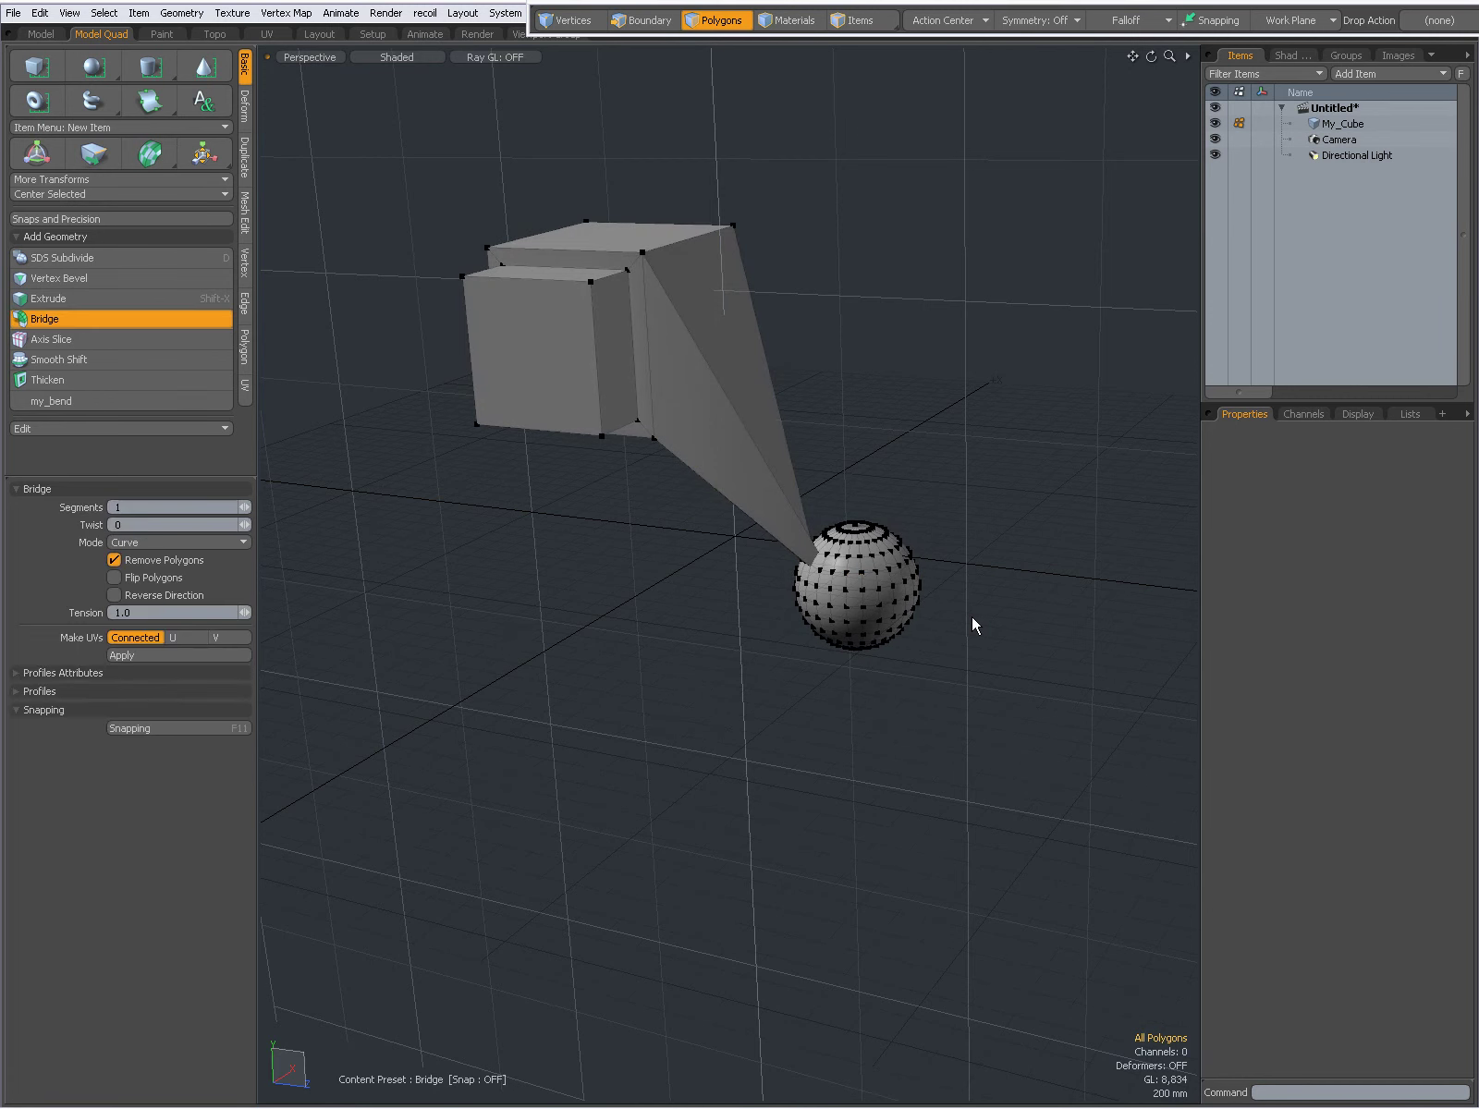
{"action": "double_click", "coordinate": [877, 603]}
{"action": "left_click", "coordinate": [998, 620]}
{"action": "left_click_drag", "start_coordinate": [894, 669], "coordinate": [577, 566], "text": "alt"}
{"action": "left_click_drag", "start_coordinate": [913, 647], "coordinate": [815, 600], "text": "alt"}
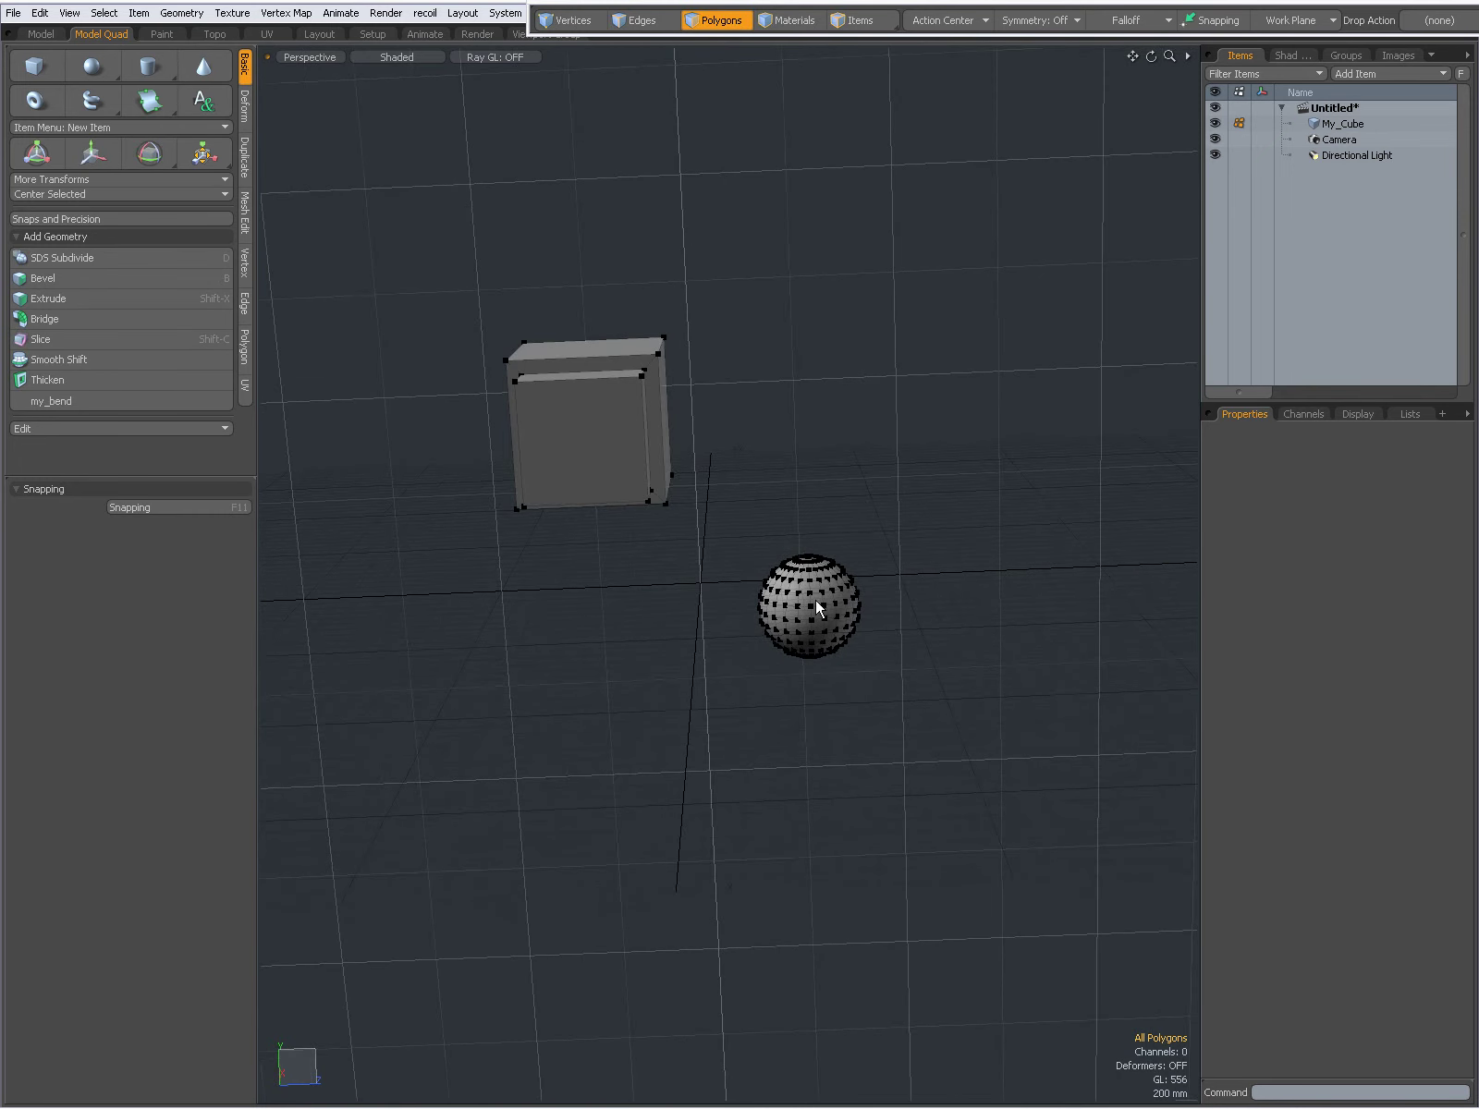
Select My_Cube in the item list and switch to item mode to examine its cube and sphere as one item
{"action": "left_click", "coordinate": [1334, 127]}
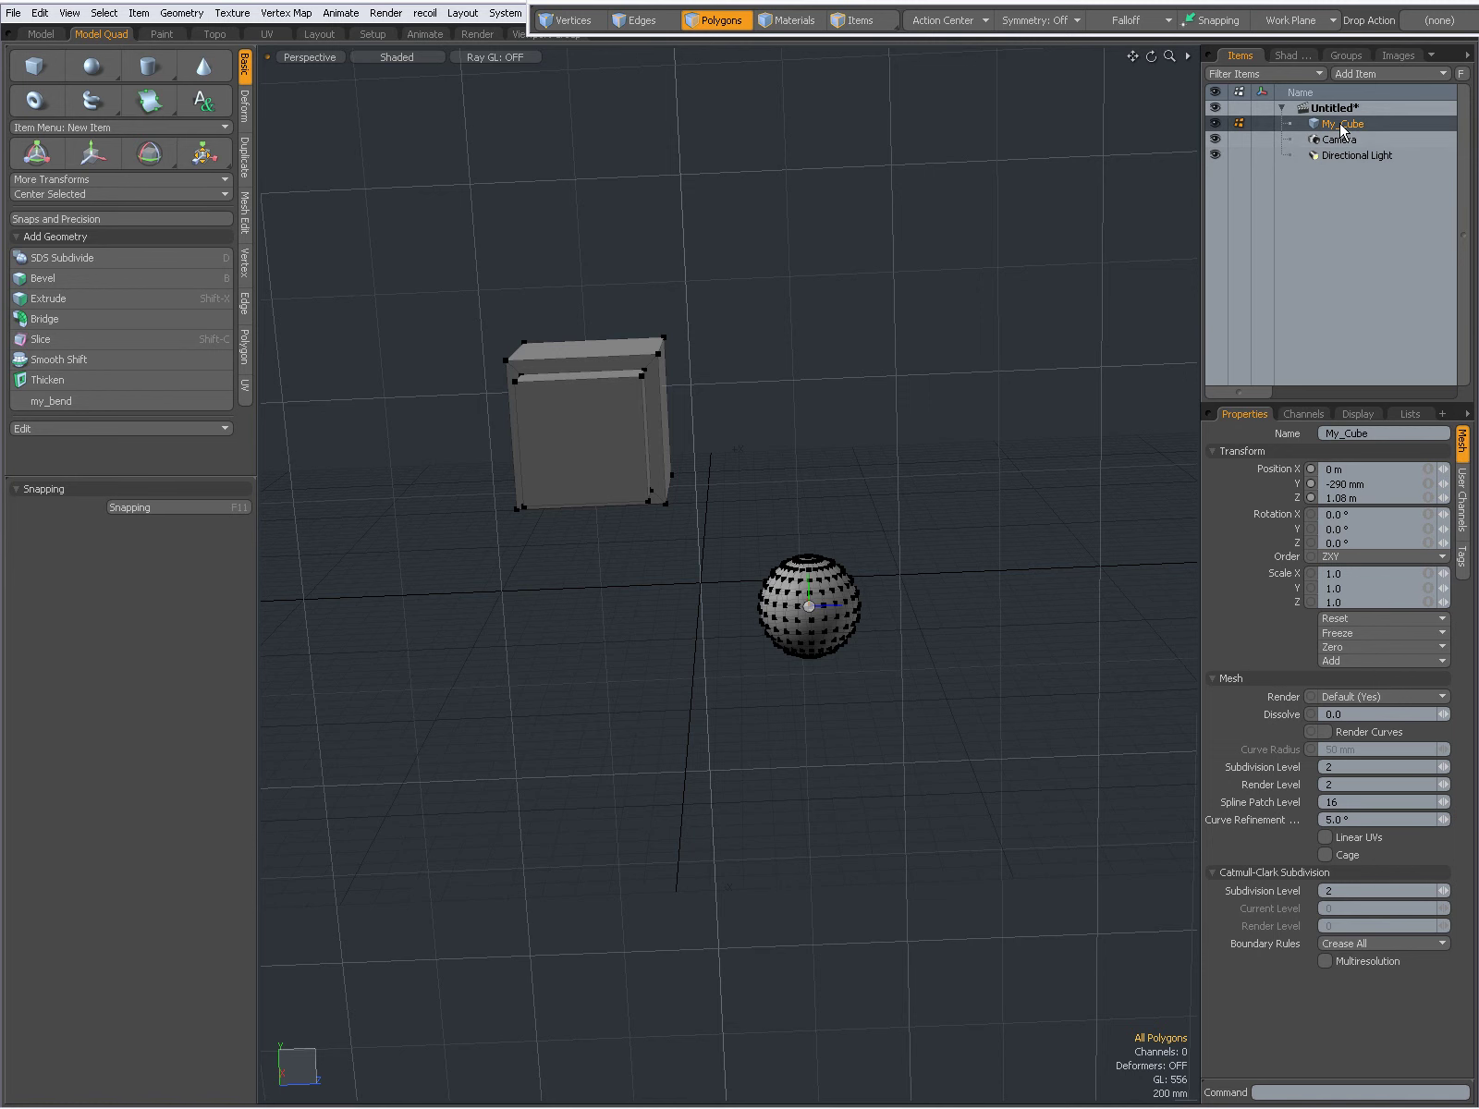
{"action": "left_click", "coordinate": [849, 20]}
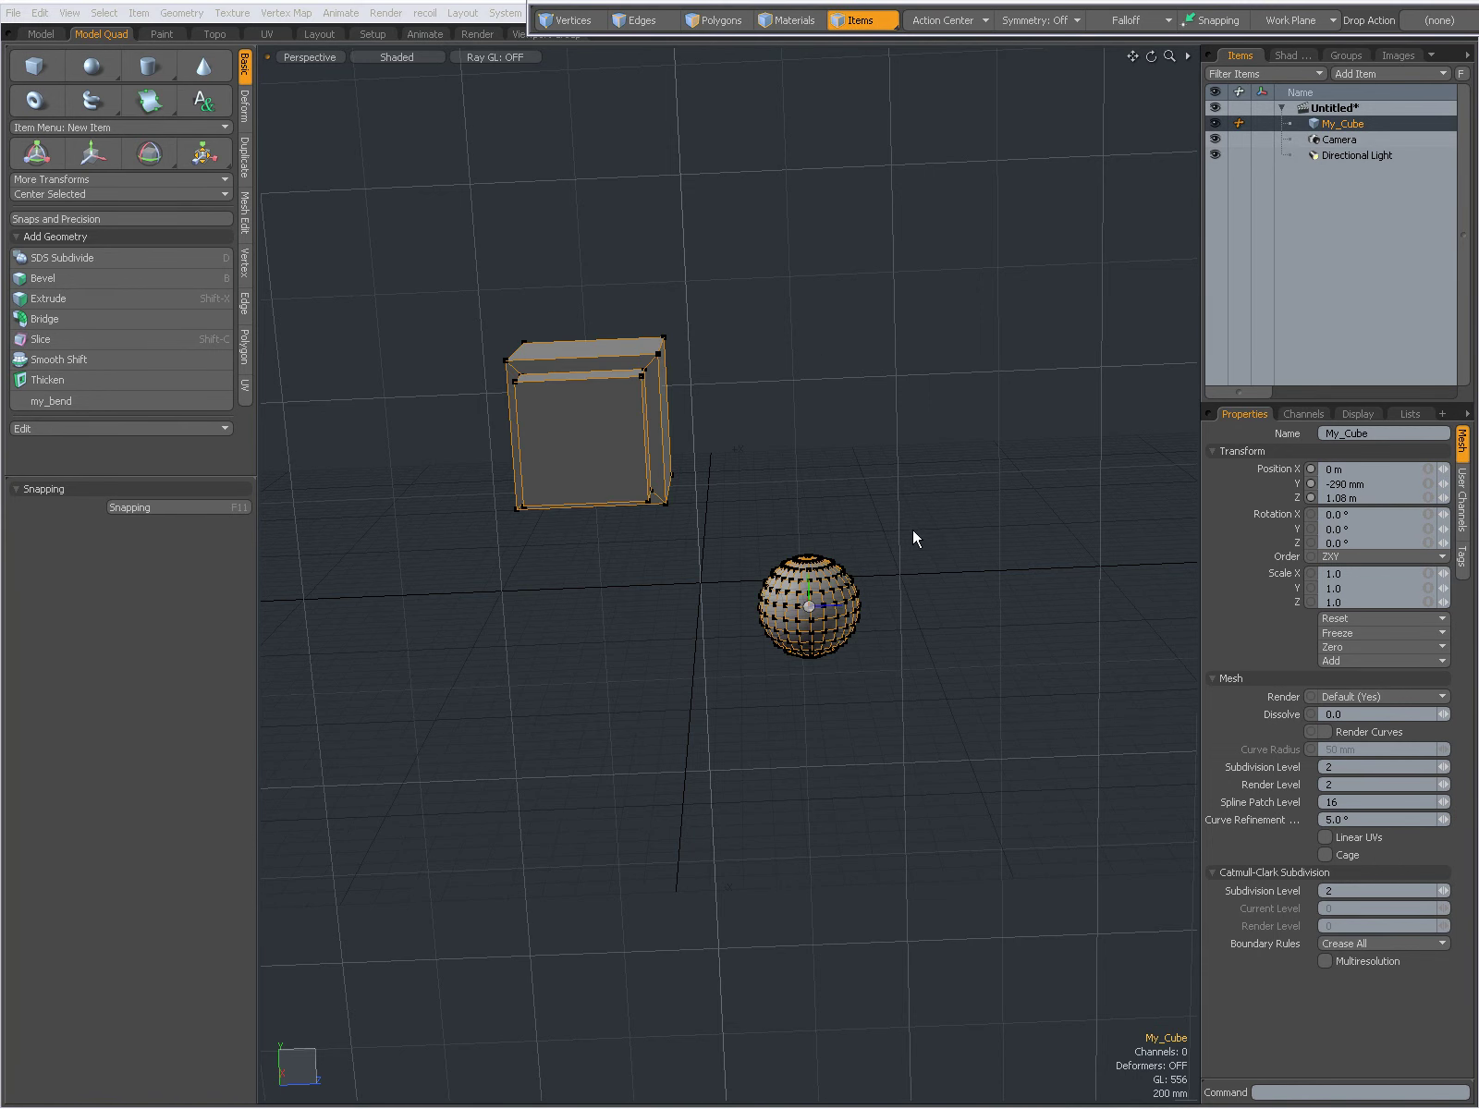
{"action": "left_click_drag", "start_coordinate": [846, 615], "coordinate": [949, 659], "text": "alt"}
{"action": "left_click_drag", "start_coordinate": [971, 581], "coordinate": [925, 613], "text": "alt+shift"}
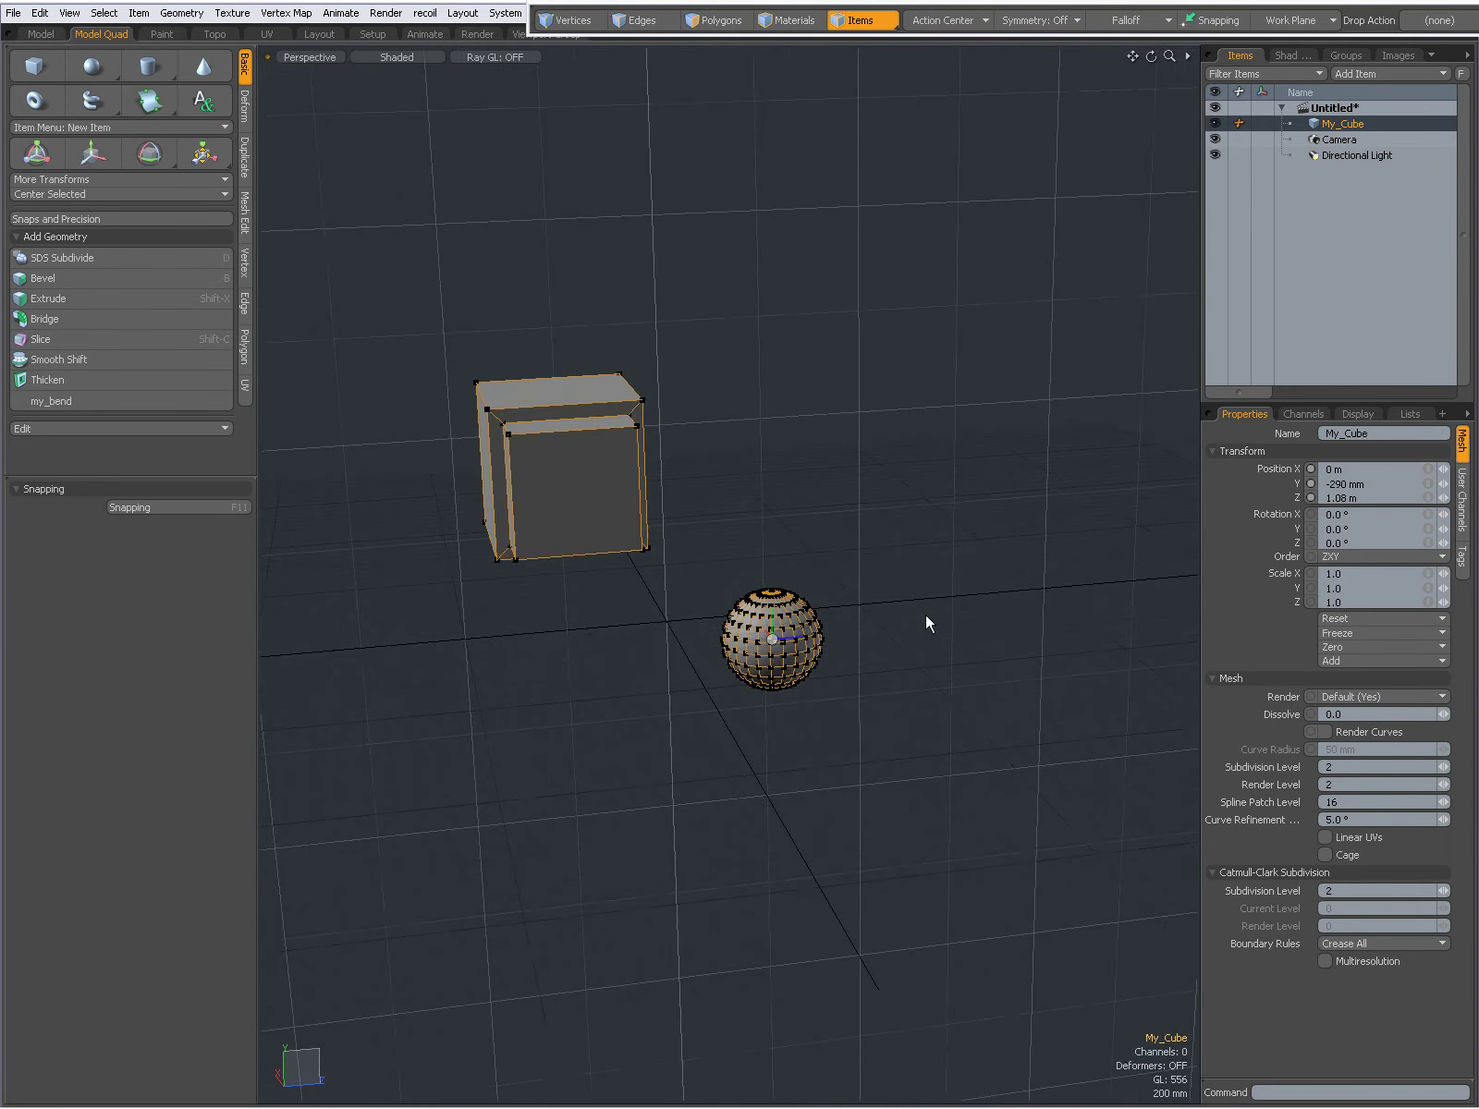
{"action": "scroll", "coordinate": [810, 633], "scroll_direction": "up", "scroll_amount": 1}
{"action": "scroll", "coordinate": [810, 634], "scroll_direction": "up", "scroll_amount": 1}
{"action": "left_click_drag", "start_coordinate": [808, 633], "coordinate": [846, 631], "text": "alt+shift"}
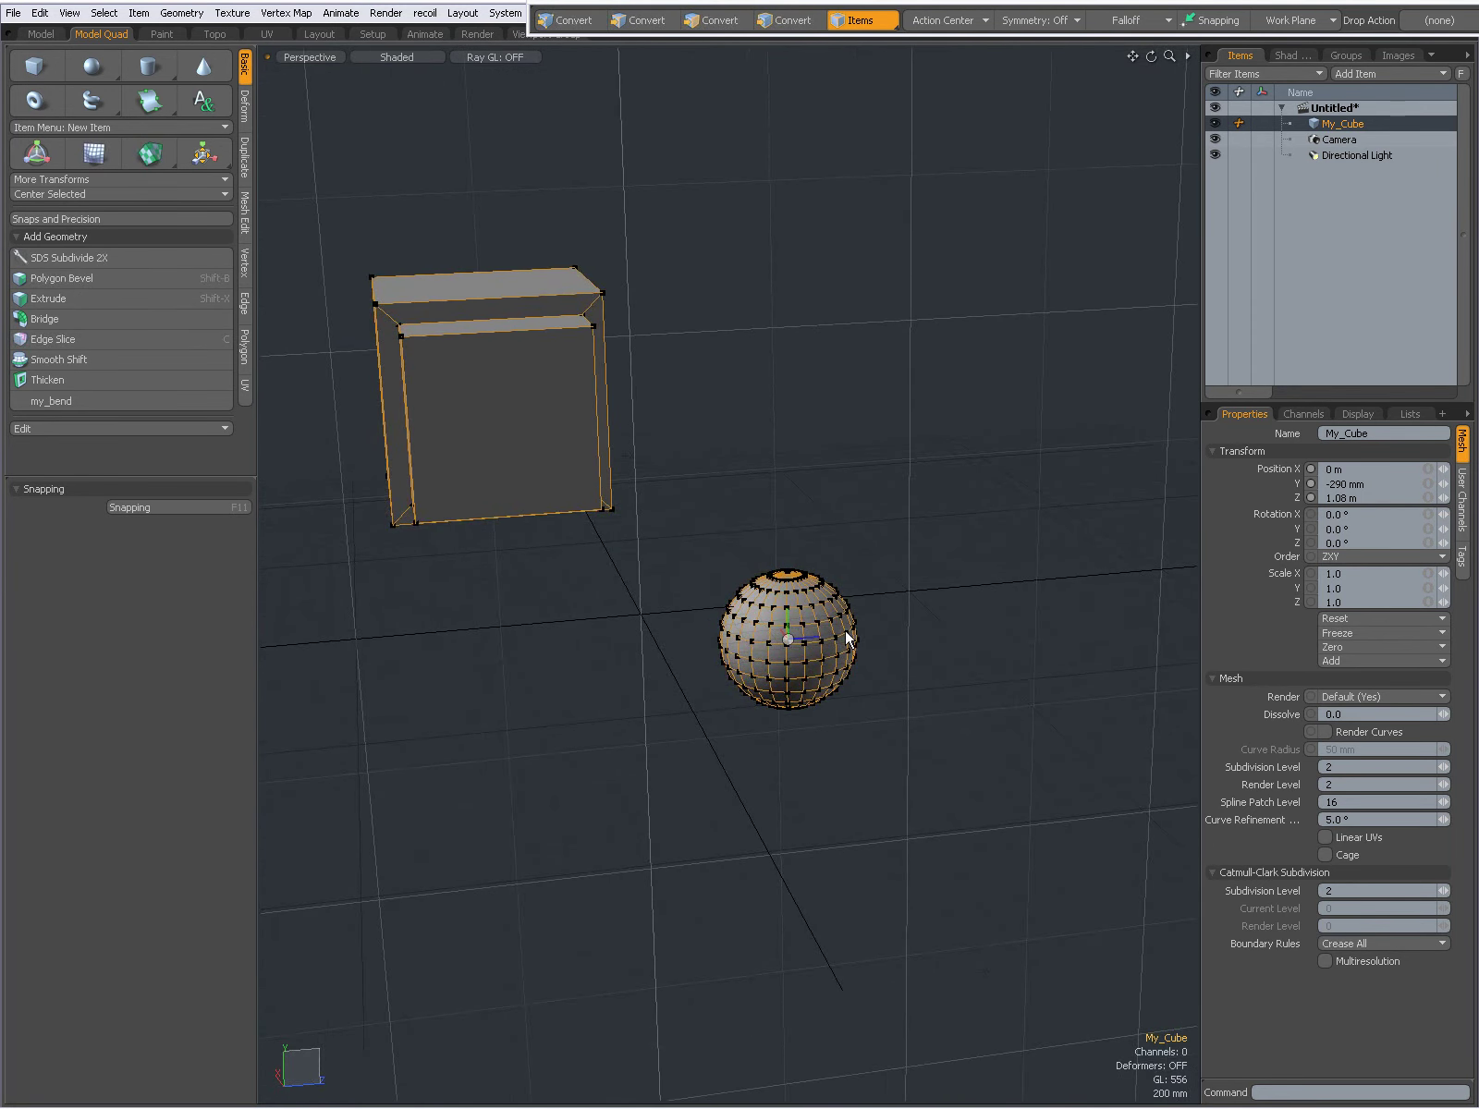
{"action": "scroll", "coordinate": [978, 546], "scroll_direction": "down", "scroll_amount": 2}
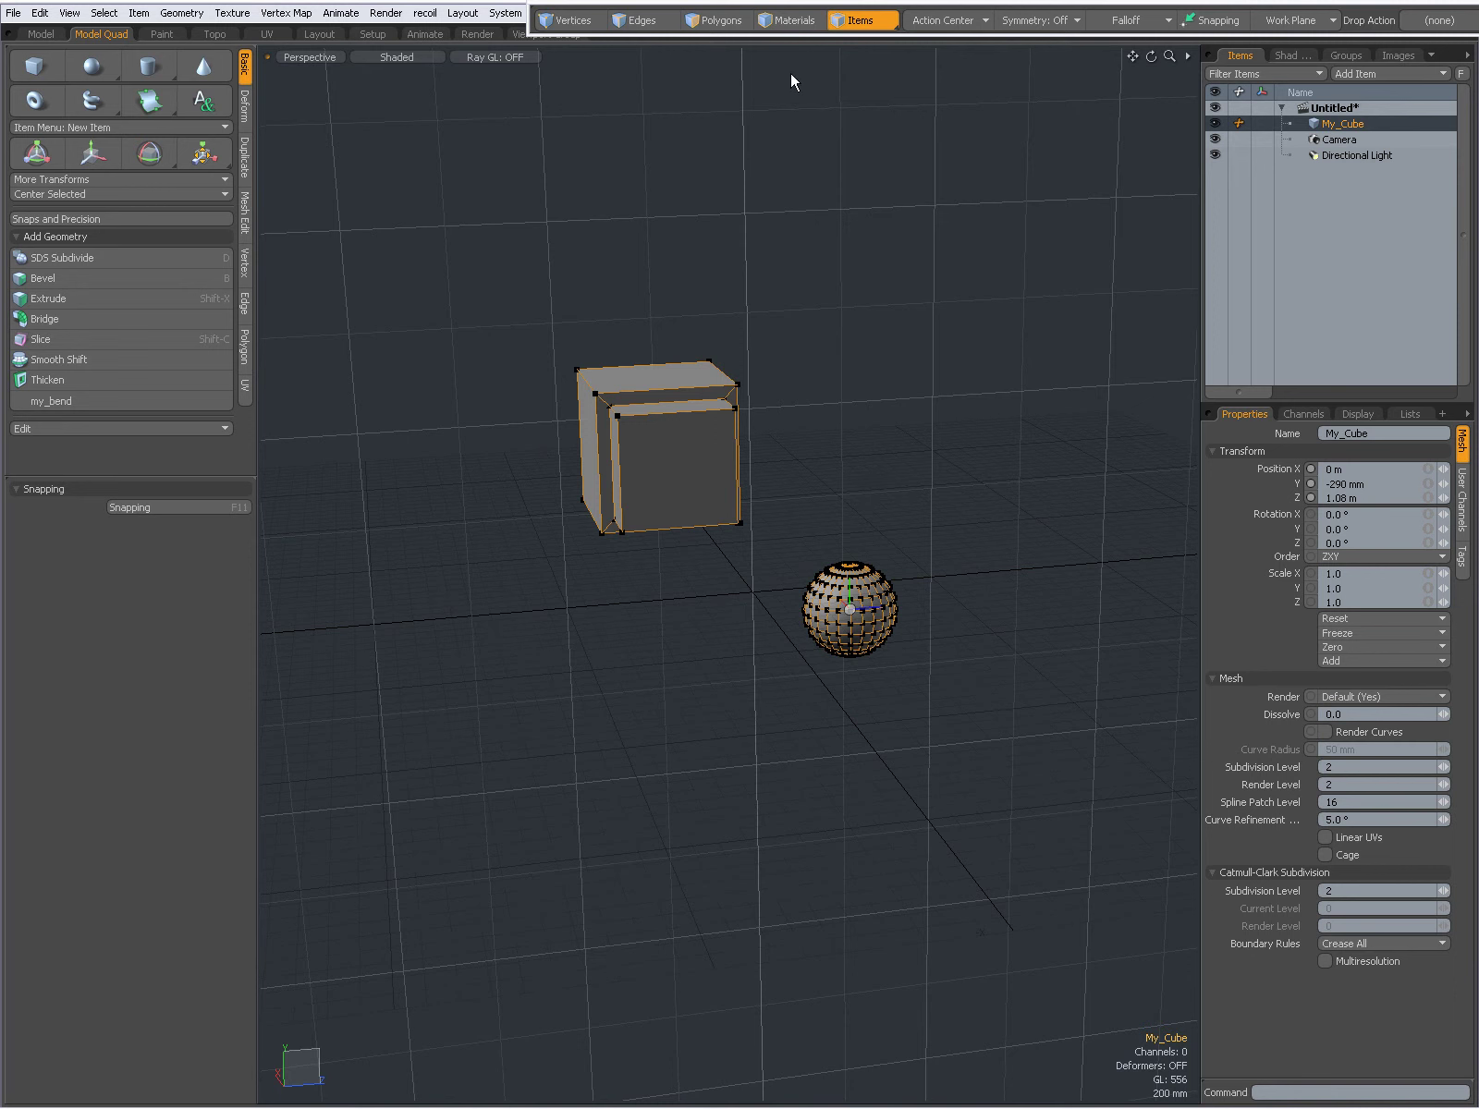
Switch to polygon mode, lasso-select the cube's polygons, move them to about X 3.58 m, and drop the tool
{"action": "left_click", "coordinate": [719, 20]}
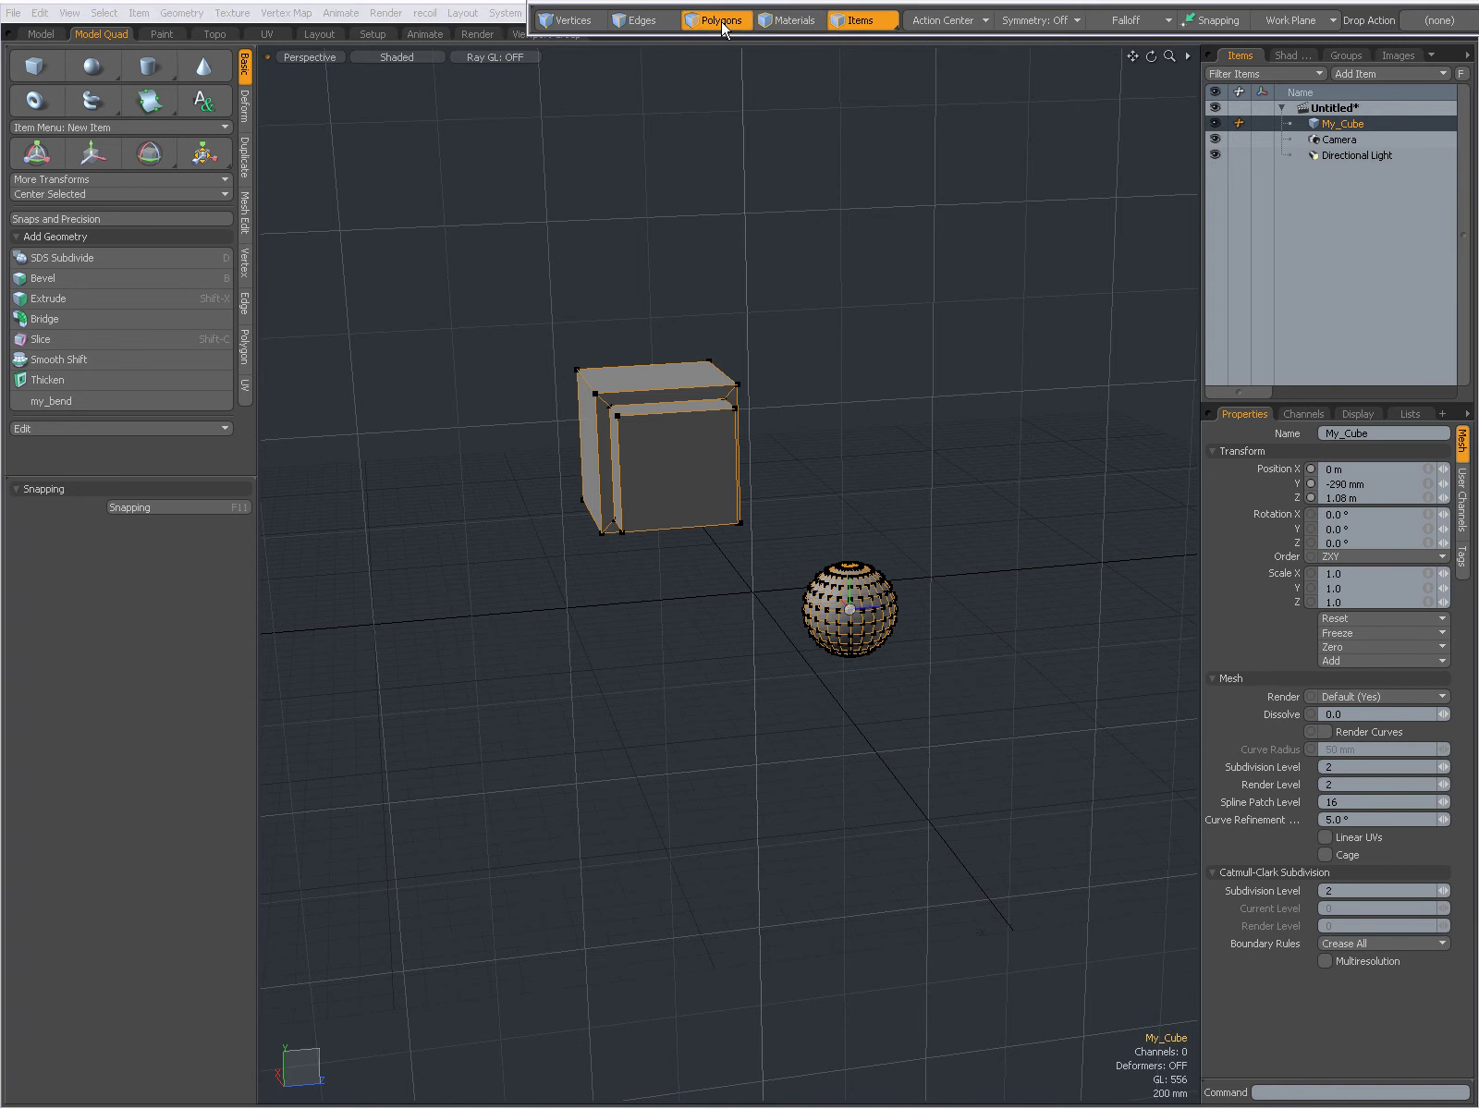
{"action": "mouse_move", "coordinate": [776, 324]}
{"action": "right_mouse_down"}
{"action": "mouse_move", "coordinate": [598, 336]}
{"action": "mouse_move", "coordinate": [760, 567]}
{"action": "mouse_move", "coordinate": [810, 524]}
{"action": "right_mouse_up"}
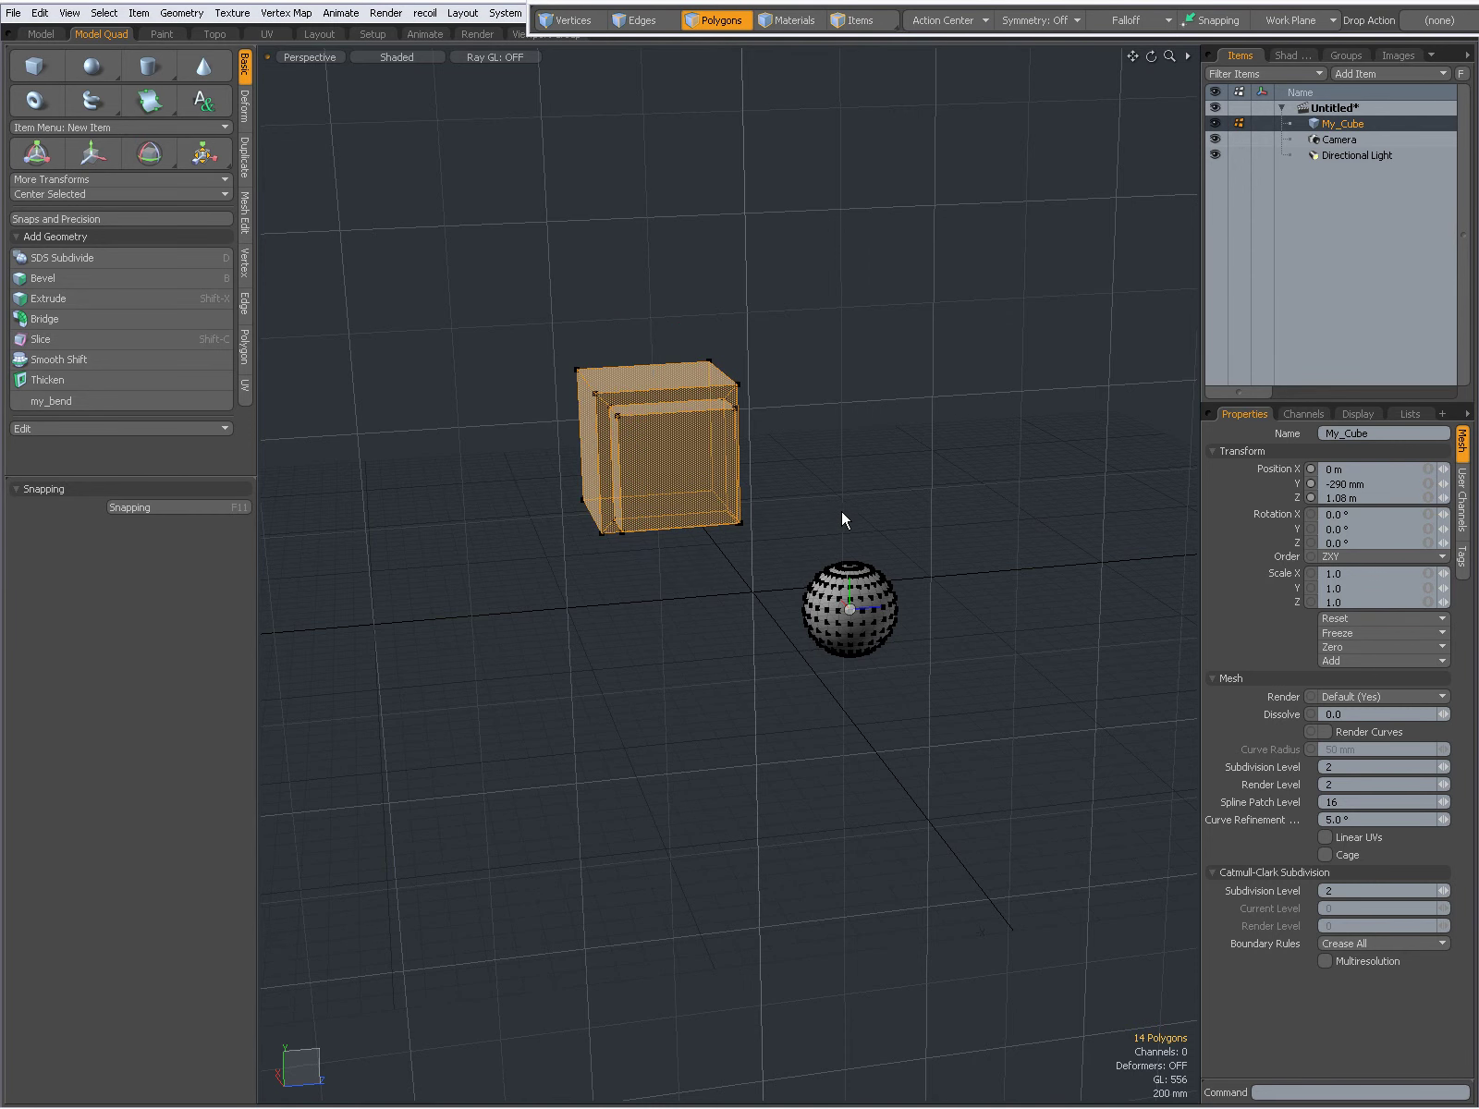
{"action": "left_click_drag", "start_coordinate": [816, 508], "coordinate": [948, 641], "text": "alt"}
{"action": "key", "text": "w"}
{"action": "left_click_drag", "start_coordinate": [641, 588], "coordinate": [724, 650], "text": "alt"}
{"action": "mouse_move", "coordinate": [683, 449]}
{"action": "left_mouse_down"}
{"action": "mouse_move", "coordinate": [476, 389]}
{"action": "mouse_move", "coordinate": [692, 457]}
{"action": "left_mouse_up"}
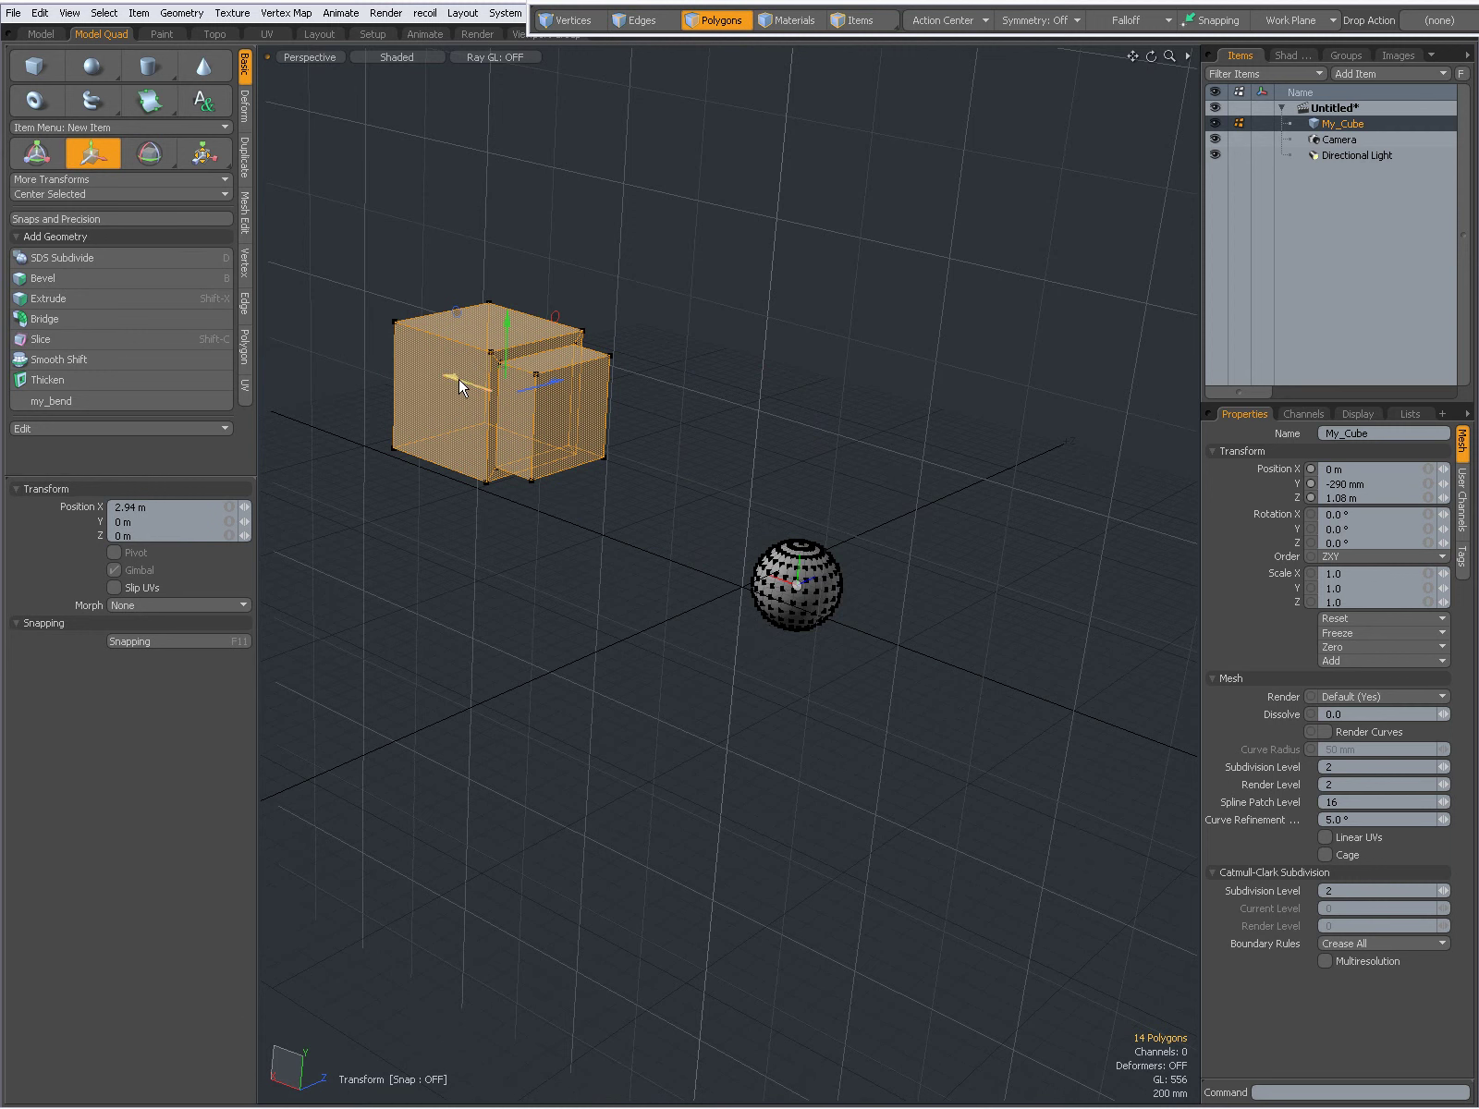
{"action": "left_click_drag", "start_coordinate": [459, 380], "coordinate": [392, 358]}
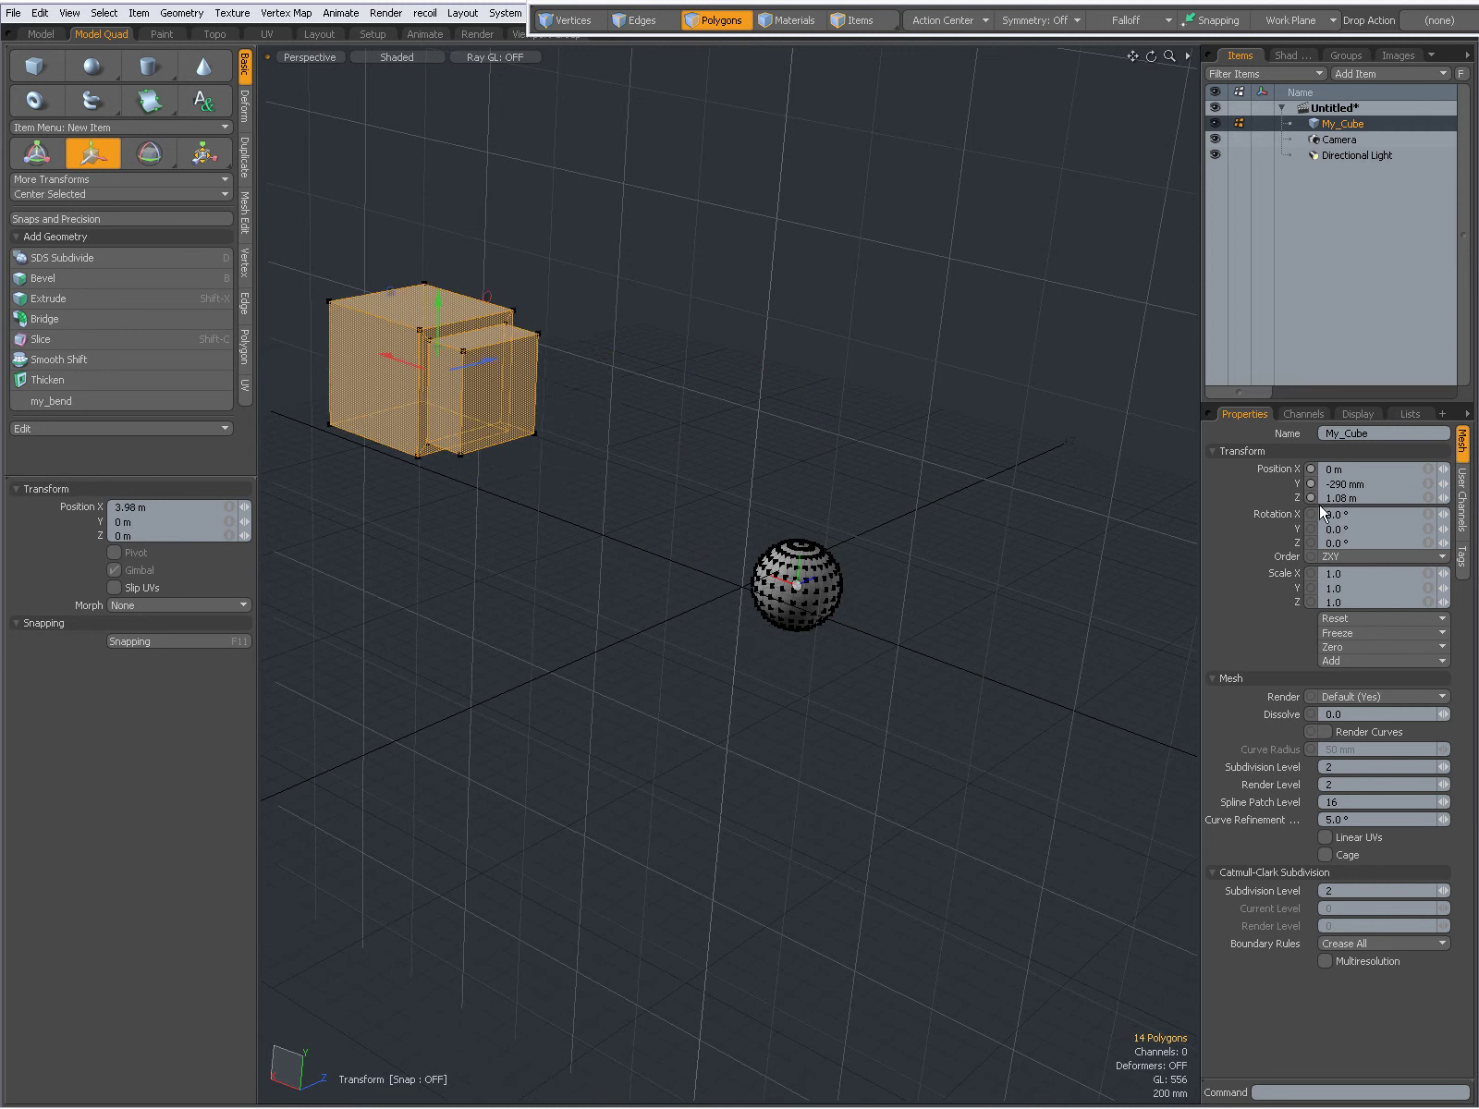
{"action": "left_click_drag", "start_coordinate": [419, 365], "coordinate": [402, 361]}
{"action": "left_click_drag", "start_coordinate": [396, 359], "coordinate": [403, 362]}
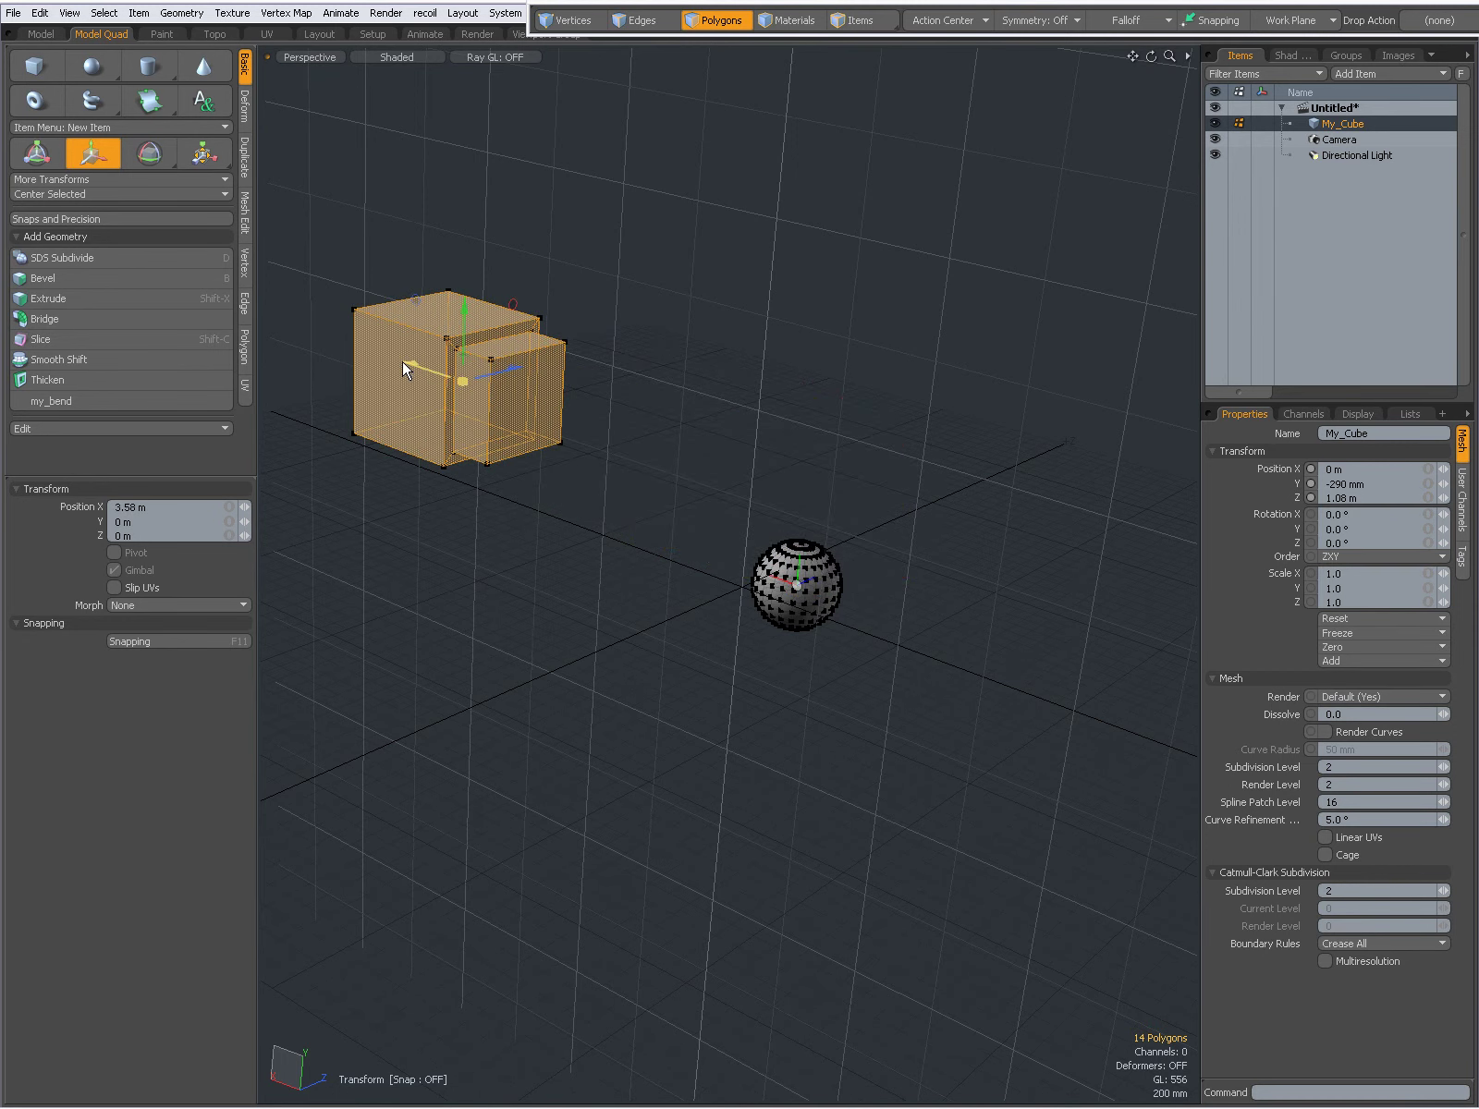
{"action": "left_click_drag", "start_coordinate": [604, 505], "coordinate": [562, 504], "text": "alt"}
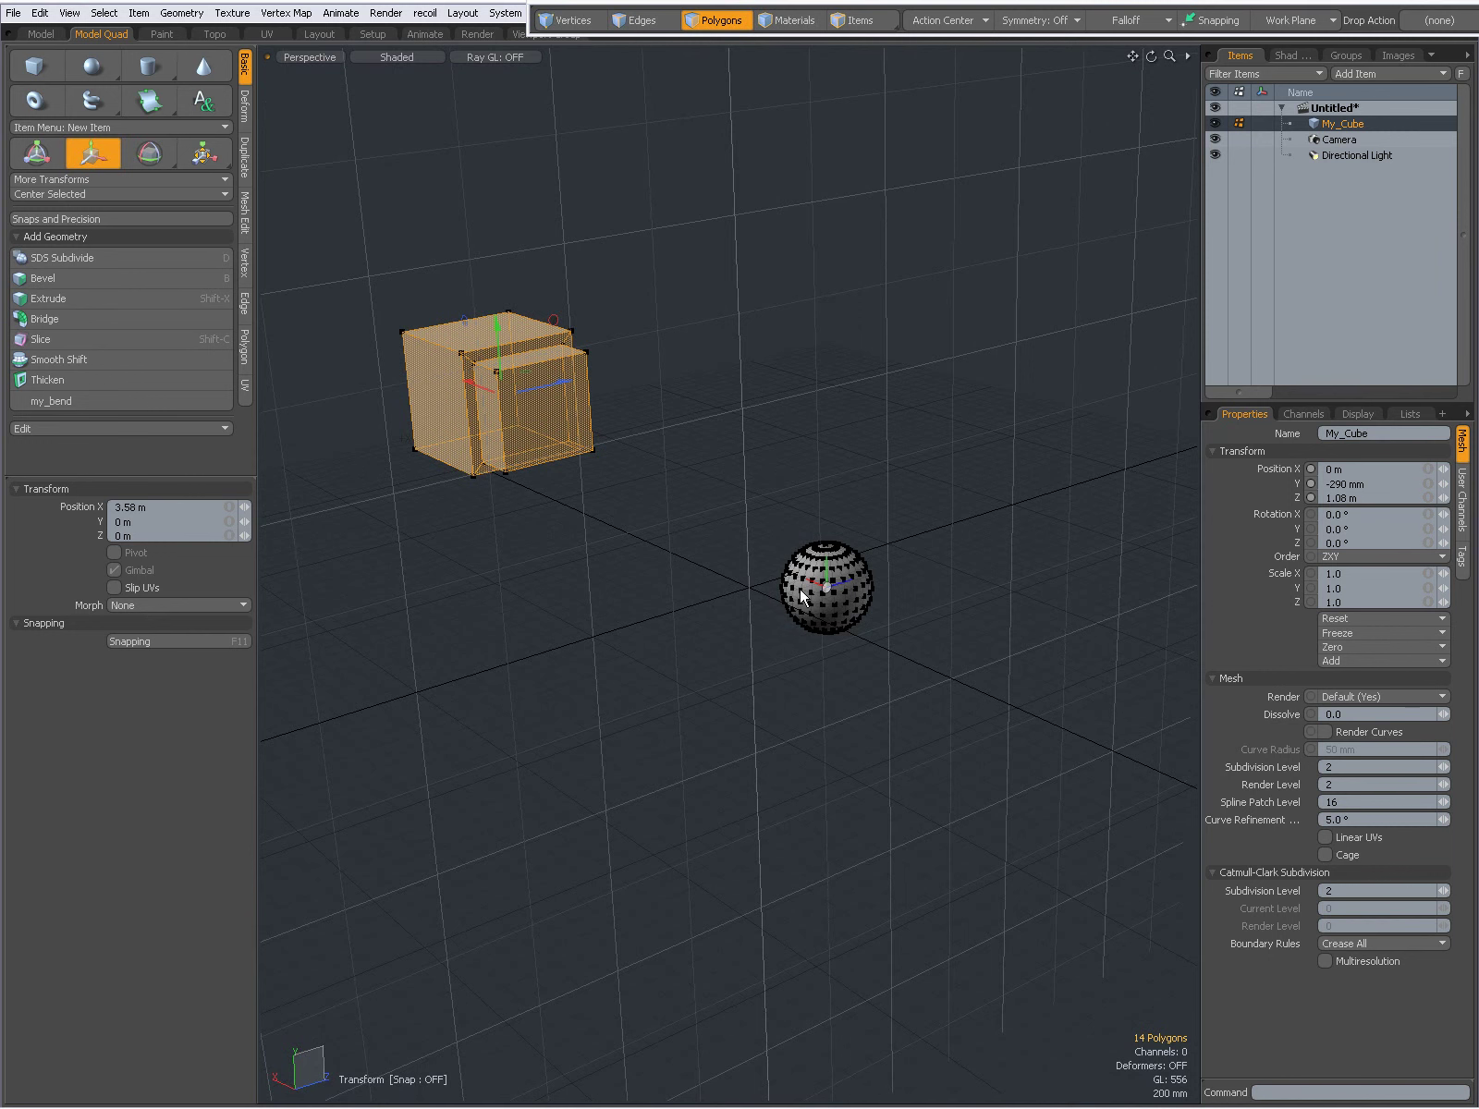
{"action": "key", "text": "q"}
Lasso-select the sphere's polygons, move them off the item's center, drop the tool, and clear the selection
{"action": "right_click_drag", "start_coordinate": [861, 511], "coordinate": [919, 659]}
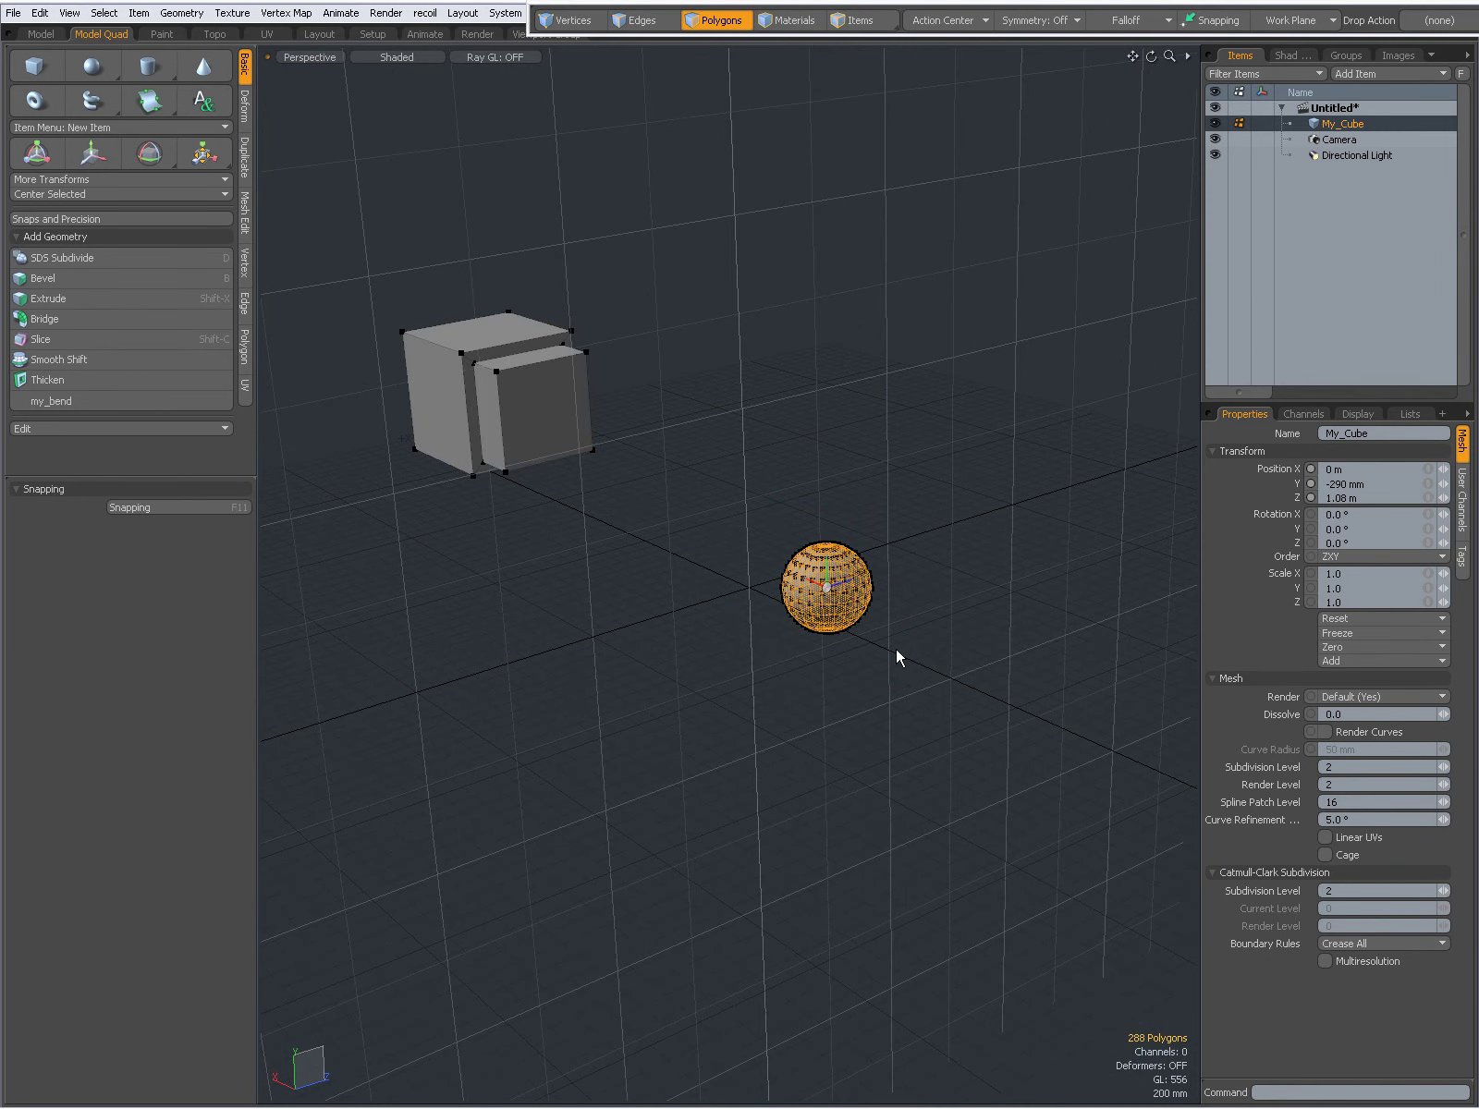
{"action": "key", "text": "w"}
{"action": "left_click_drag", "start_coordinate": [837, 596], "coordinate": [779, 566]}
{"action": "key", "text": "q"}
{"action": "left_click", "coordinate": [628, 519]}
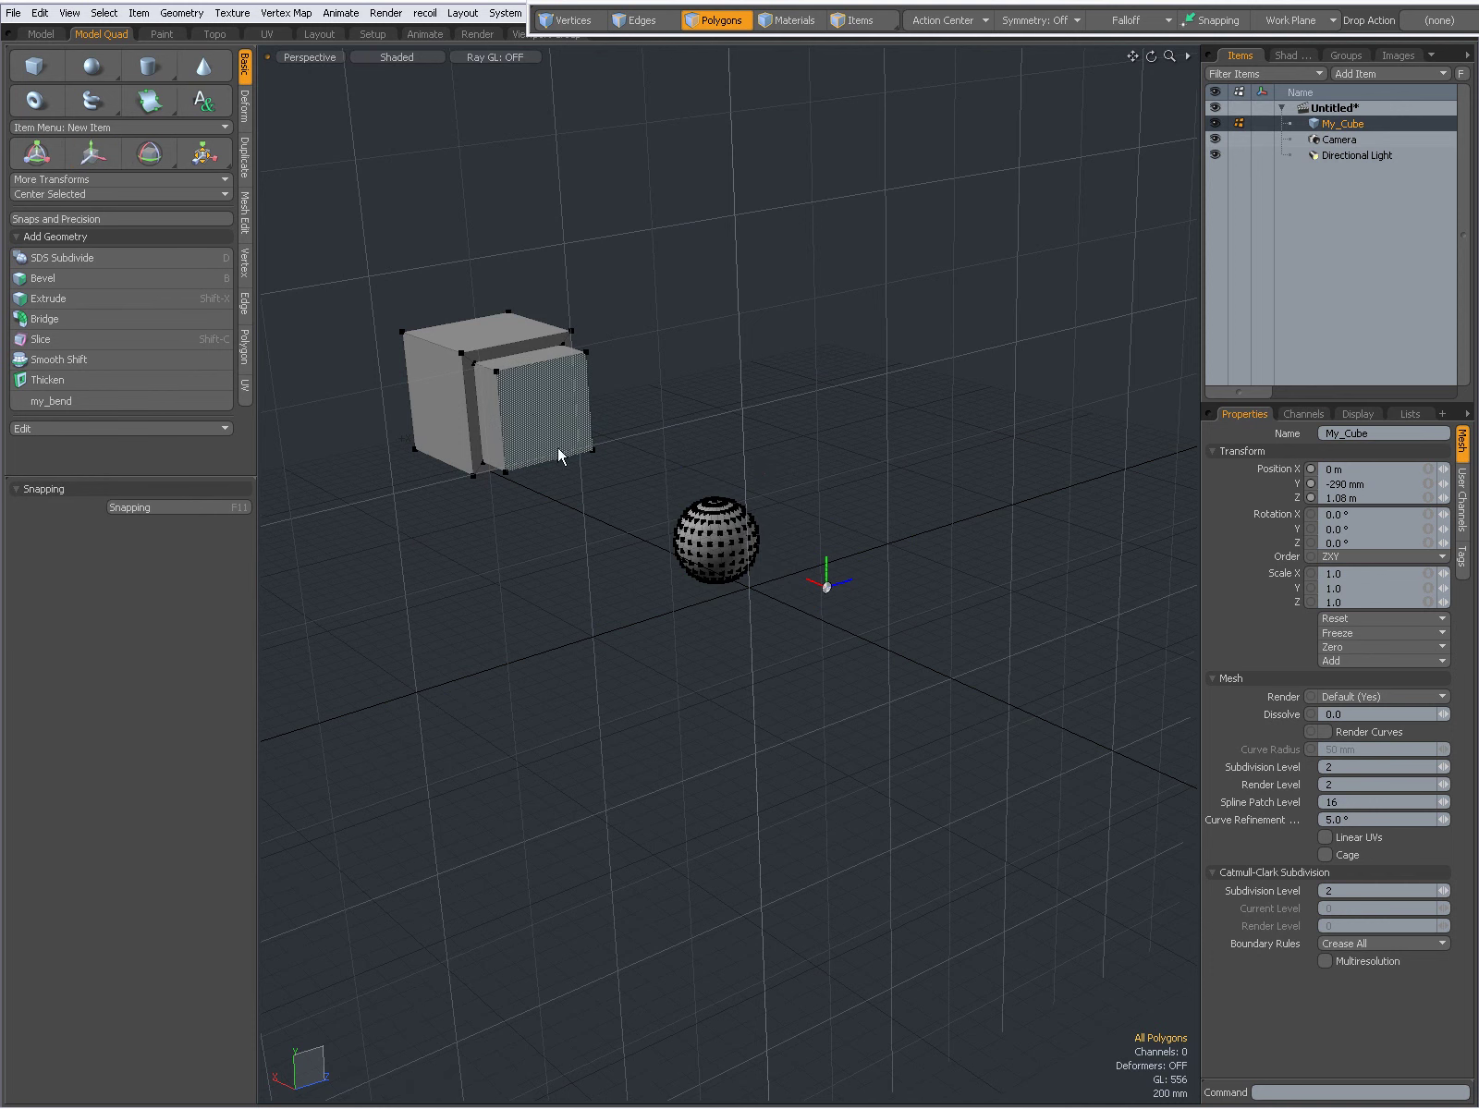
{"action": "left_click_drag", "start_coordinate": [900, 663], "coordinate": [789, 656], "text": "alt"}
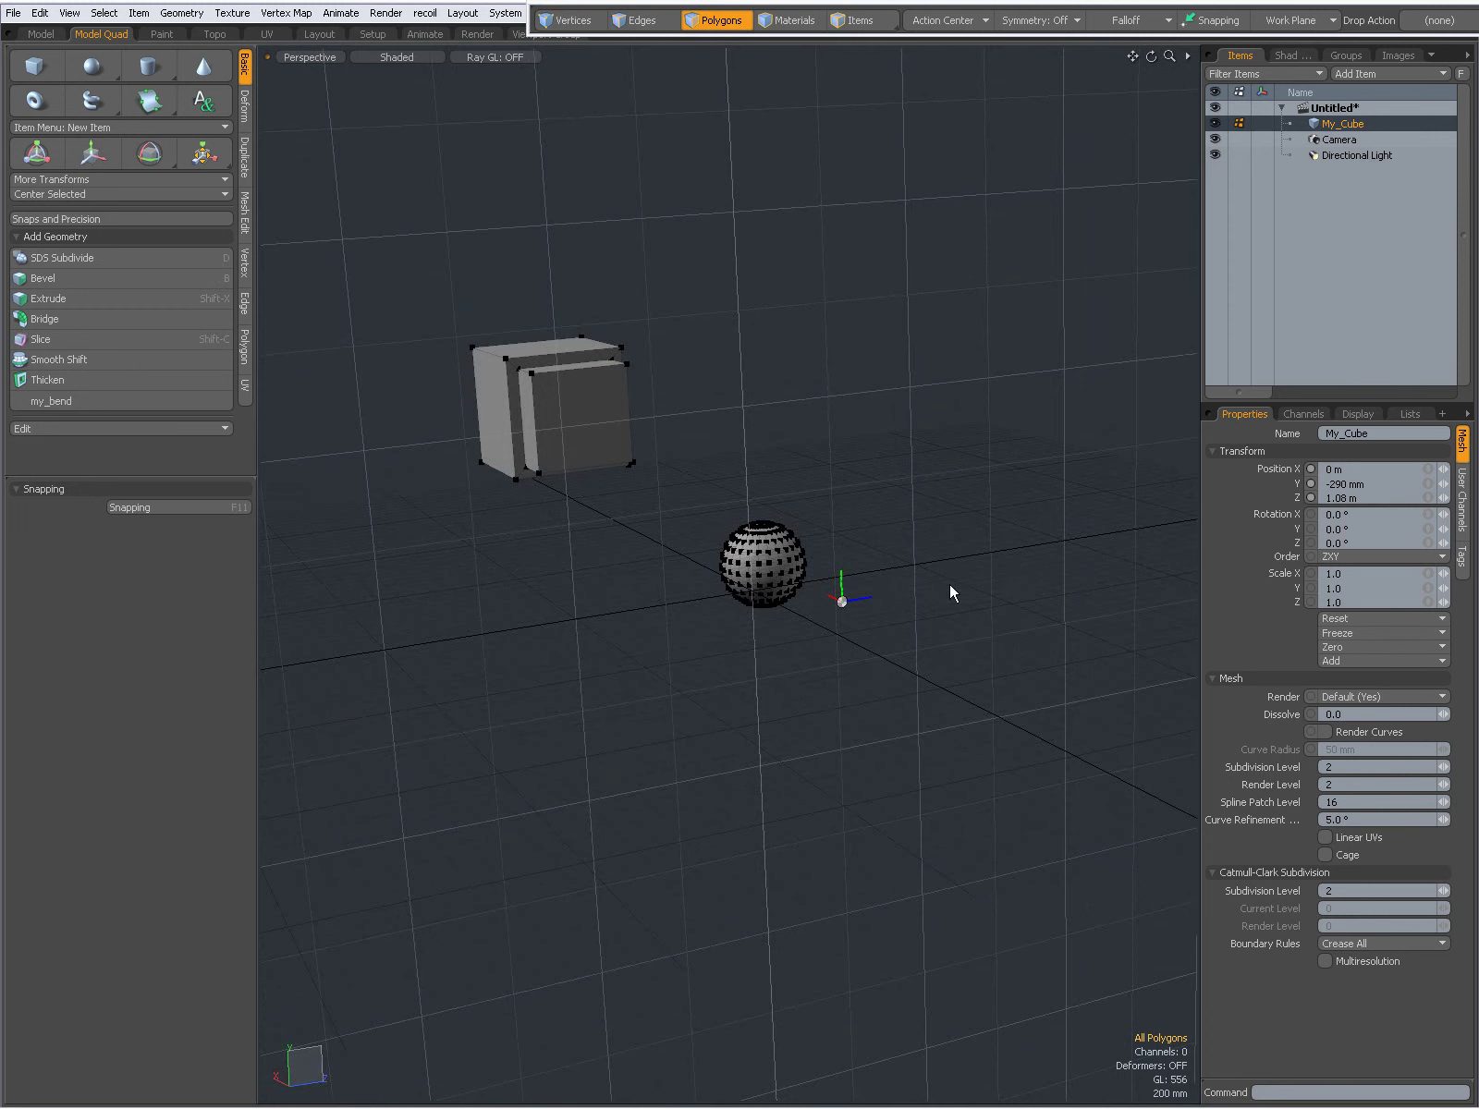
Select all the sphere's and cube's polygons to compare them with the item's center from several angles, and clear the selection
{"action": "double_click", "coordinate": [758, 547]}
{"action": "left_click", "coordinate": [592, 423], "text": "shift"}
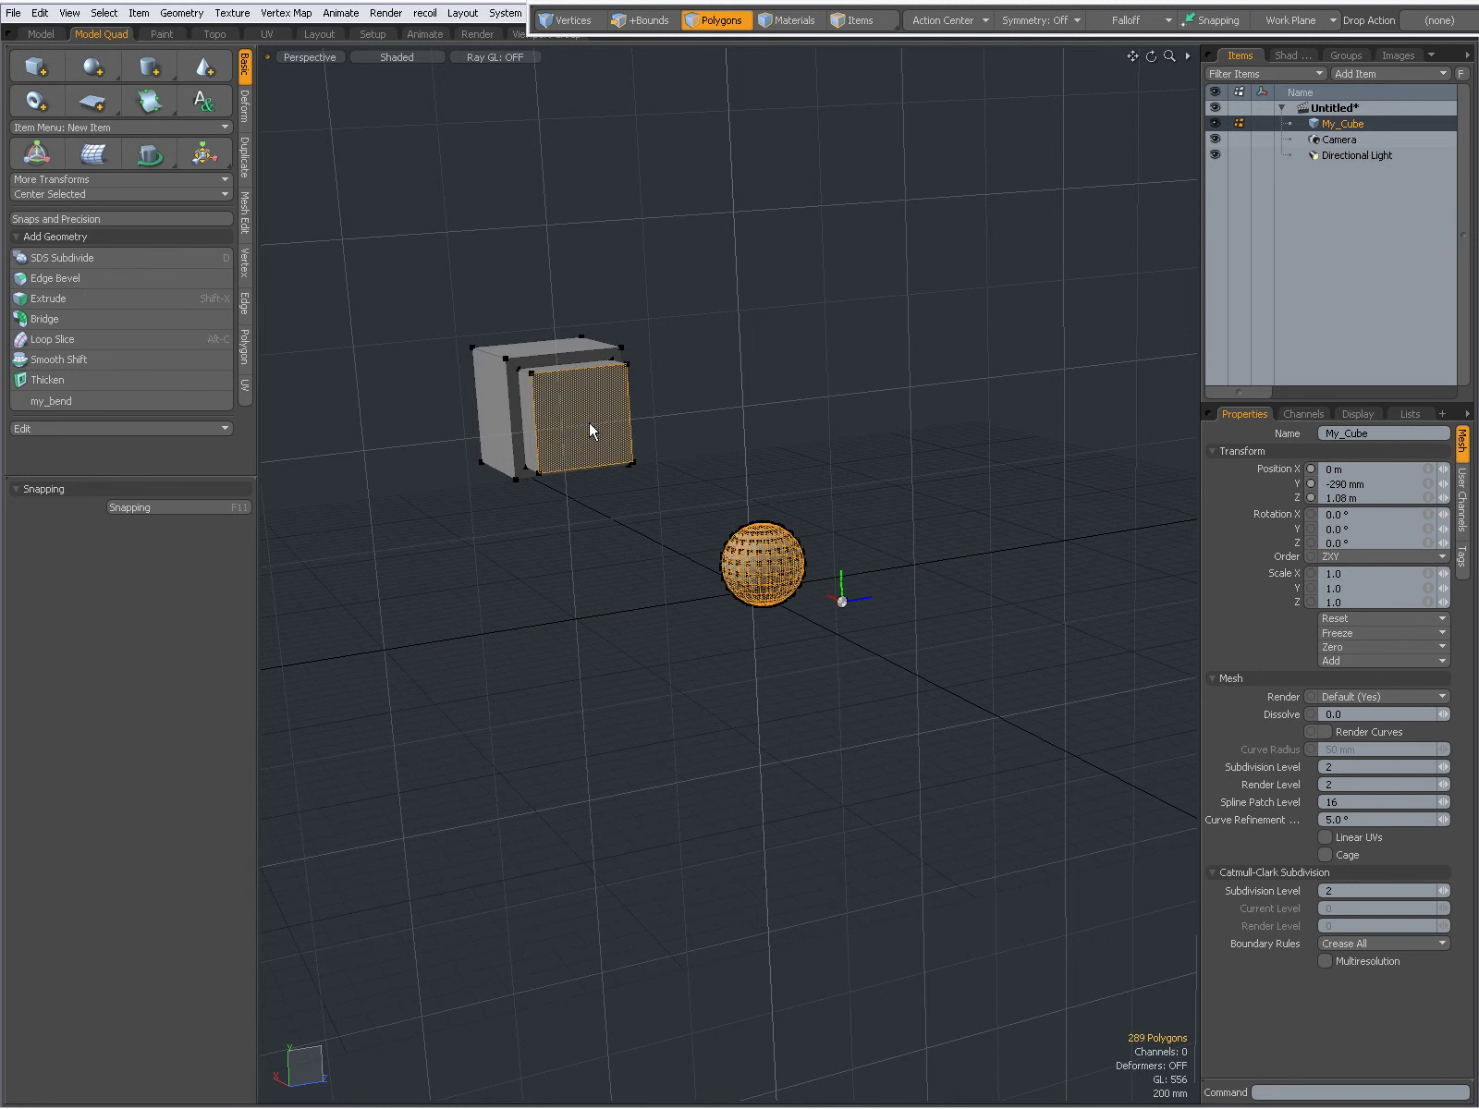
{"action": "double_click", "coordinate": [590, 422], "text": "shift"}
{"action": "left_click_drag", "start_coordinate": [589, 423], "coordinate": [537, 396], "text": "alt"}
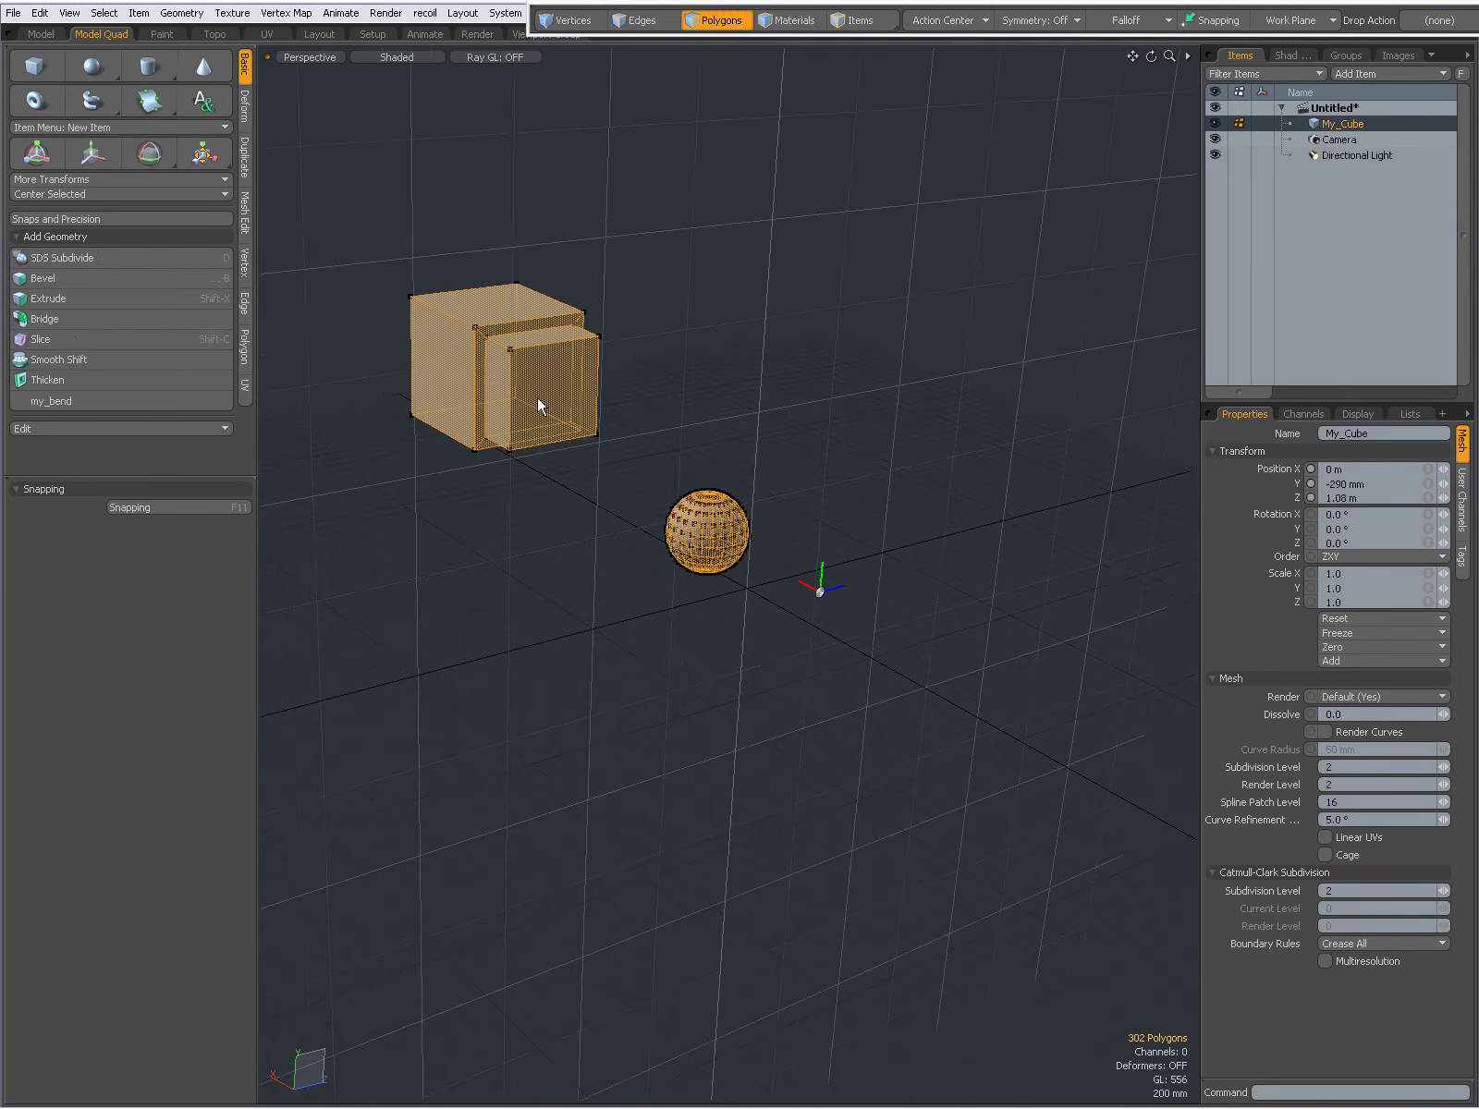
{"action": "scroll", "coordinate": [539, 399], "scroll_direction": "up", "scroll_amount": 3}
{"action": "left_click_drag", "start_coordinate": [641, 480], "coordinate": [795, 652], "text": "alt"}
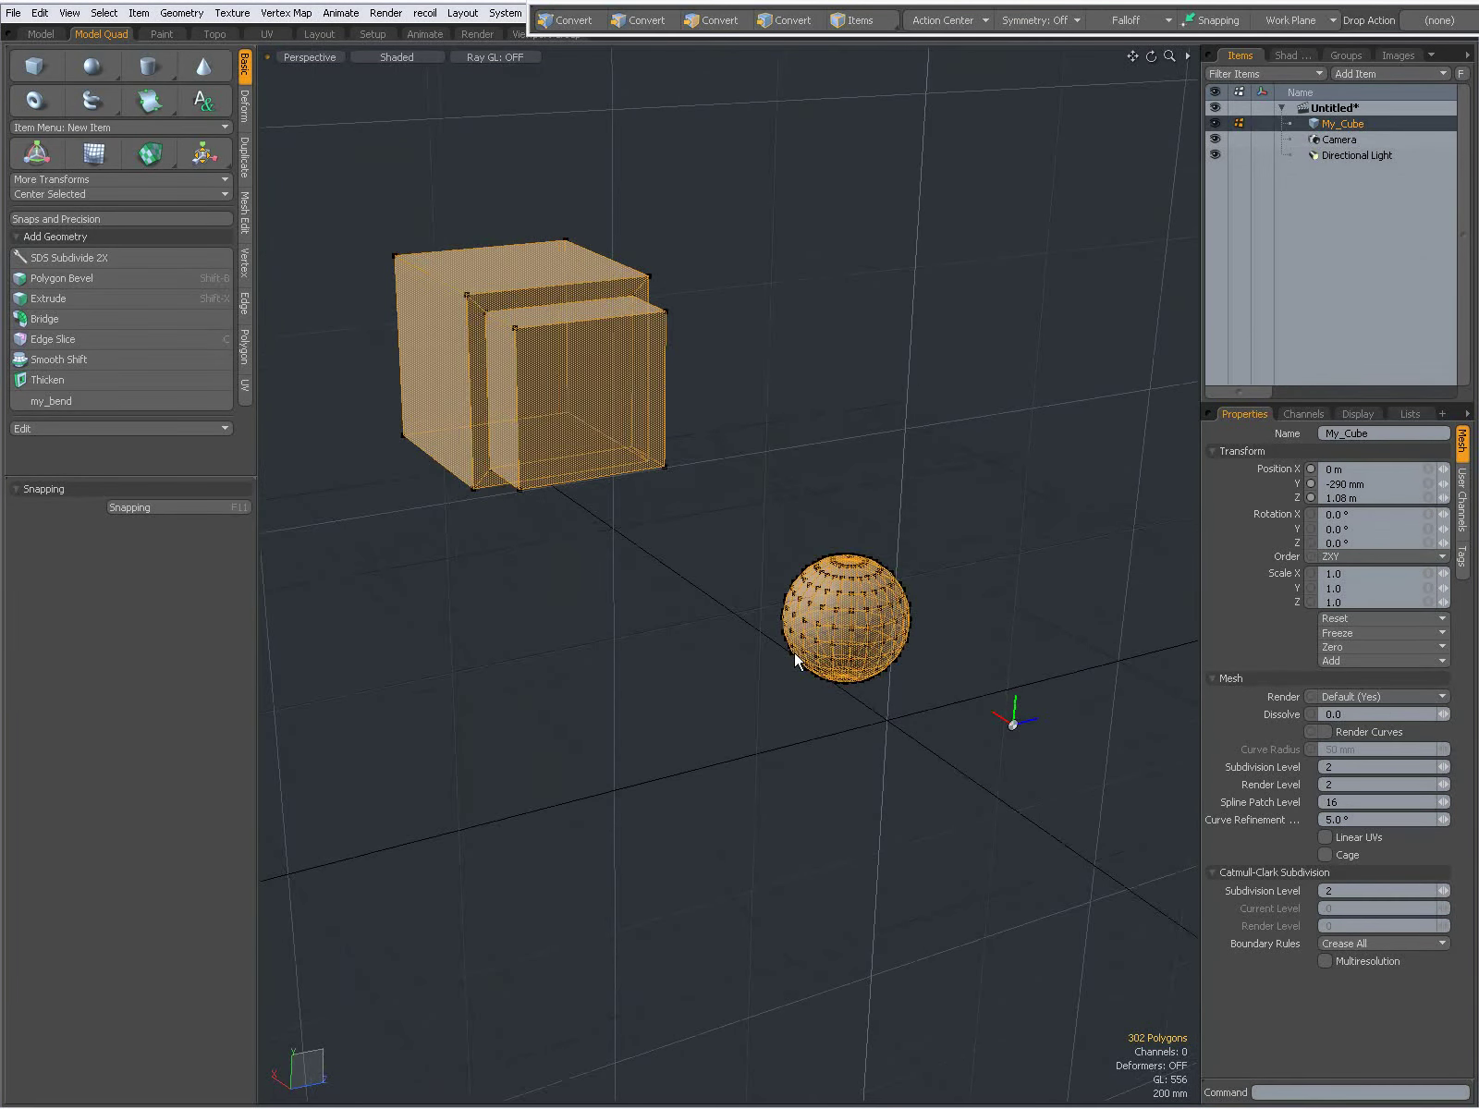
{"action": "scroll", "coordinate": [814, 652], "scroll_direction": "down", "scroll_amount": 2}
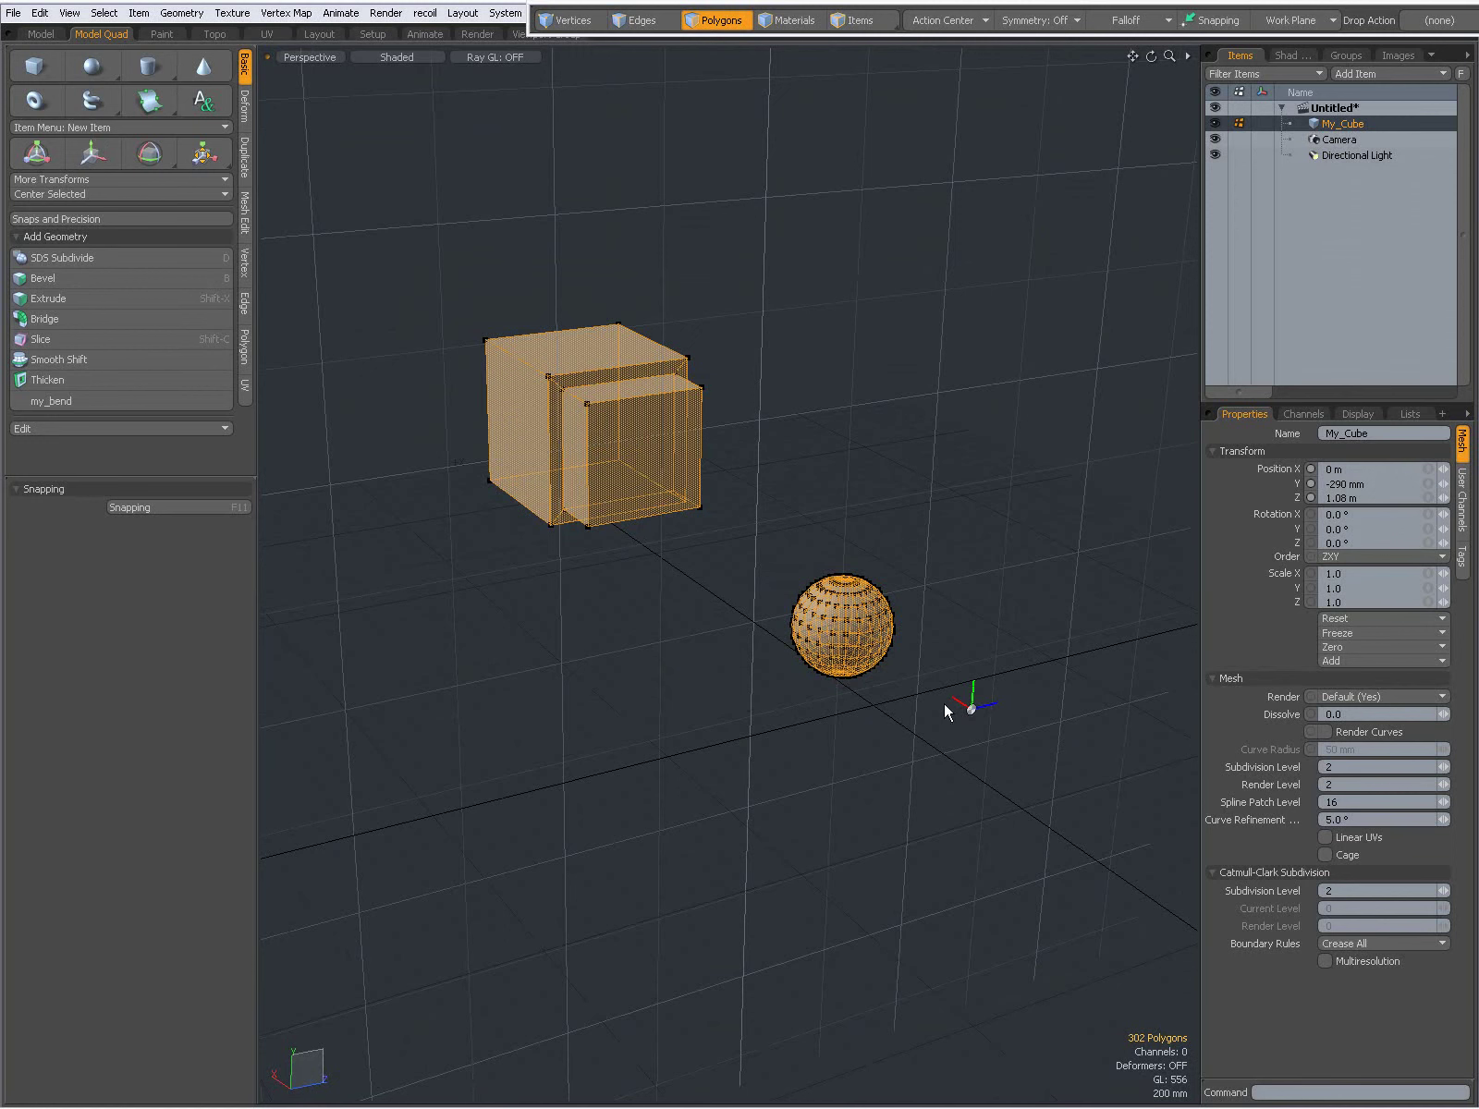
{"action": "left_click", "coordinate": [826, 395]}
{"action": "left_click_drag", "start_coordinate": [824, 400], "coordinate": [881, 634], "text": "alt"}
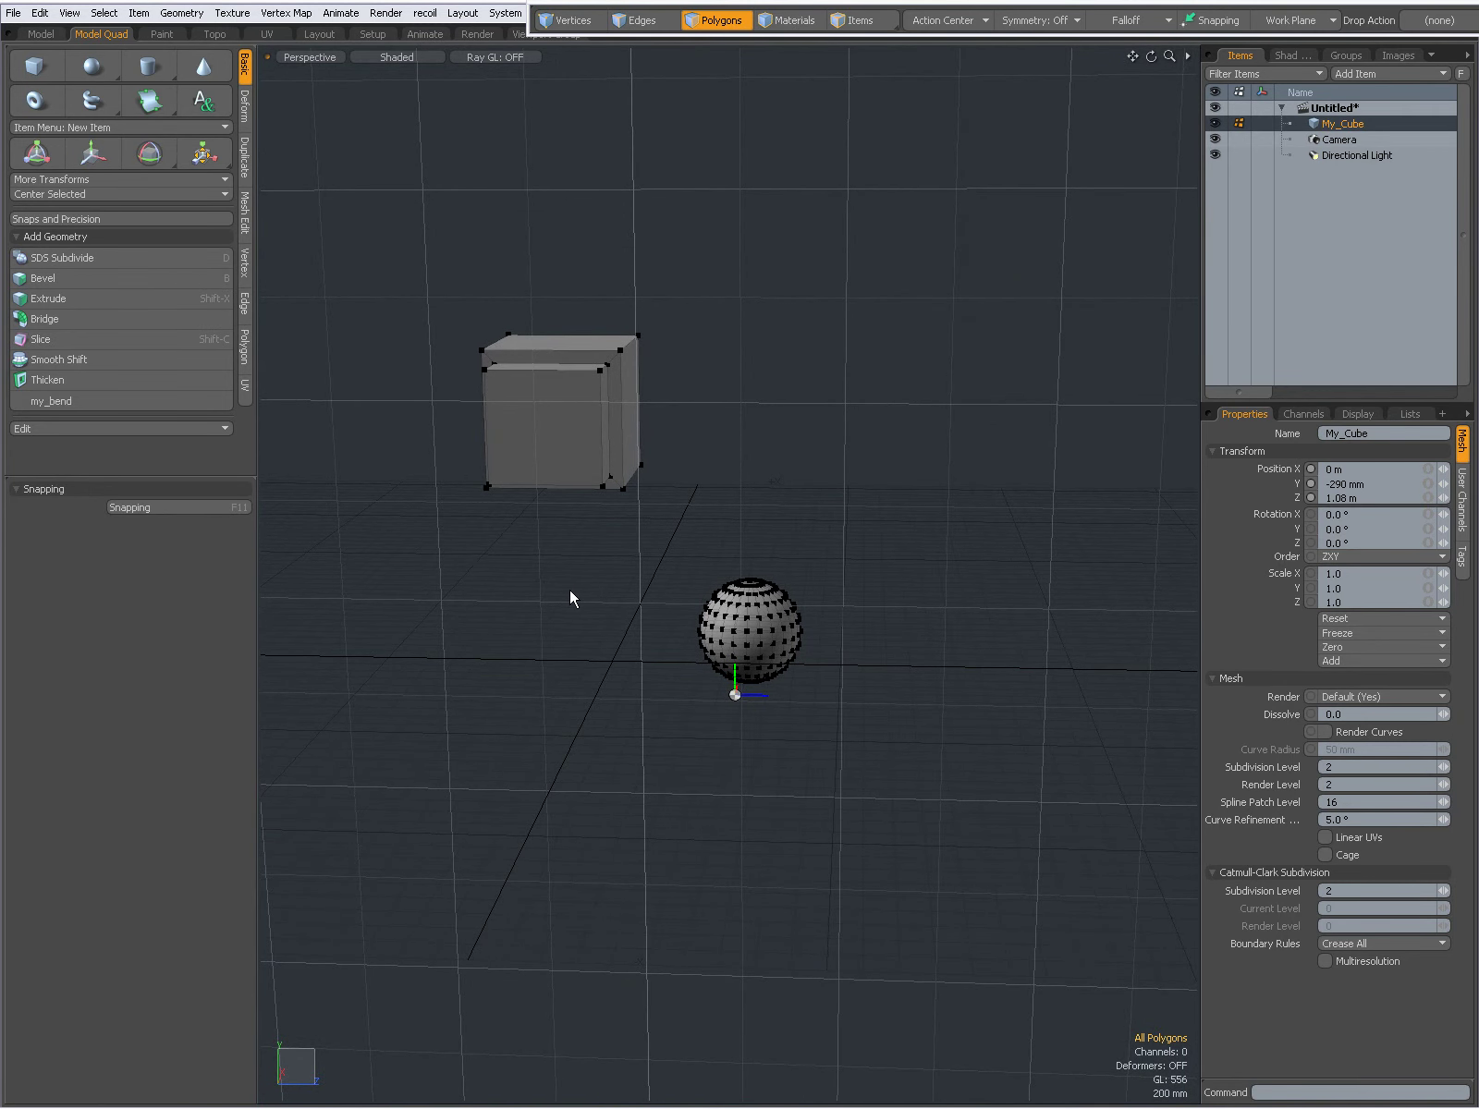
{"action": "left_click_drag", "start_coordinate": [562, 637], "coordinate": [746, 711], "text": "alt"}
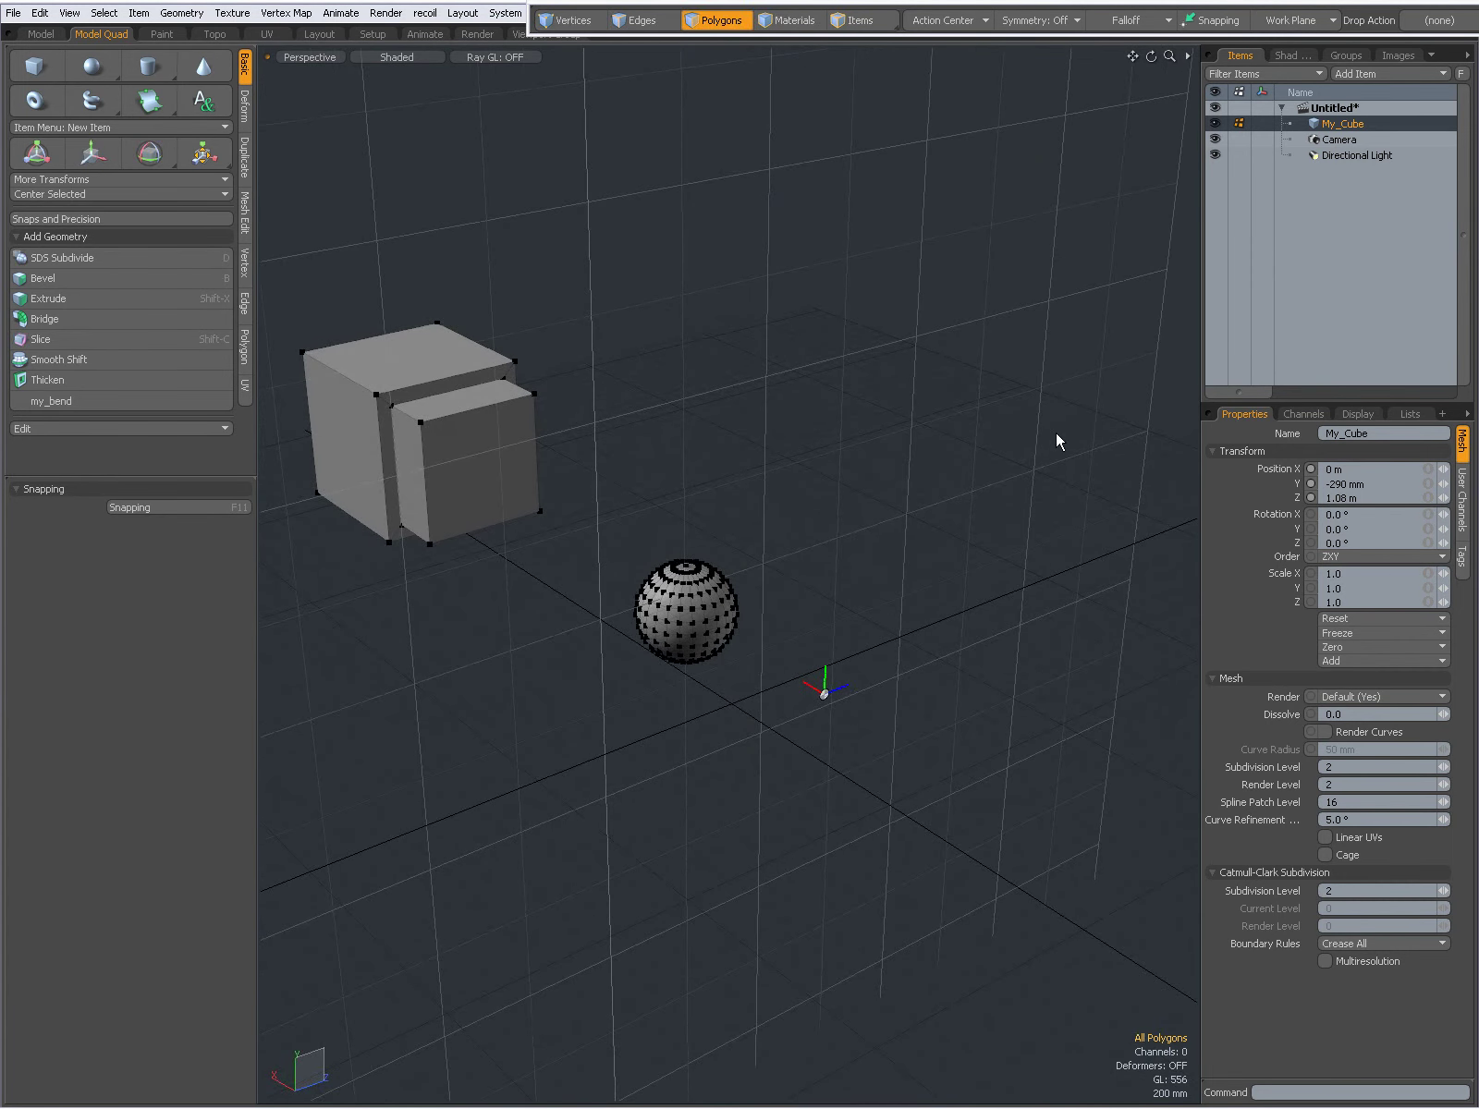
Switch to item mode, reset My_Cube's position, and deselect the item
{"action": "left_click", "coordinate": [859, 21]}
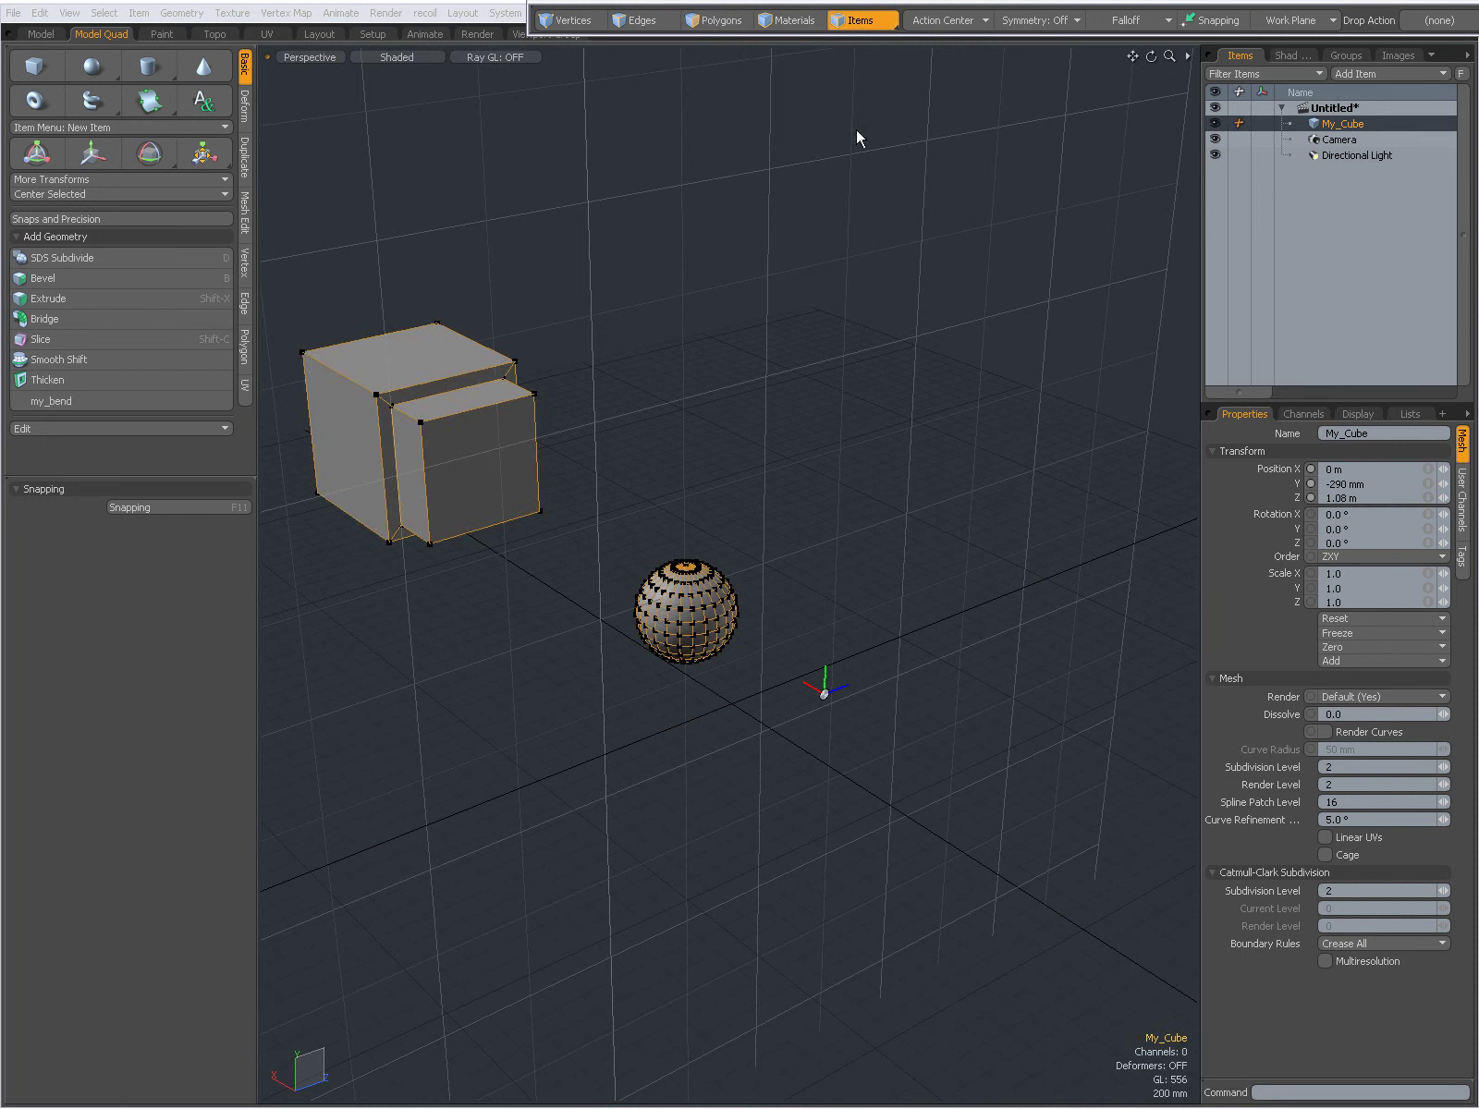
{"action": "left_click", "coordinate": [1353, 617]}
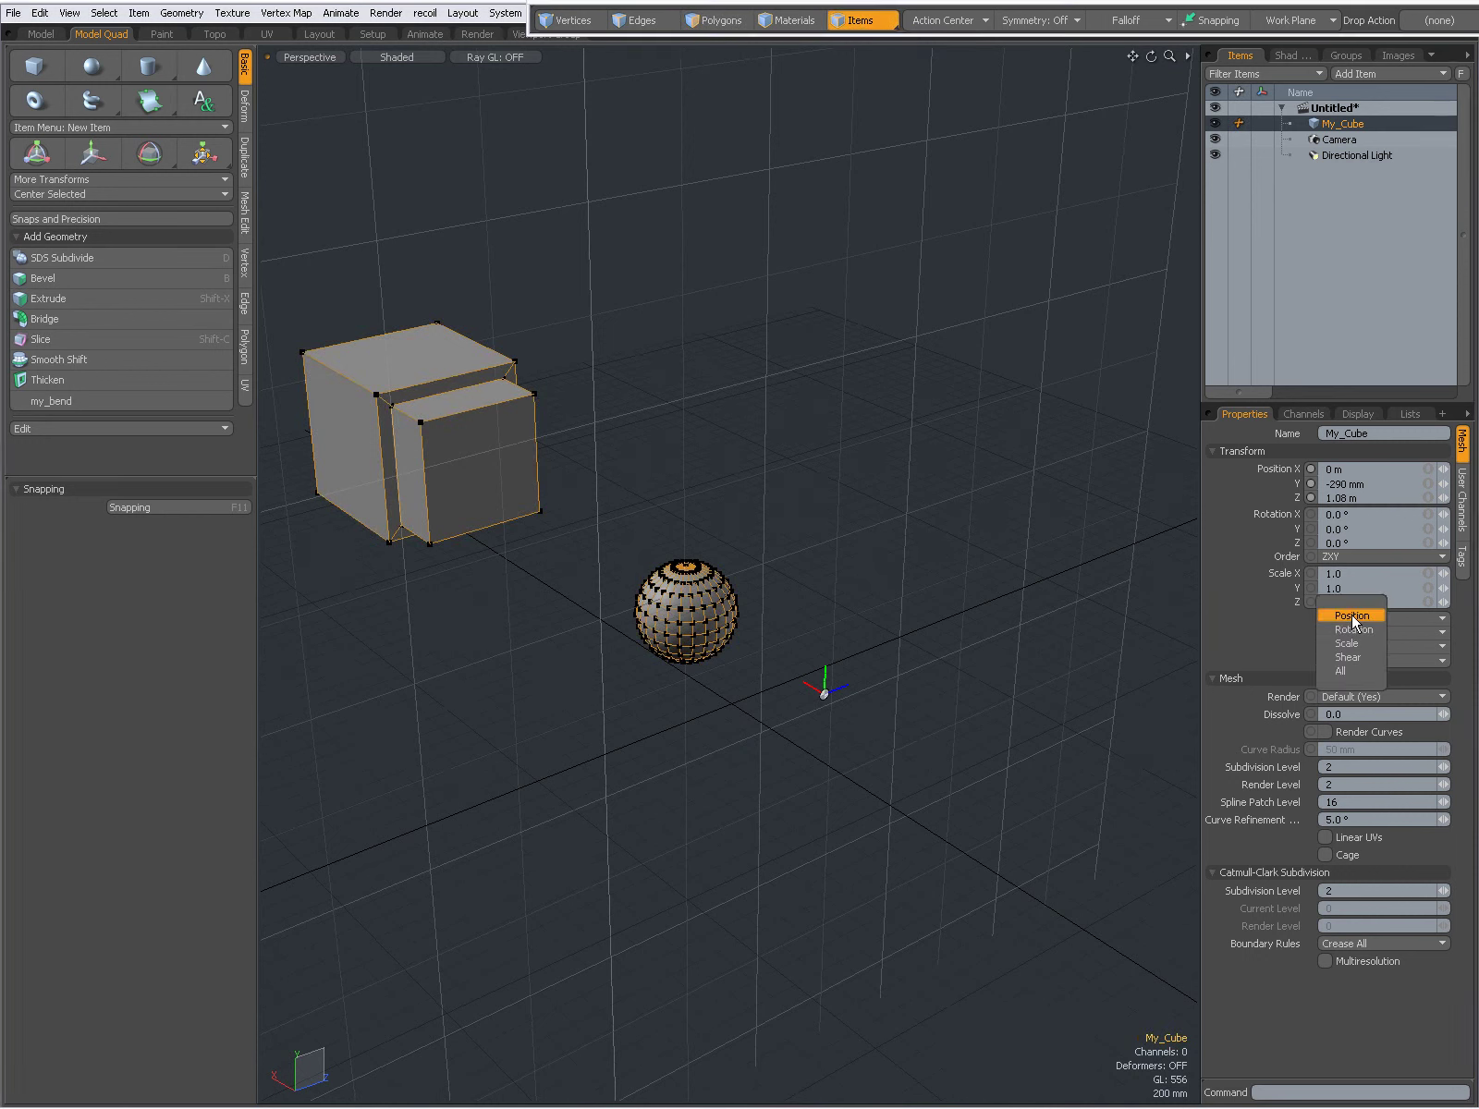
{"action": "left_click", "coordinate": [1353, 616]}
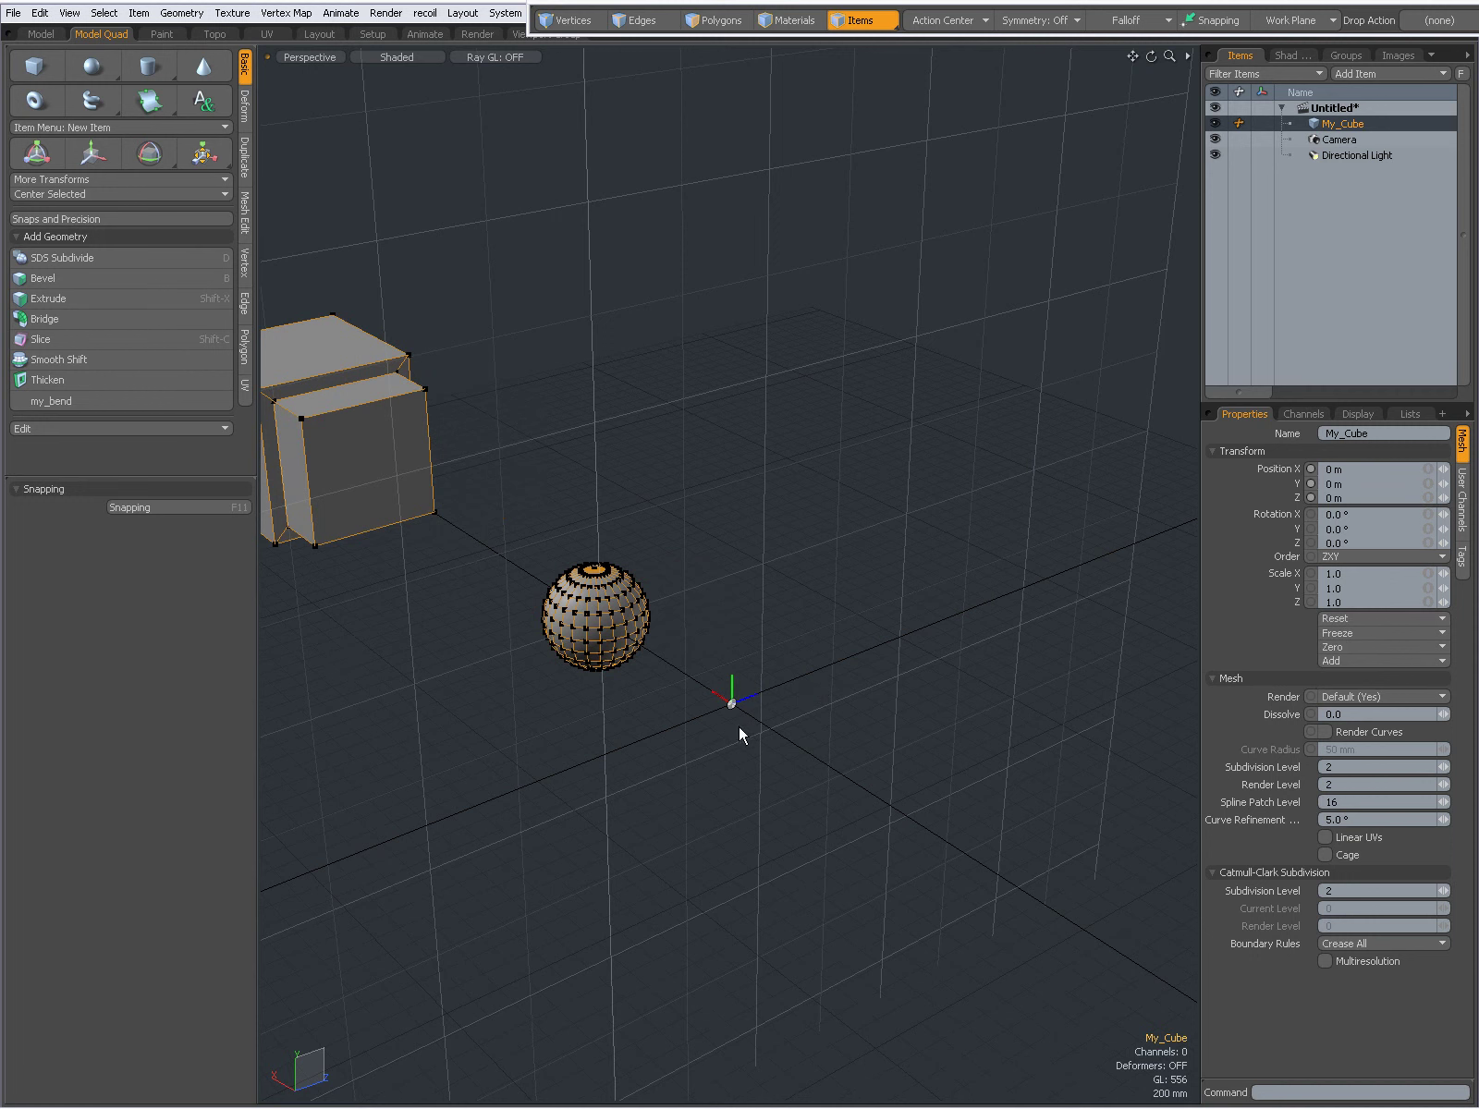
{"action": "left_click", "coordinate": [901, 728]}
{"action": "left_click_drag", "start_coordinate": [900, 731], "coordinate": [796, 649], "text": "alt"}
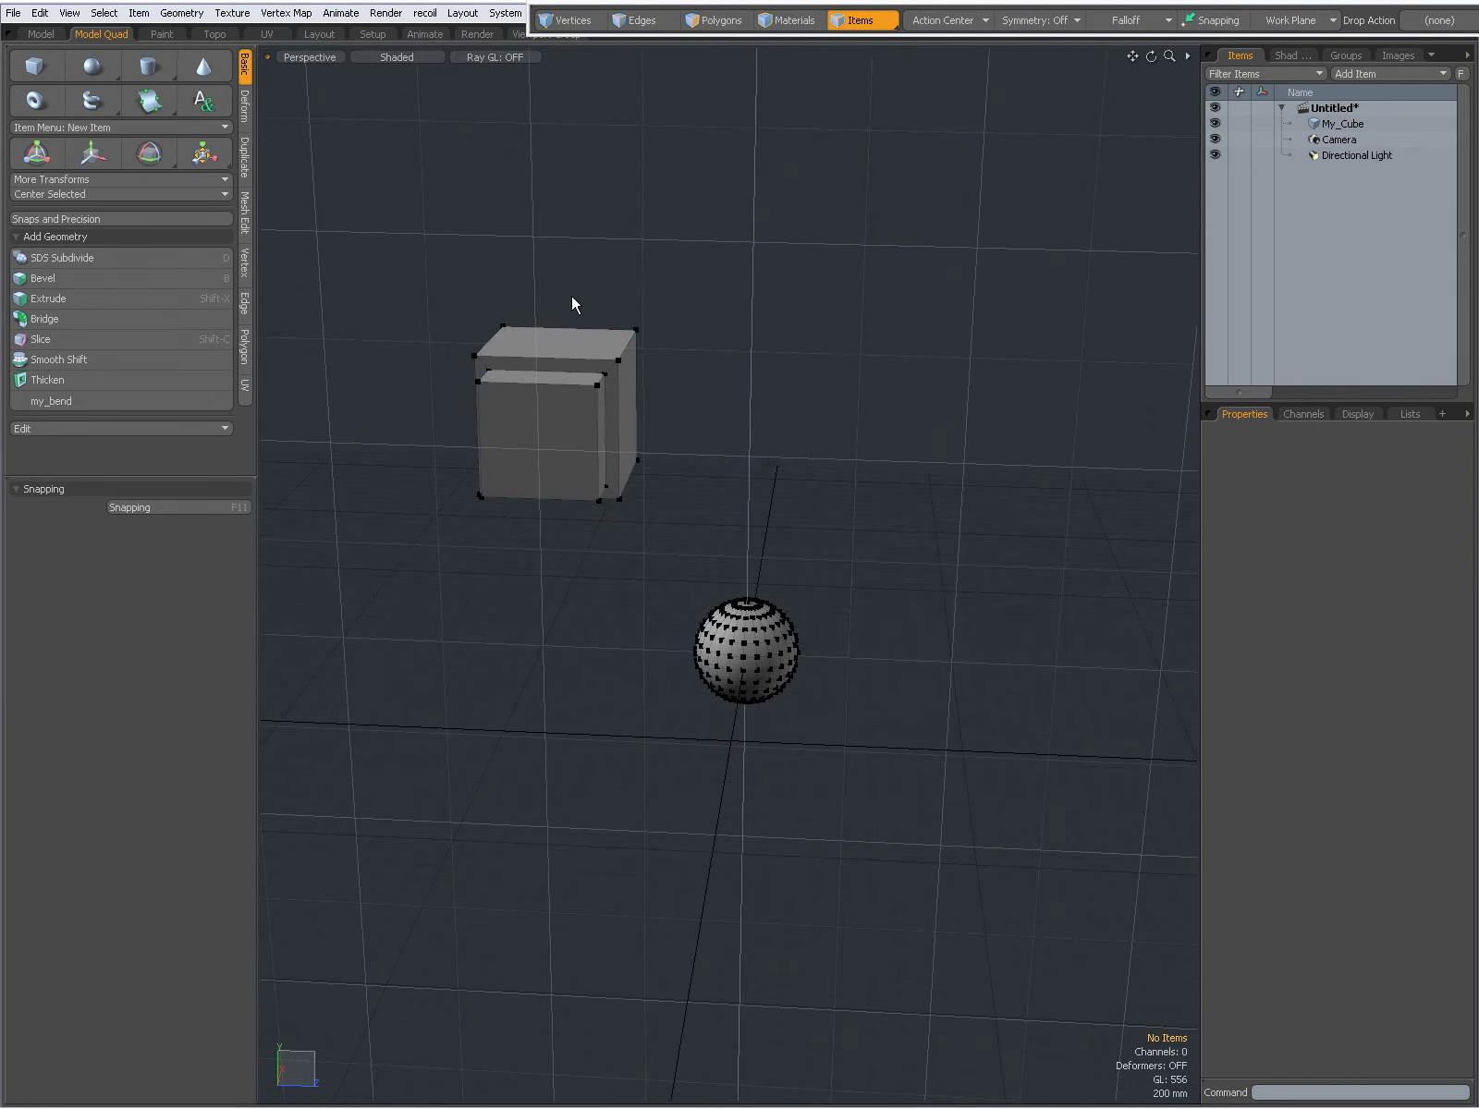
In polygon mode, select the sphere's polygons, move them upward to about the cube's height, and drop the tool
{"action": "left_click", "coordinate": [720, 21]}
{"action": "mouse_move", "coordinate": [513, 217]}
{"action": "right_mouse_down"}
{"action": "mouse_move", "coordinate": [521, 588]}
{"action": "mouse_move", "coordinate": [754, 354]}
{"action": "right_mouse_up"}
{"action": "mouse_move", "coordinate": [800, 530]}
{"action": "right_mouse_down", "text": "shift"}
{"action": "mouse_move", "coordinate": [628, 678]}
{"action": "mouse_move", "coordinate": [892, 750]}
{"action": "mouse_move", "coordinate": [907, 704]}
{"action": "mouse_move", "coordinate": [893, 692]}
{"action": "right_mouse_up", "text": "shift"}
{"action": "left_click_drag", "start_coordinate": [545, 762], "coordinate": [675, 750], "text": "alt"}
{"action": "left_click", "coordinate": [770, 656]}
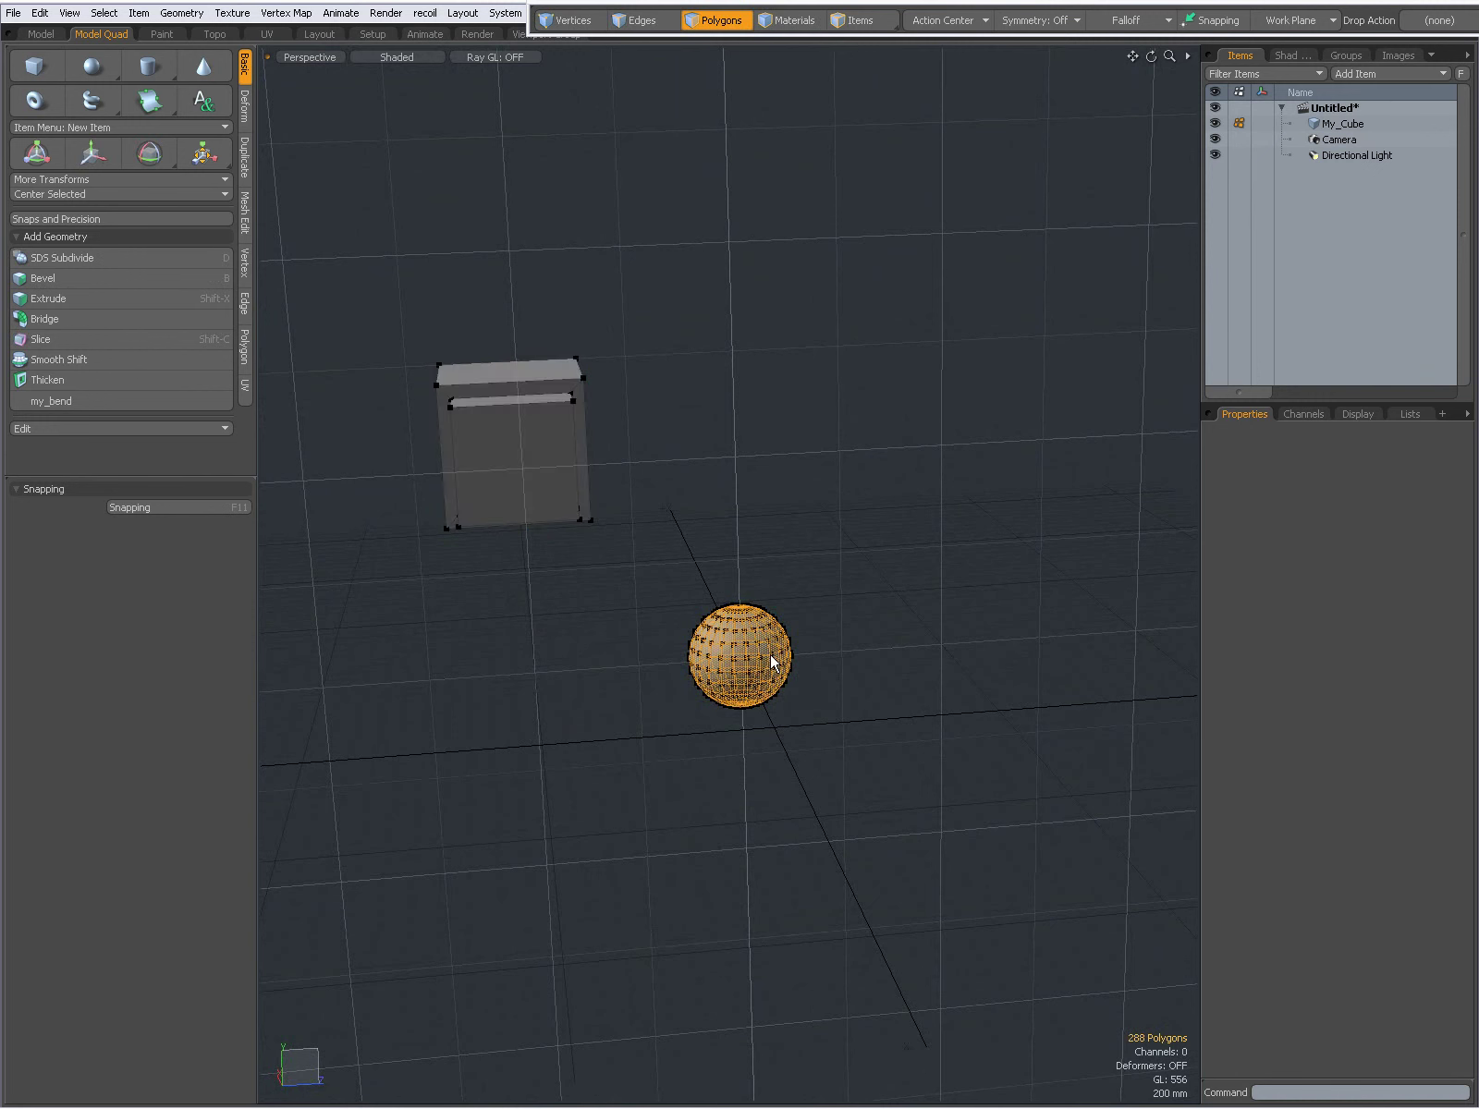
{"action": "key", "text": "w"}
{"action": "left_click_drag", "start_coordinate": [740, 610], "coordinate": [730, 469]}
{"action": "key", "text": "space"}
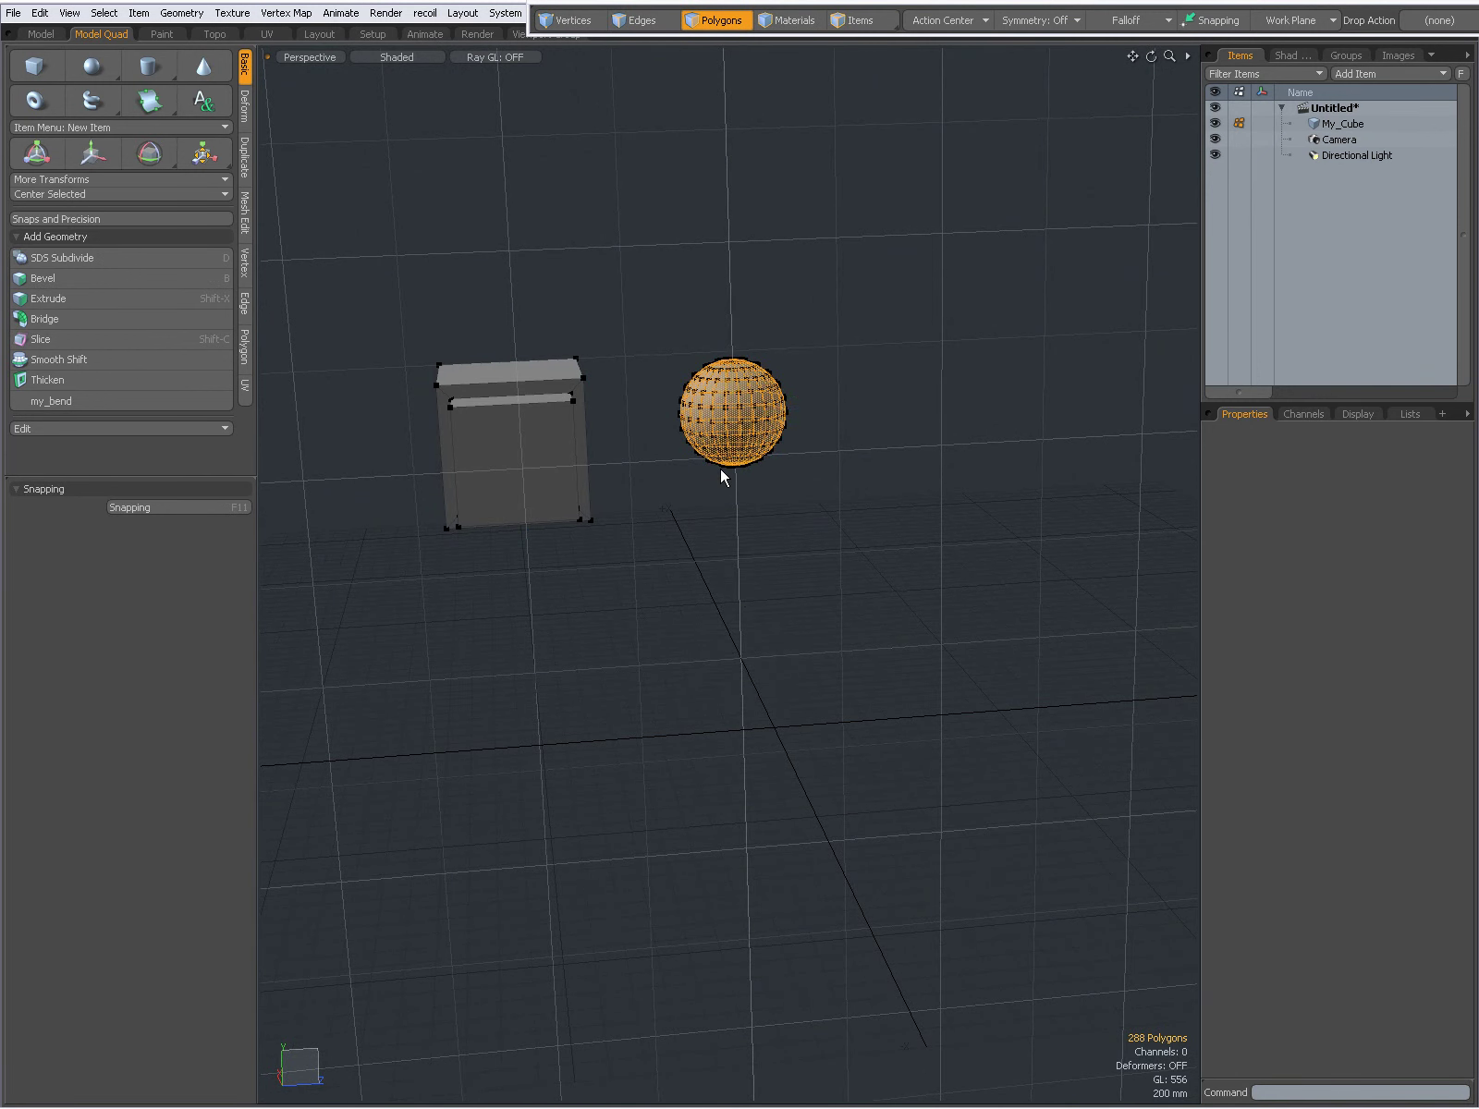
Switch to item mode and select My_Cube to examine its center relative to the cube and sphere, and deselect it
{"action": "left_click", "coordinate": [855, 21]}
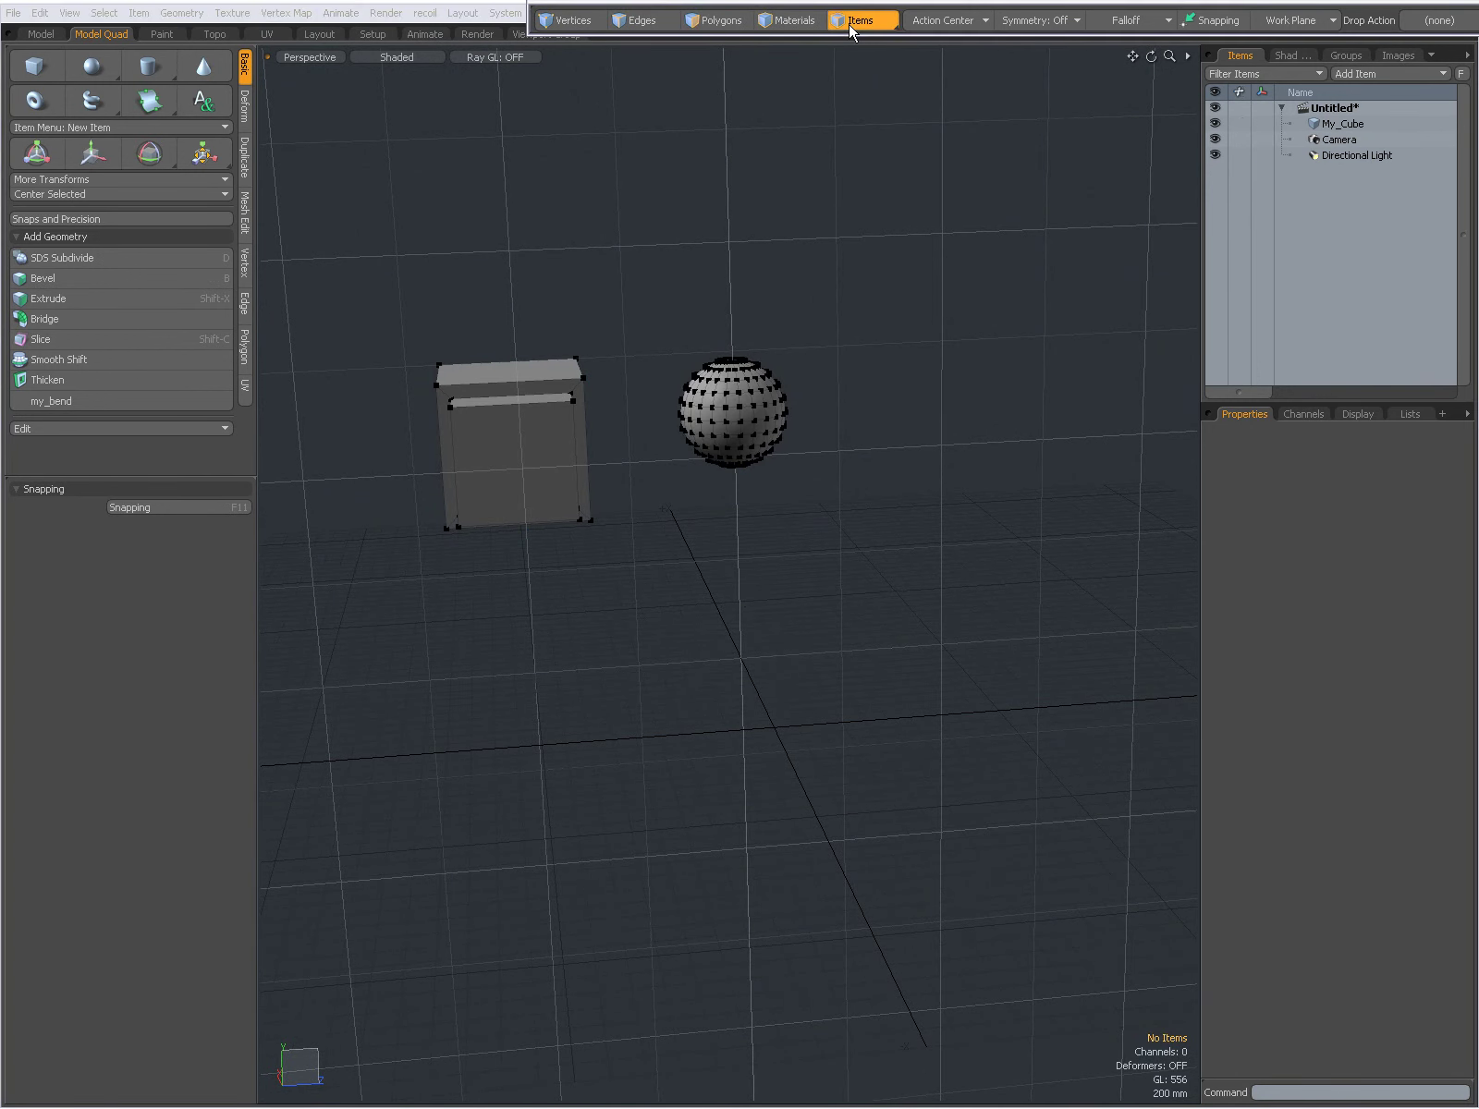
{"action": "left_click_drag", "start_coordinate": [738, 435], "coordinate": [795, 610], "text": "alt"}
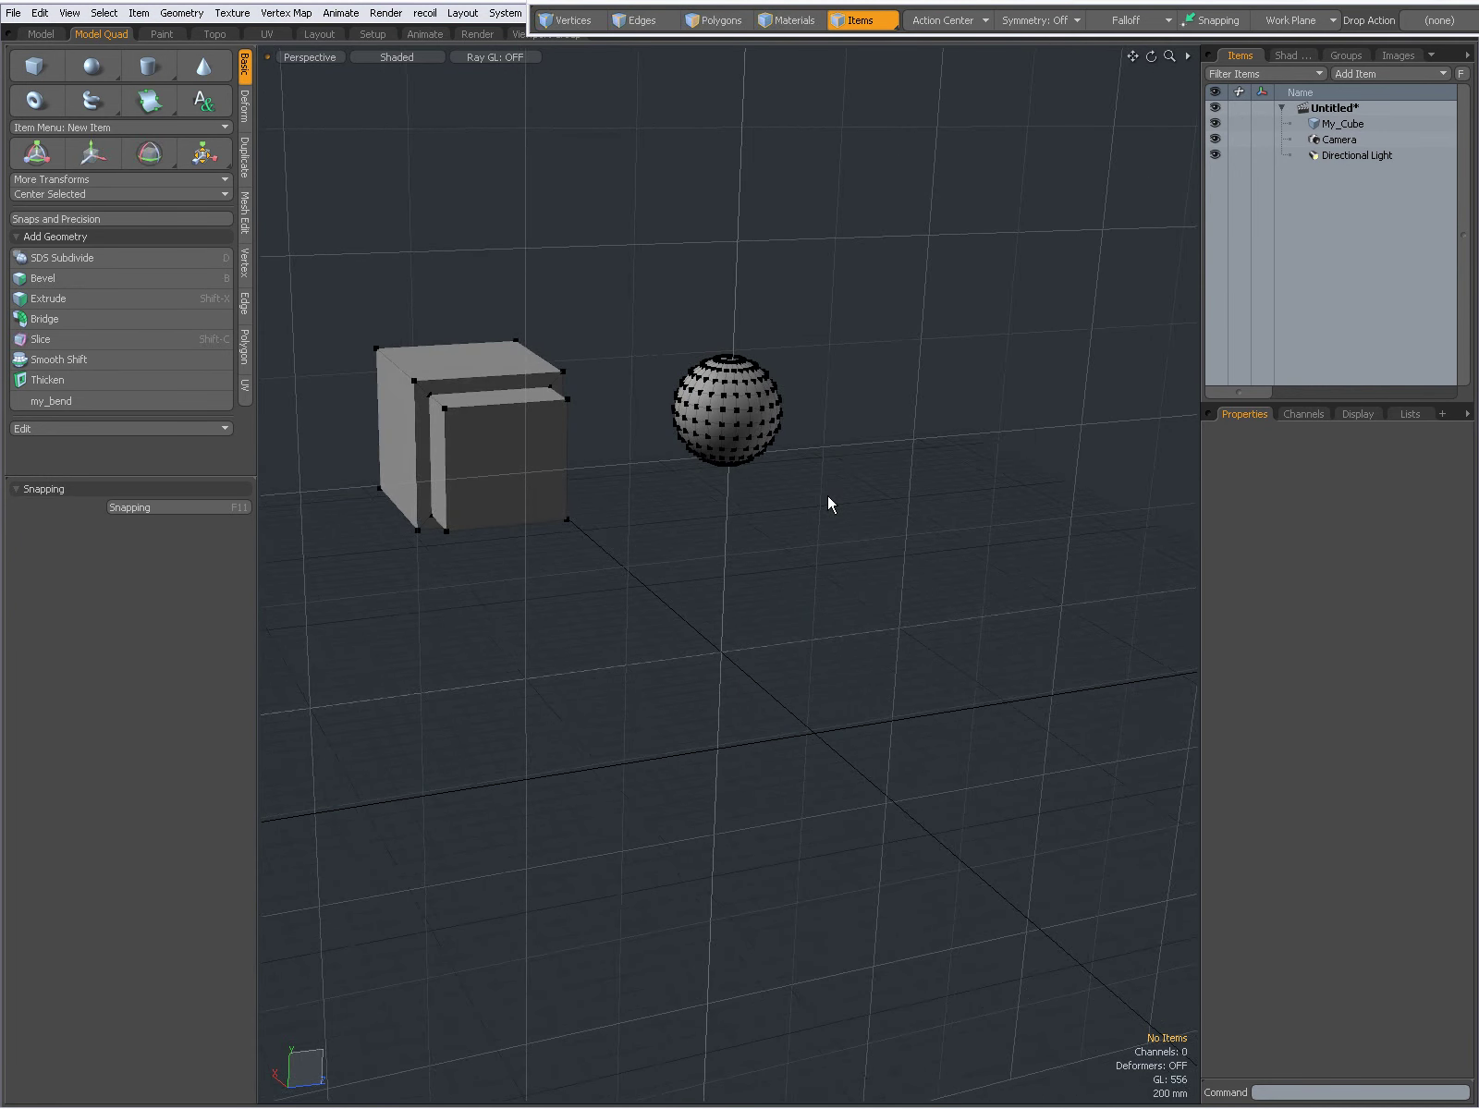
{"action": "key", "text": "o"}
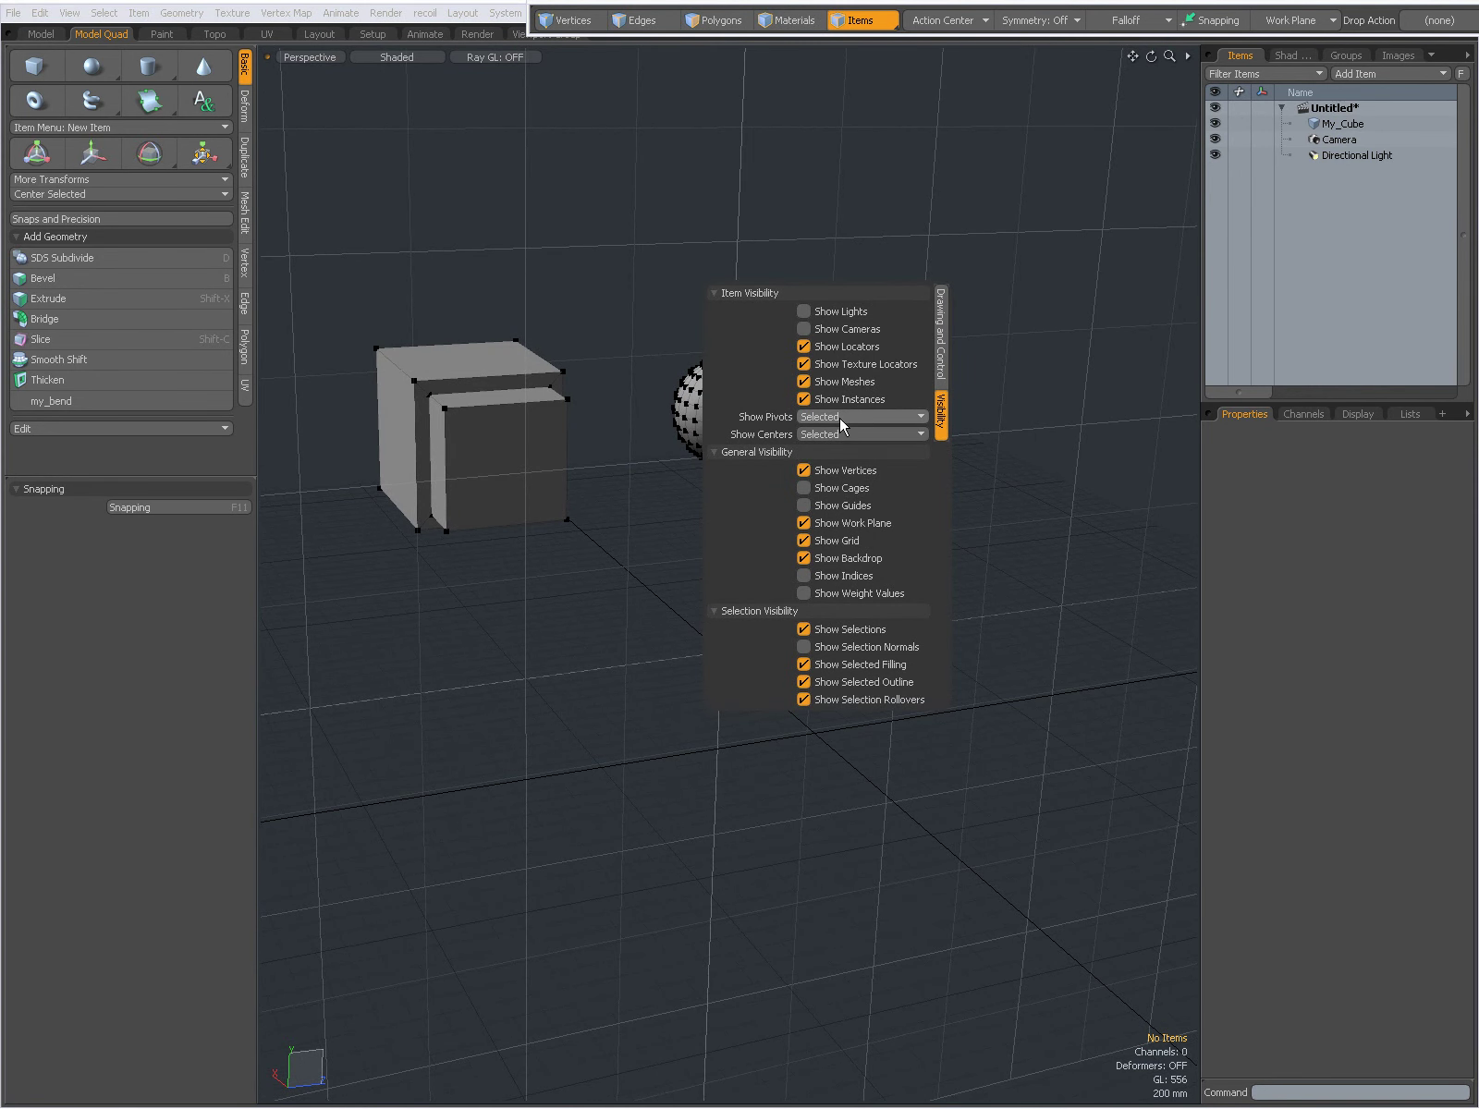
{"action": "left_click", "coordinate": [1341, 124]}
{"action": "mouse_move", "coordinate": [821, 708]}
{"action": "left_mouse_down", "text": "alt+shift"}
{"action": "mouse_move", "coordinate": [893, 756]}
{"action": "mouse_move", "coordinate": [865, 782]}
{"action": "mouse_move", "coordinate": [886, 783]}
{"action": "mouse_move", "coordinate": [897, 743]}
{"action": "mouse_move", "coordinate": [885, 816]}
{"action": "mouse_move", "coordinate": [948, 776]}
{"action": "mouse_move", "coordinate": [839, 701]}
{"action": "left_mouse_up", "text": "alt+shift"}
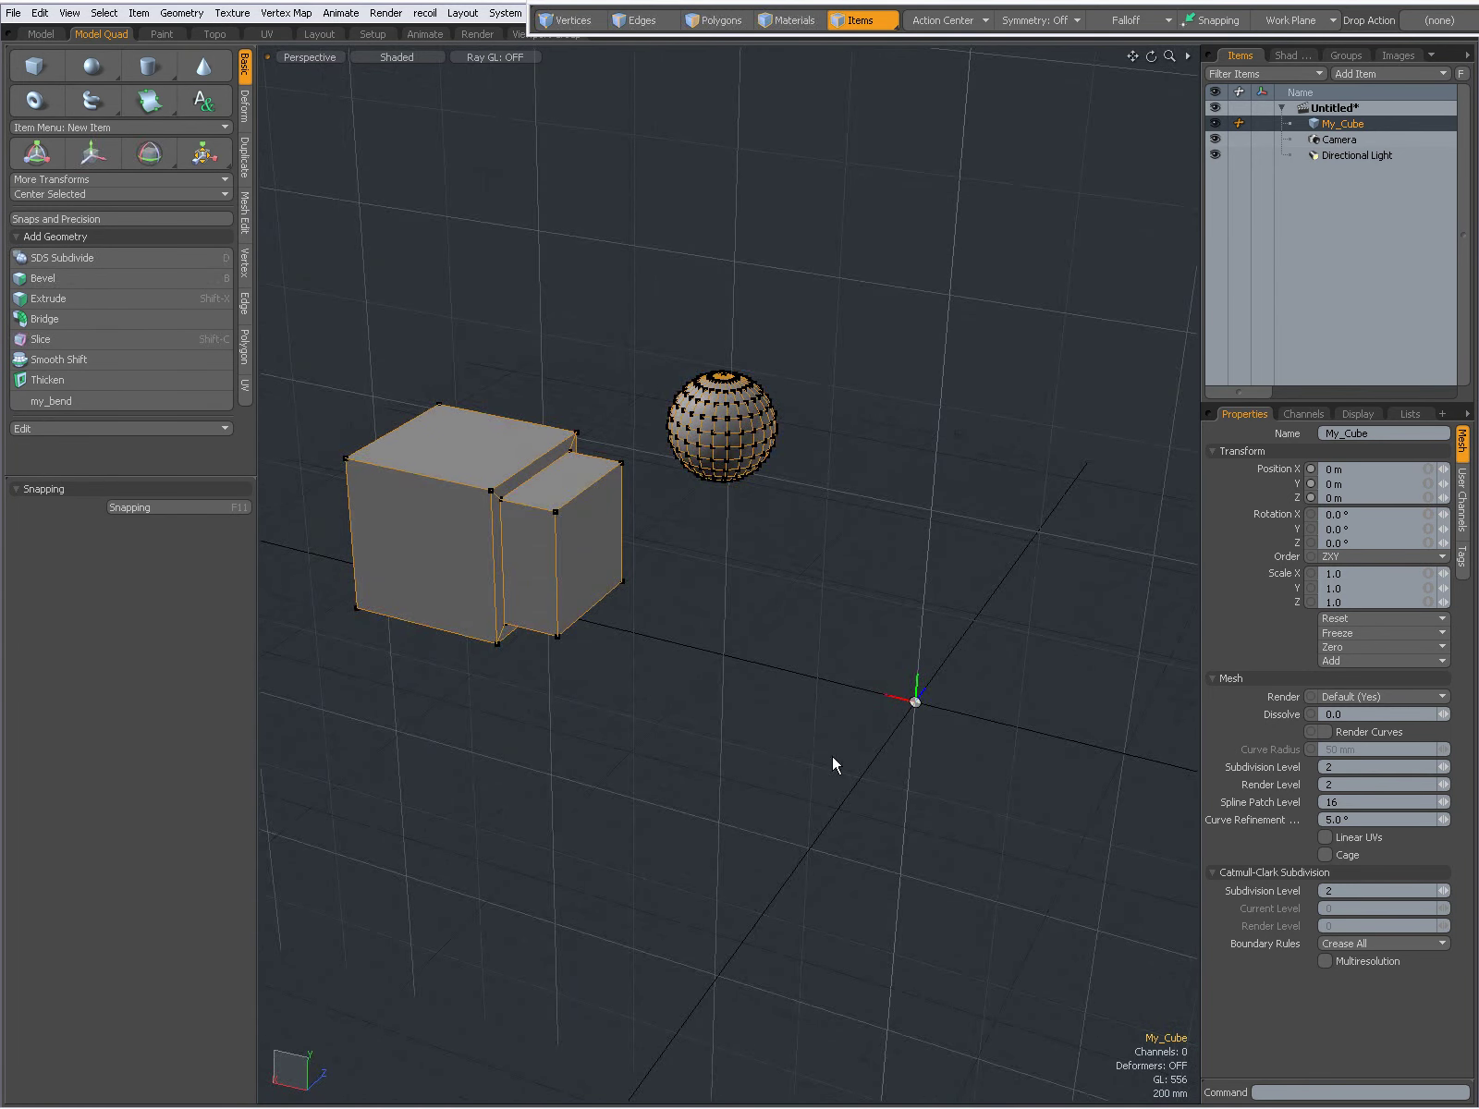
{"action": "left_click_drag", "start_coordinate": [1003, 779], "coordinate": [750, 695], "text": "alt"}
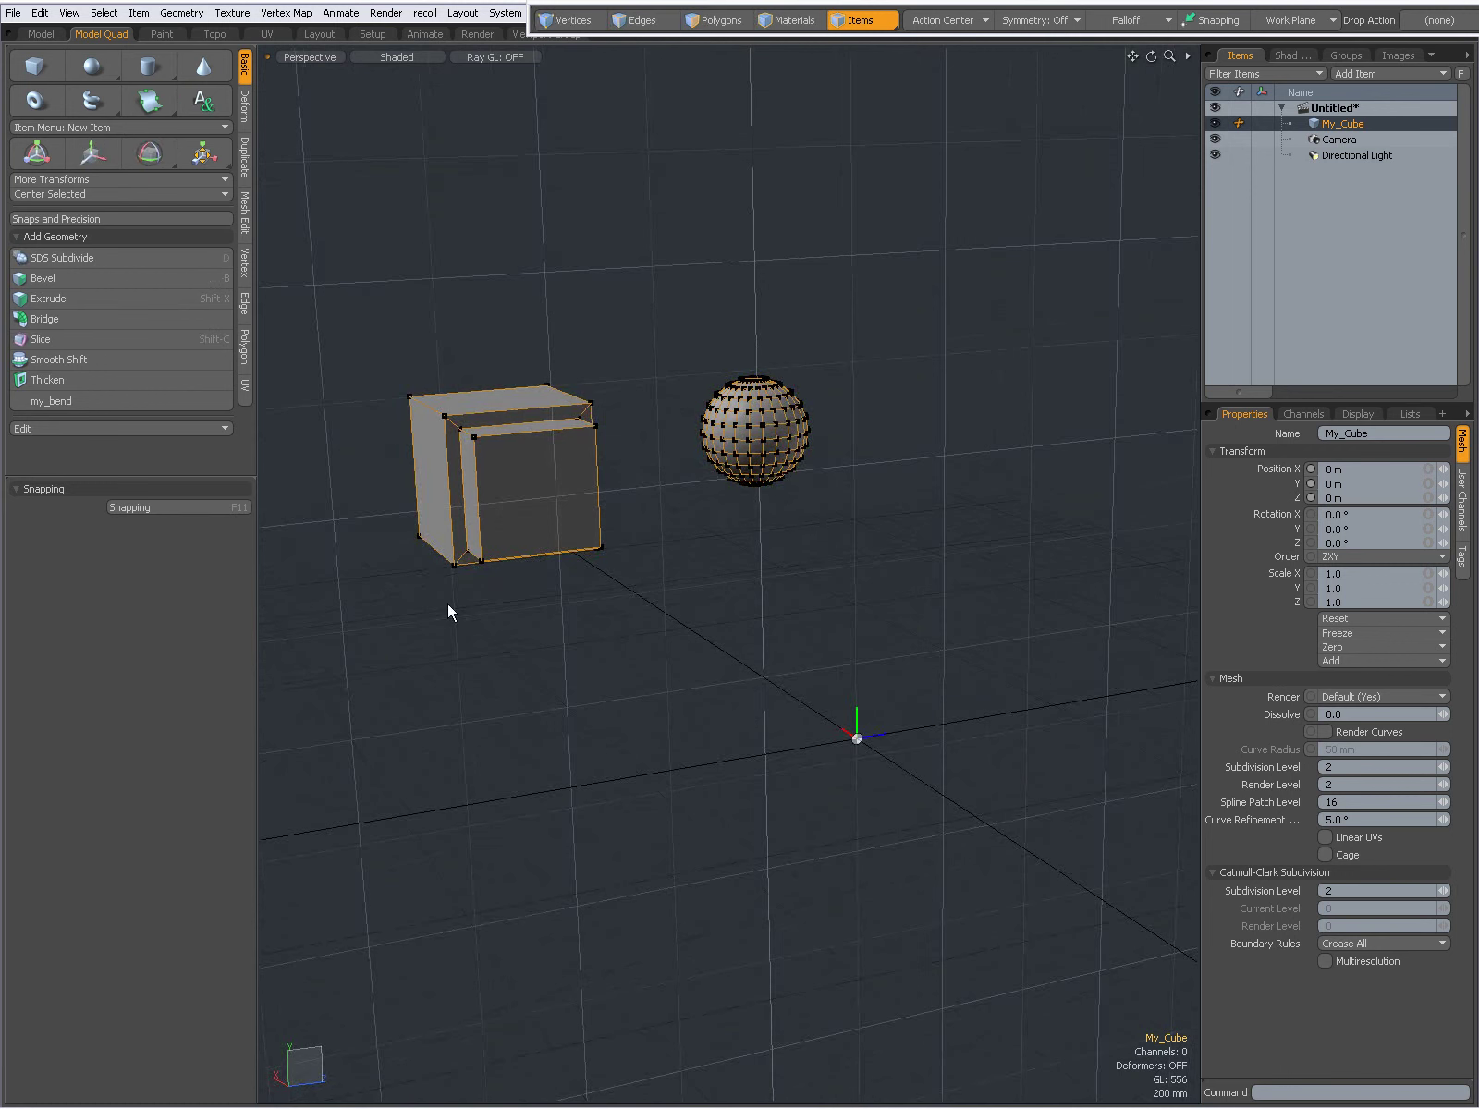
{"action": "left_click", "coordinate": [732, 554]}
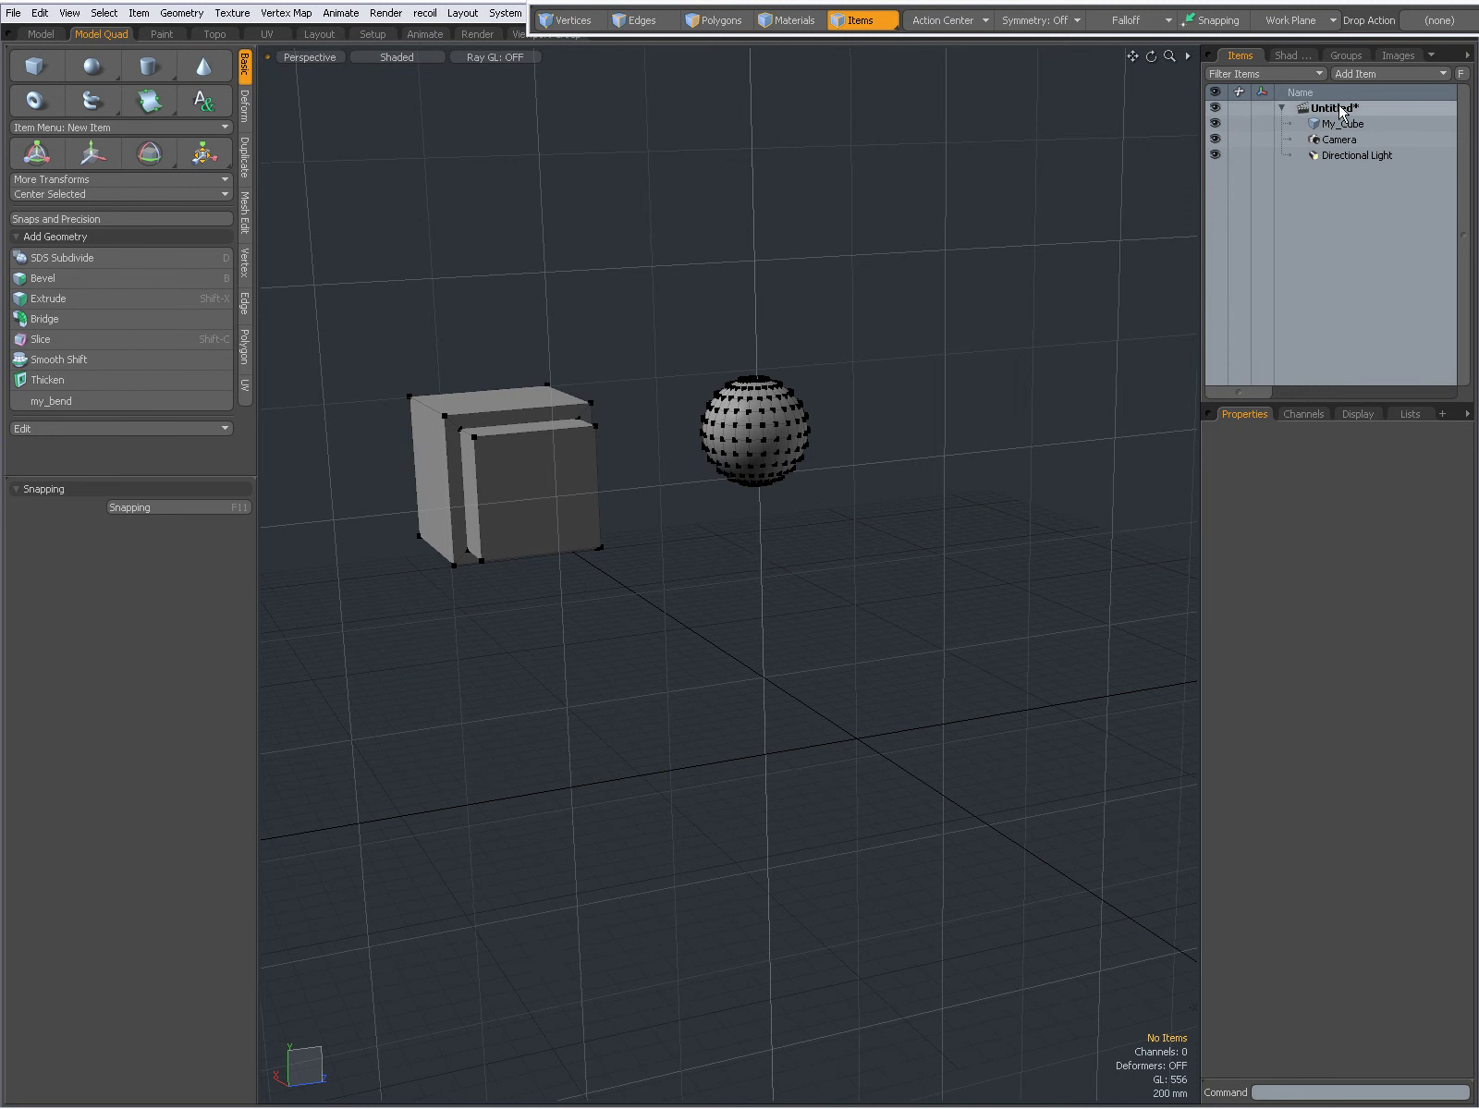
Add an empty Mesh item to the scene and leave no items selected
{"action": "left_click", "coordinate": [1359, 74]}
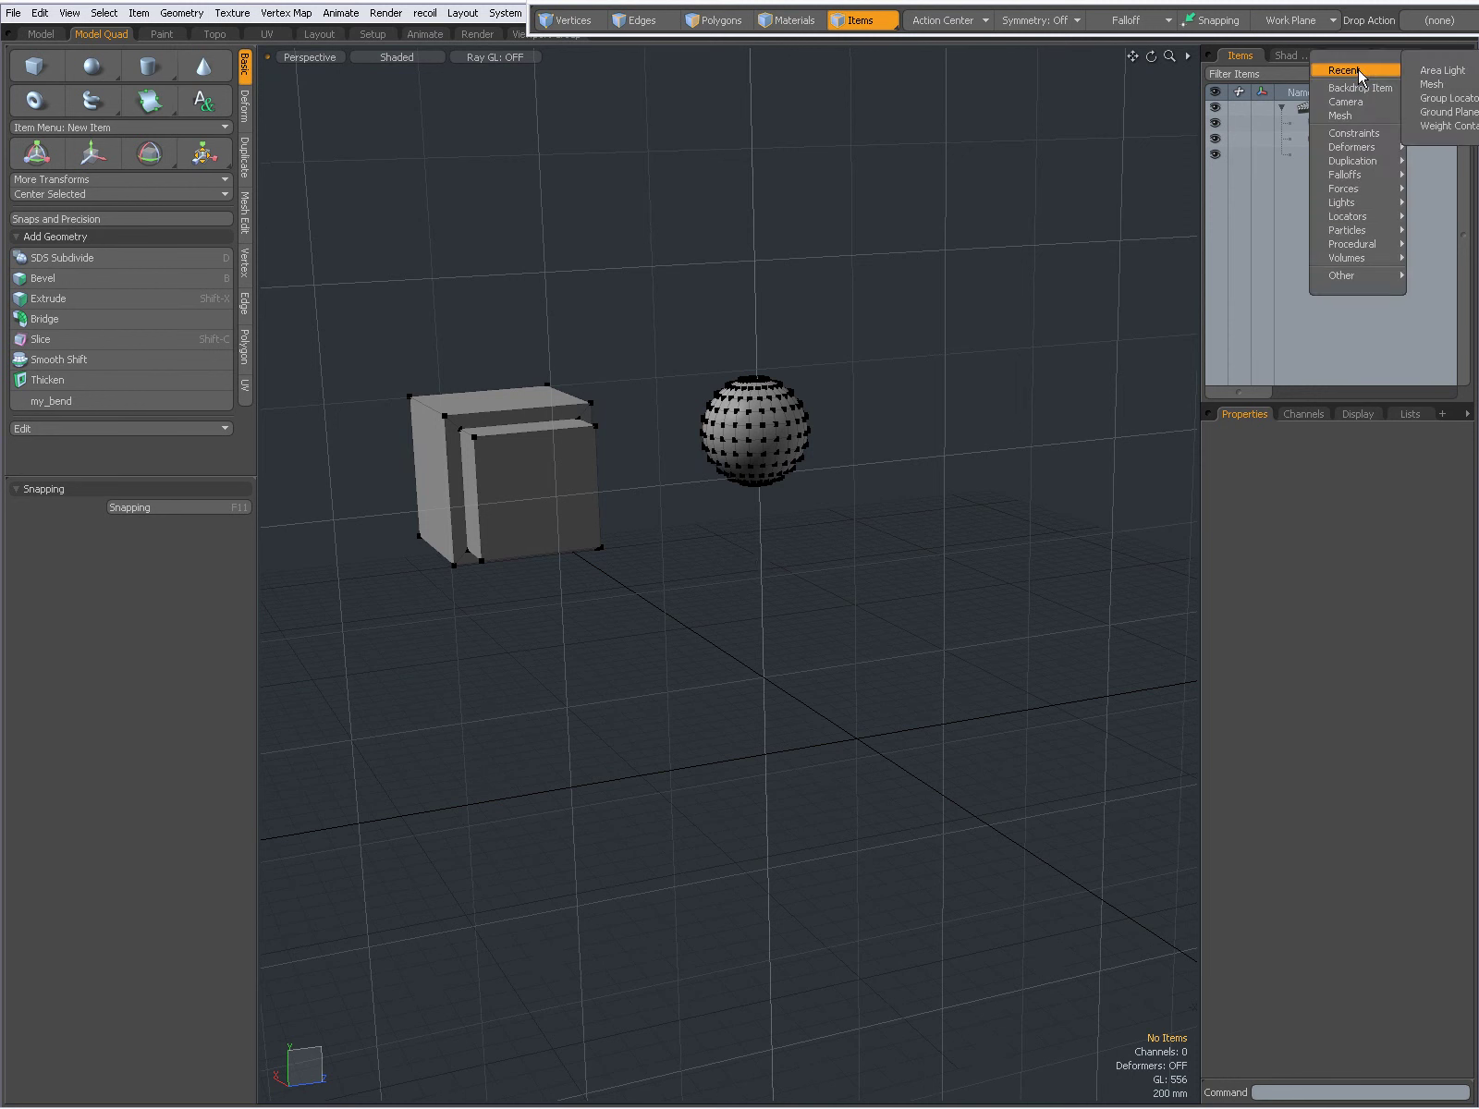
{"action": "mouse_move", "coordinate": [1357, 153]}
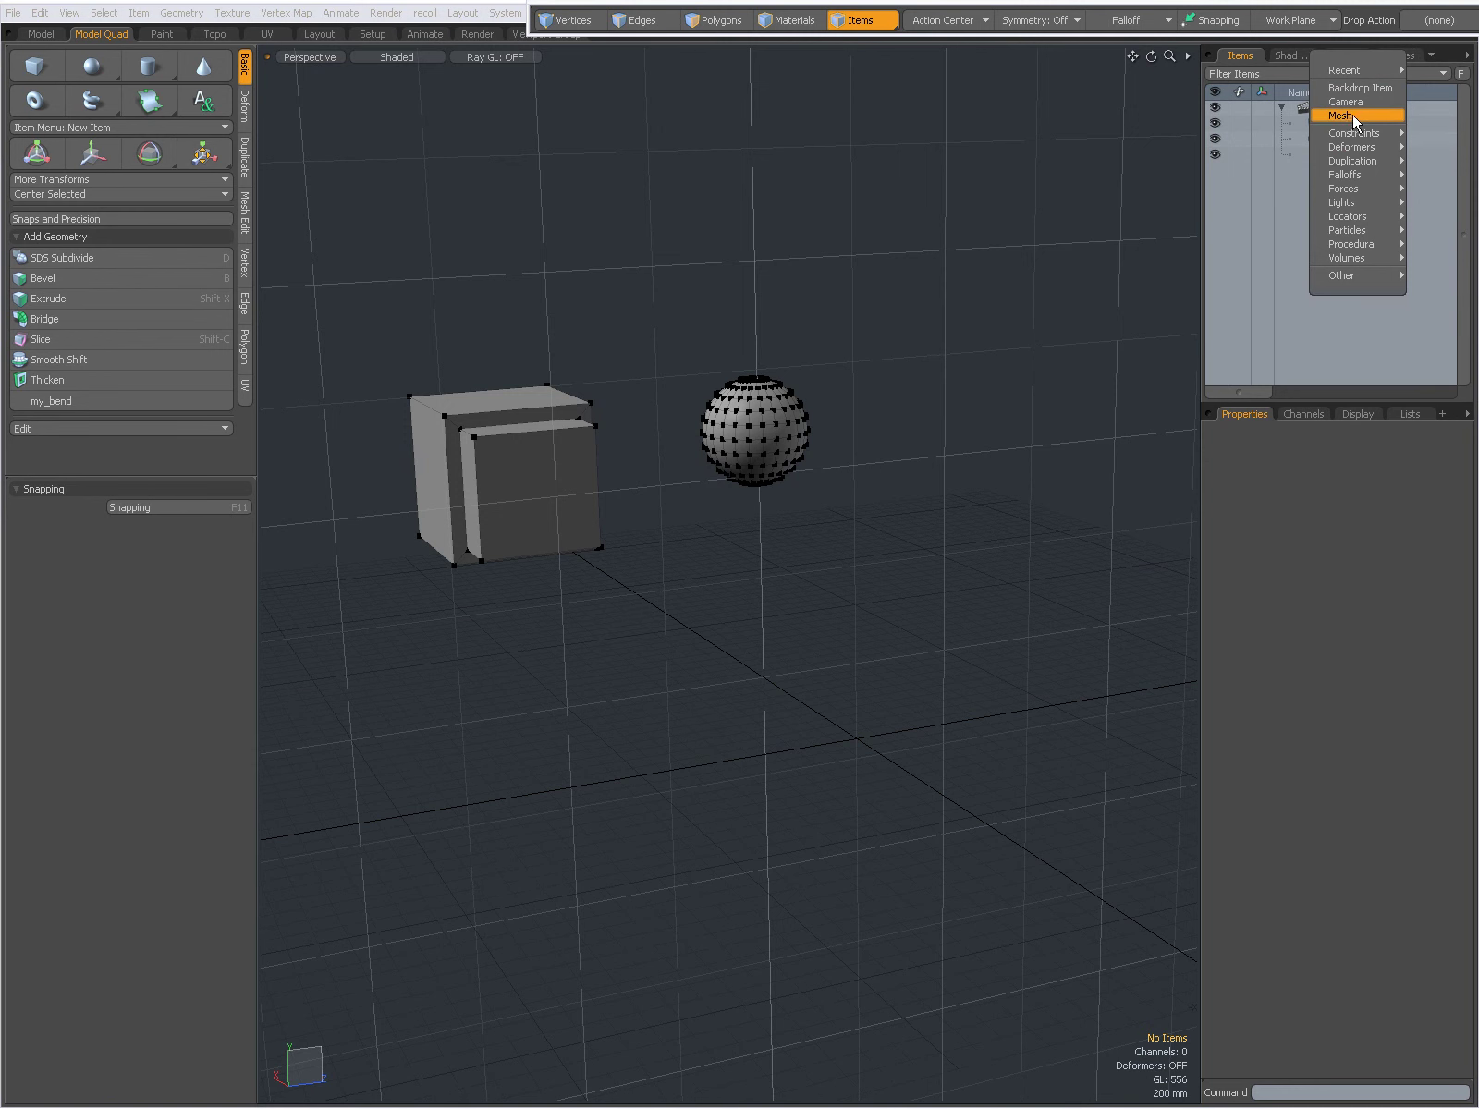
{"action": "left_click", "coordinate": [1353, 114]}
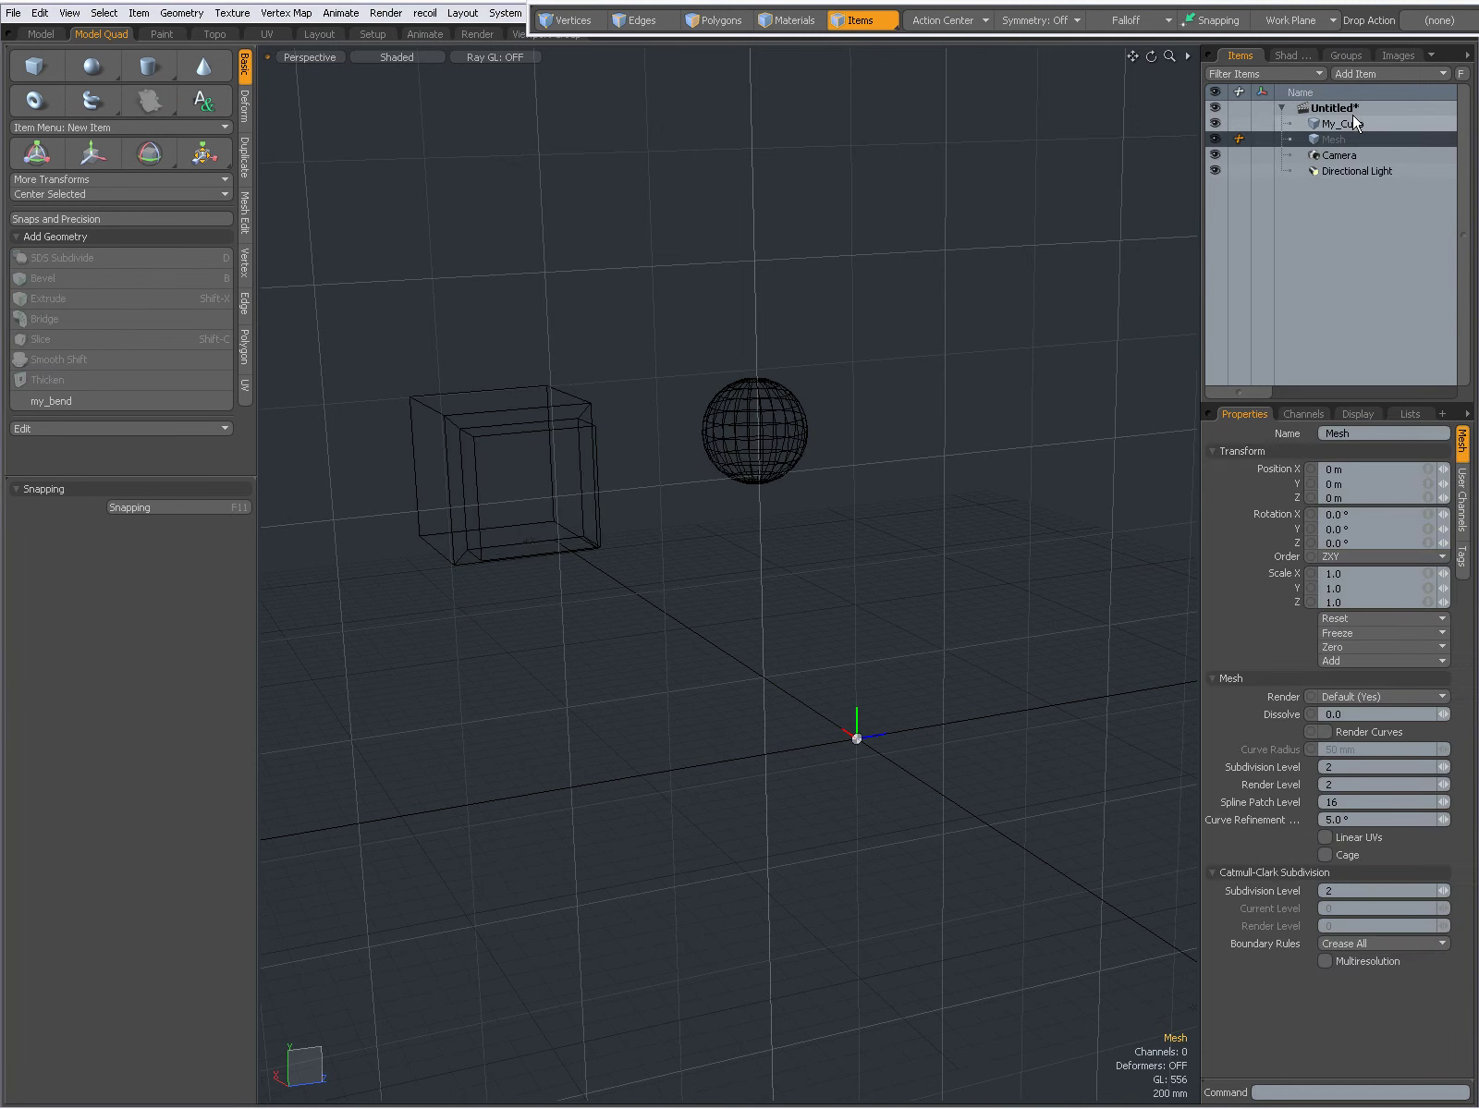
{"action": "left_click", "coordinate": [1352, 171]}
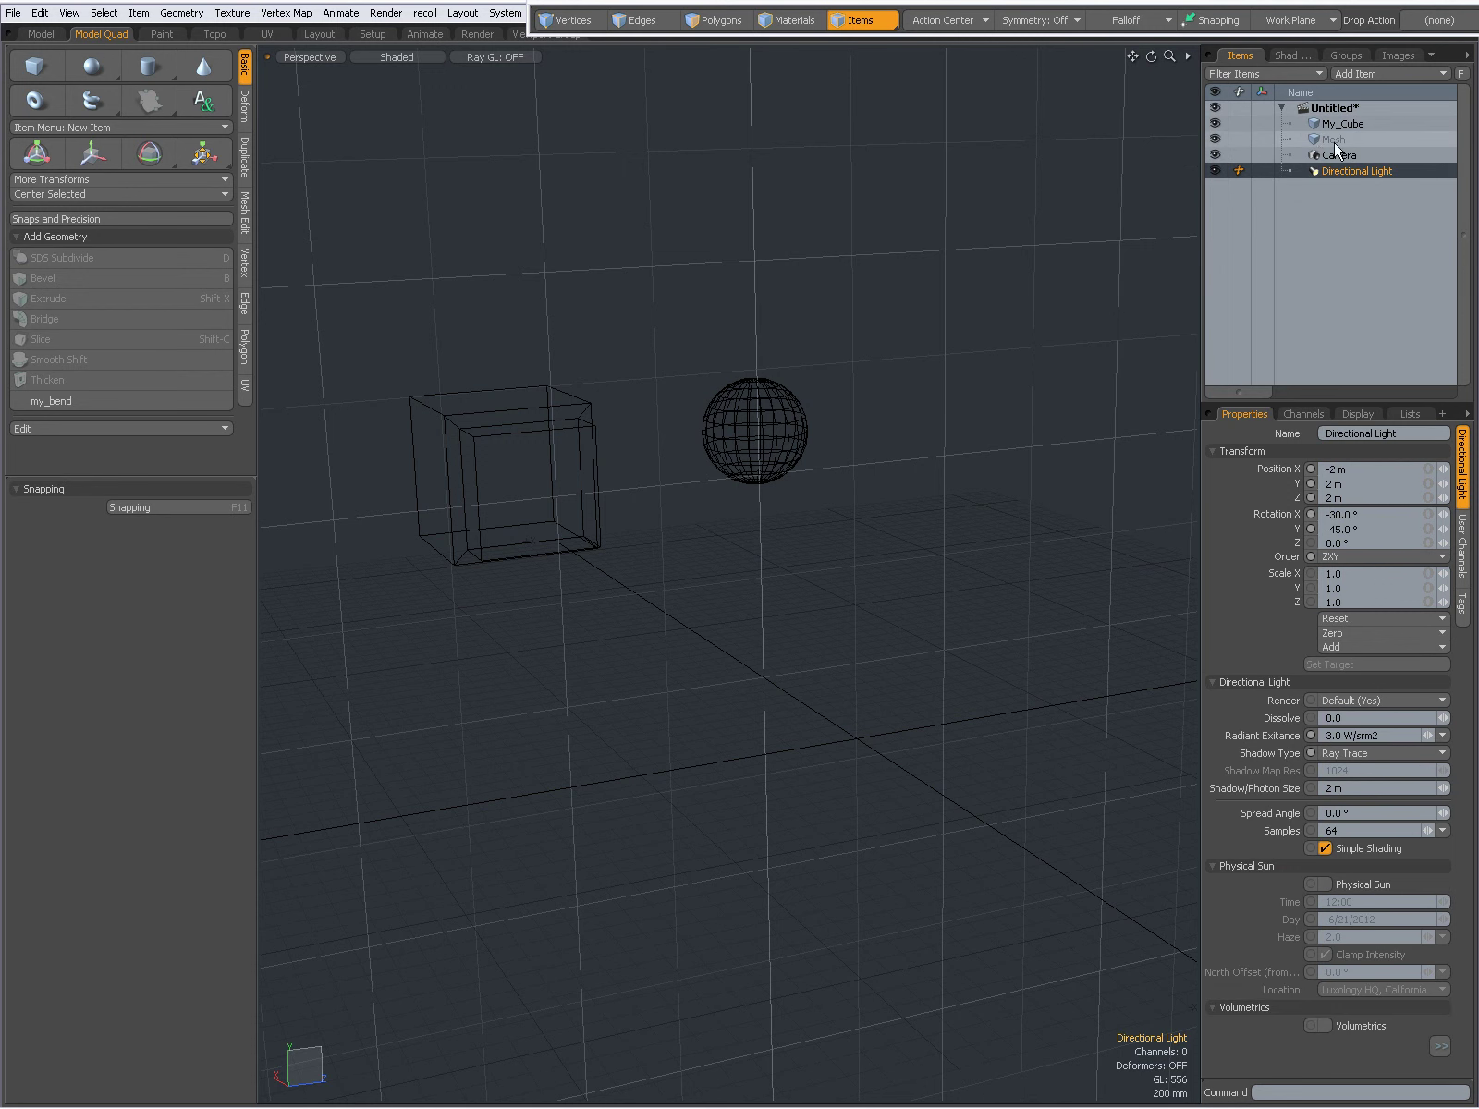
{"action": "left_click", "coordinate": [1345, 169], "text": "ctrl"}
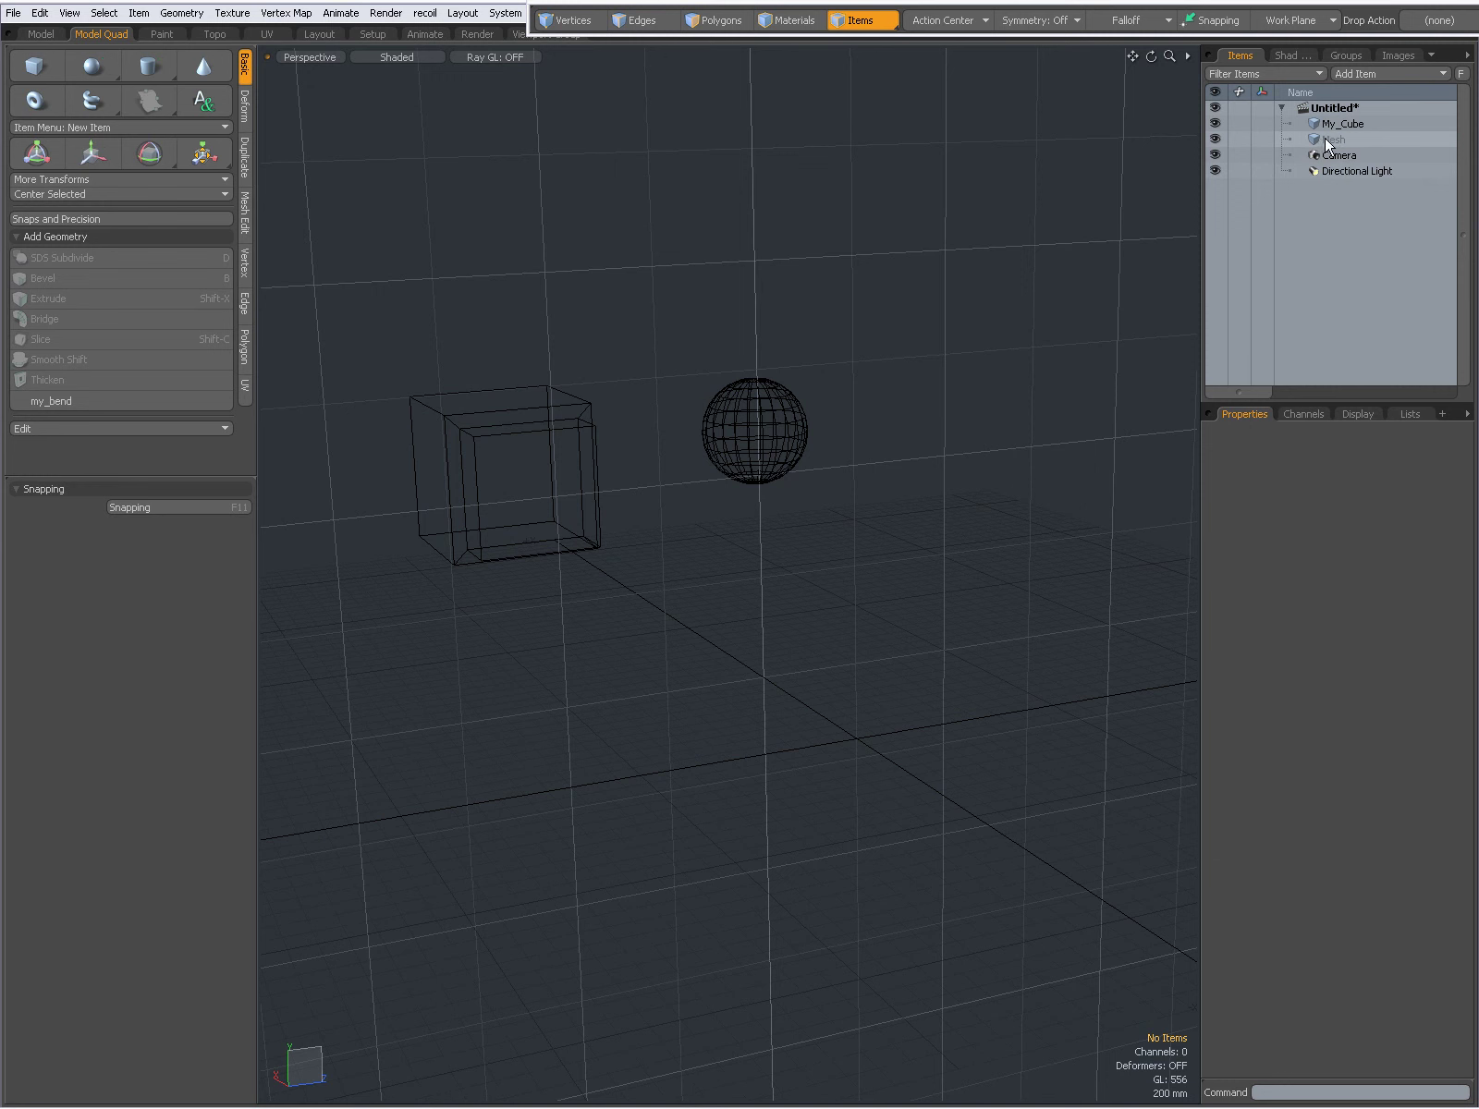
Create a unit cylinder as its own new mesh item and clear the item selection
{"action": "key", "text": "shift"}
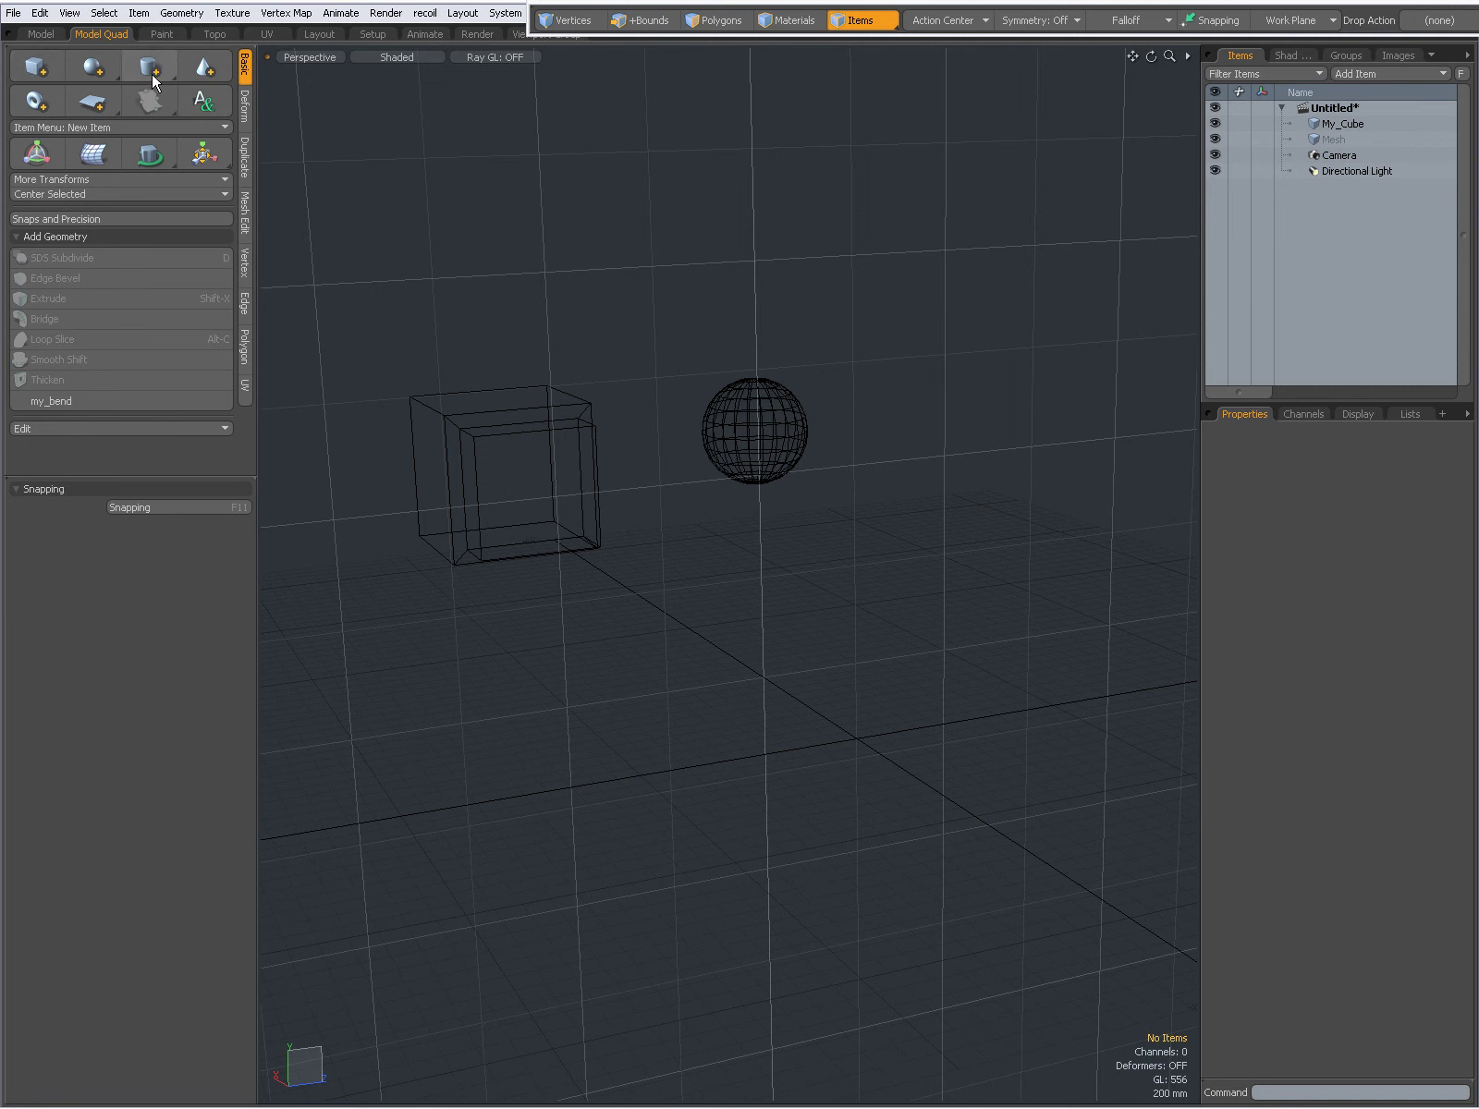
{"action": "left_click", "coordinate": [153, 66]}
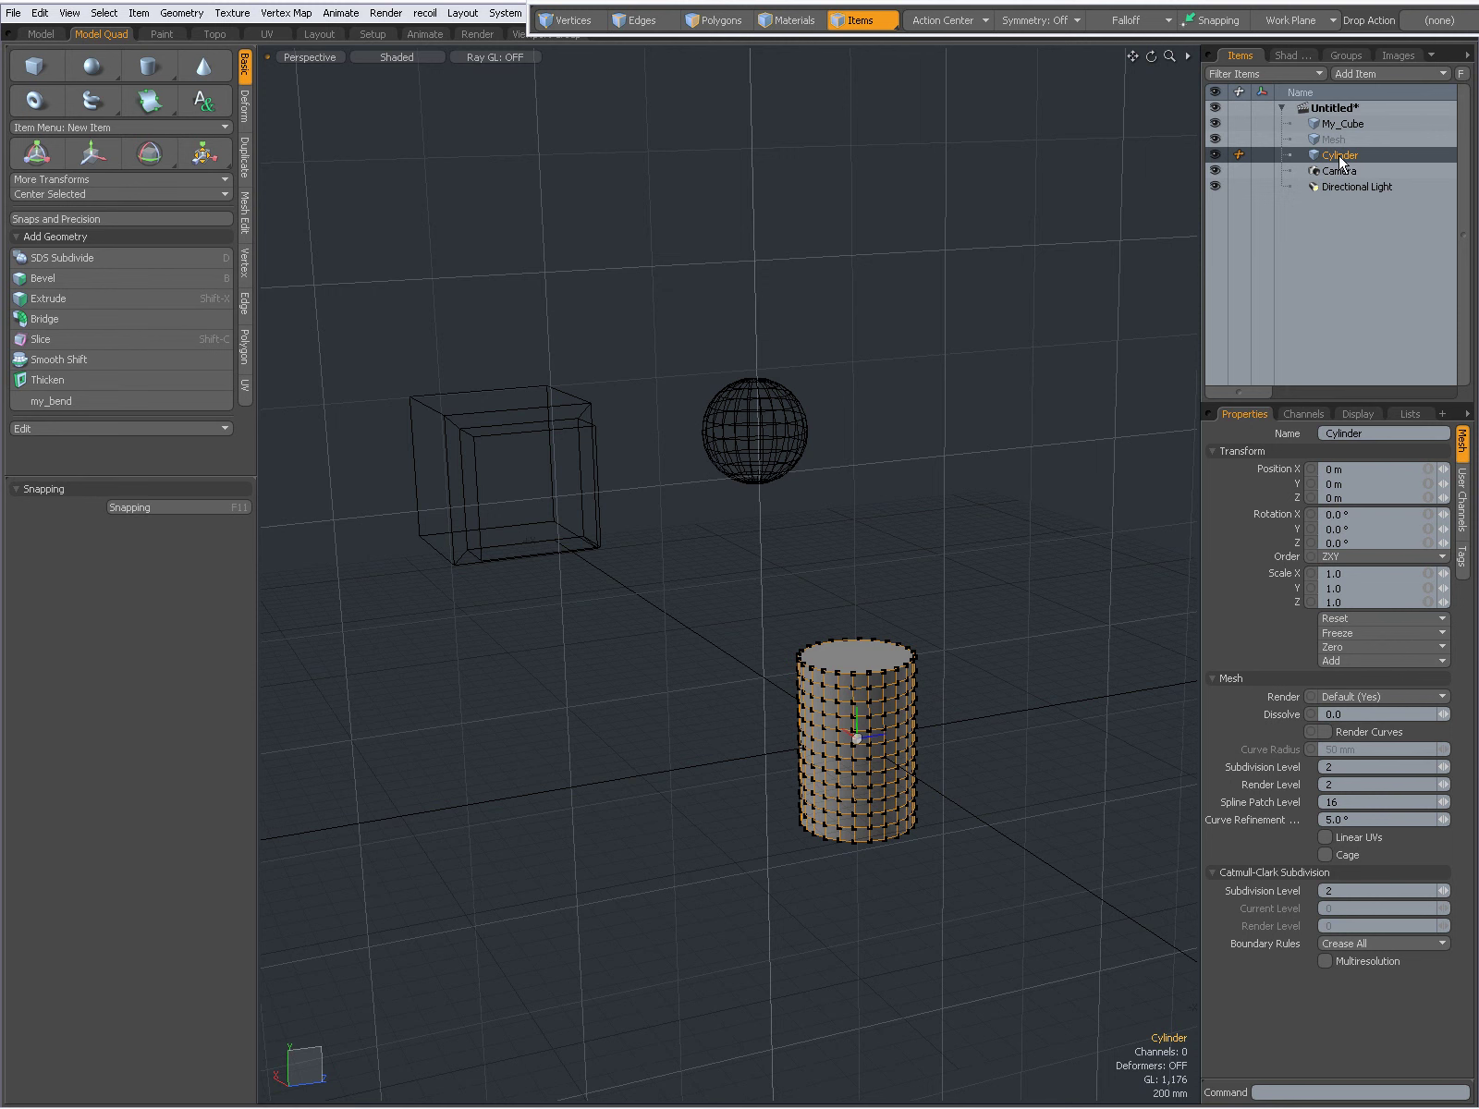
{"action": "left_click", "coordinate": [1241, 219]}
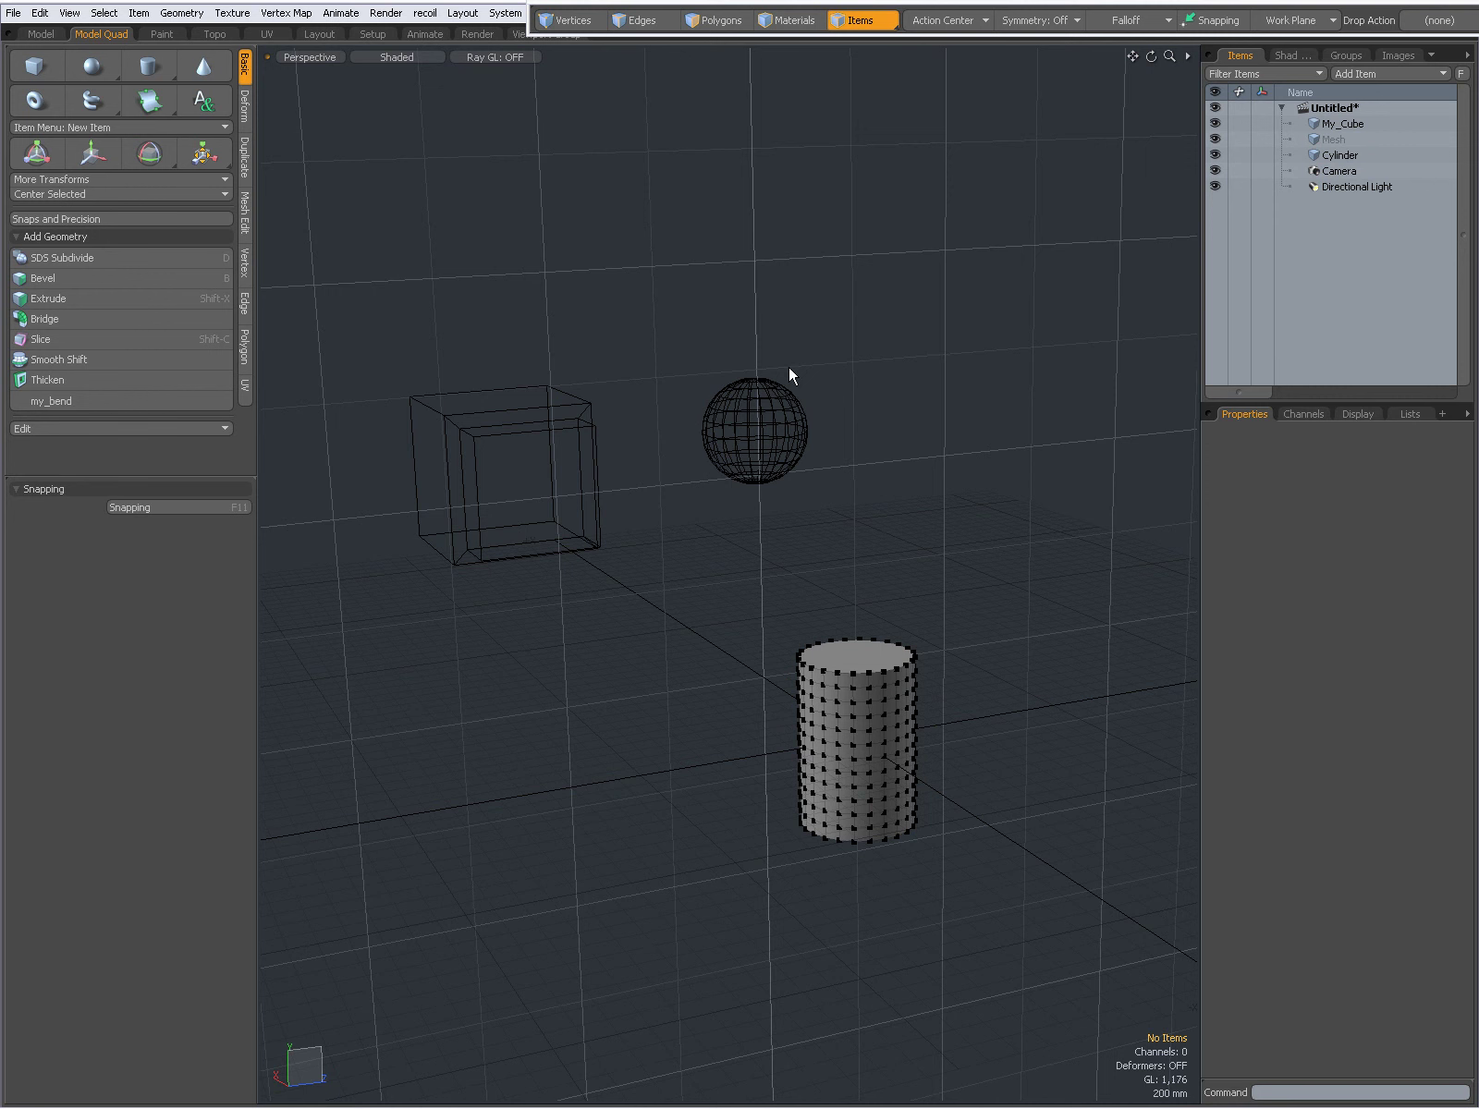
Add a unit cube to the Cylinder item's existing mesh and select the Cylinder item
{"action": "key", "text": "shift"}
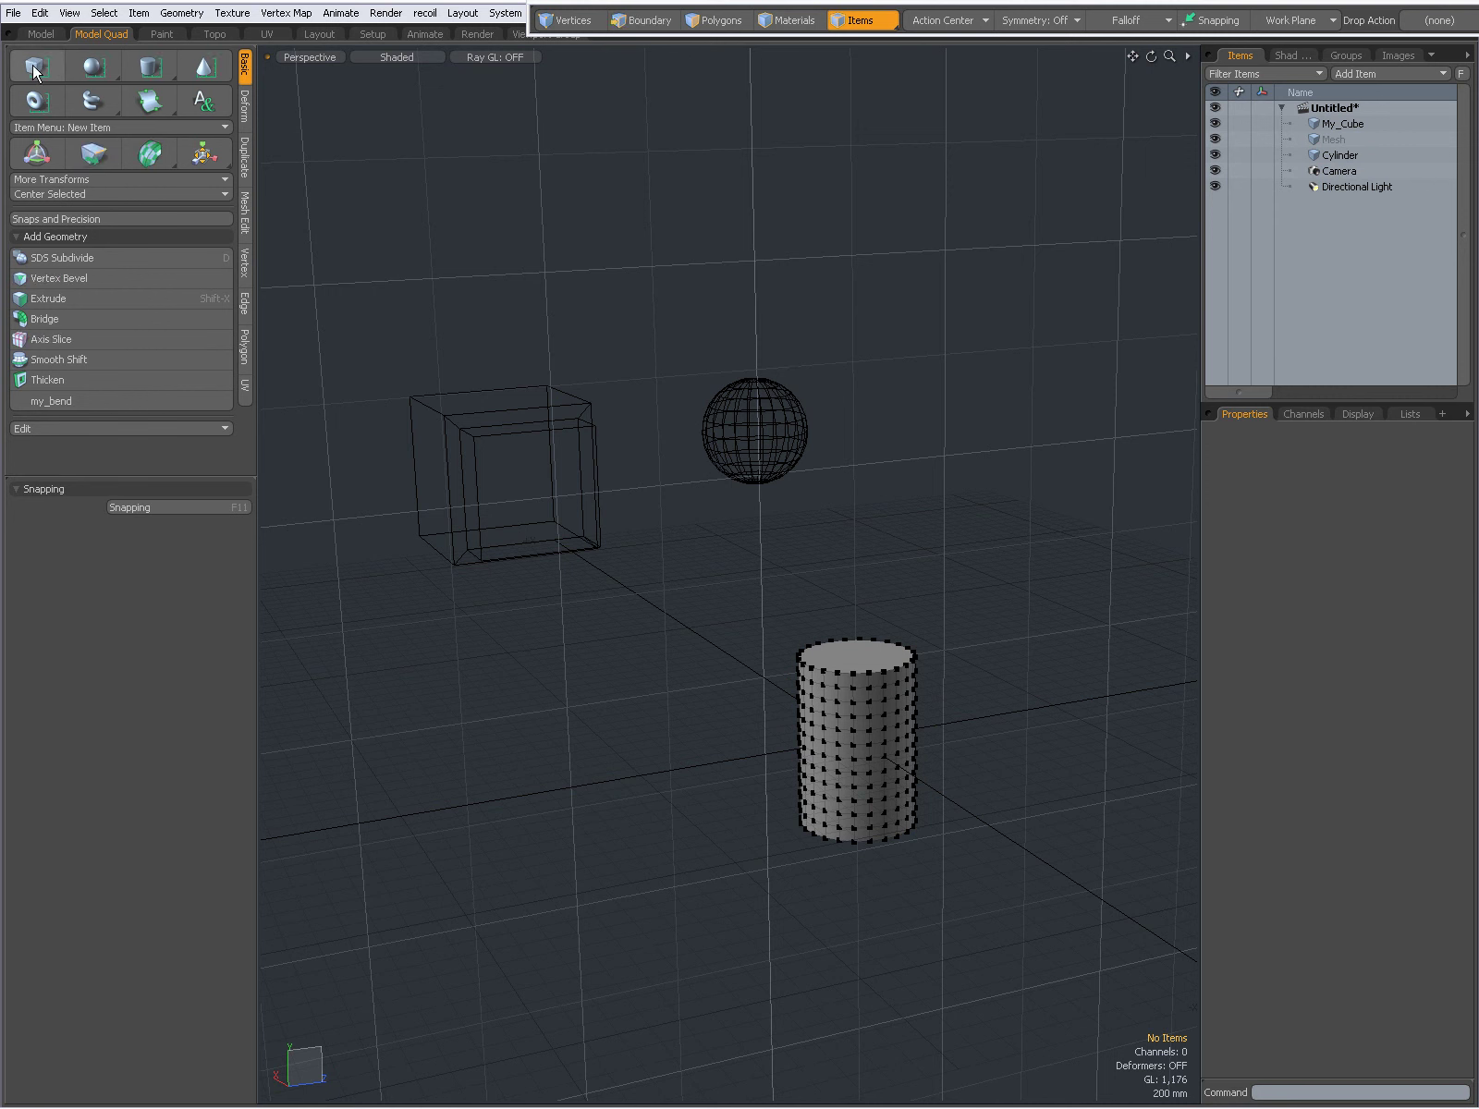
{"action": "left_click", "coordinate": [35, 71], "text": "shift"}
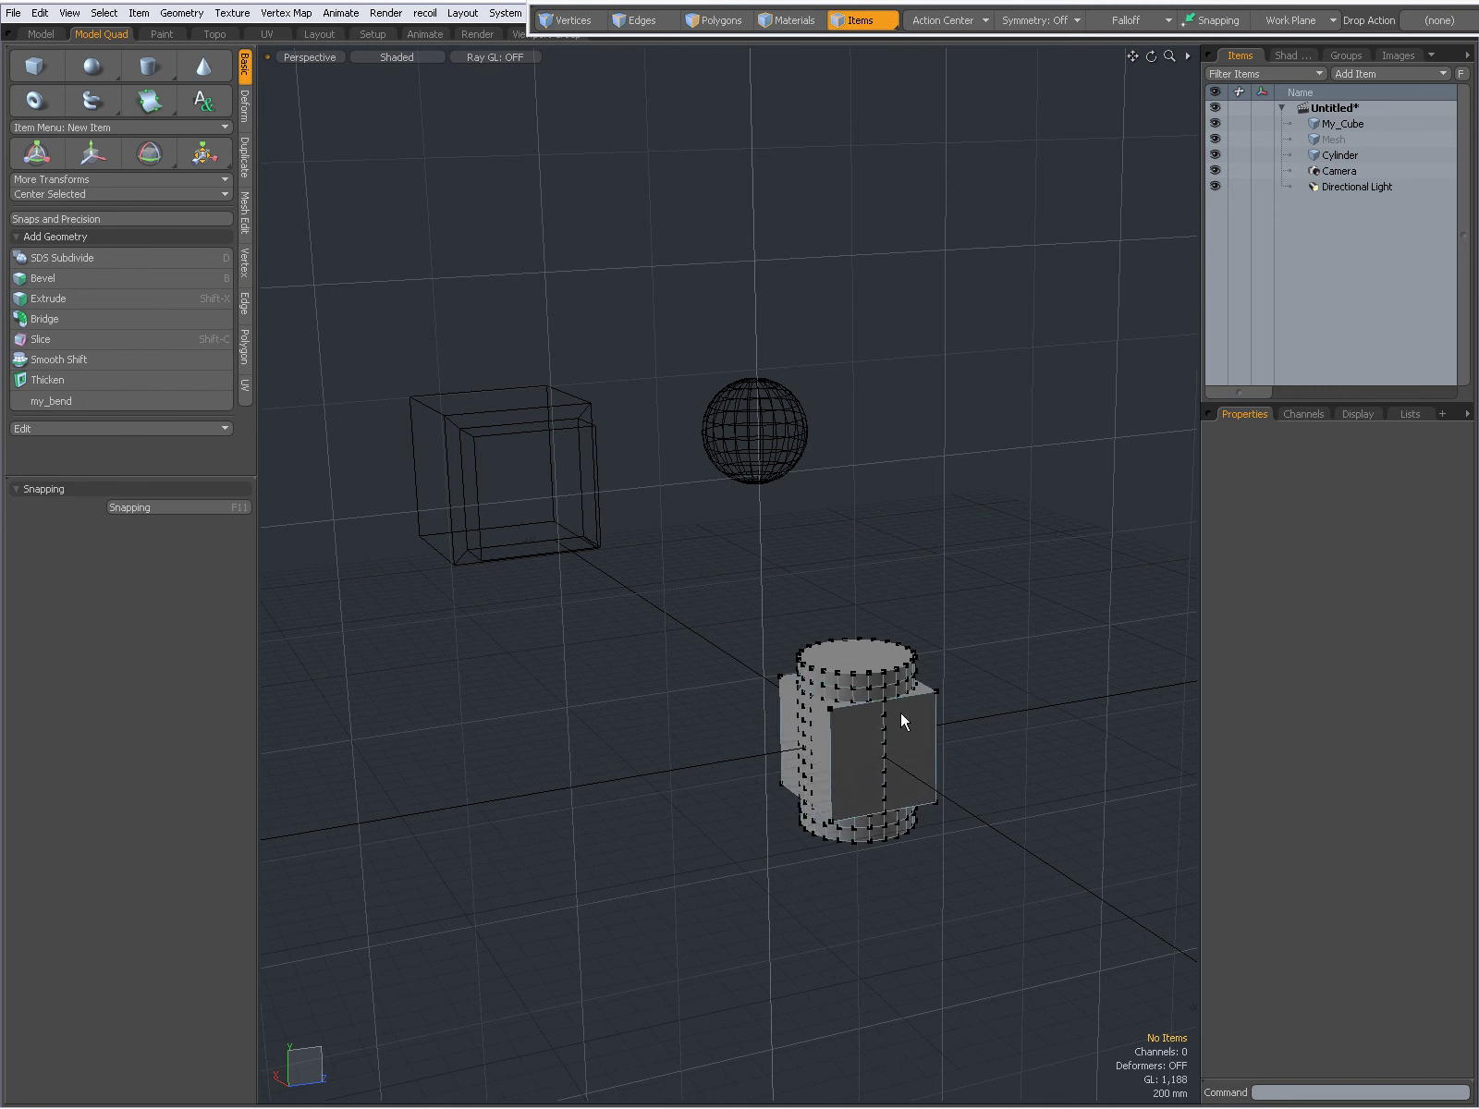
{"action": "left_click", "coordinate": [1325, 157]}
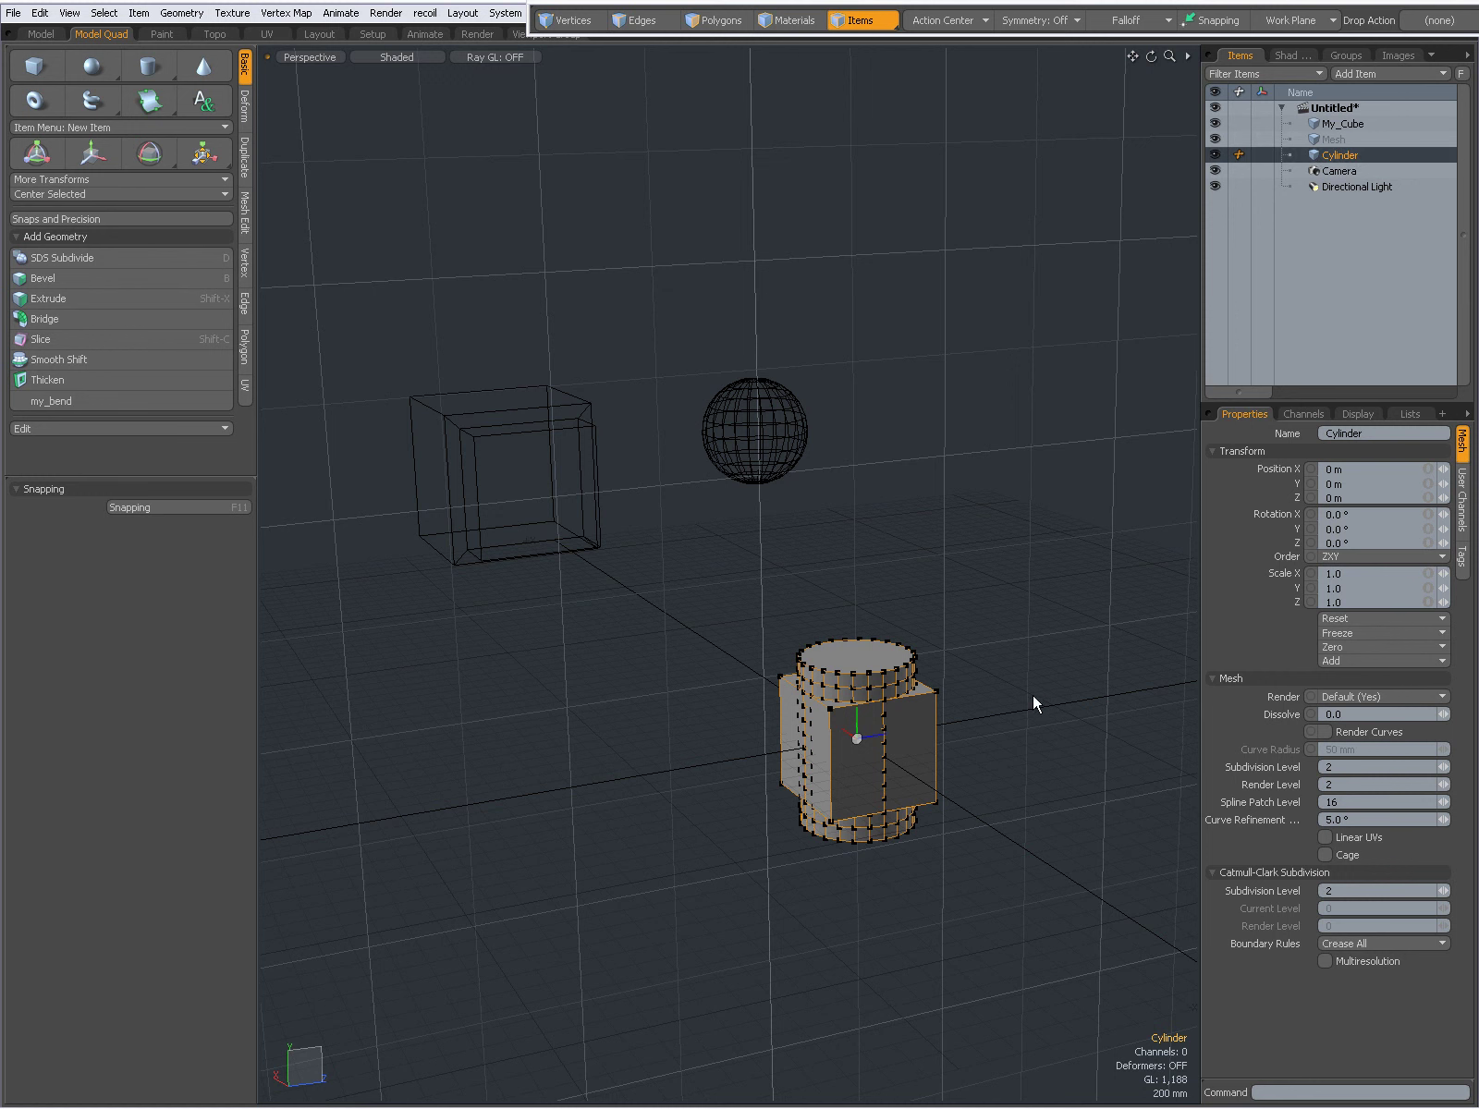
In polygon mode, move the unit cube's polygons -1.6 m along Z, drop the tool, and add the cylinder's polygons to the selection
{"action": "left_click", "coordinate": [719, 21]}
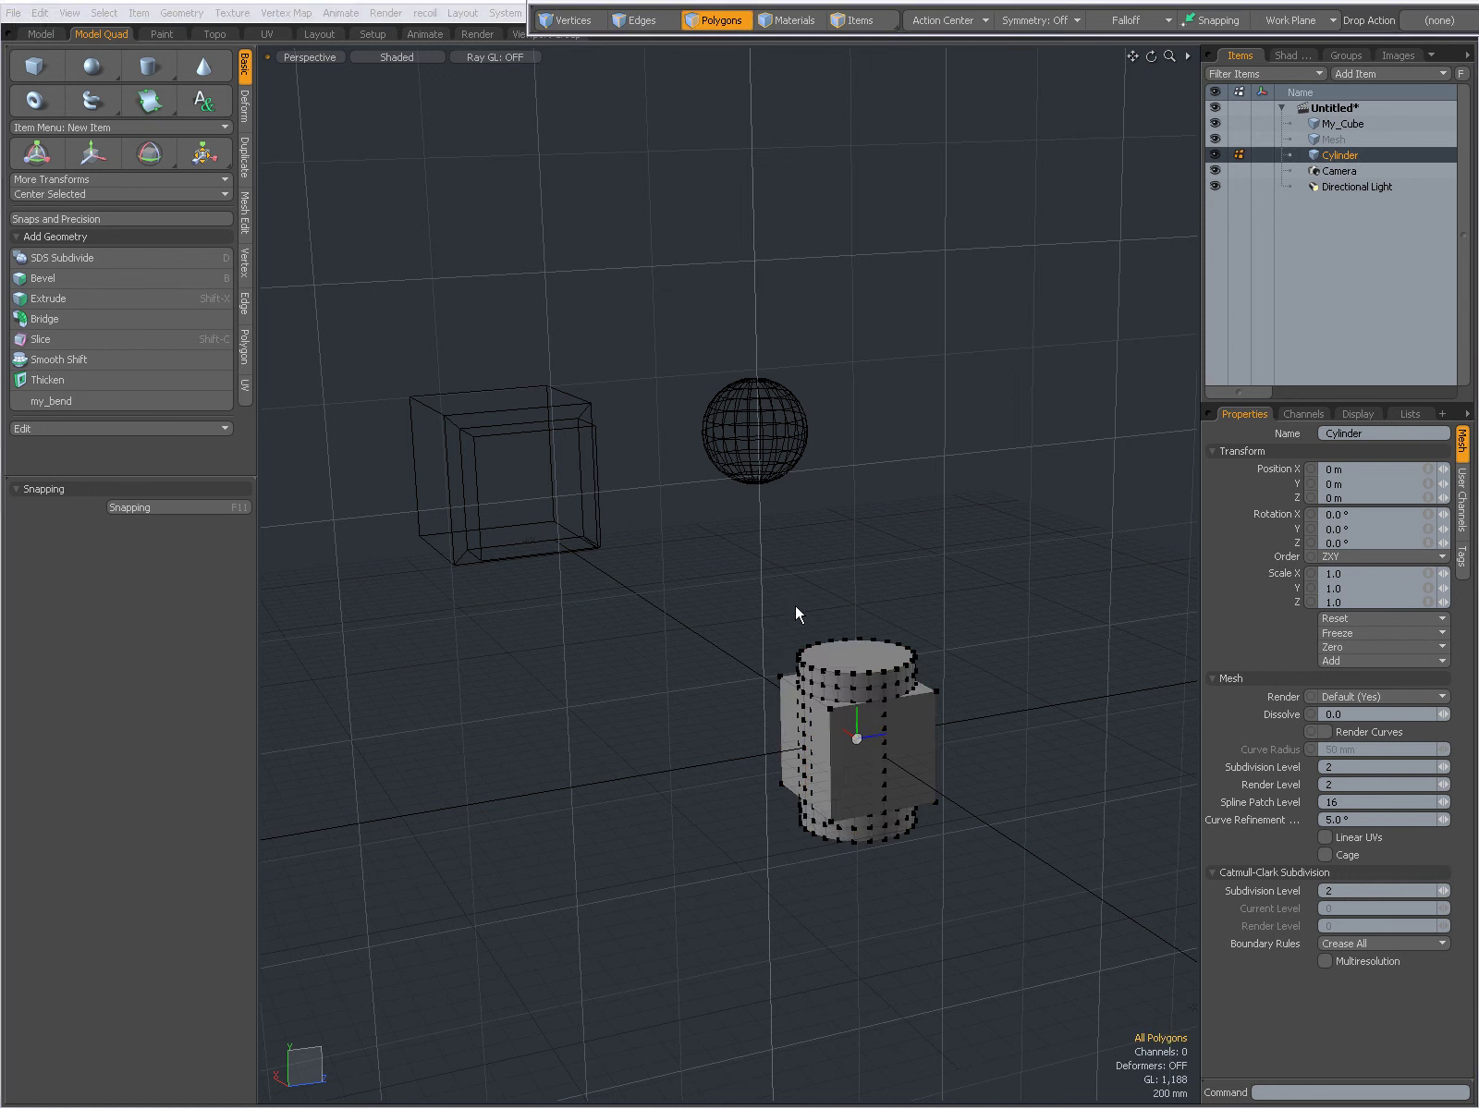
{"action": "double_click", "coordinate": [920, 774]}
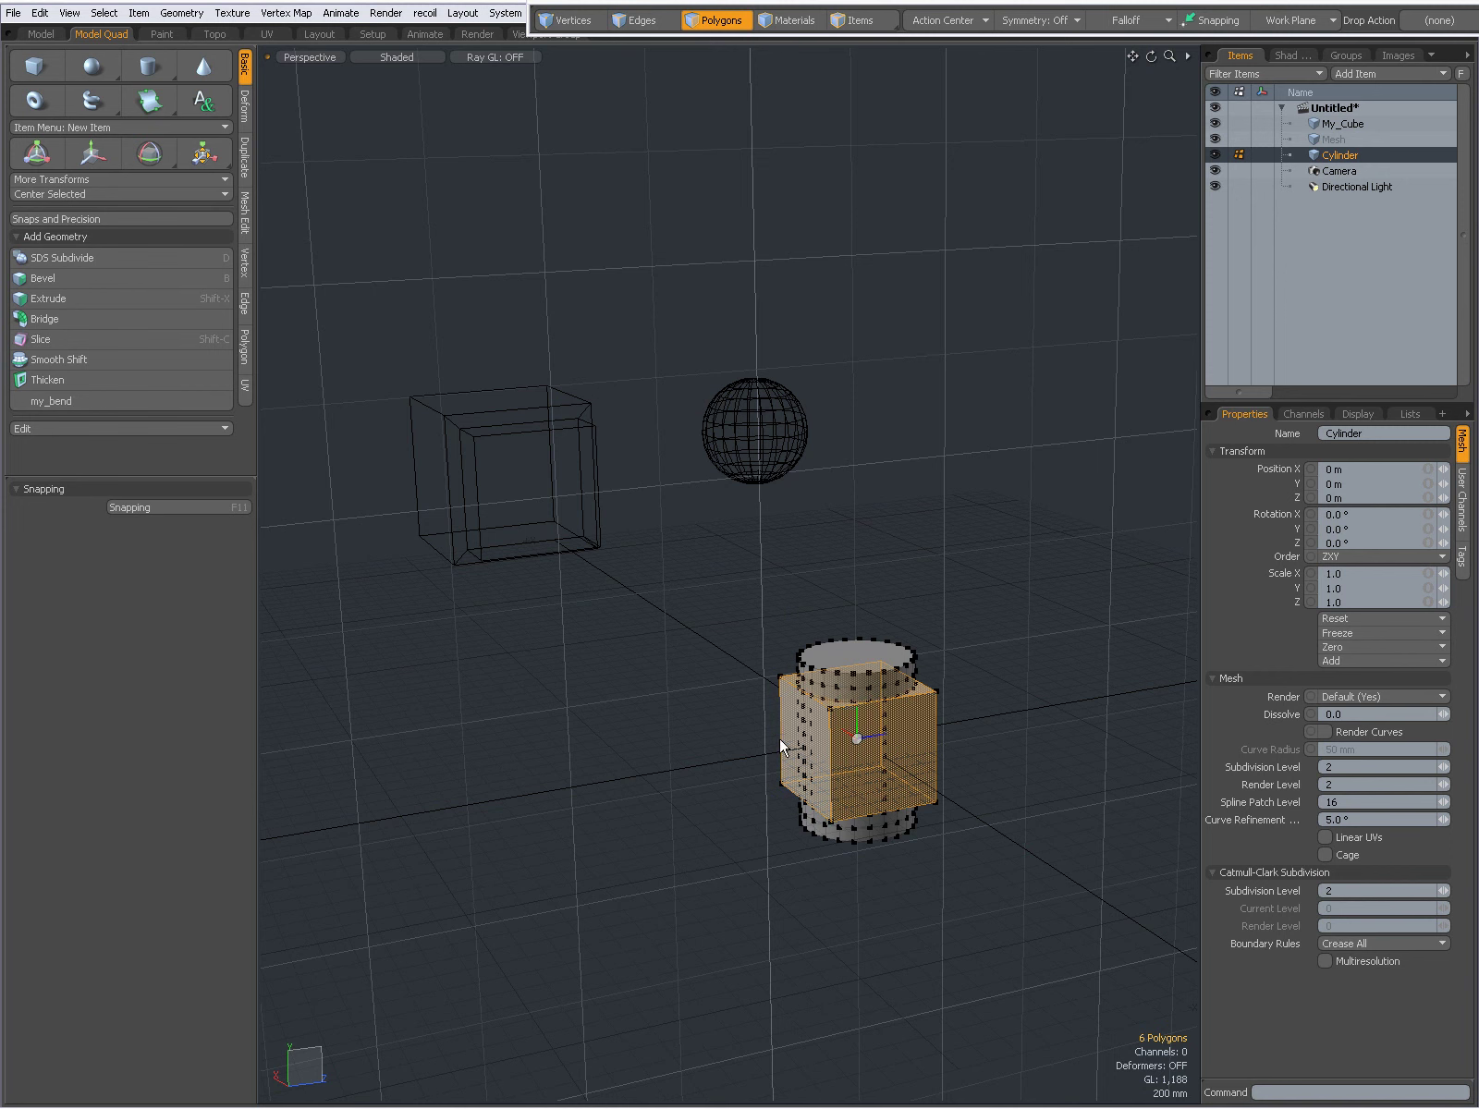
{"action": "key", "text": "w"}
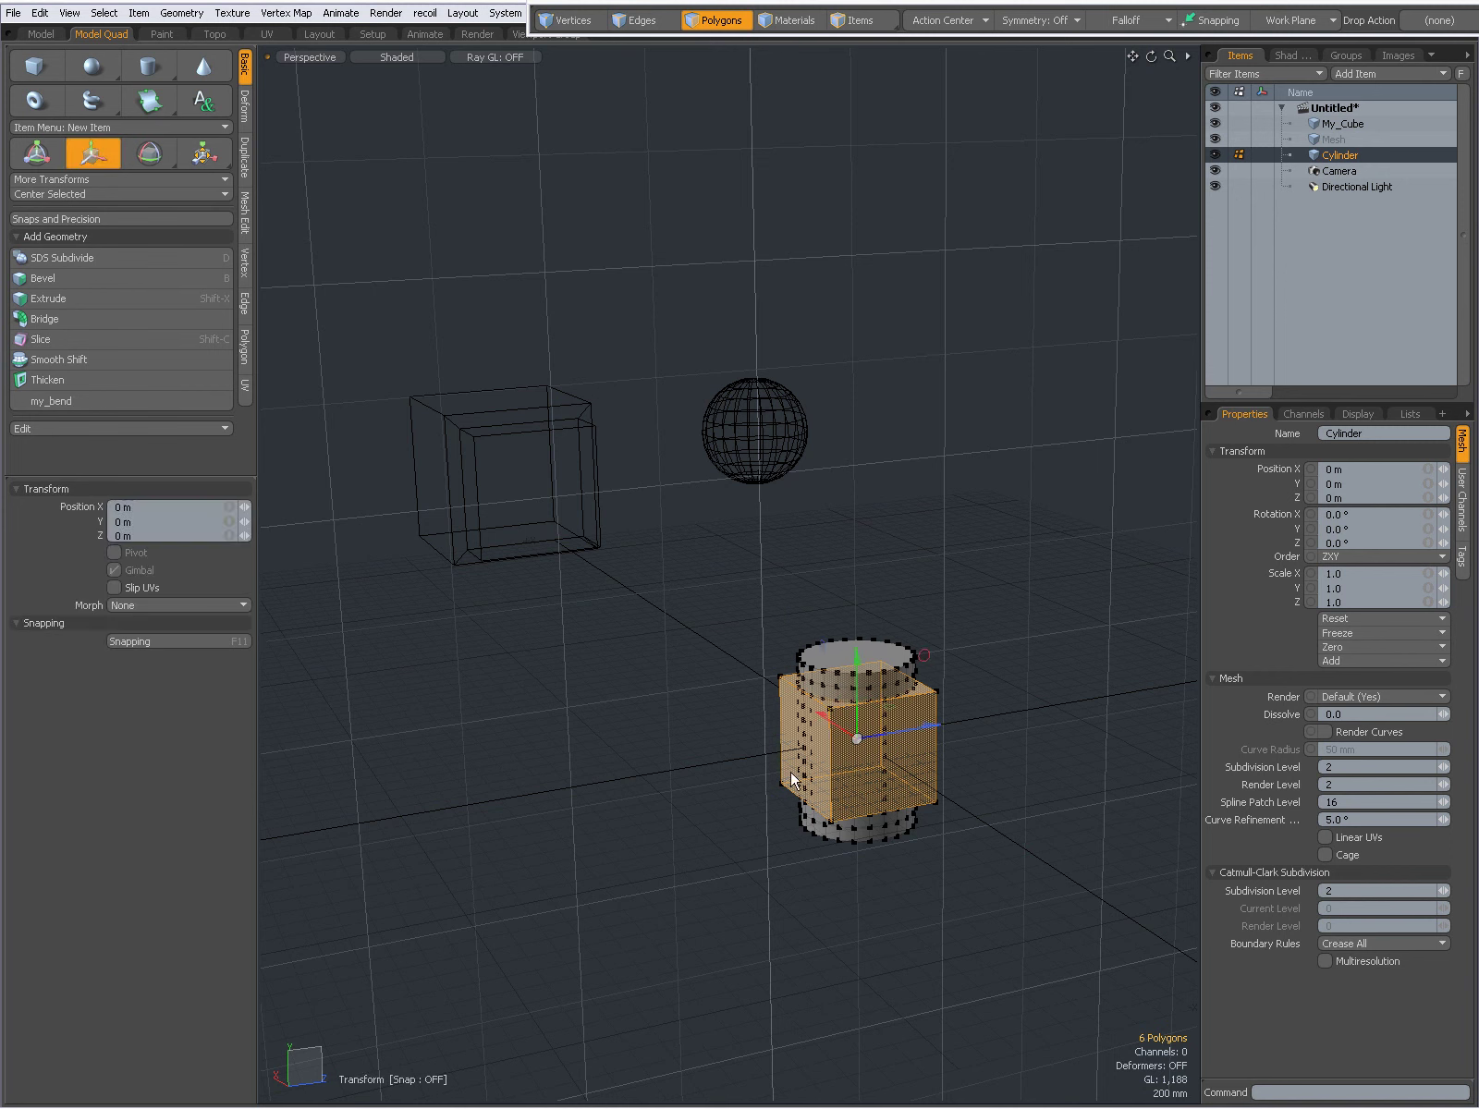
{"action": "left_click_drag", "start_coordinate": [933, 726], "coordinate": [761, 731]}
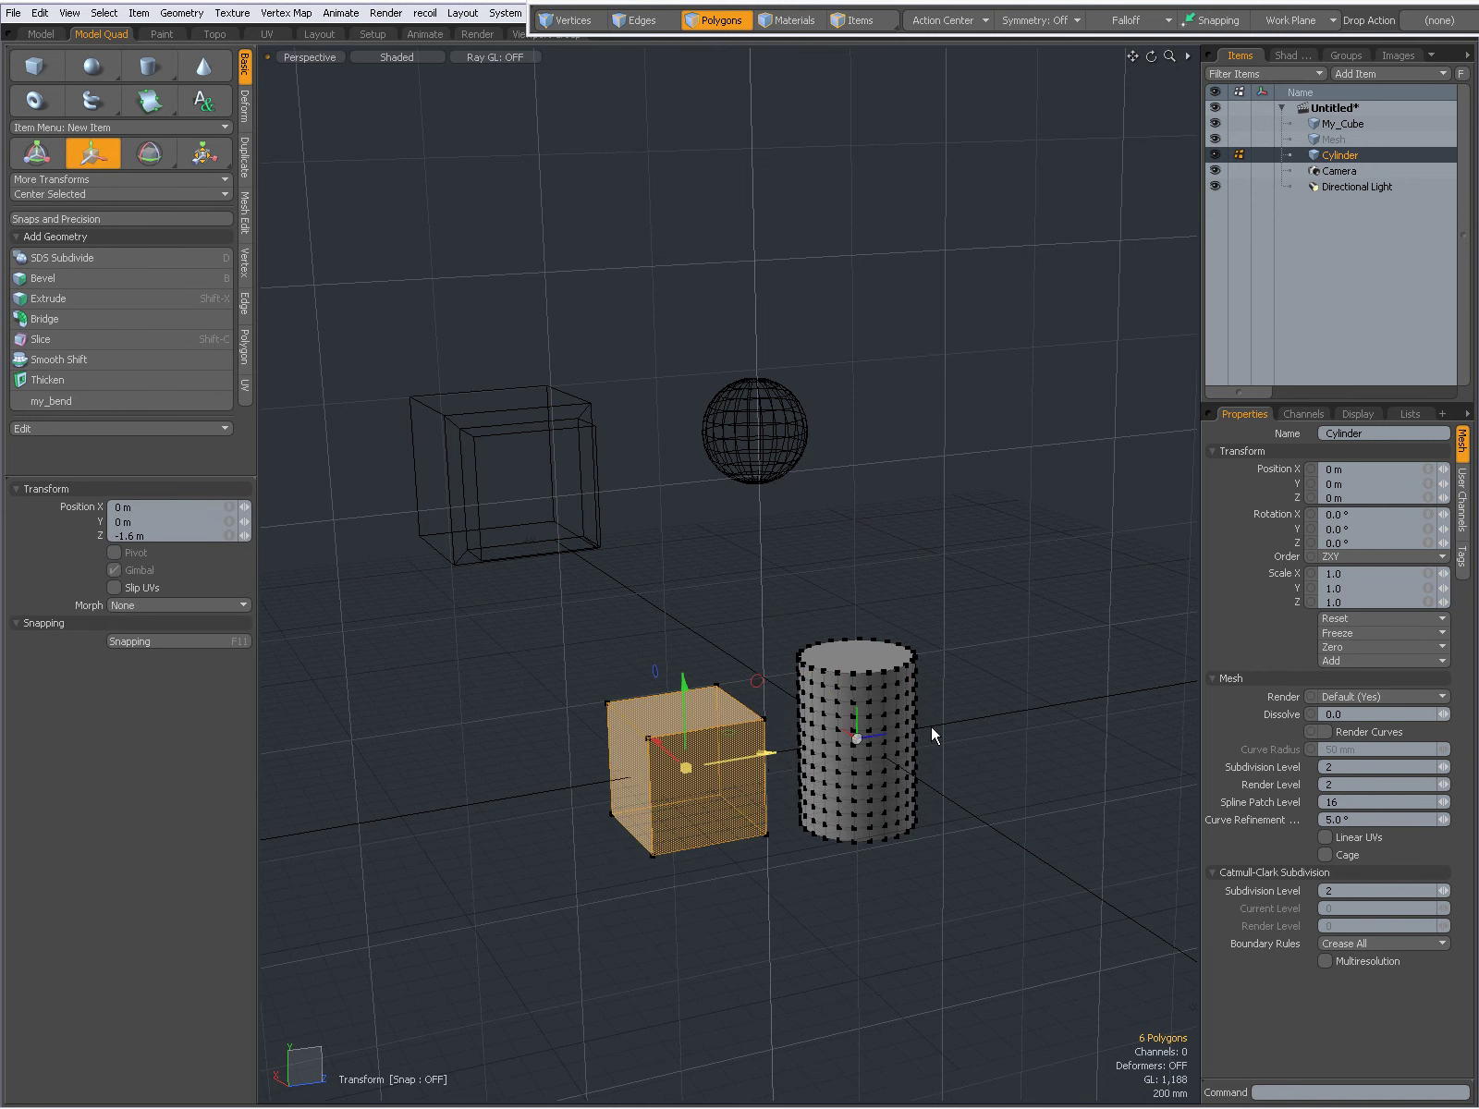
{"action": "key", "text": "space"}
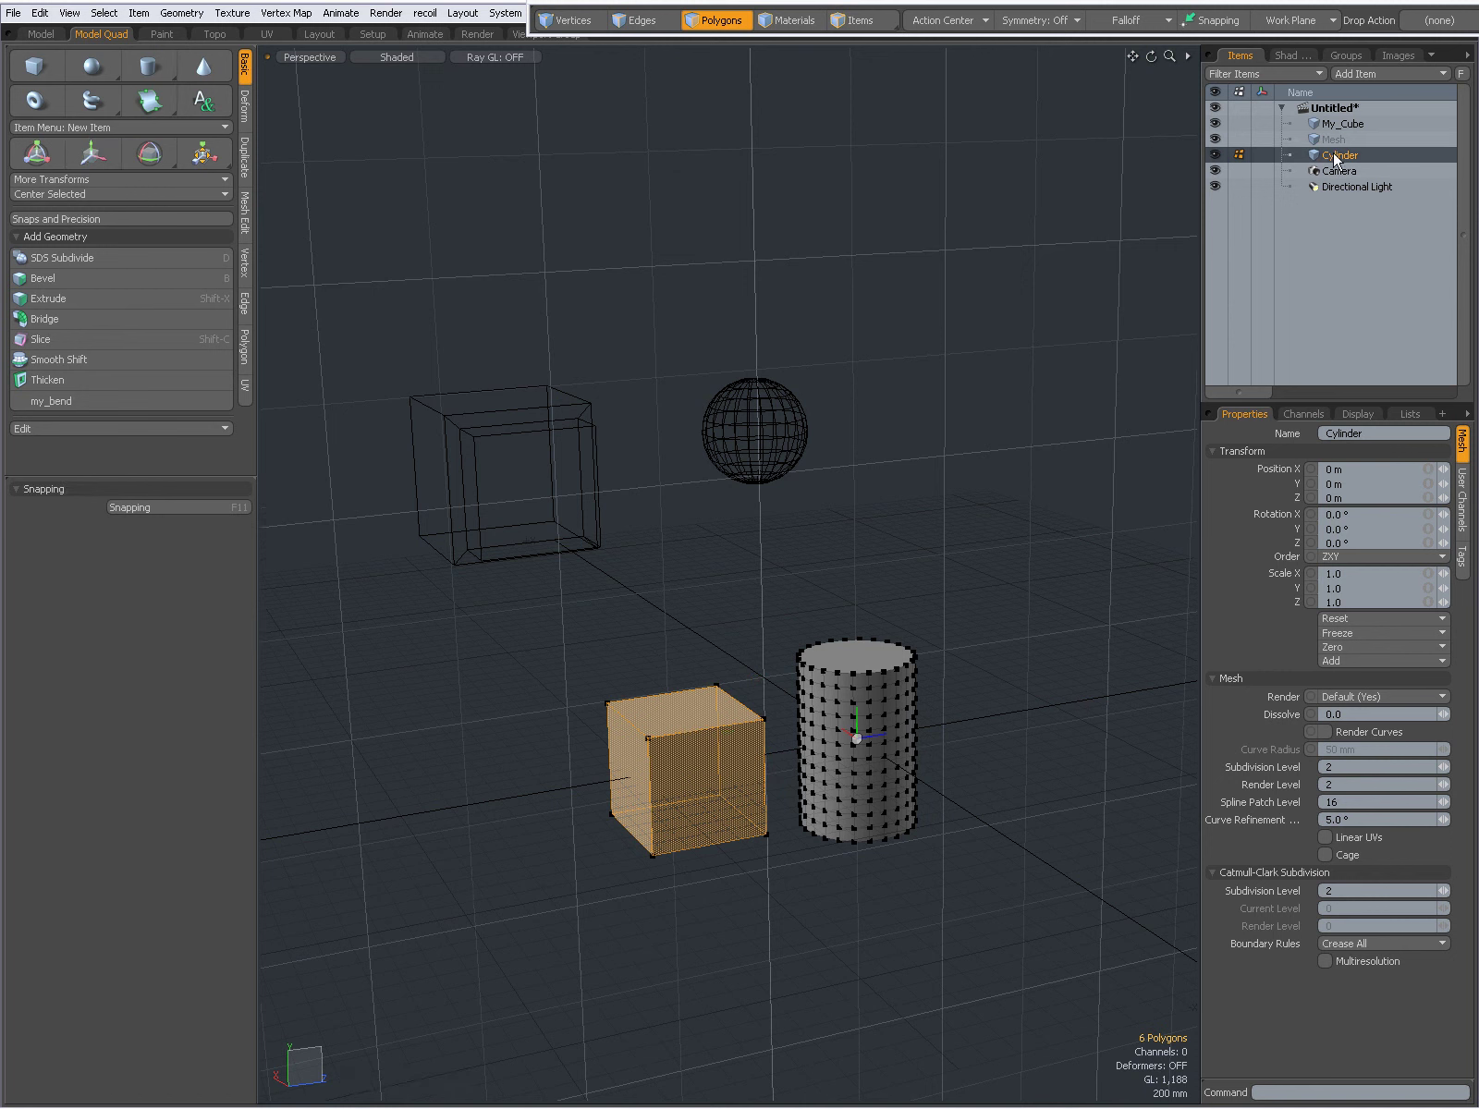
{"action": "mouse_move", "coordinate": [891, 588]}
{"action": "right_mouse_down"}
{"action": "mouse_move", "coordinate": [568, 618]}
{"action": "mouse_move", "coordinate": [981, 859]}
{"action": "mouse_move", "coordinate": [1057, 727]}
{"action": "right_mouse_up"}
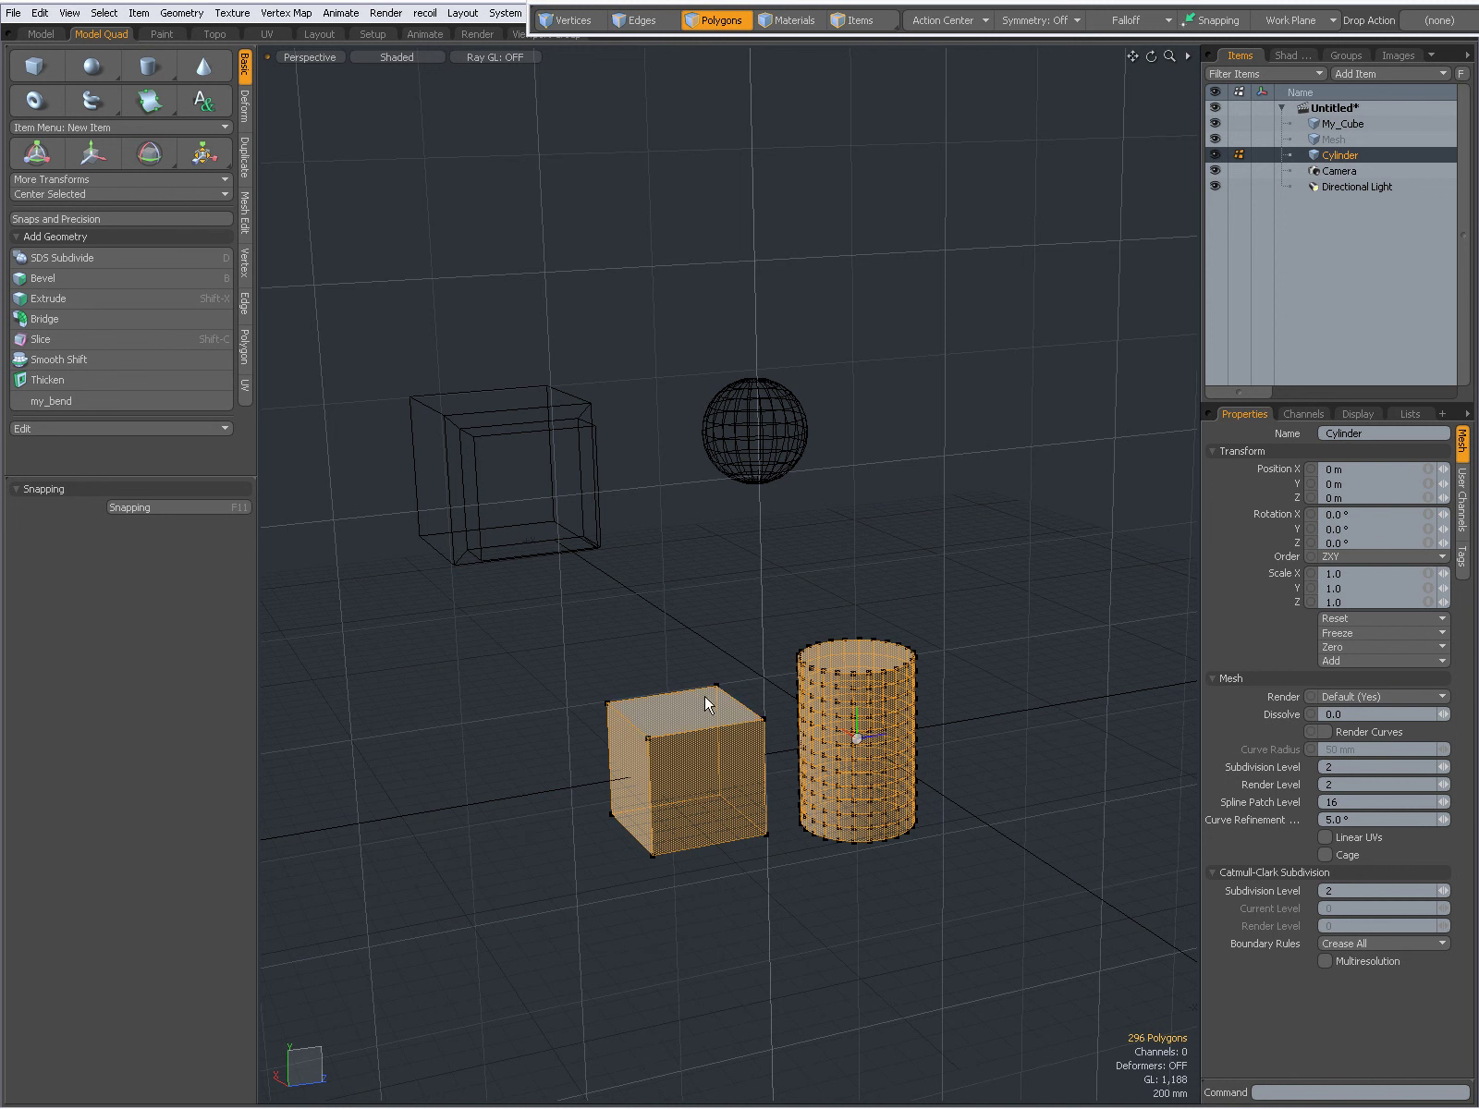
Clear the polygon and item selections, uniformly scale down the Cylinder item's cube and cylinder polygons, and drop the tool
{"action": "left_click", "coordinate": [989, 683]}
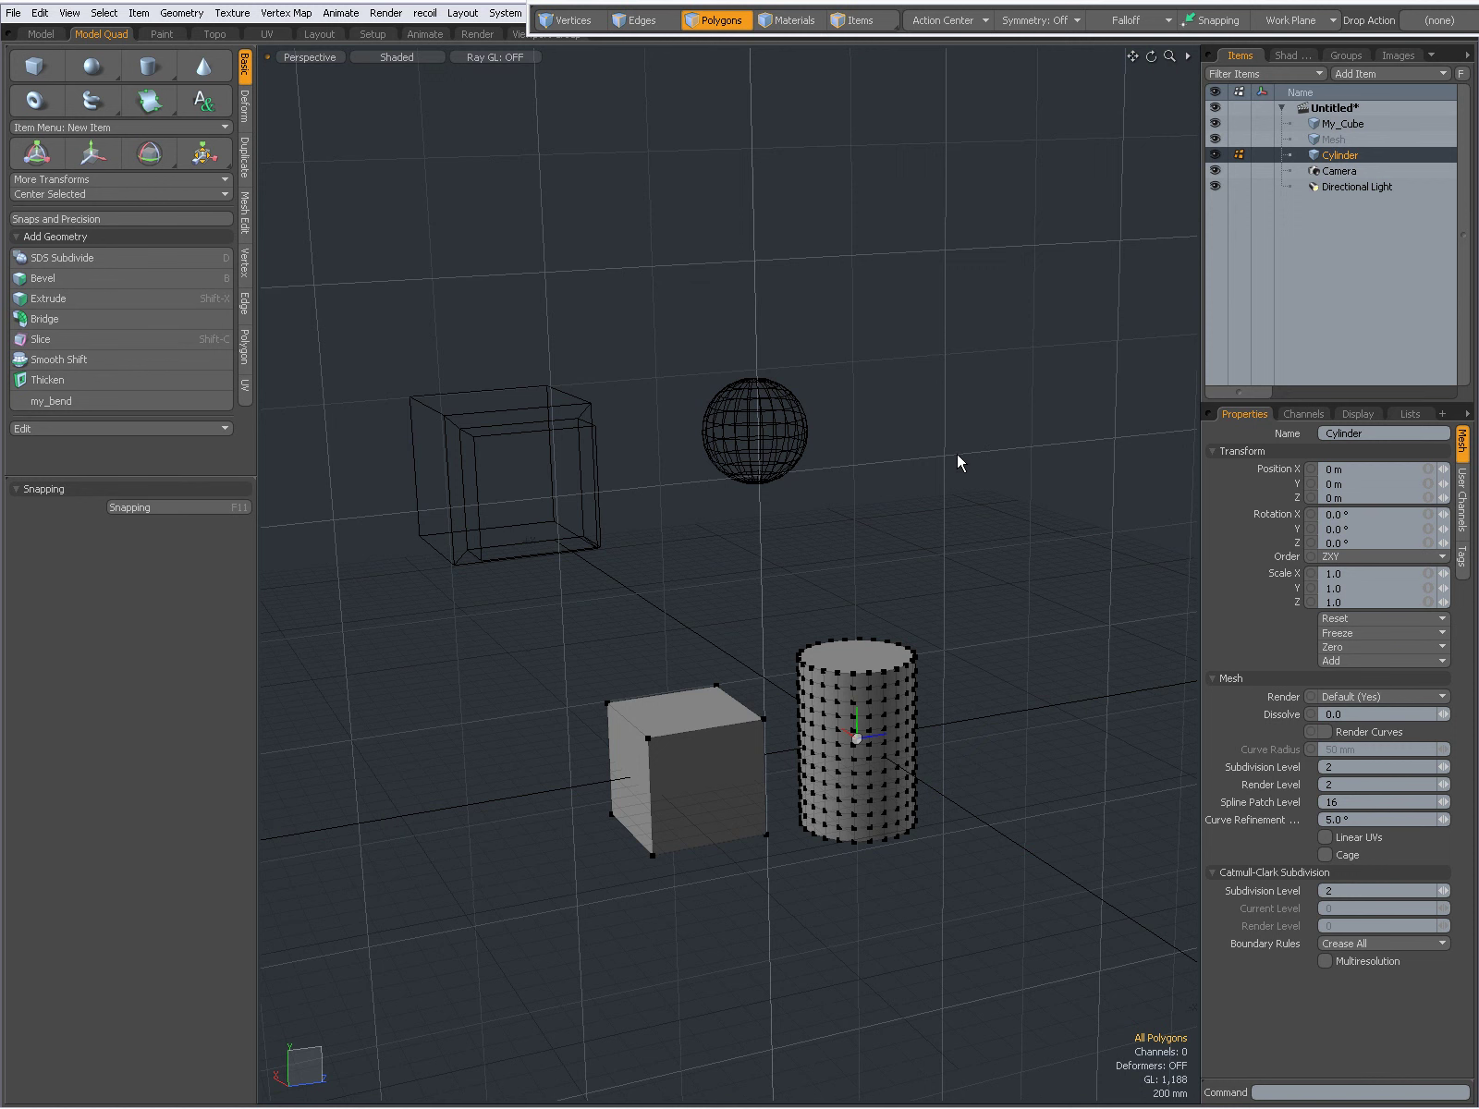
{"action": "left_click", "coordinate": [1341, 156], "text": "ctrl"}
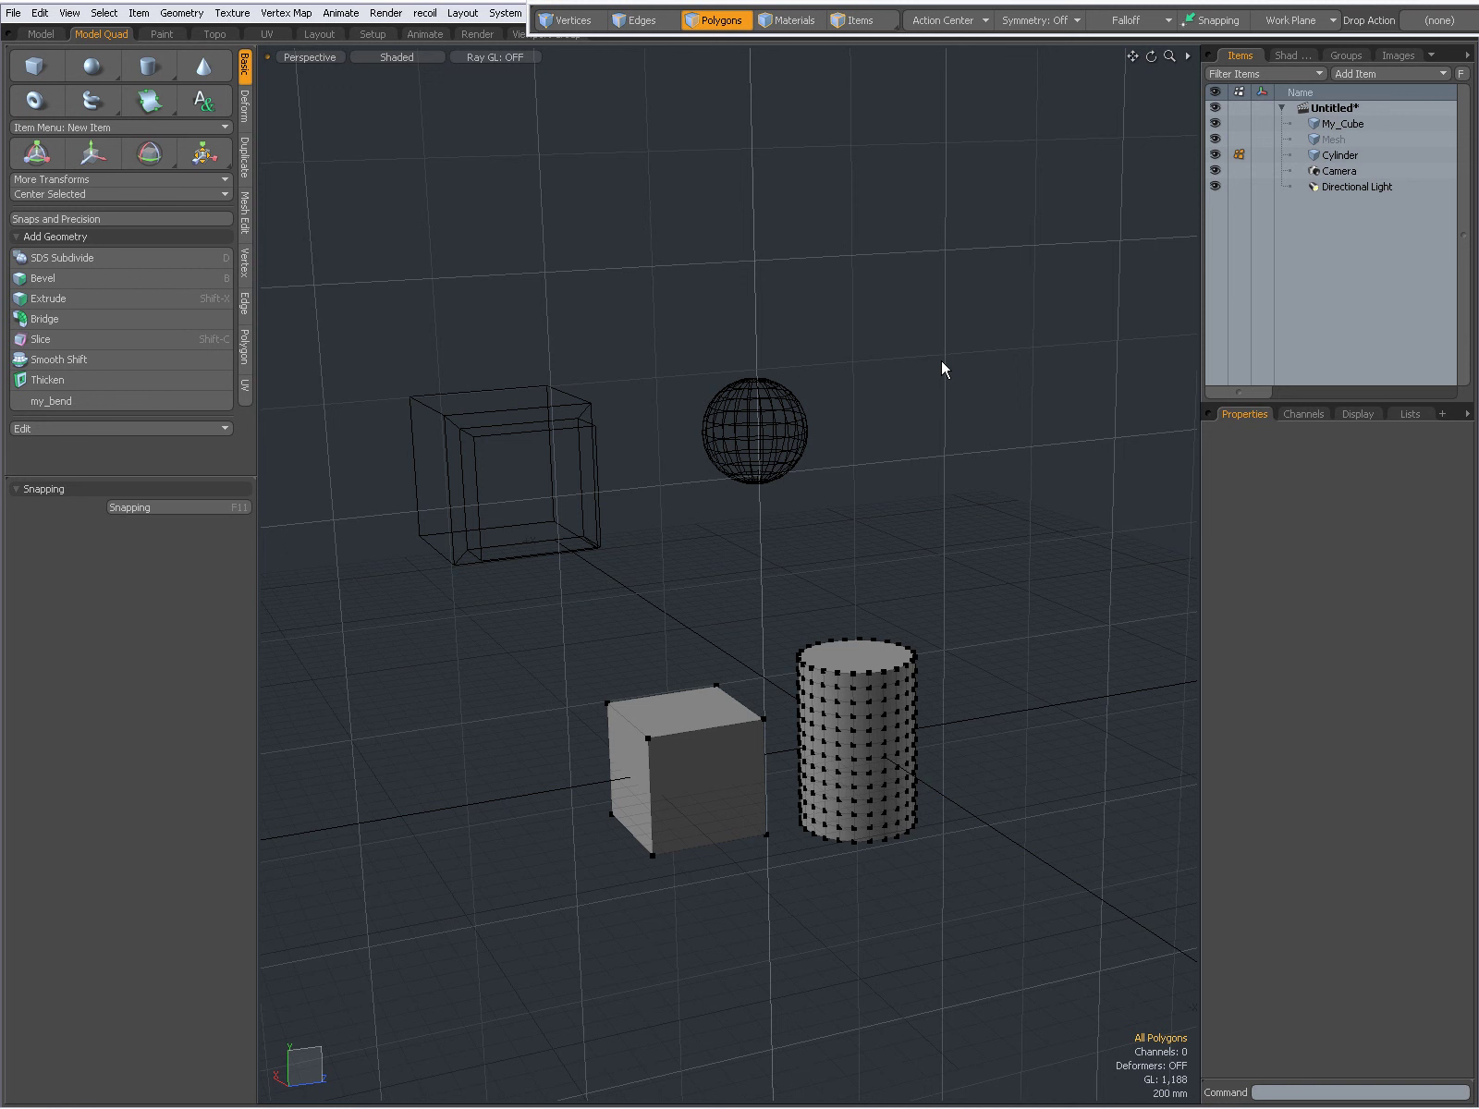
{"action": "key", "text": "y"}
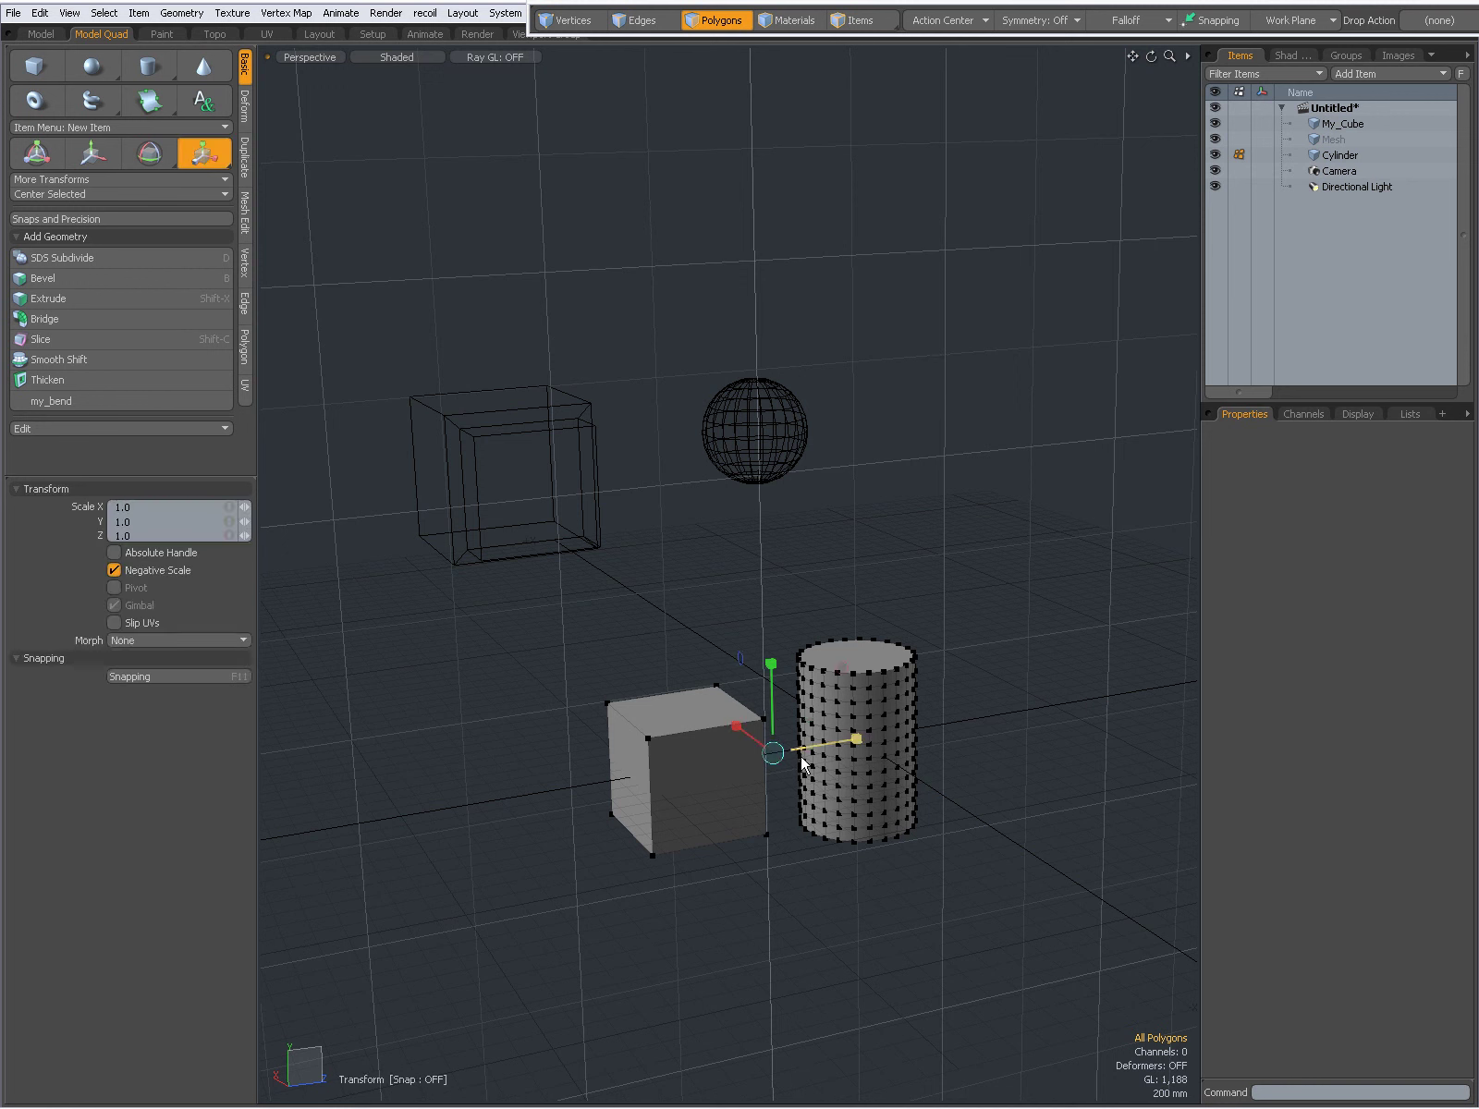
{"action": "left_click_drag", "start_coordinate": [777, 763], "coordinate": [779, 762]}
{"action": "left_click_drag", "start_coordinate": [777, 769], "coordinate": [782, 775]}
{"action": "key", "text": "space"}
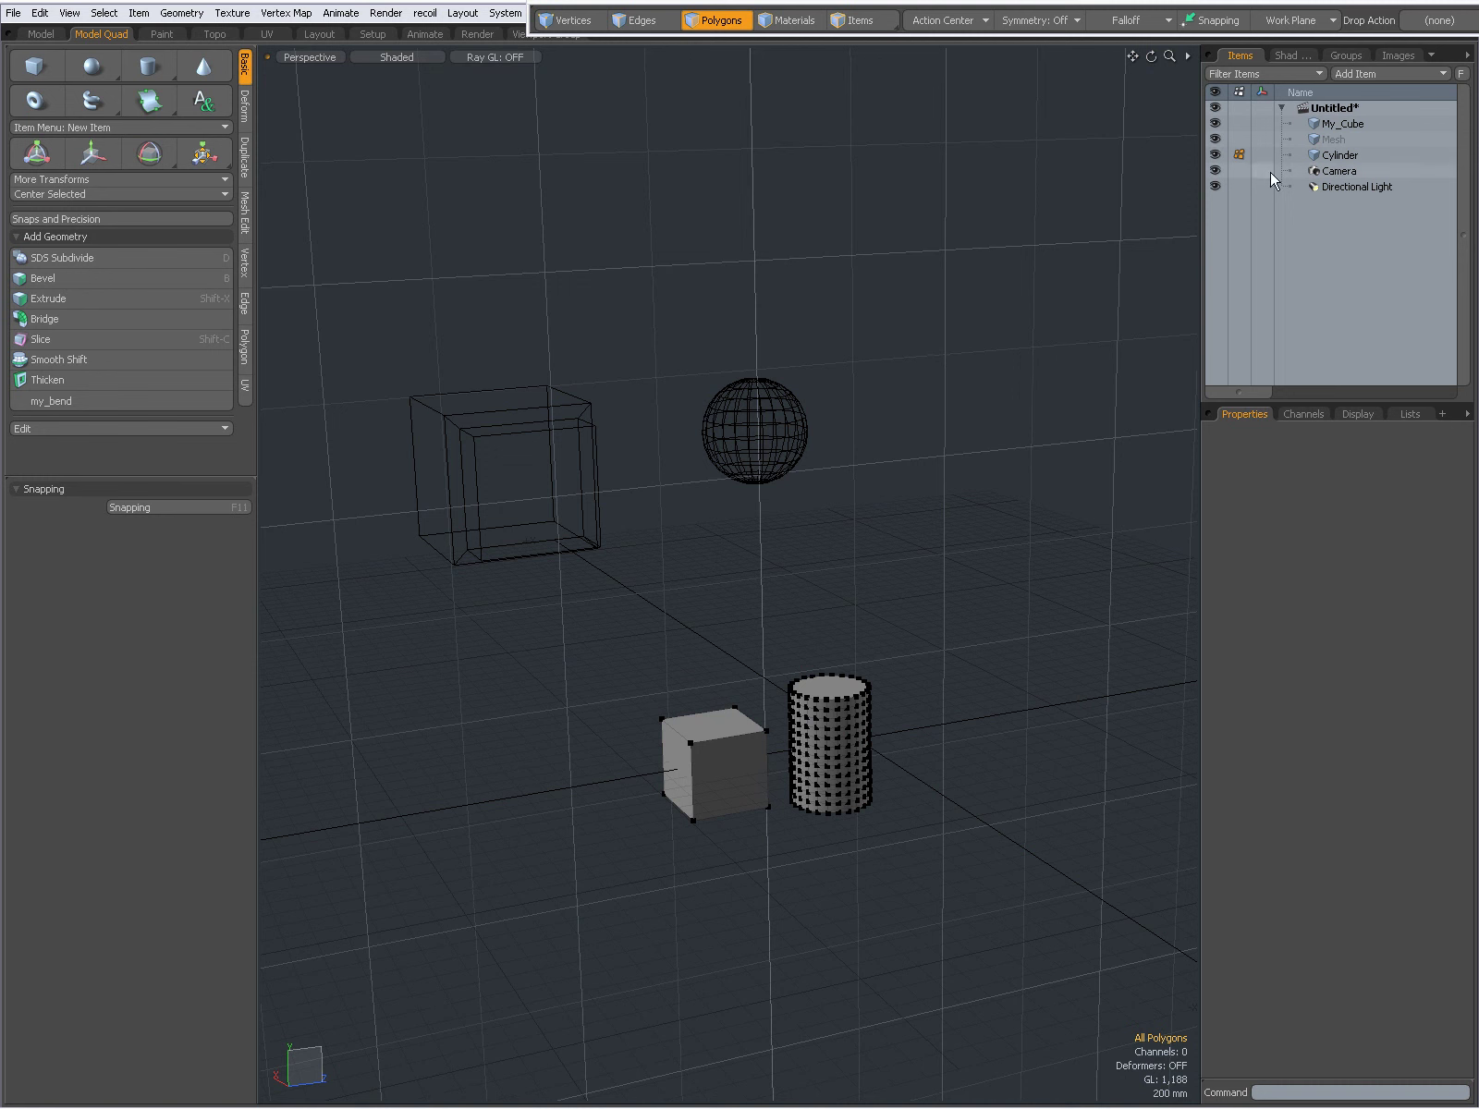
Switch from polygon to item mode, alternately select the Cylinder and My_Cube items in the viewport, and leave no items selected
{"action": "left_click", "coordinate": [1352, 122]}
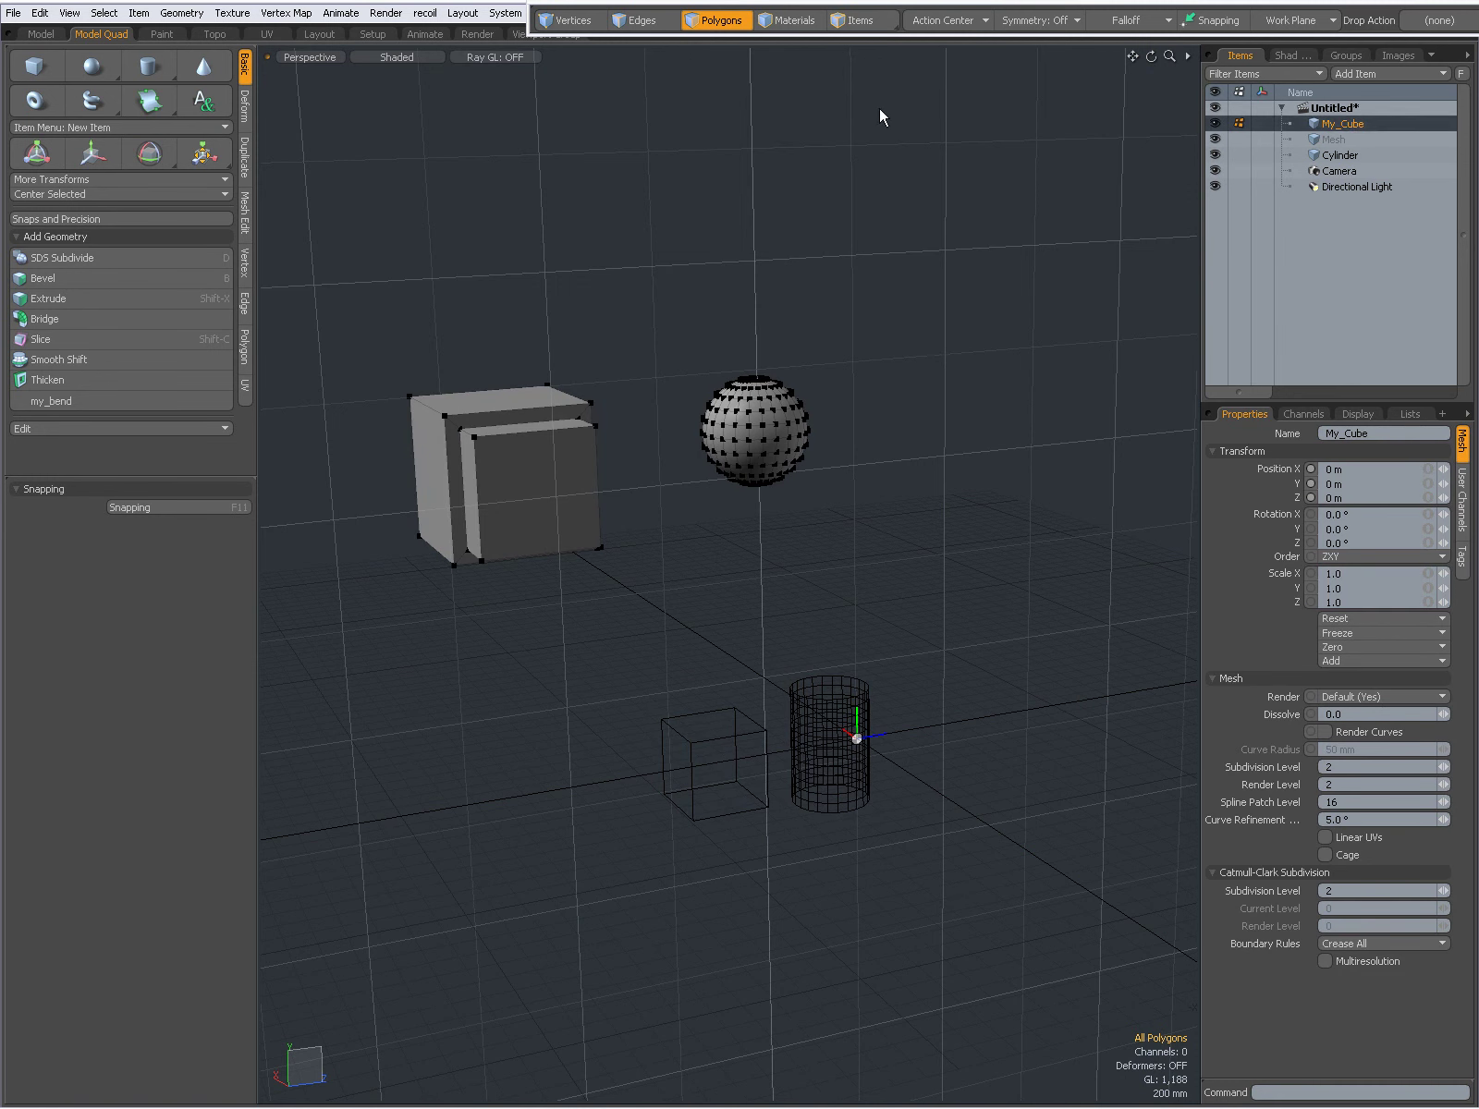
{"action": "left_click", "coordinate": [857, 21]}
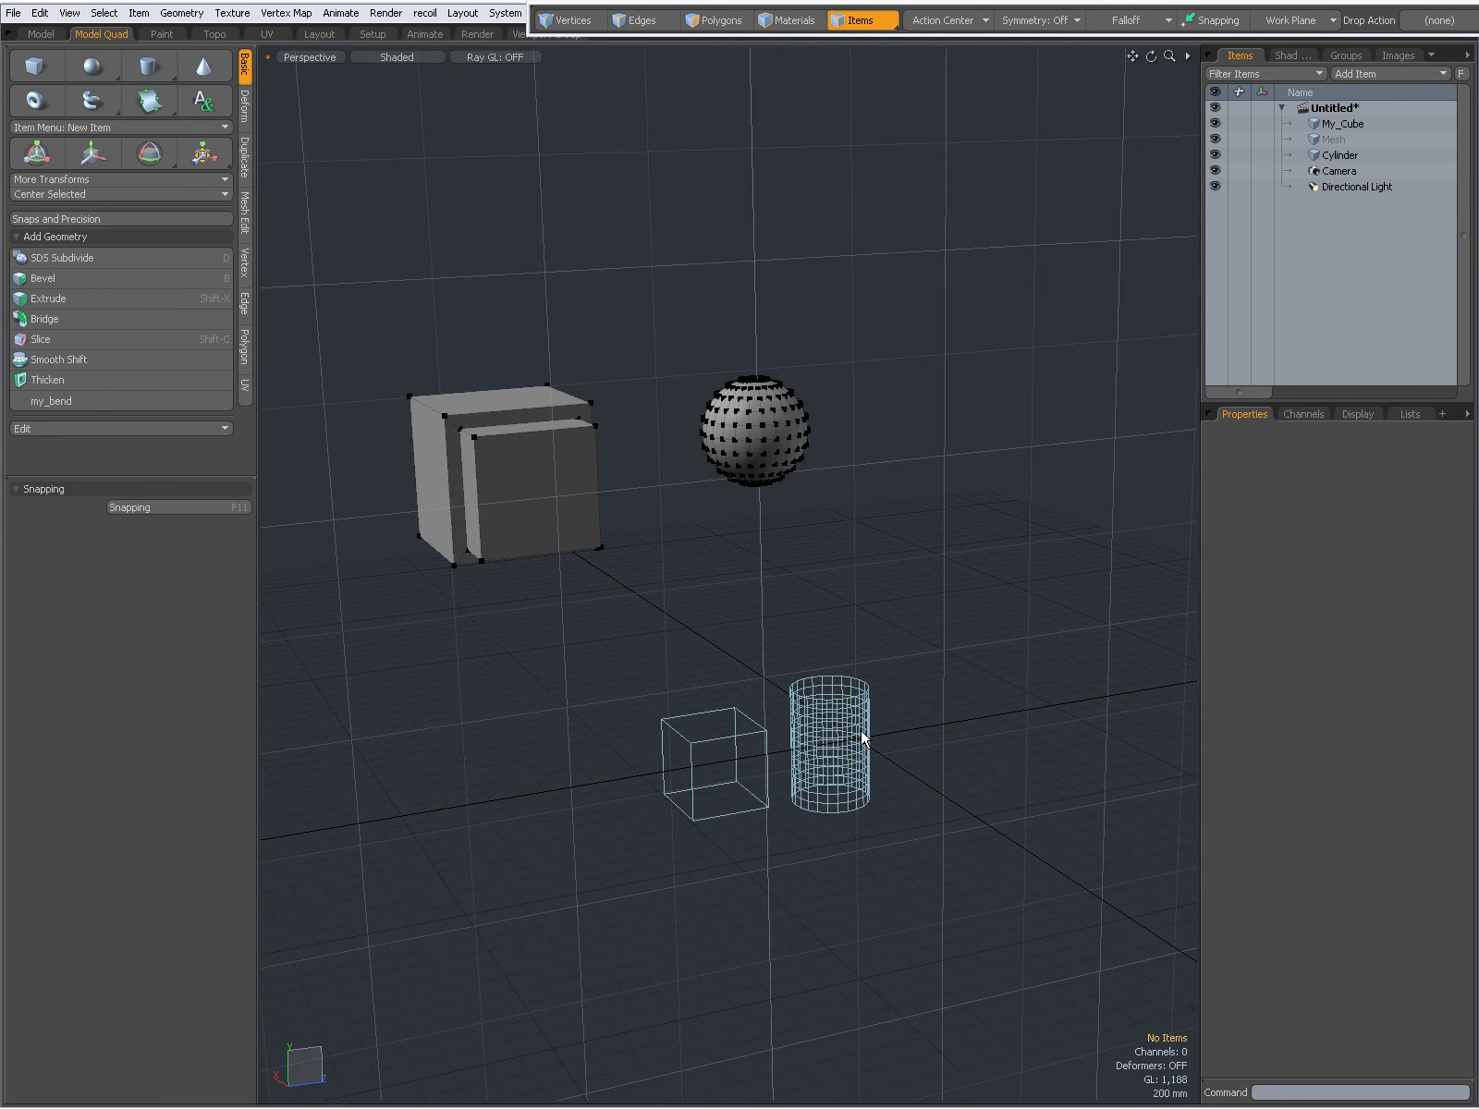
{"action": "left_click", "coordinate": [832, 758]}
{"action": "left_click", "coordinate": [785, 429]}
{"action": "left_click", "coordinate": [846, 706]}
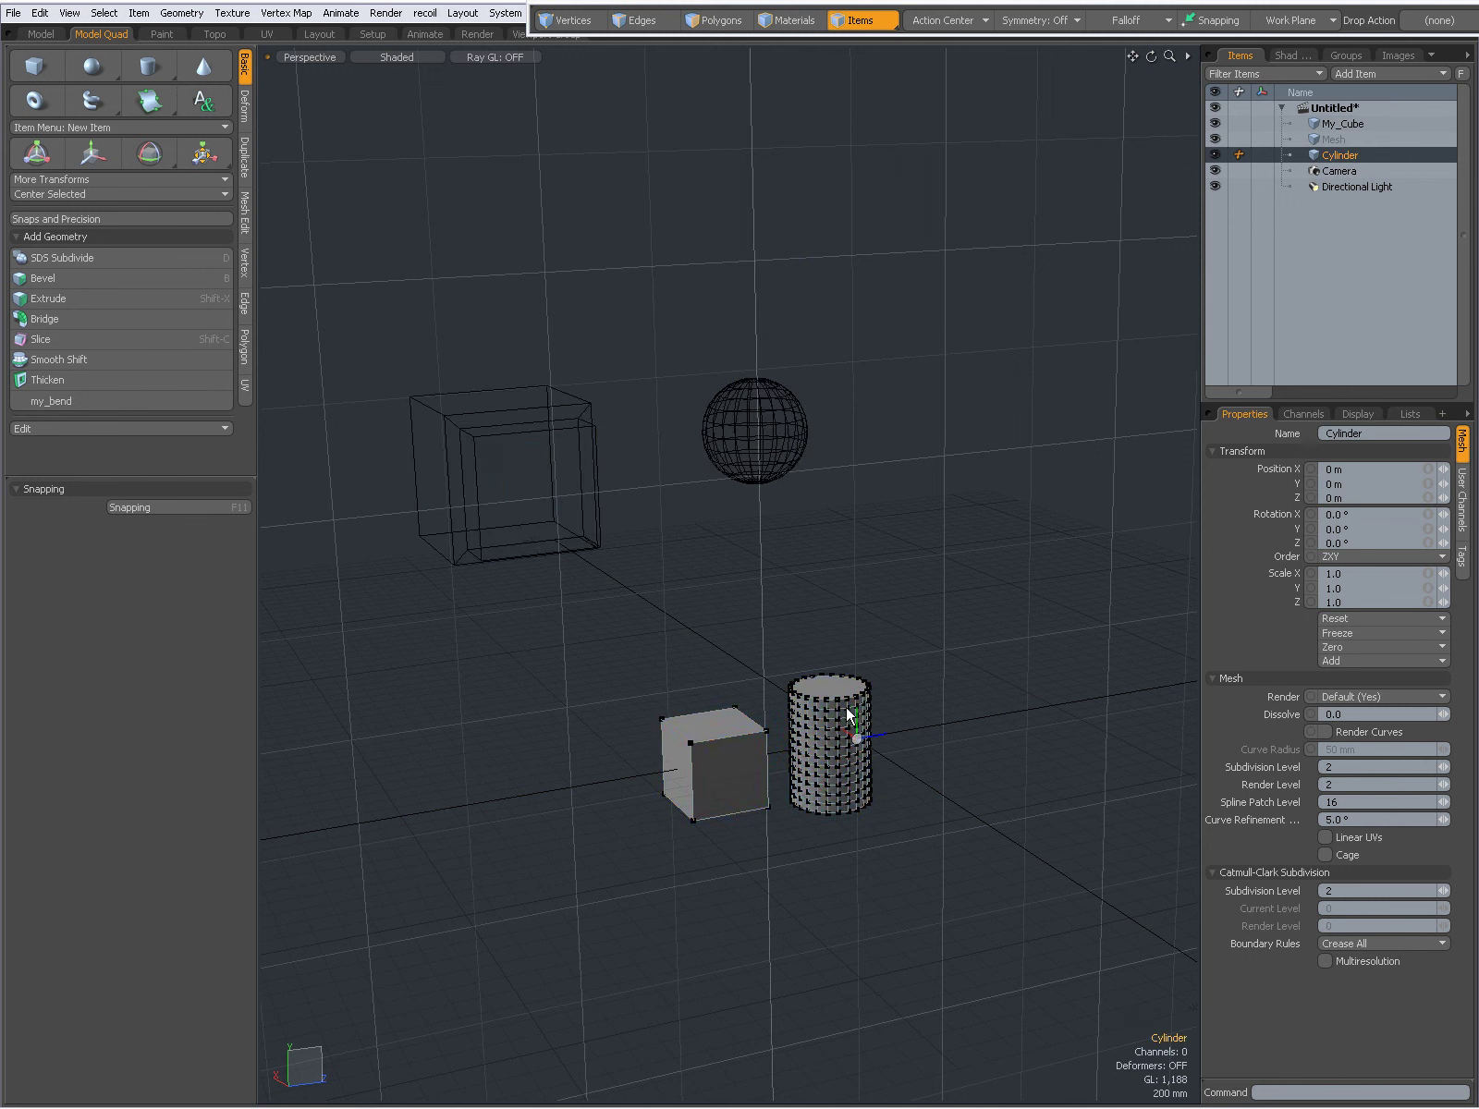
{"action": "left_click", "coordinate": [798, 433]}
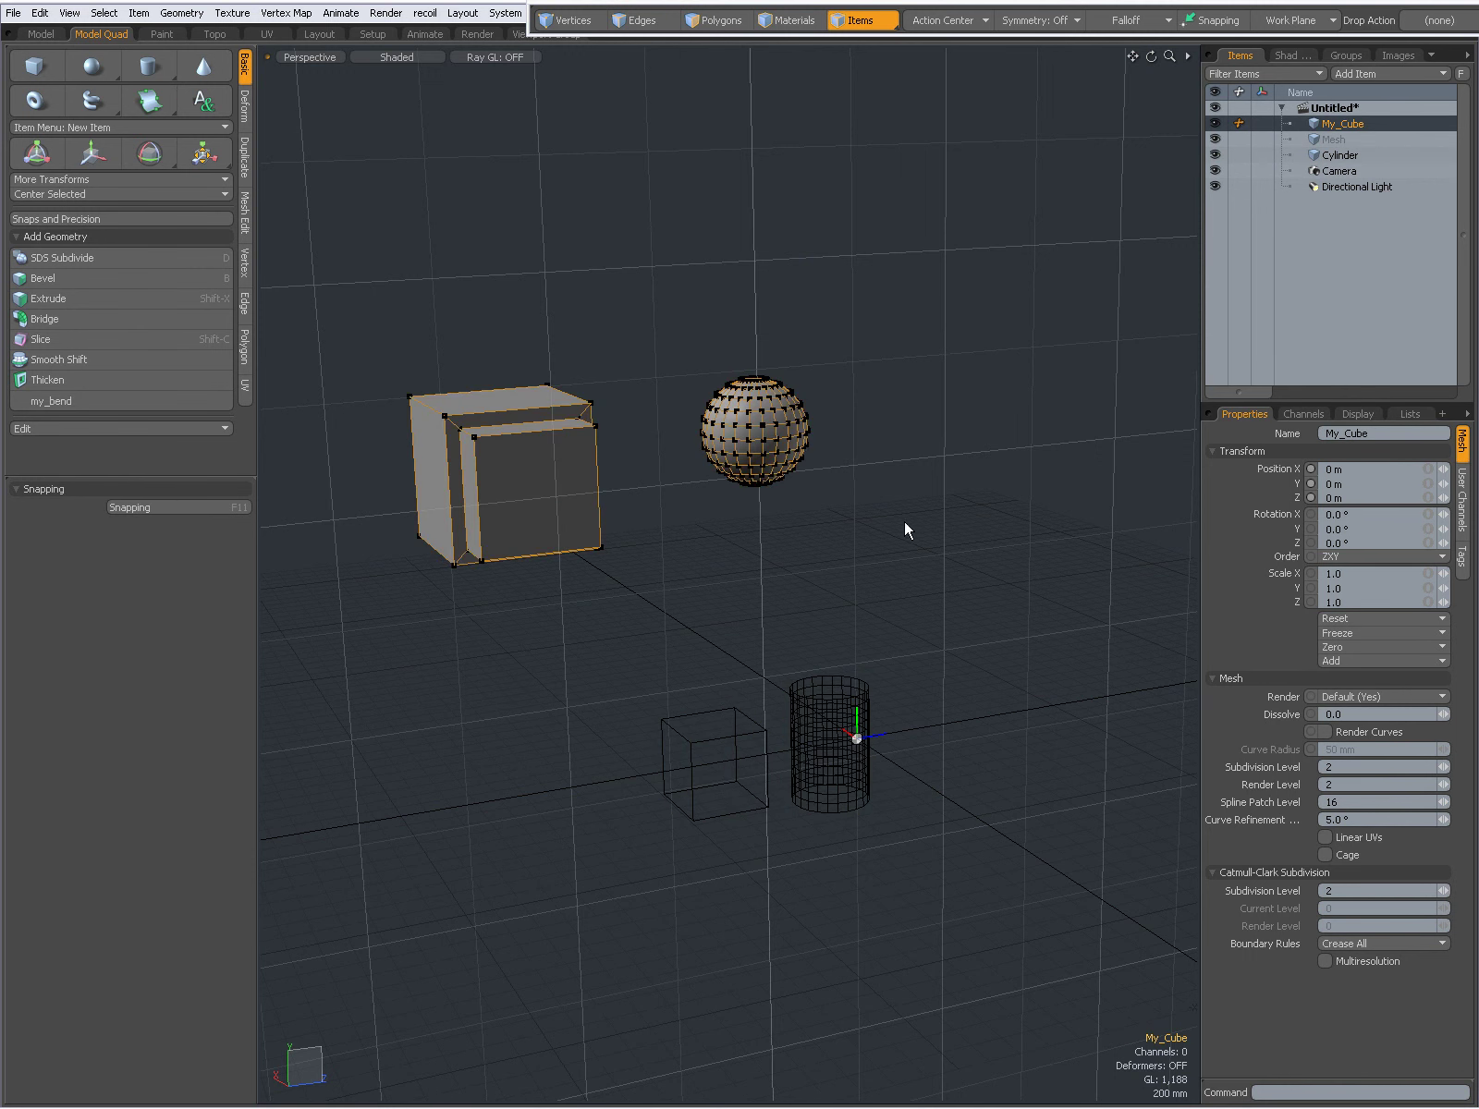
{"action": "left_click", "coordinate": [986, 463]}
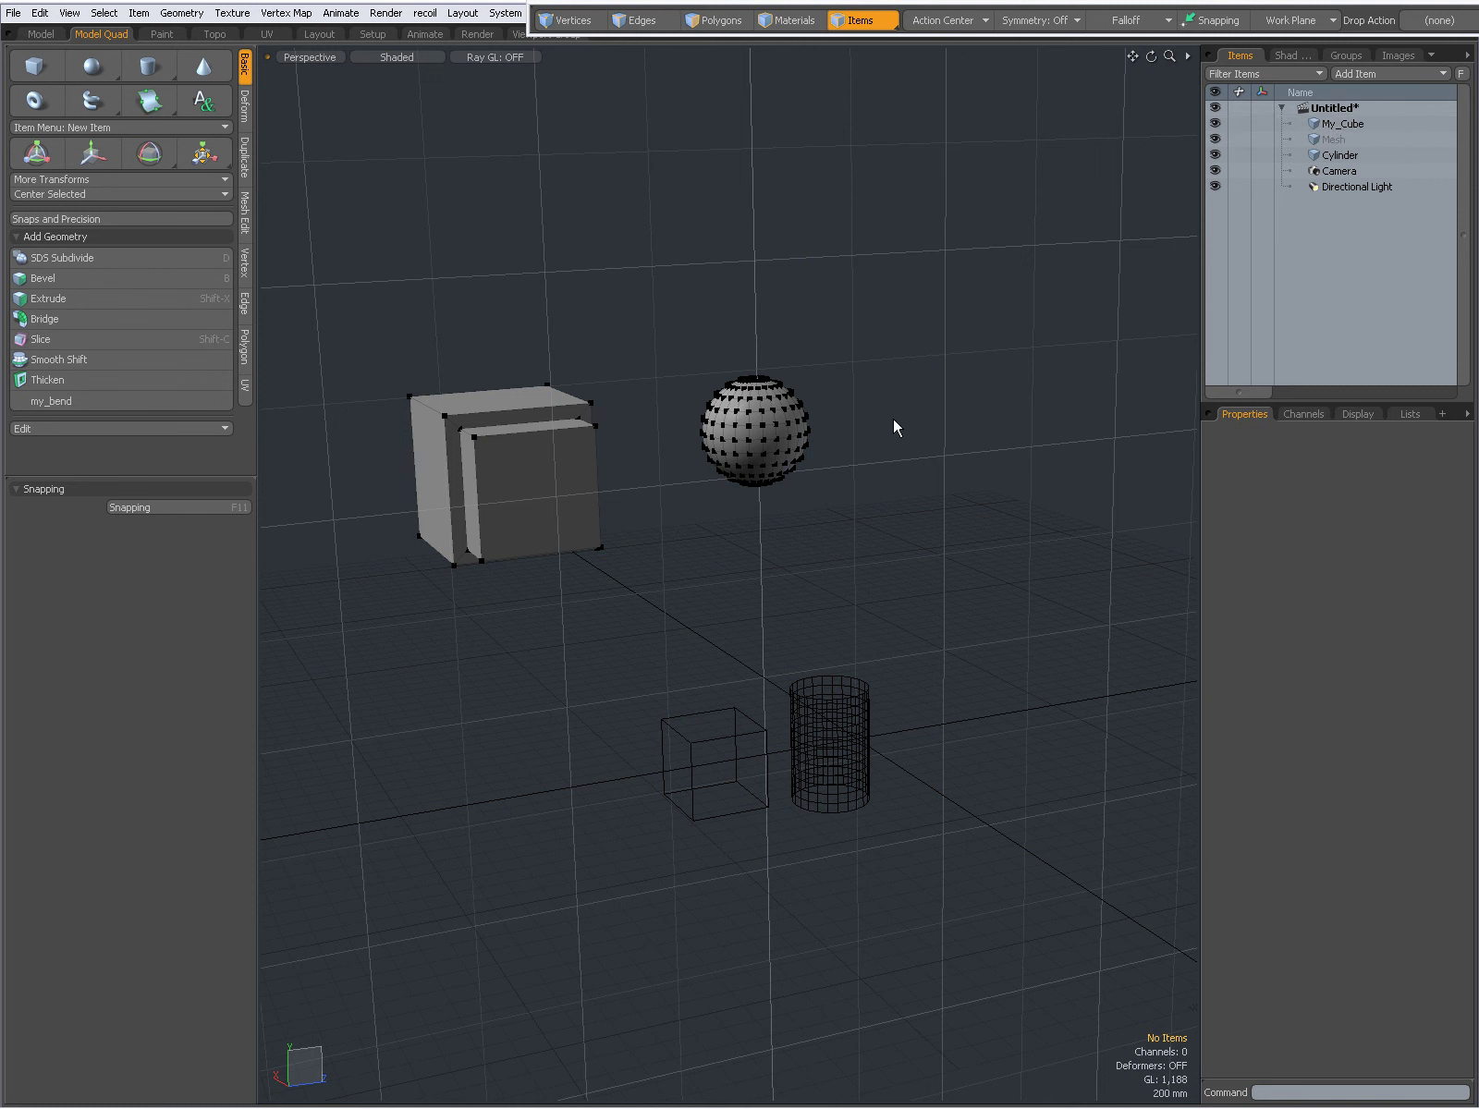
Try subdividing the foreground My_Cube mesh with no item selected, and undo the subdivision
{"action": "key", "text": "d"}
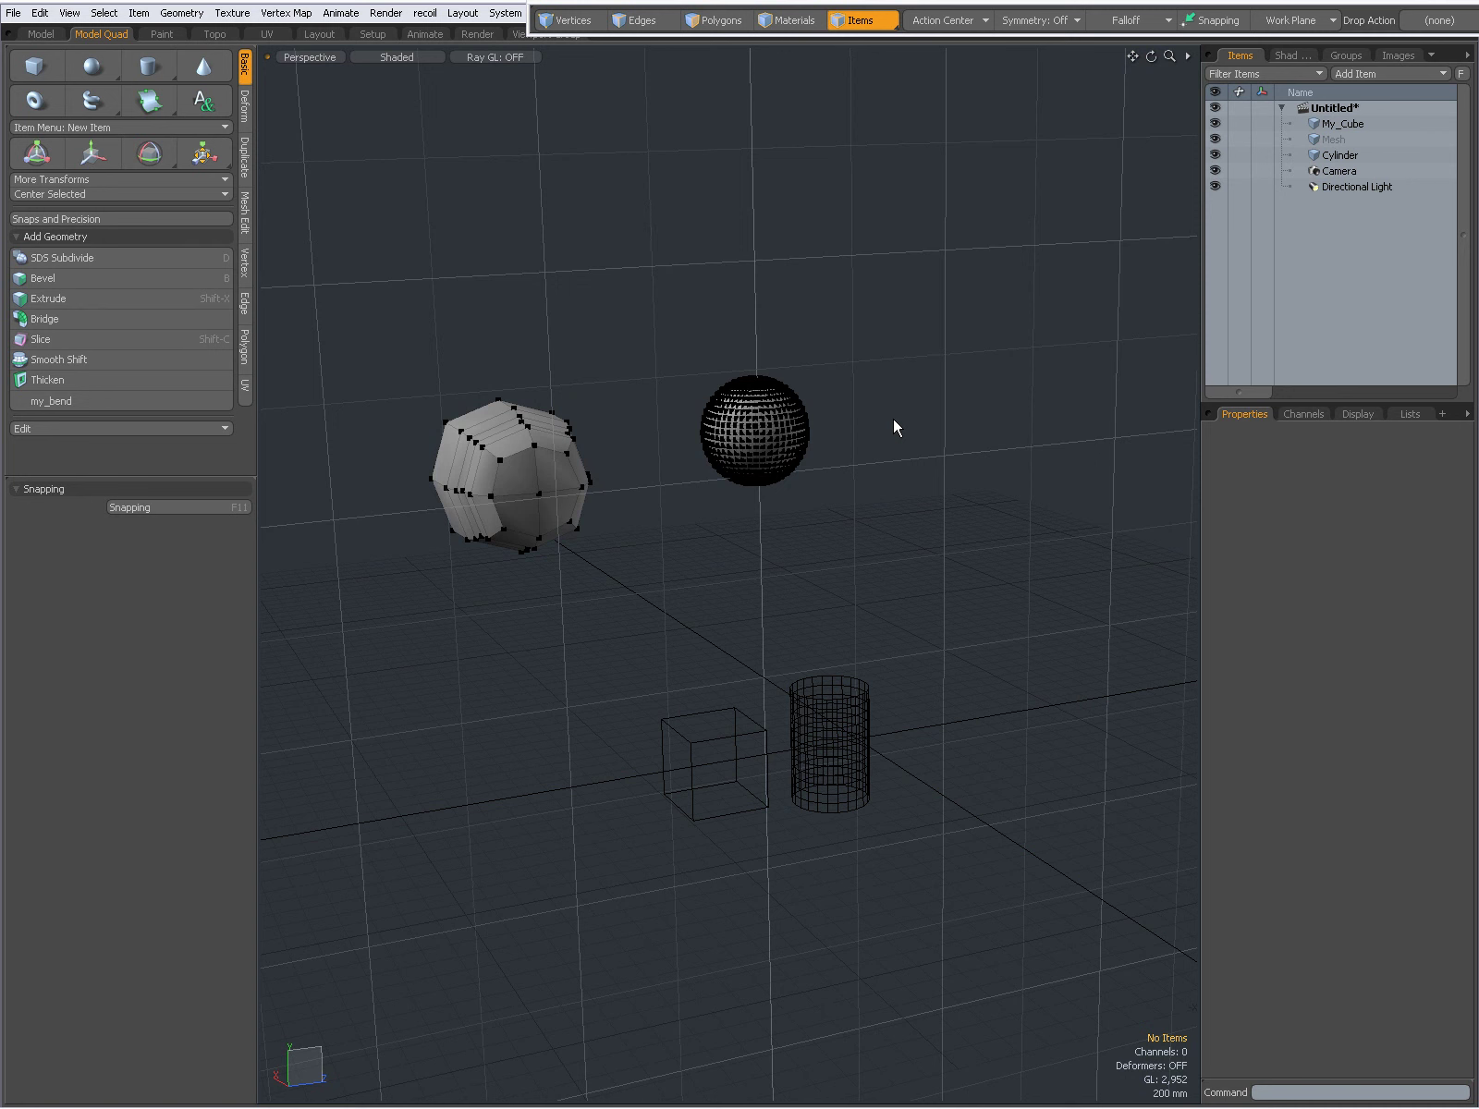
{"action": "key", "text": "ctrl+z"}
{"action": "left_click_drag", "start_coordinate": [832, 453], "coordinate": [798, 519], "text": "alt"}
{"action": "scroll", "coordinate": [855, 562], "scroll_direction": "up", "scroll_amount": 4}
{"action": "scroll", "coordinate": [858, 553], "scroll_direction": "down", "scroll_amount": 1}
{"action": "scroll", "coordinate": [856, 549], "scroll_direction": "down", "scroll_amount": 2}
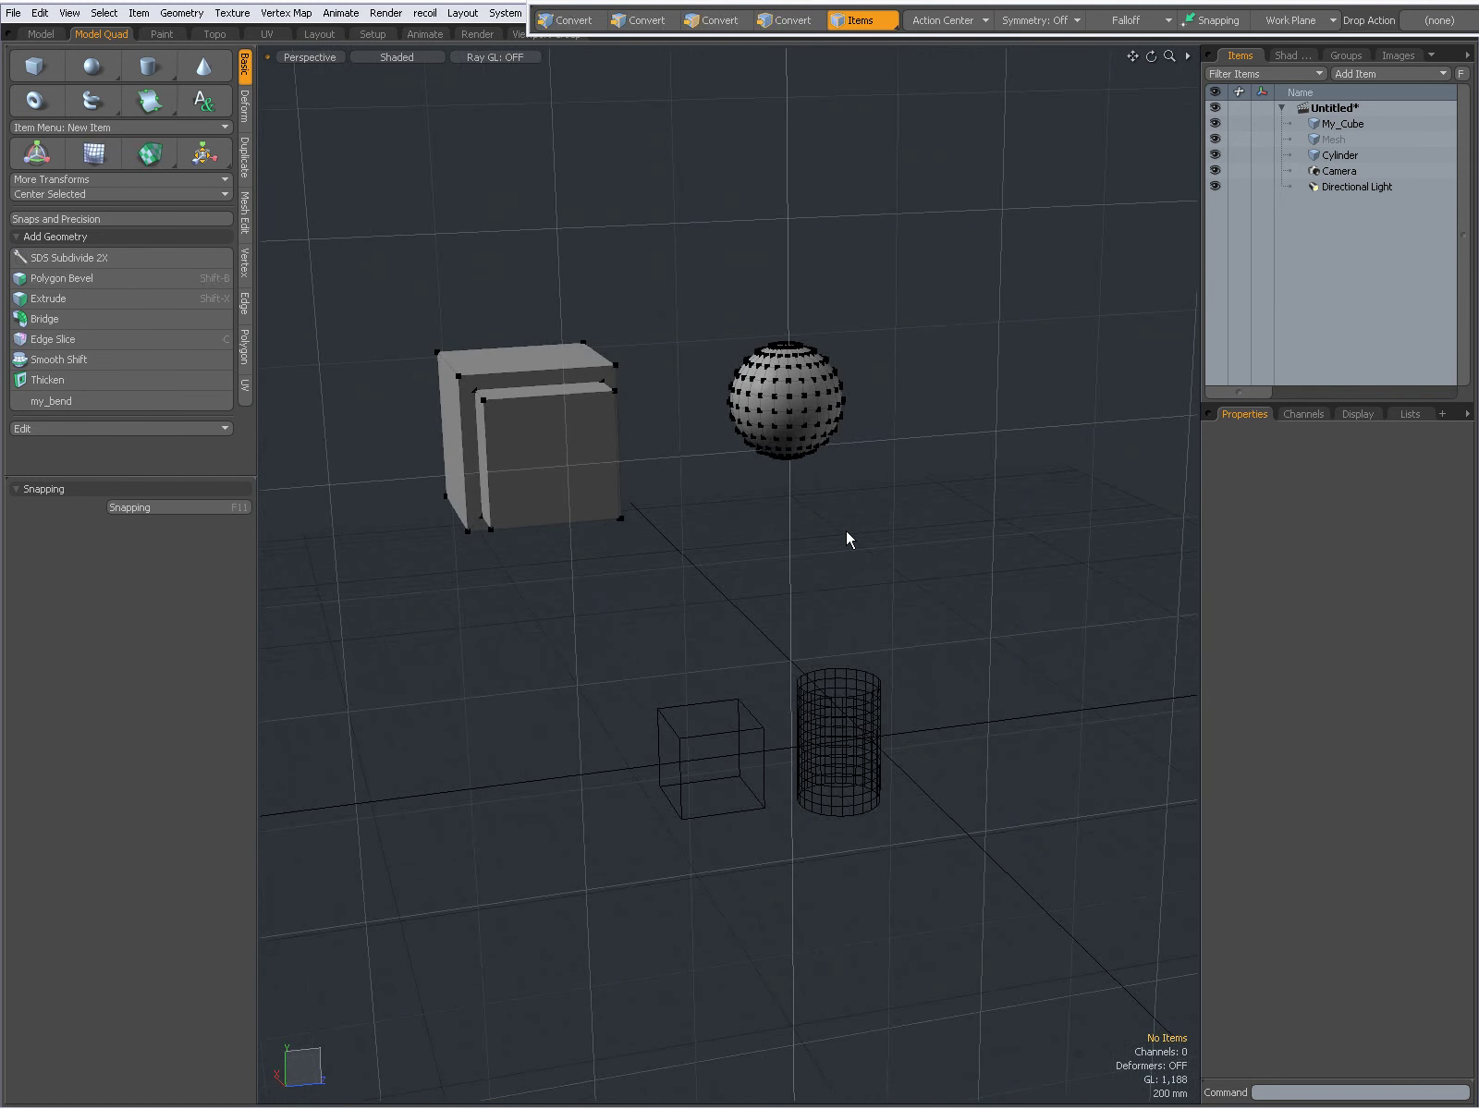
Select the Camera item, show cameras in the viewport, fit the view, and select the camera directly in the viewport
{"action": "left_click", "coordinate": [1322, 172]}
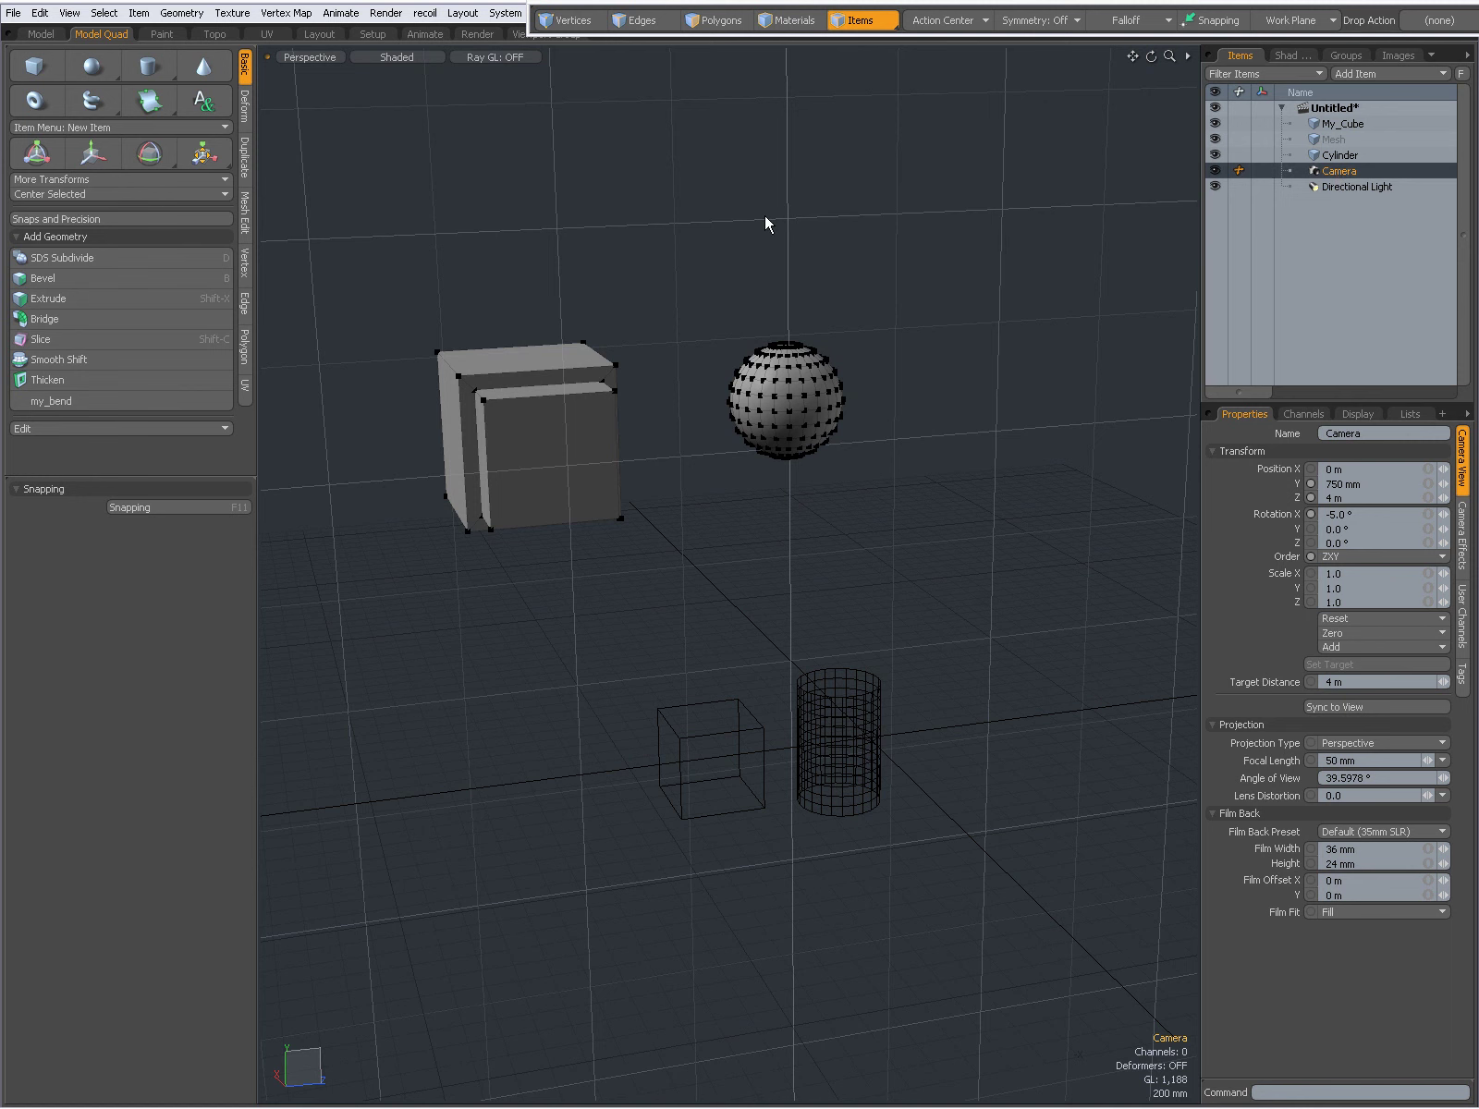
{"action": "key", "text": "o"}
{"action": "left_click", "coordinate": [780, 54]}
{"action": "key", "text": "a"}
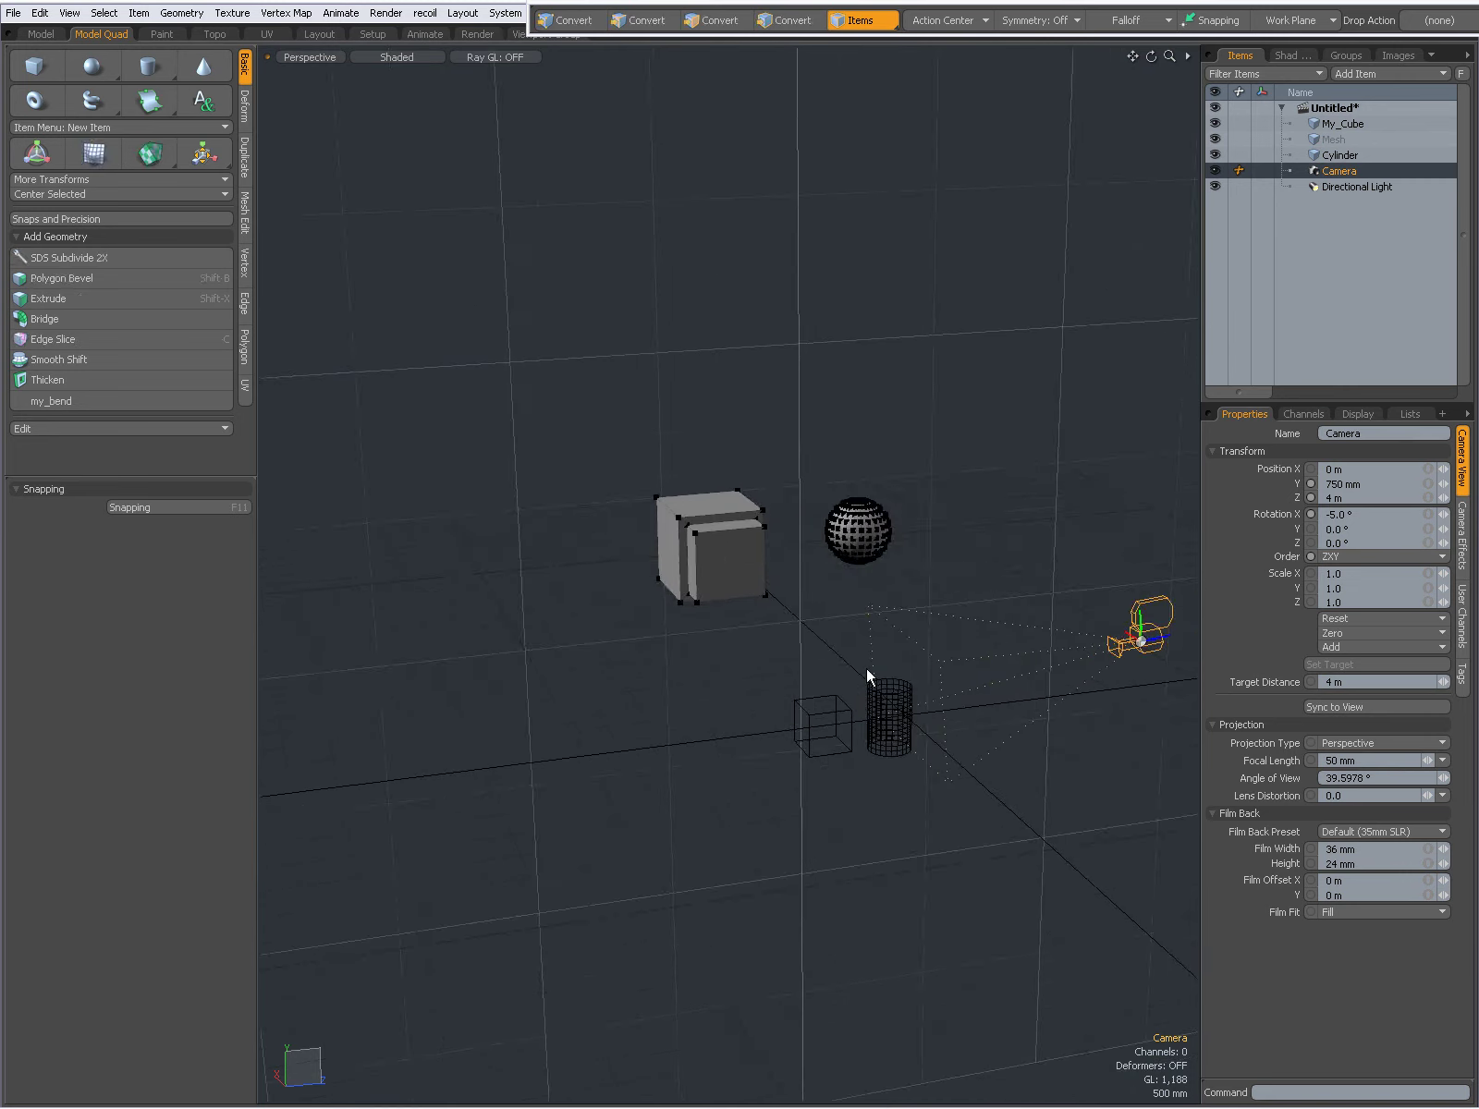
{"action": "left_click", "coordinate": [1064, 707]}
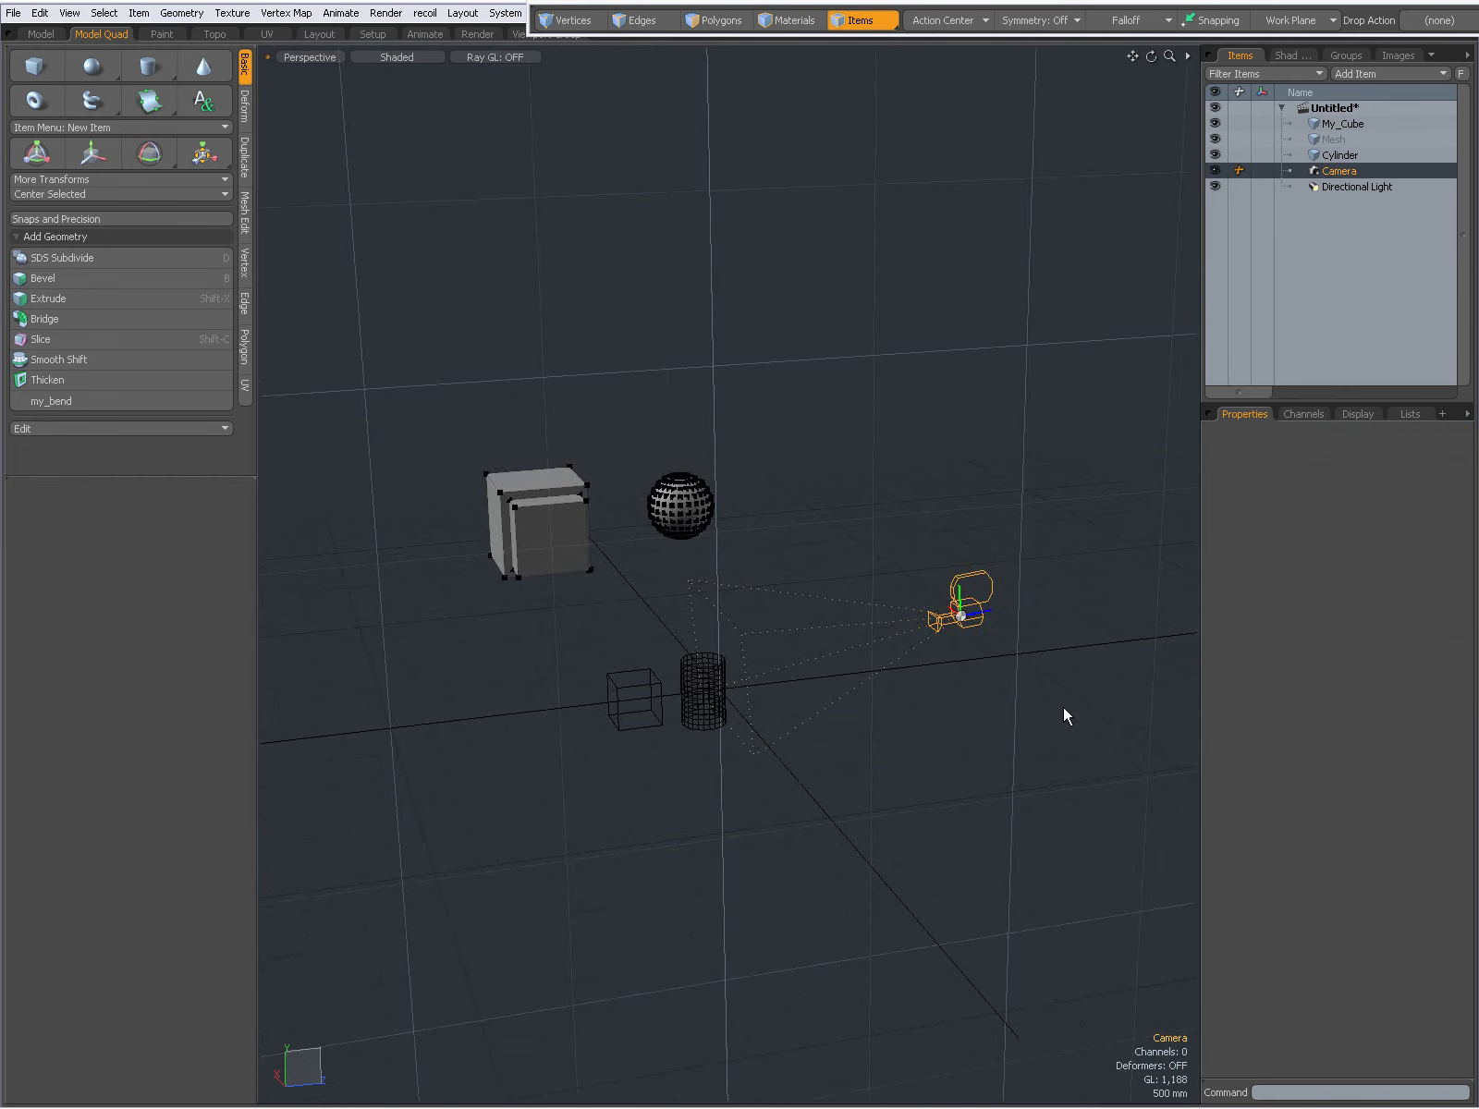
{"action": "left_click", "coordinate": [993, 593]}
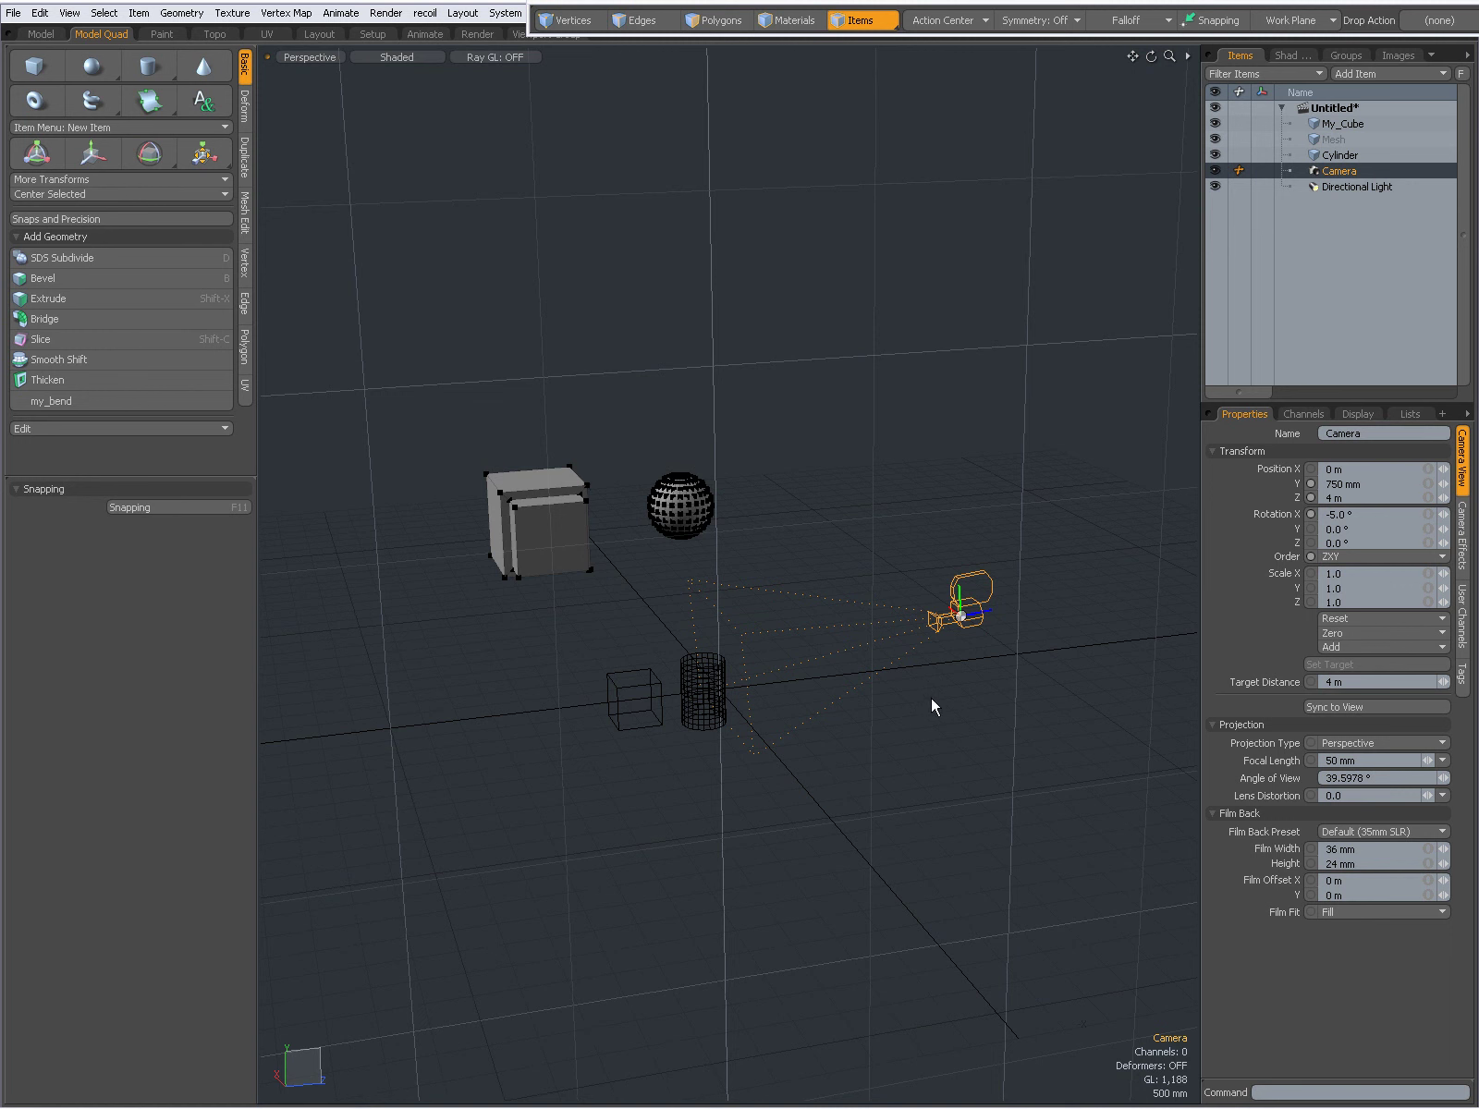
Try subdividing the My_Cube mesh with only the Camera item selected, undo it, and clear the item selection
{"action": "key", "text": "d"}
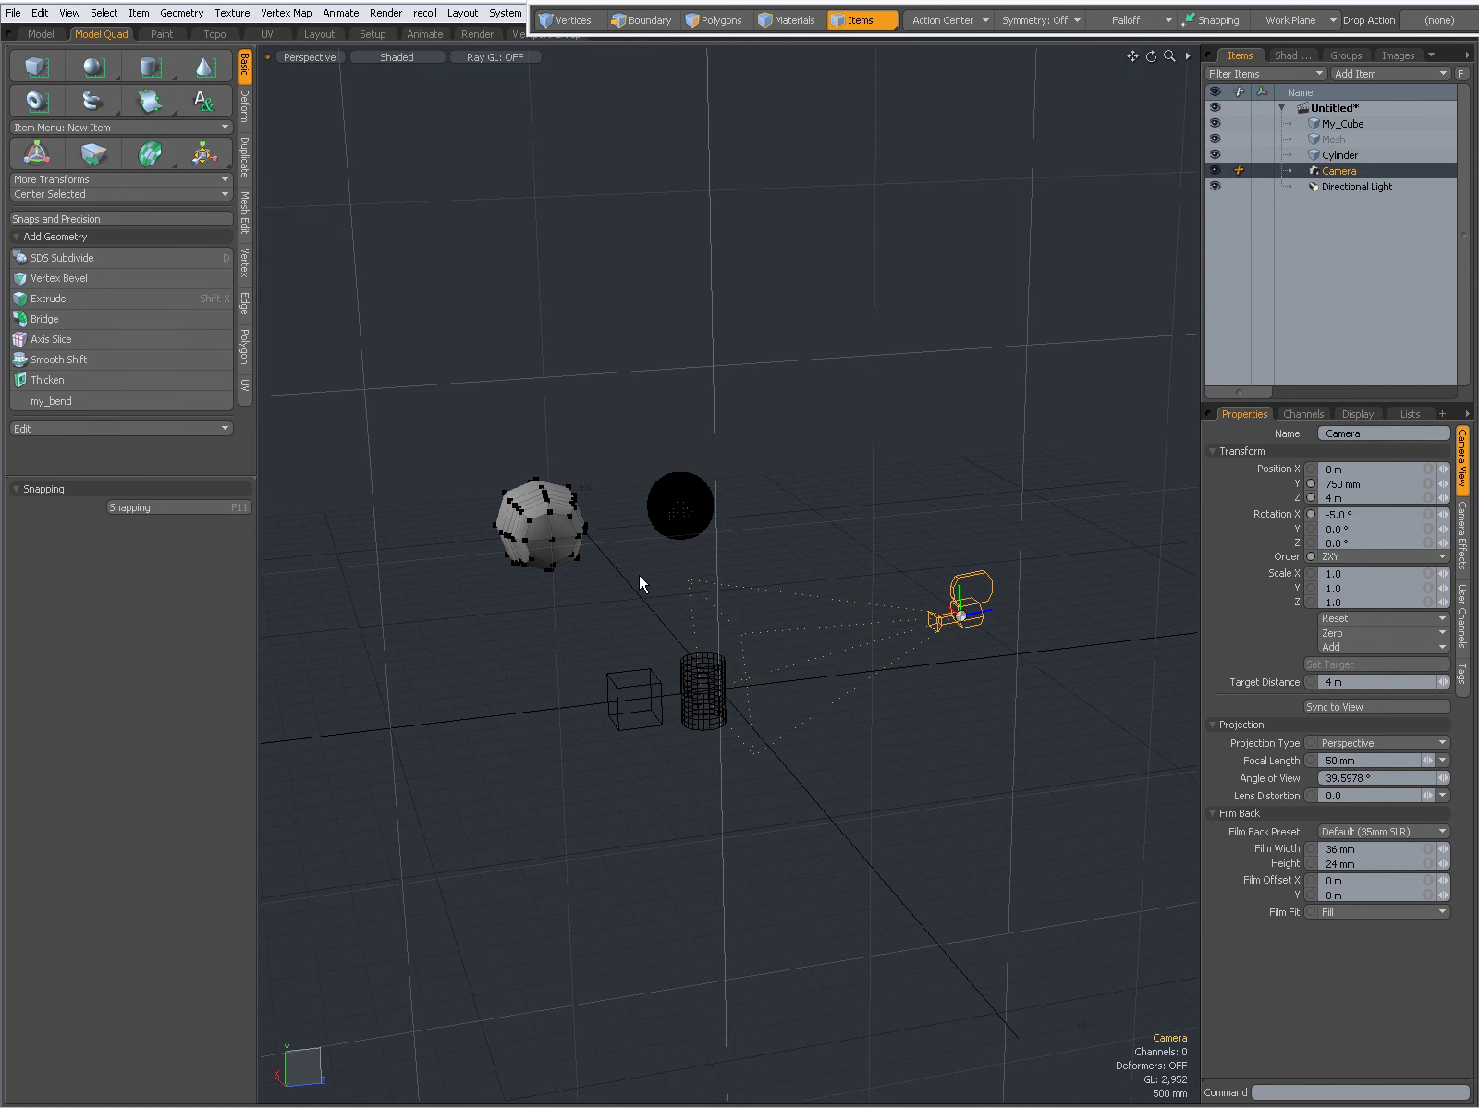
{"action": "key", "text": "ctrl+z"}
{"action": "left_click_drag", "start_coordinate": [681, 603], "coordinate": [651, 607], "text": "alt"}
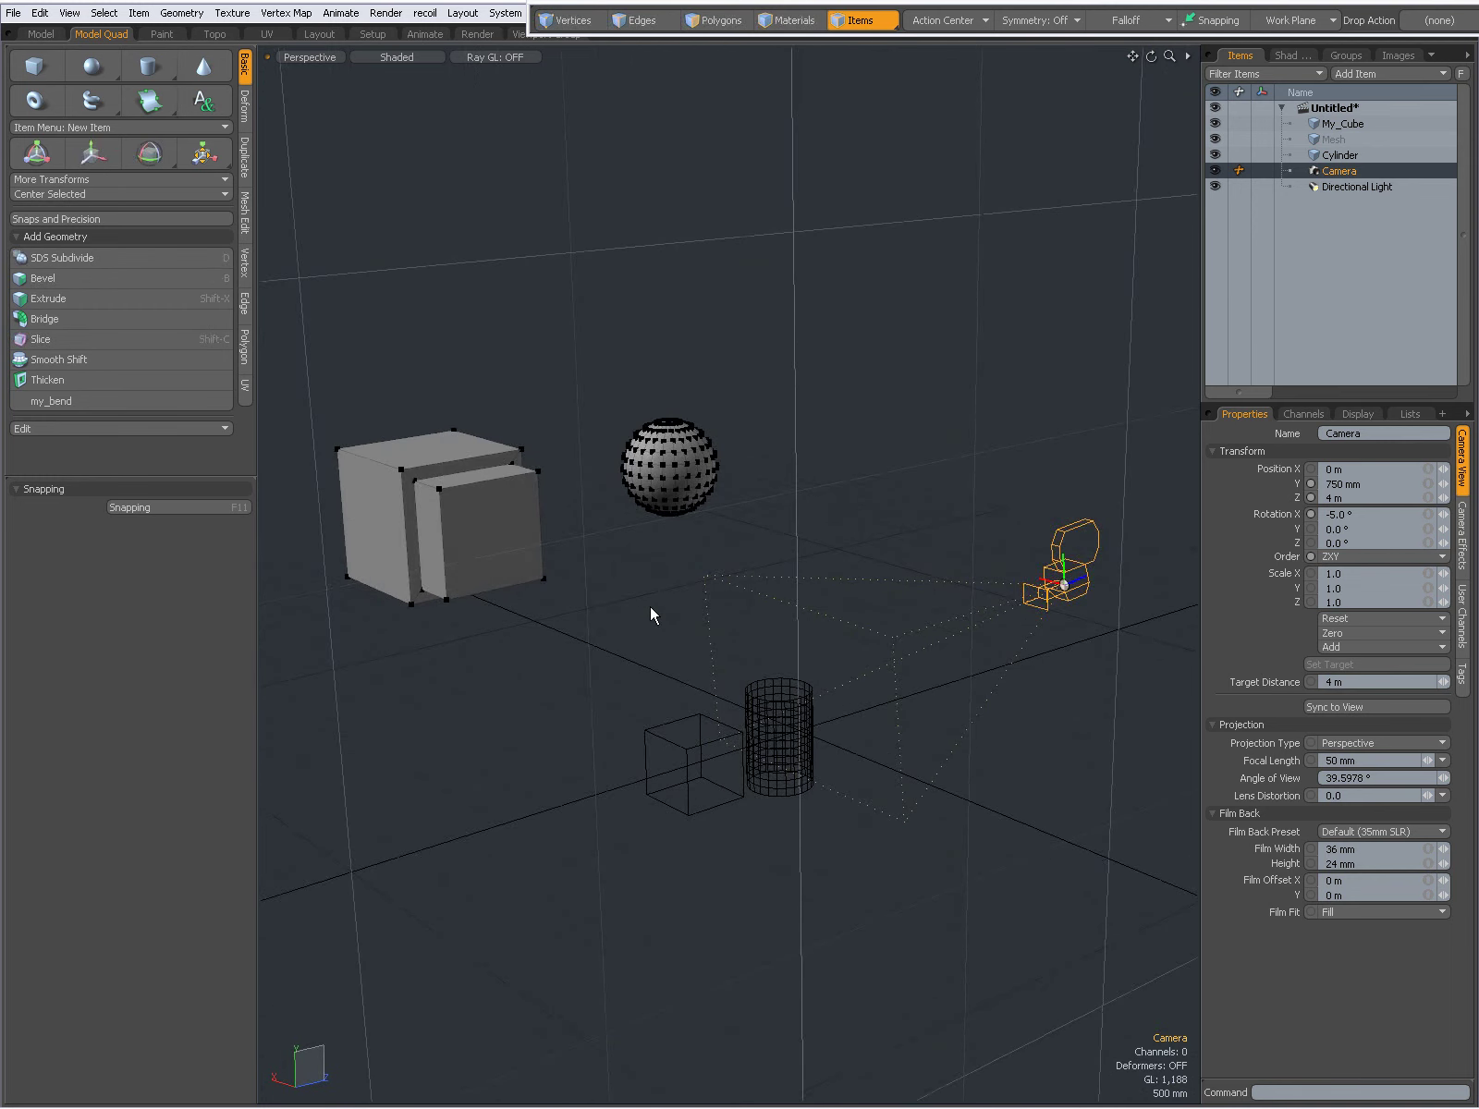
{"action": "left_click", "coordinate": [647, 603]}
{"action": "left_click_drag", "start_coordinate": [803, 546], "coordinate": [841, 543], "text": "alt"}
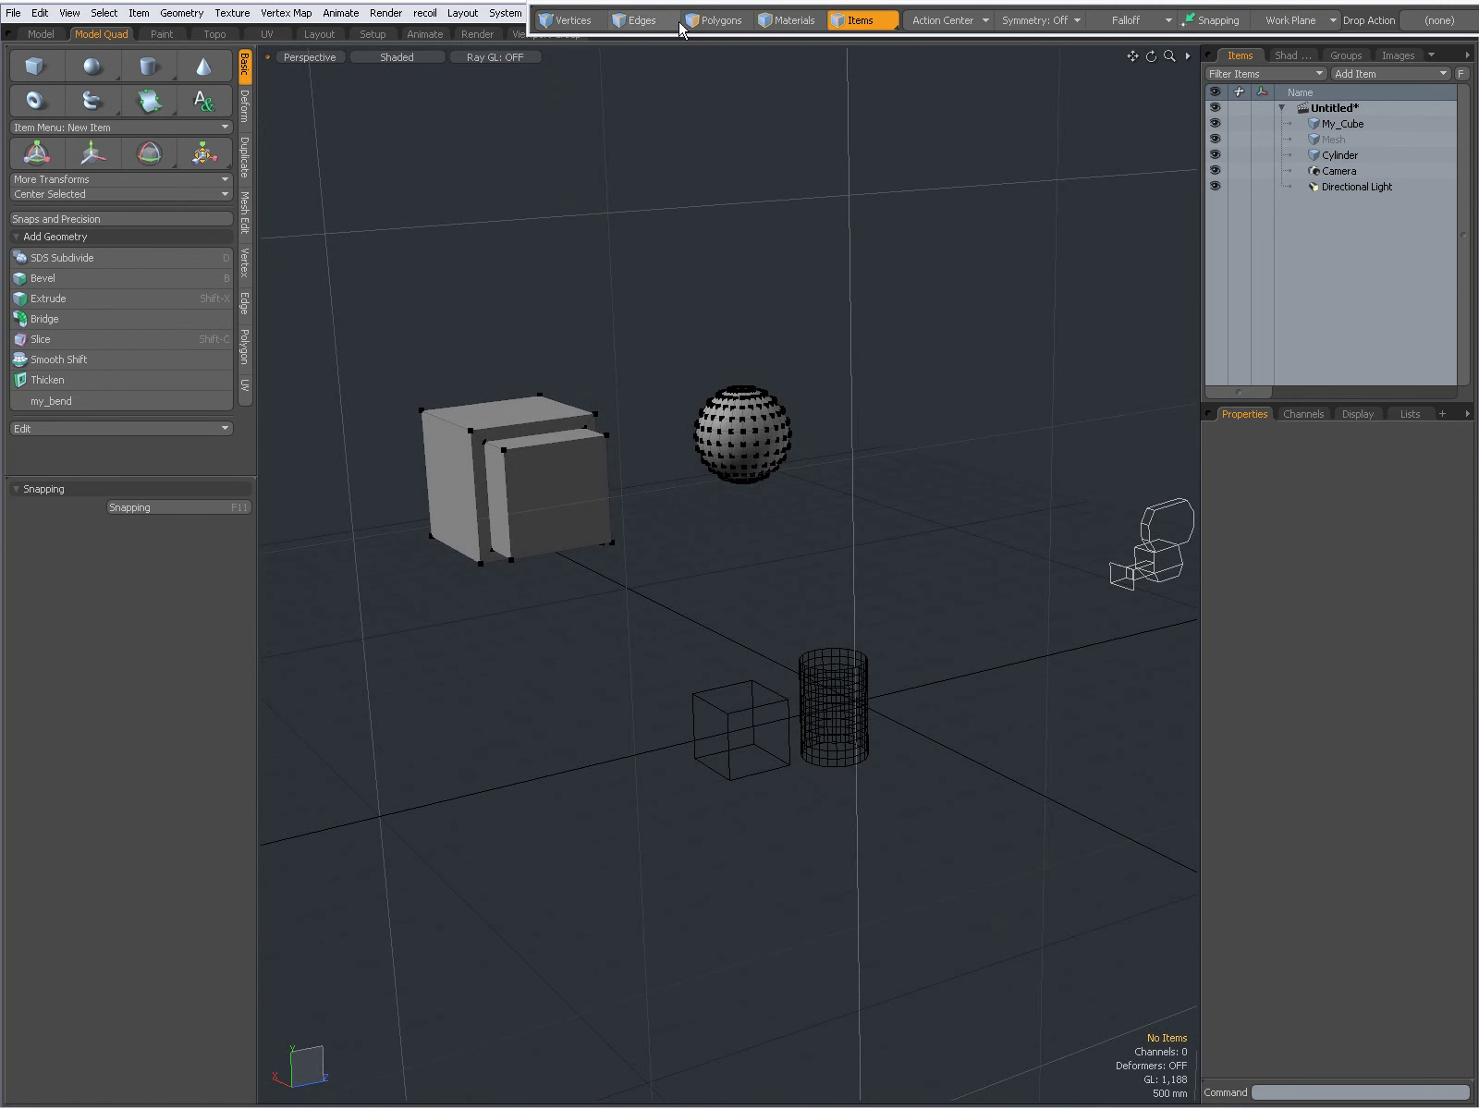
Switch to Pivot selection mode, select the My_Cube item, and lasso around its pivot at the origin
{"action": "left_click", "coordinate": [859, 26]}
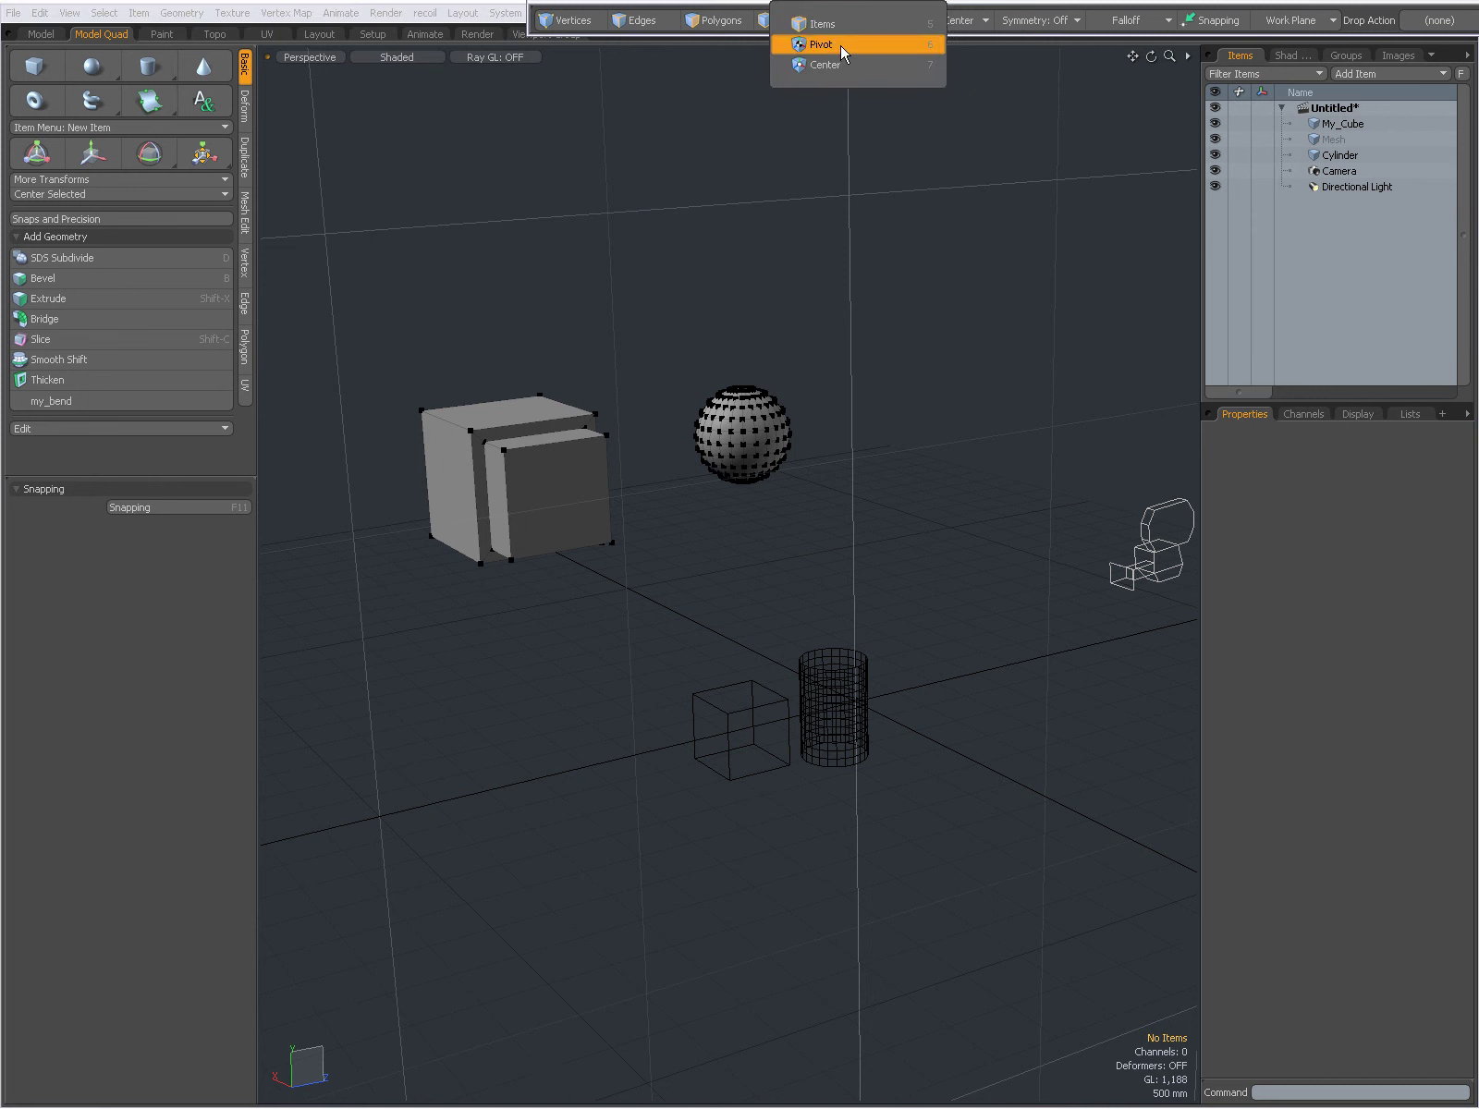
{"action": "left_click", "coordinate": [840, 45]}
{"action": "left_click", "coordinate": [1322, 125]}
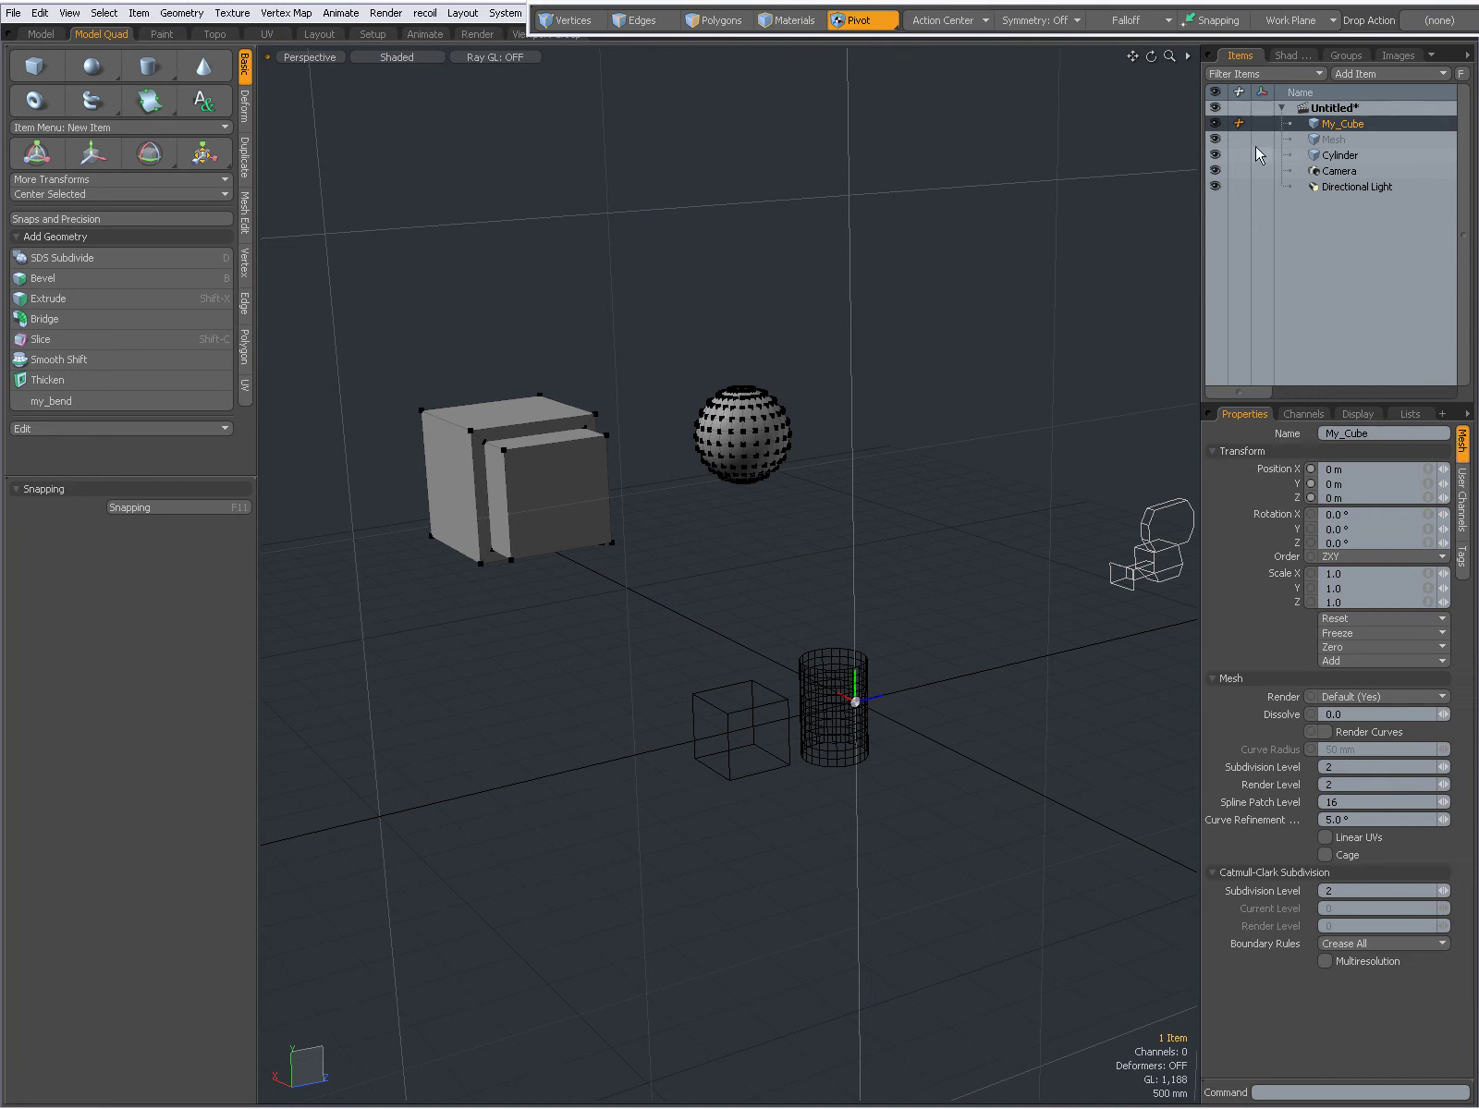
{"action": "mouse_move", "coordinate": [807, 630]}
{"action": "right_mouse_down"}
{"action": "mouse_move", "coordinate": [969, 751]}
{"action": "mouse_move", "coordinate": [944, 644]}
{"action": "right_mouse_up"}
Select My_Cube's center in Center selection mode and return to item selection mode
{"action": "left_click", "coordinate": [867, 15]}
{"action": "left_click", "coordinate": [851, 43]}
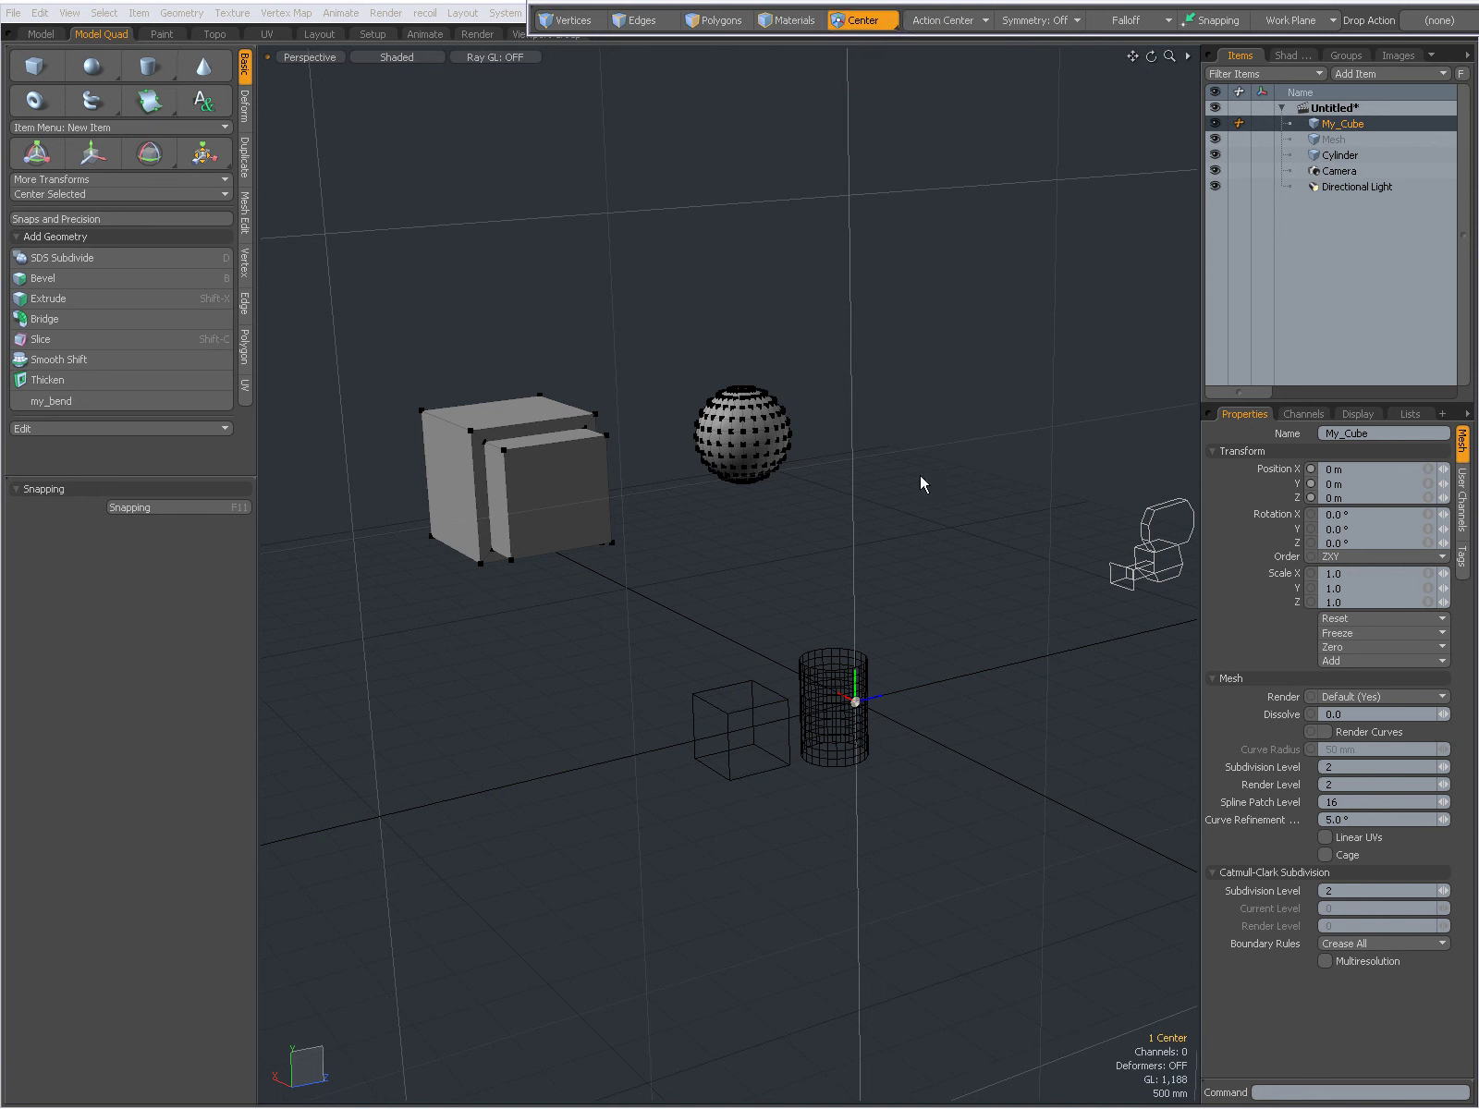
{"action": "left_click", "coordinate": [957, 728]}
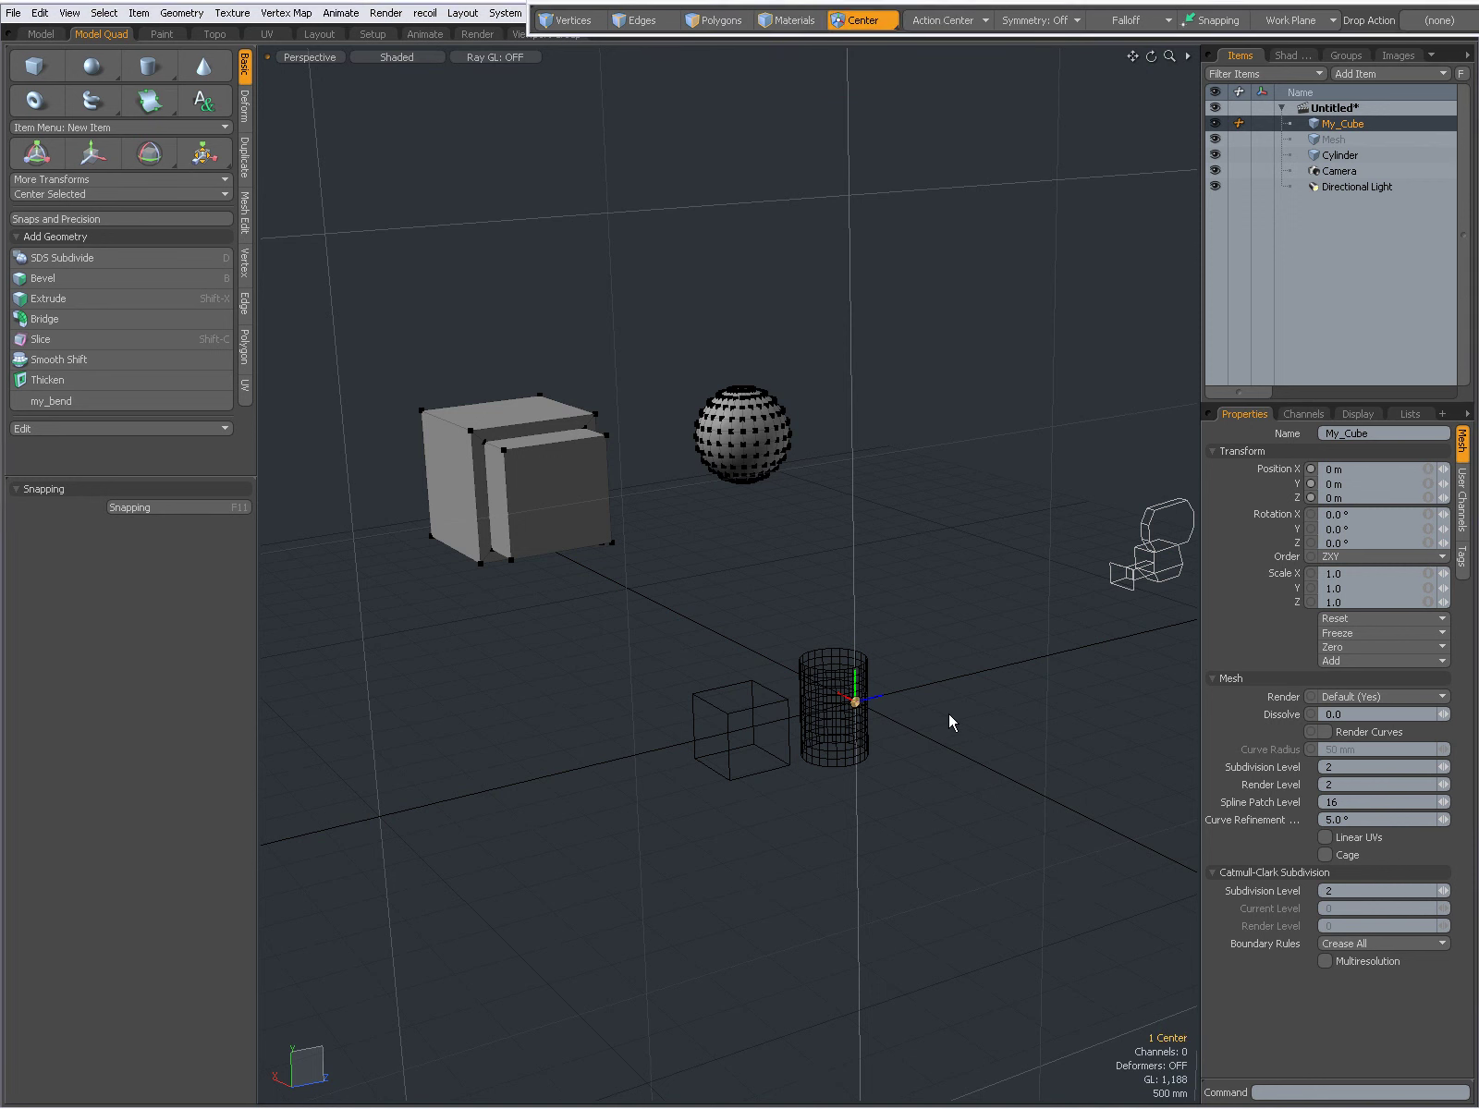
{"action": "left_click", "coordinate": [858, 22]}
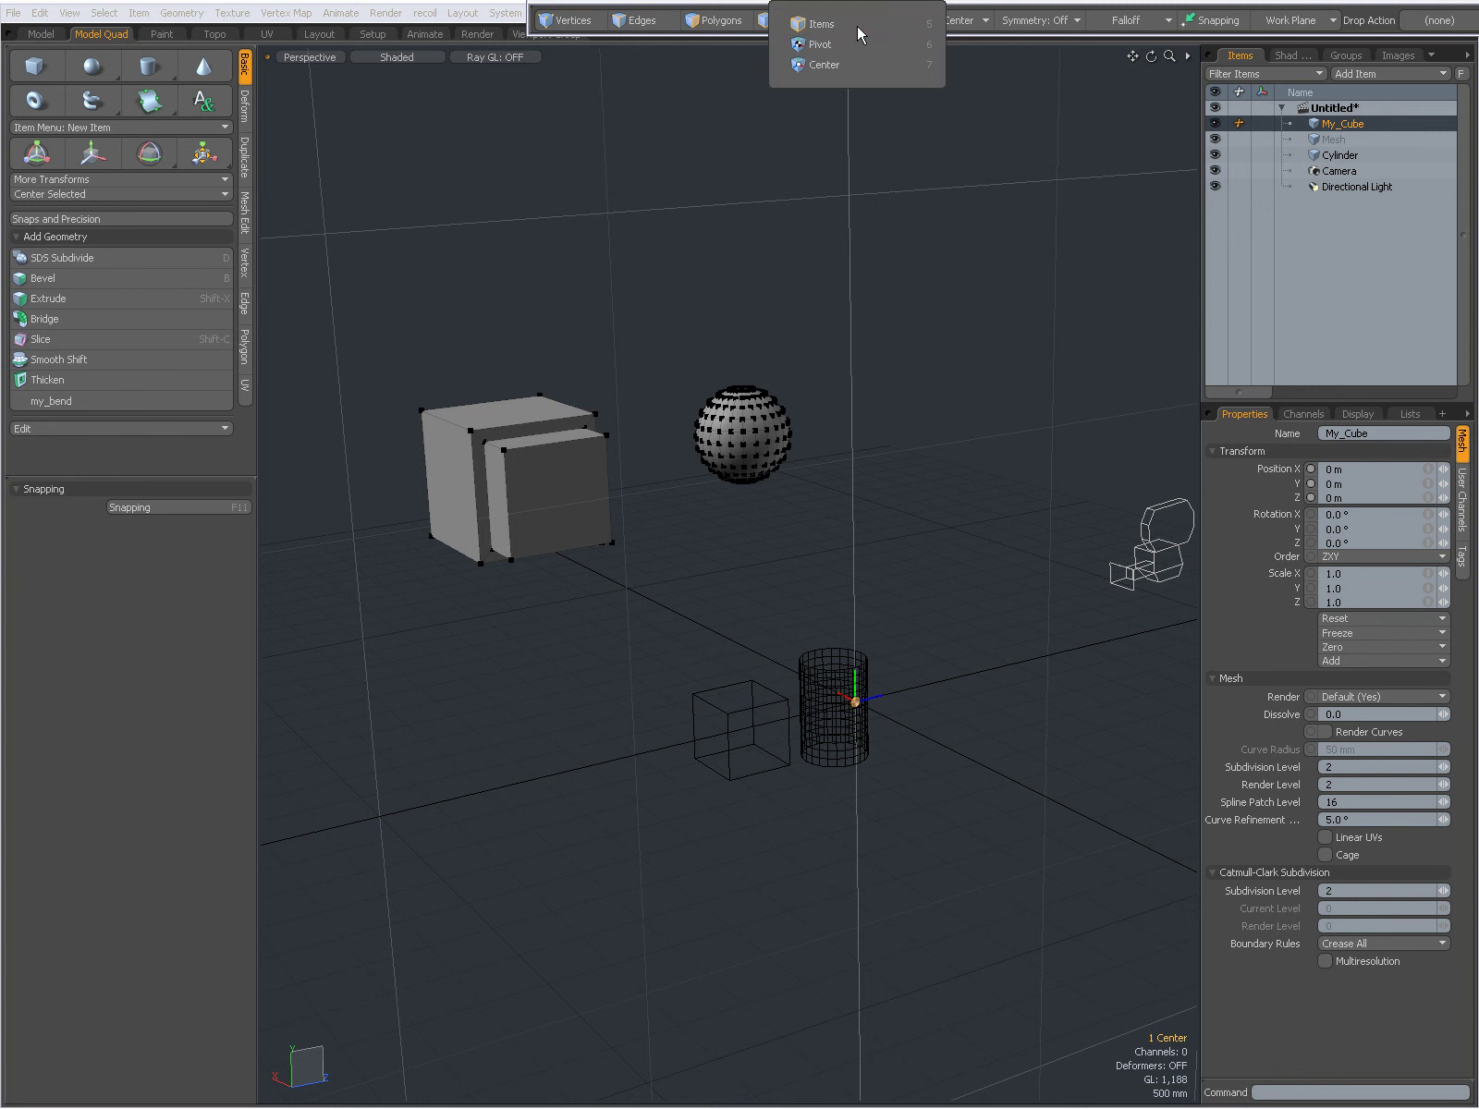
{"action": "left_click", "coordinate": [839, 25]}
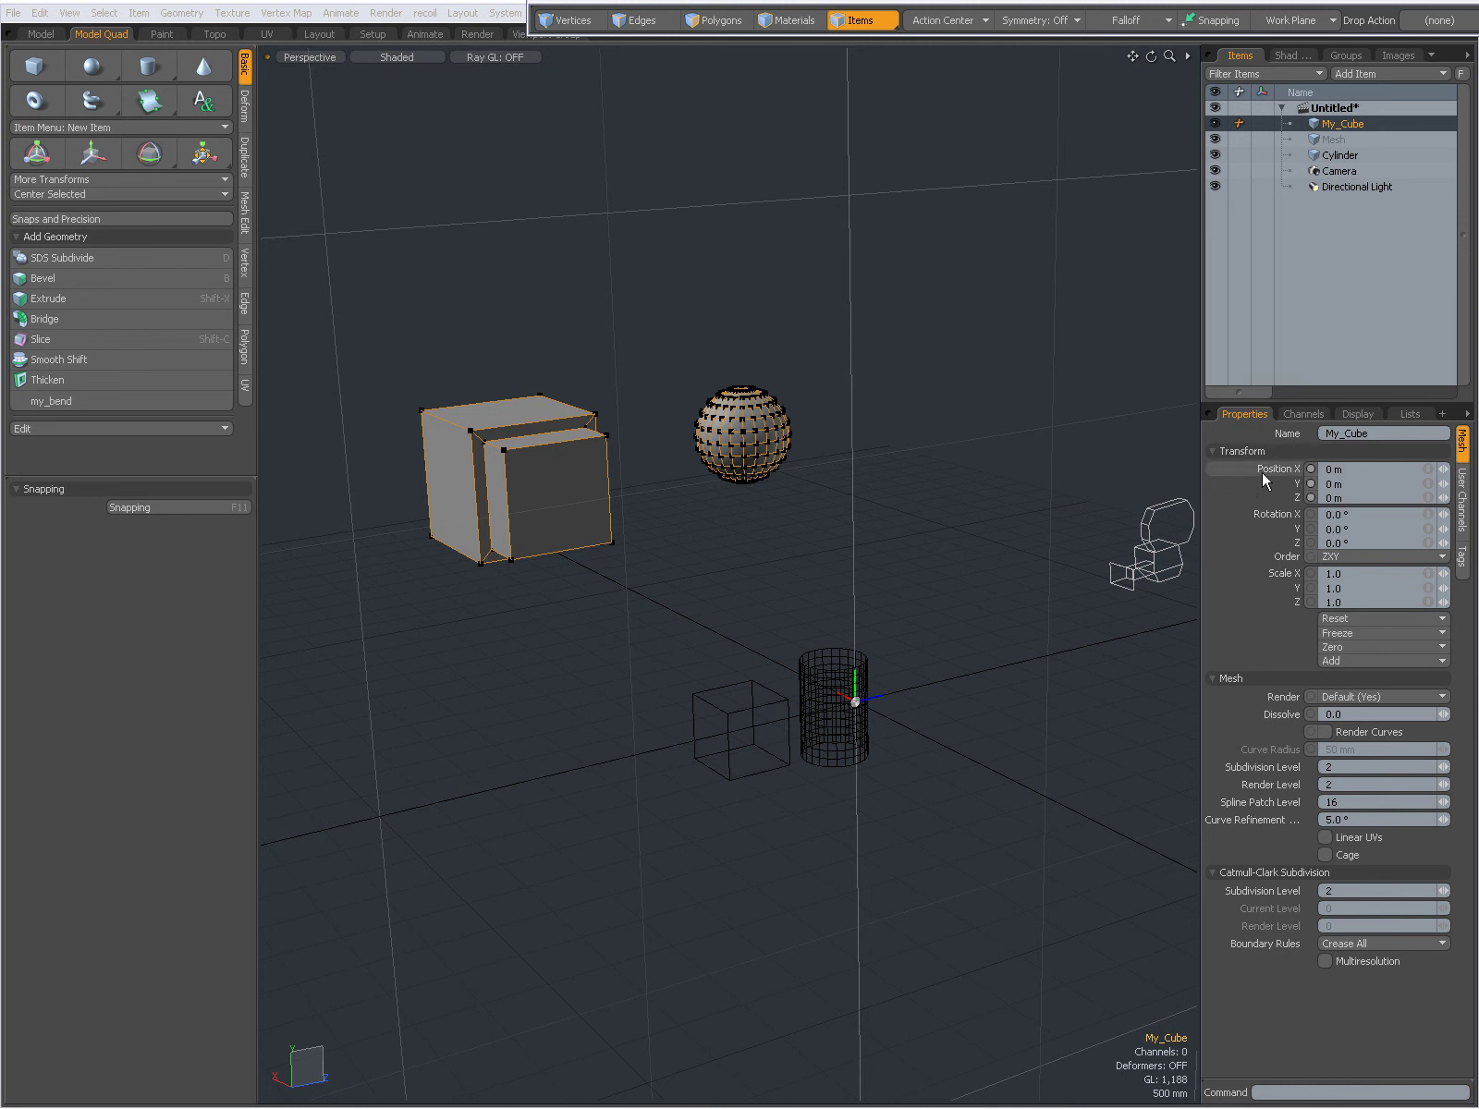
In polygon mode, select the polygons of My_Cube's sphere and connected cubes, and clear the polygon selection
{"action": "left_click", "coordinate": [721, 21]}
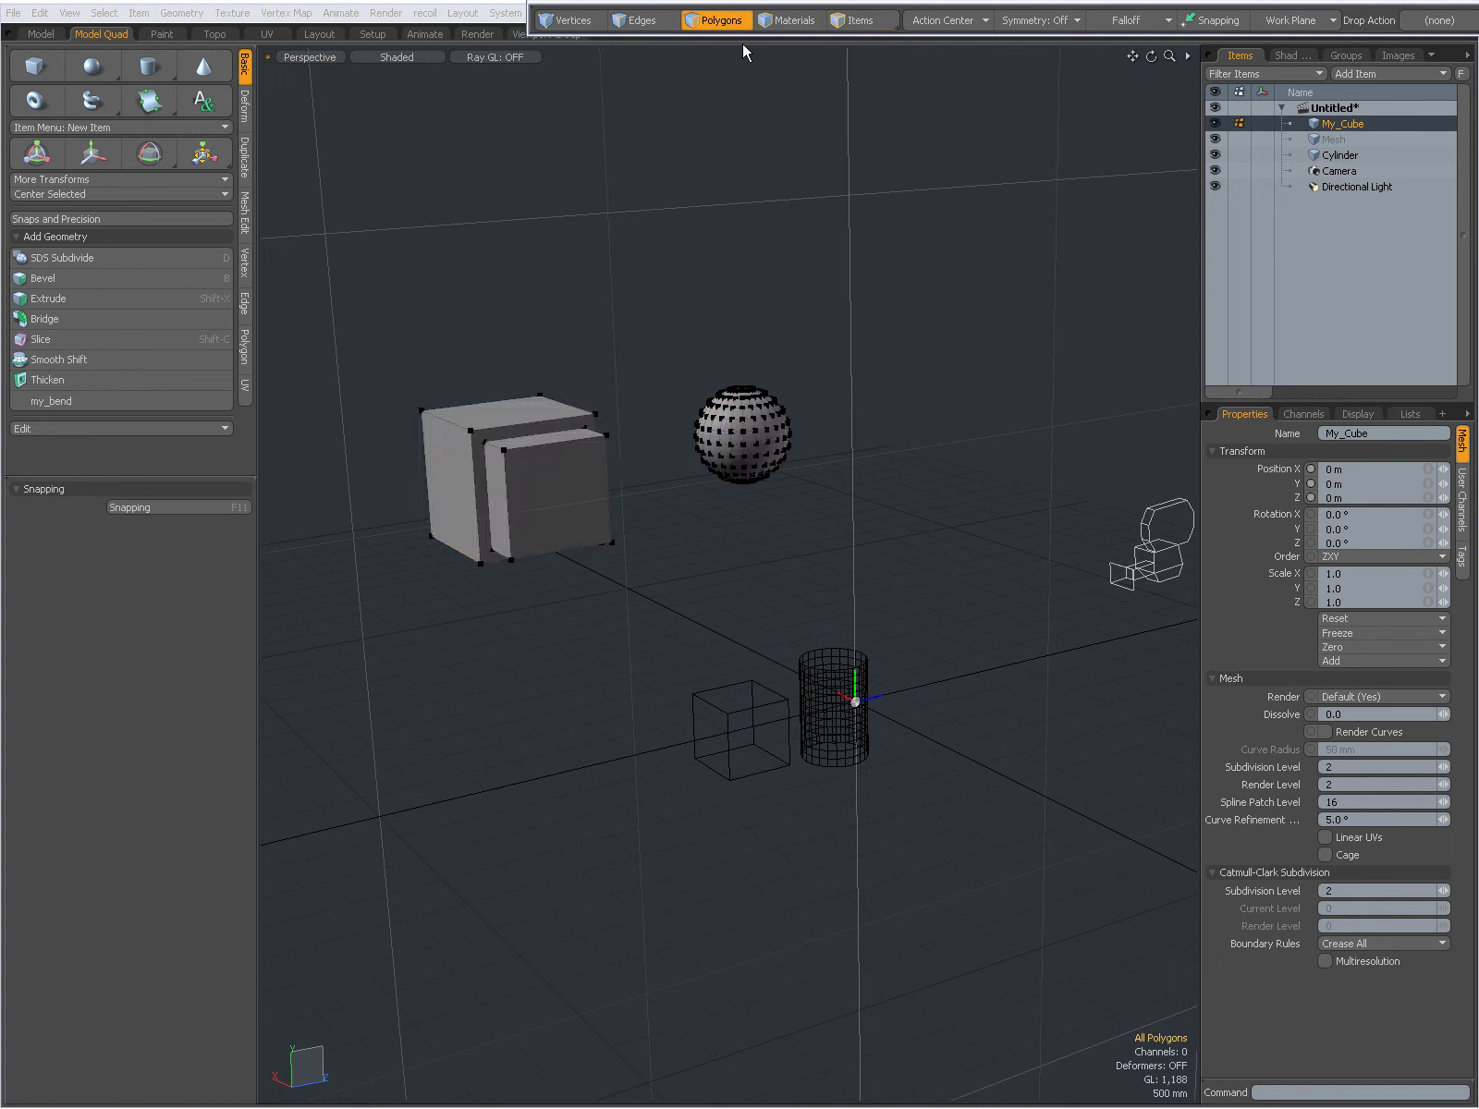
{"action": "double_click", "coordinate": [756, 437]}
{"action": "double_click", "coordinate": [555, 497], "text": "shift"}
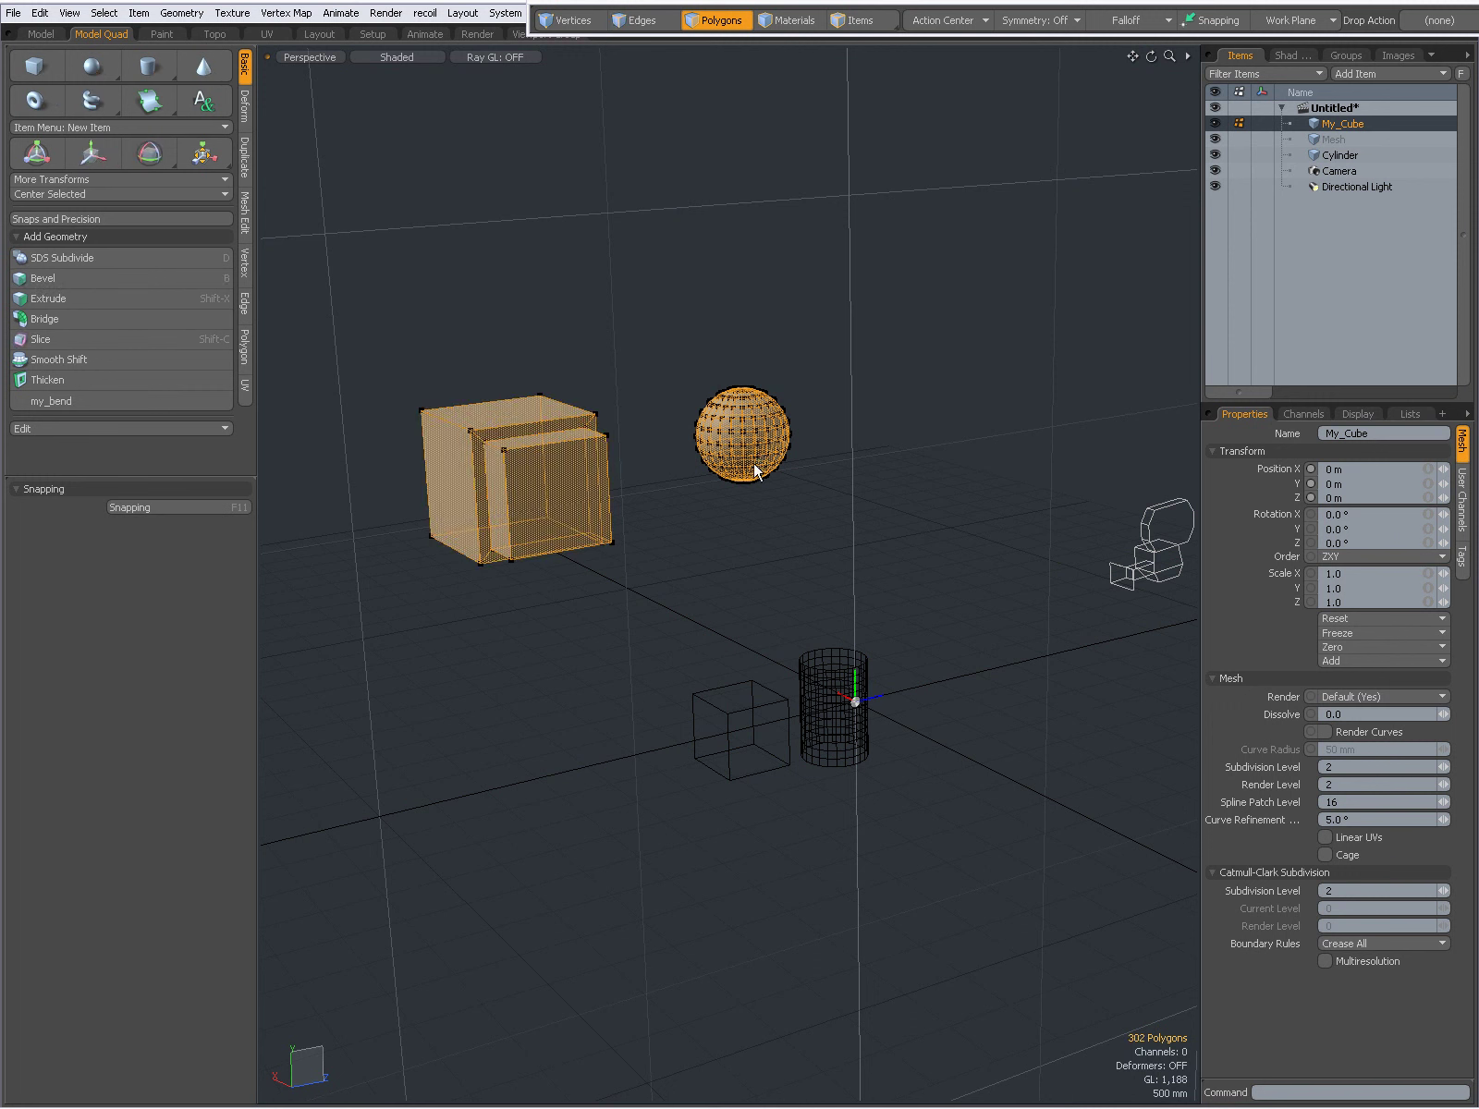
{"action": "left_click", "coordinate": [750, 548]}
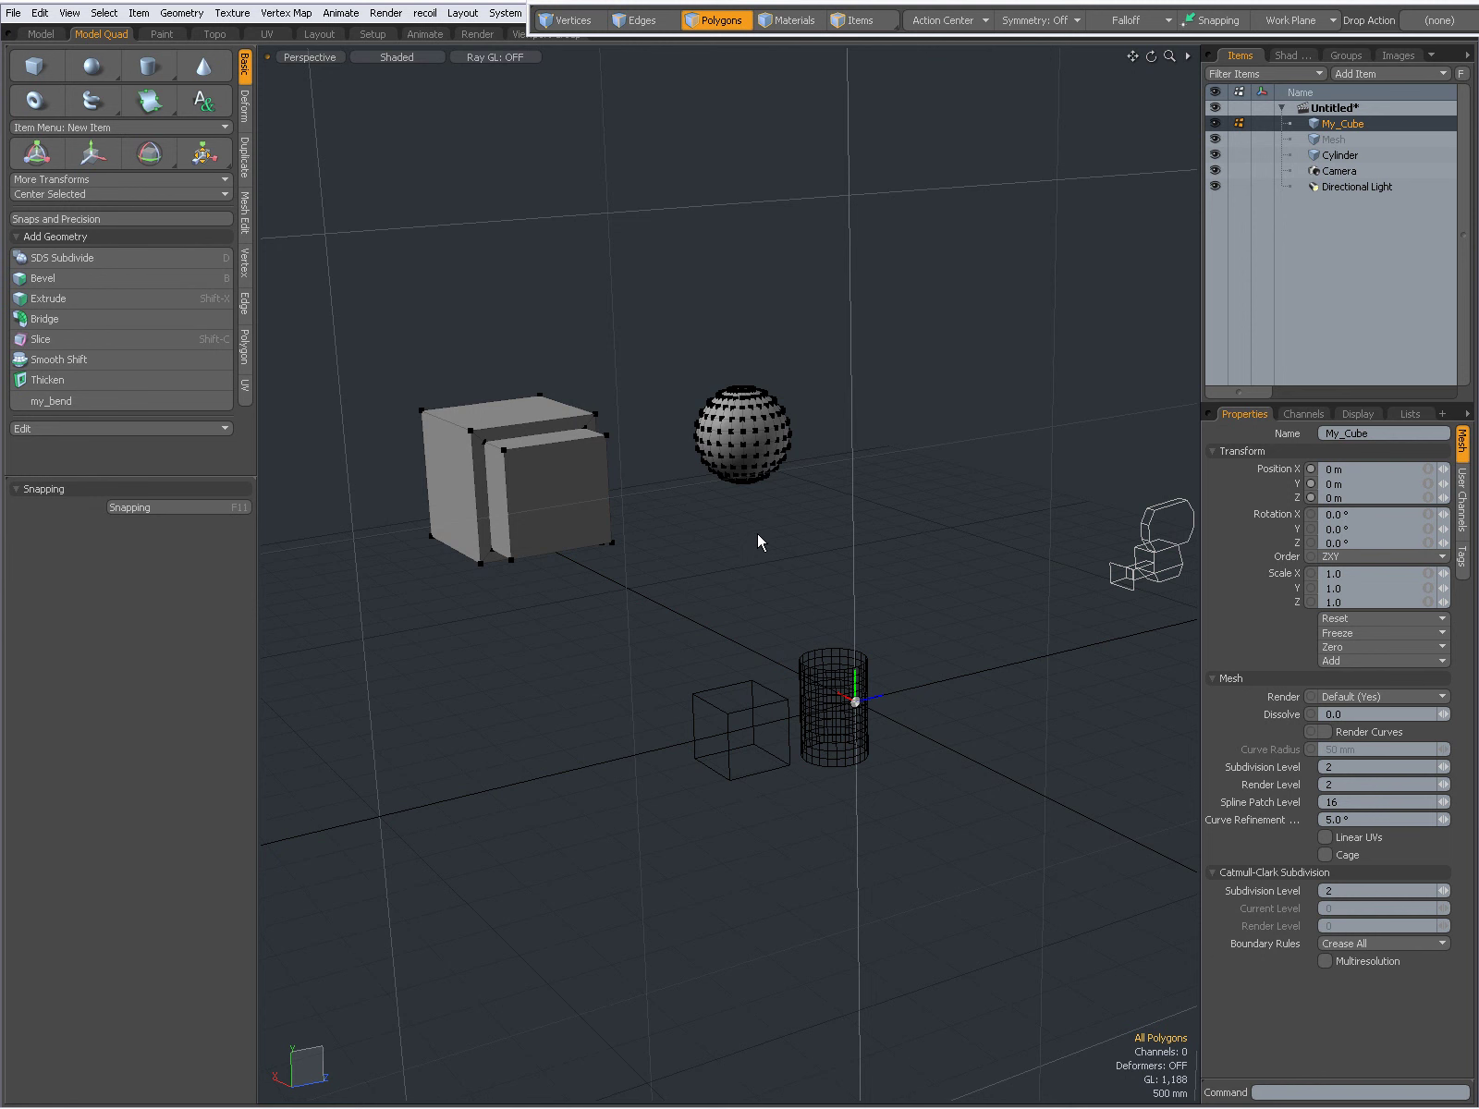
{"action": "key", "text": "alt+Tab"}
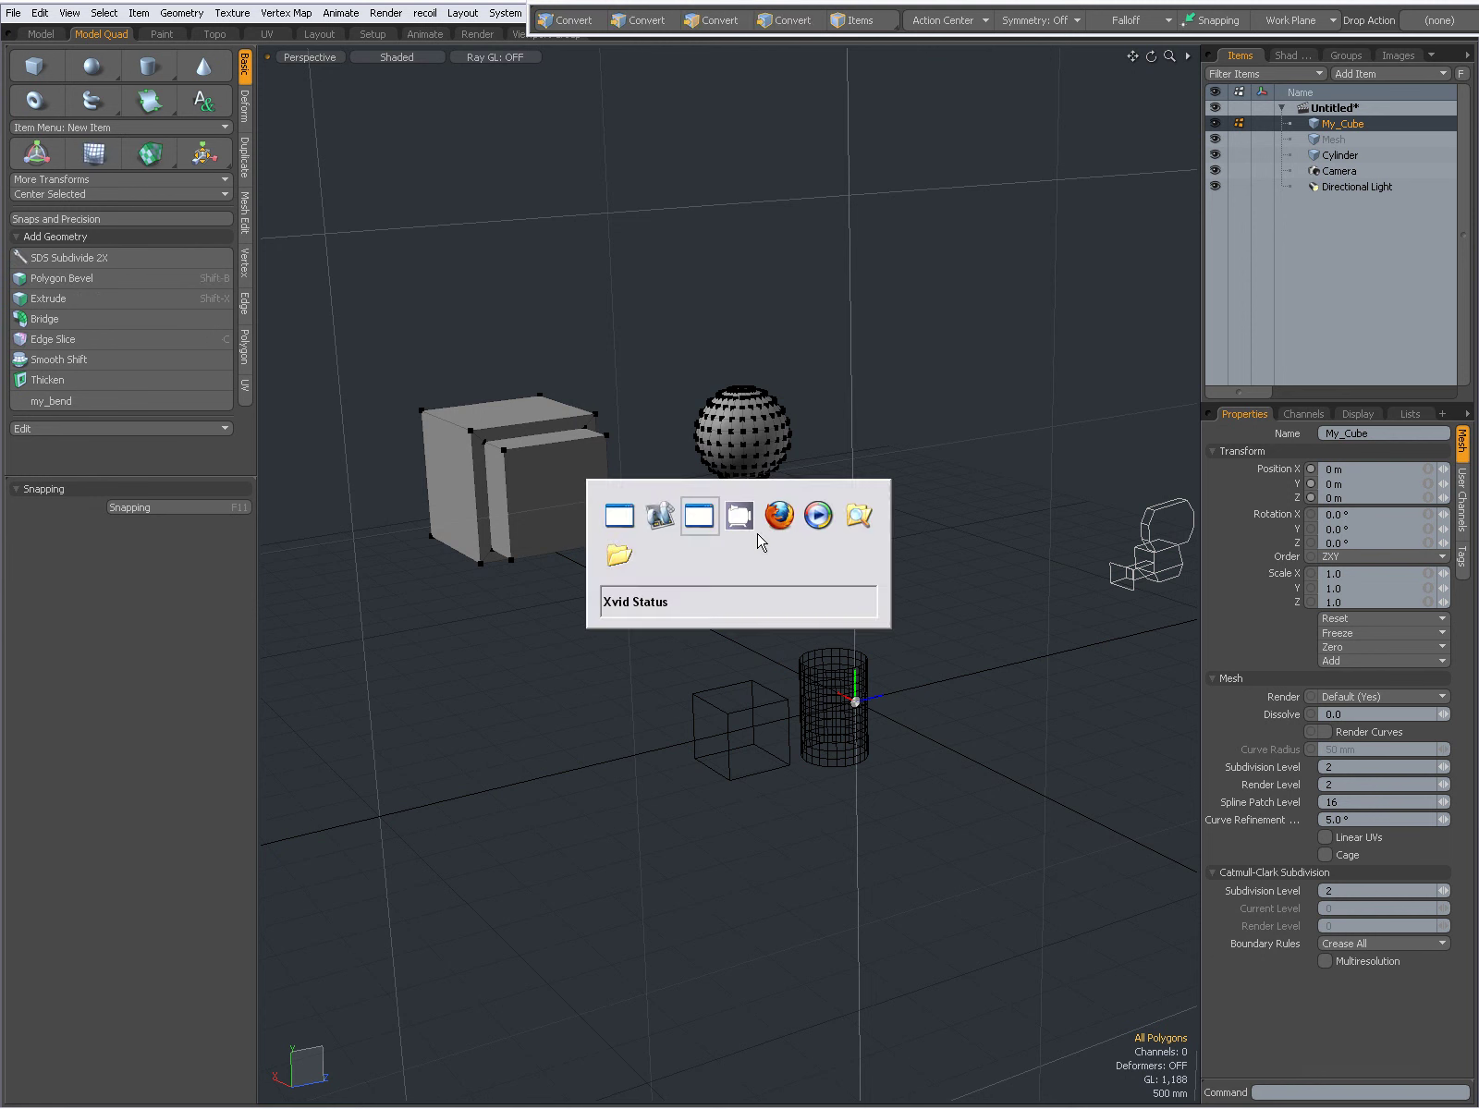